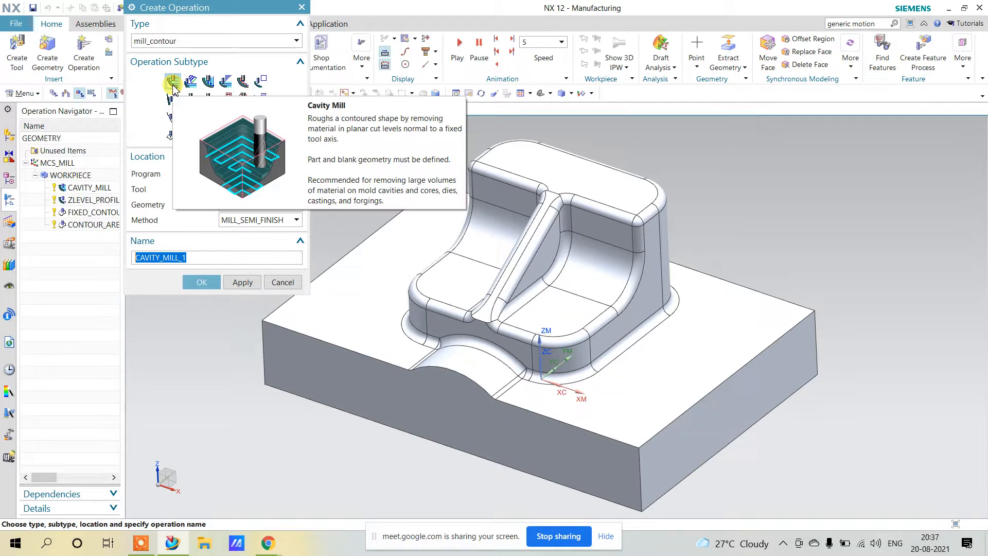
# Leave operation creation, inspect the existing MILL tool in the machine tool view, and return the Operation Navigator to the geometry view
pyautogui.click(174, 84)
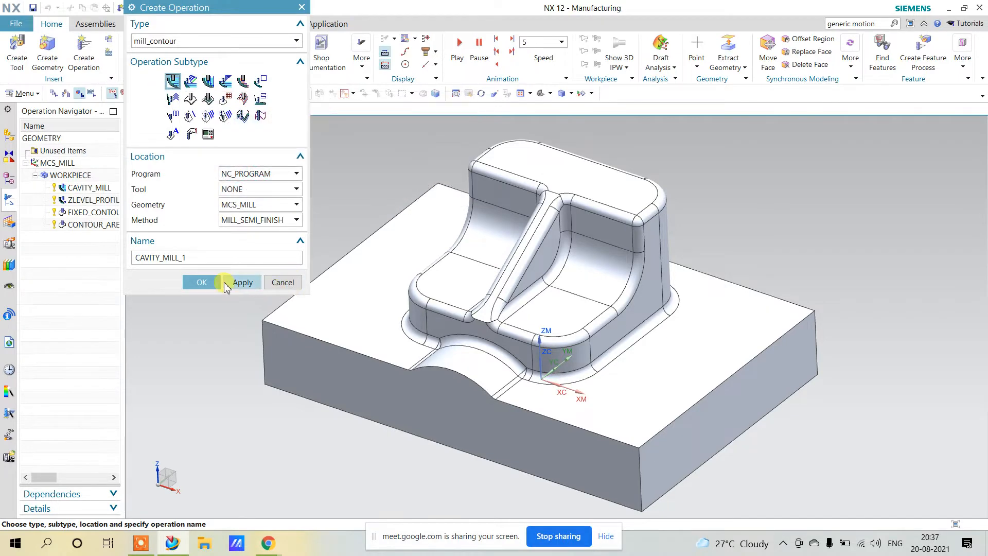
pyautogui.click(283, 282)
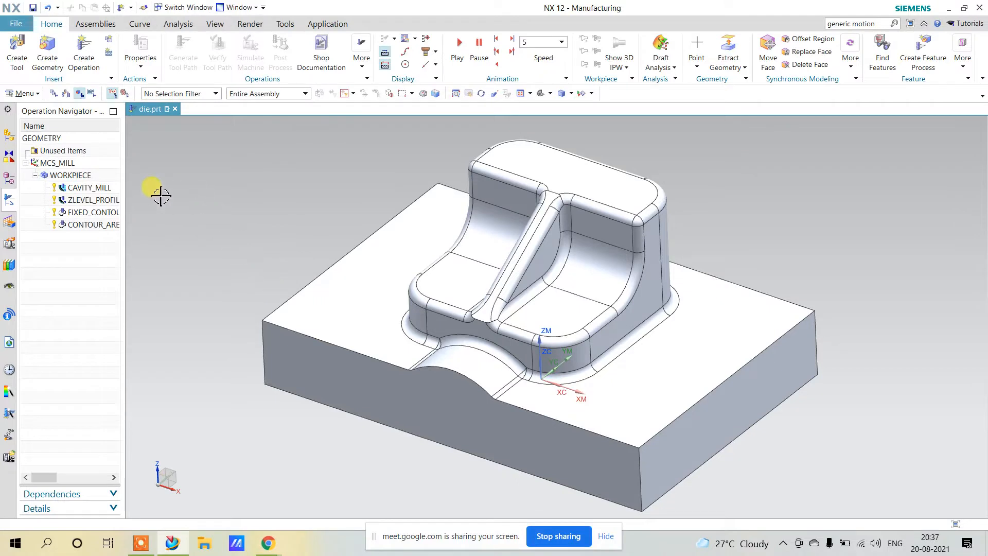
pyautogui.click(35, 175)
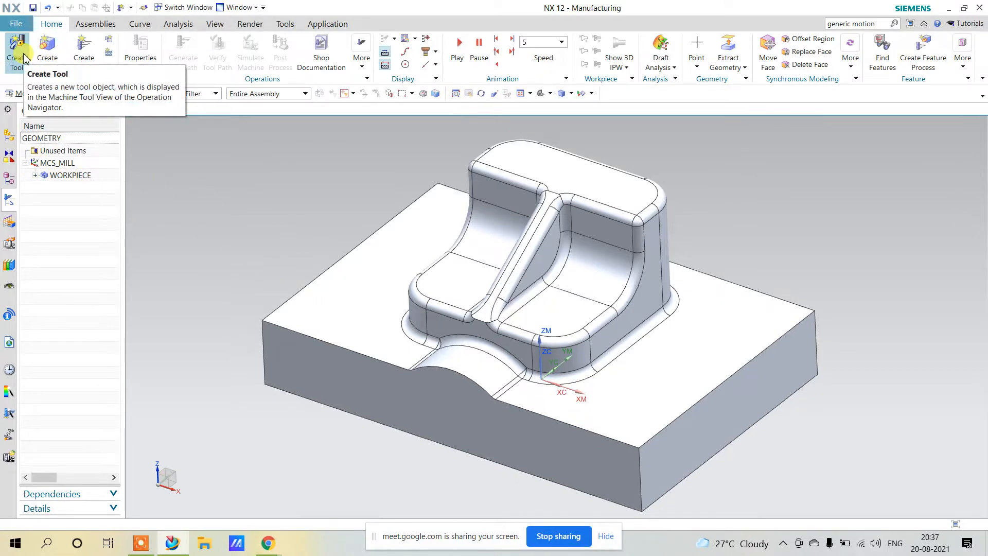
pyautogui.click(66, 93)
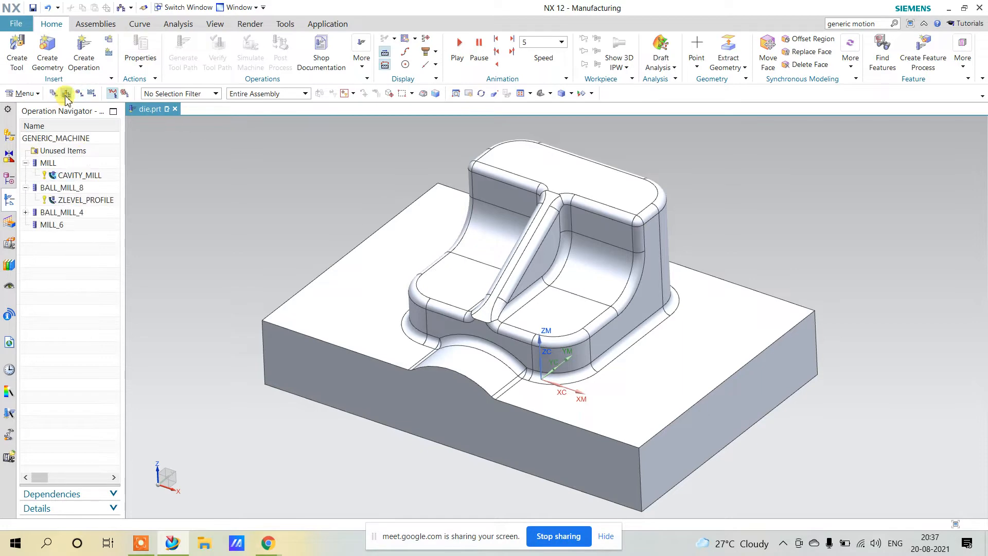
pyautogui.click(49, 164)
pyautogui.scroll(-2, 496, 301)
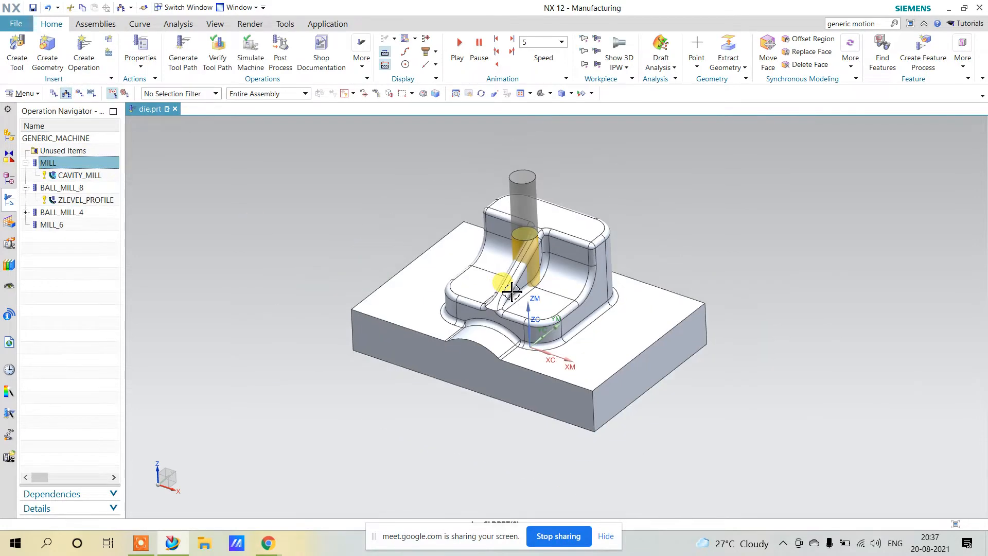
pyautogui.click(25, 163)
pyautogui.click(26, 175)
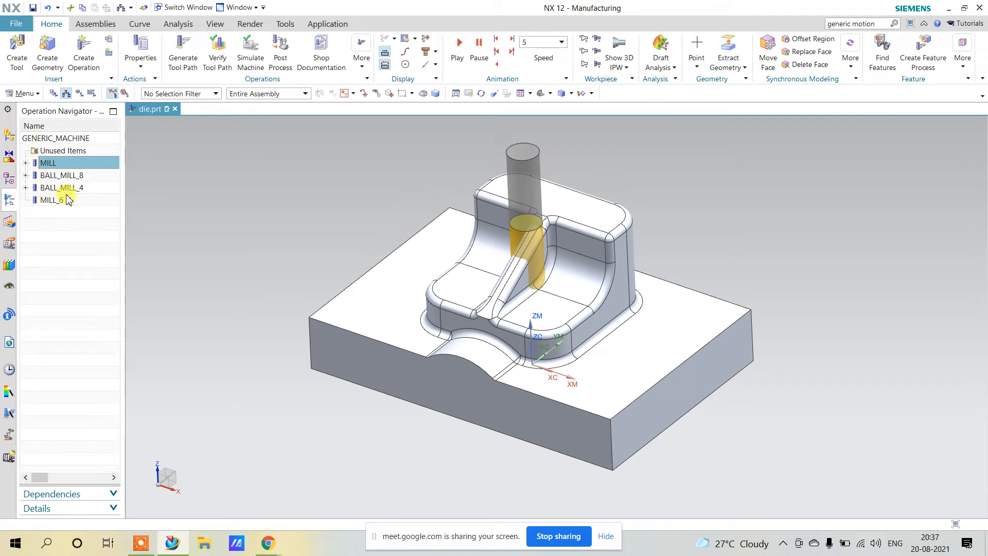
pyautogui.click(79, 94)
# Try to create a mill_contour end mill named MILL under GENERIC_MACHINE
pyautogui.click(17, 61)
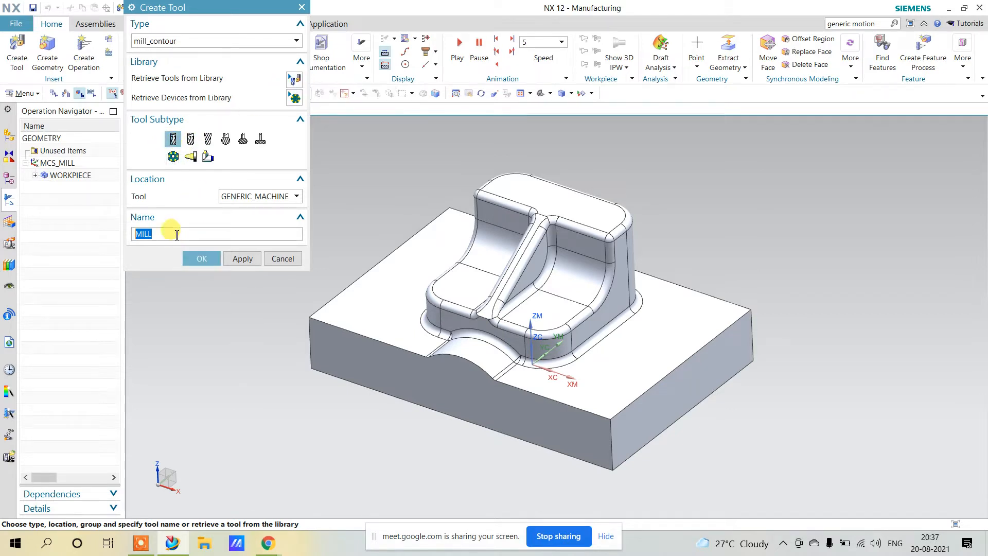
pyautogui.click(200, 259)
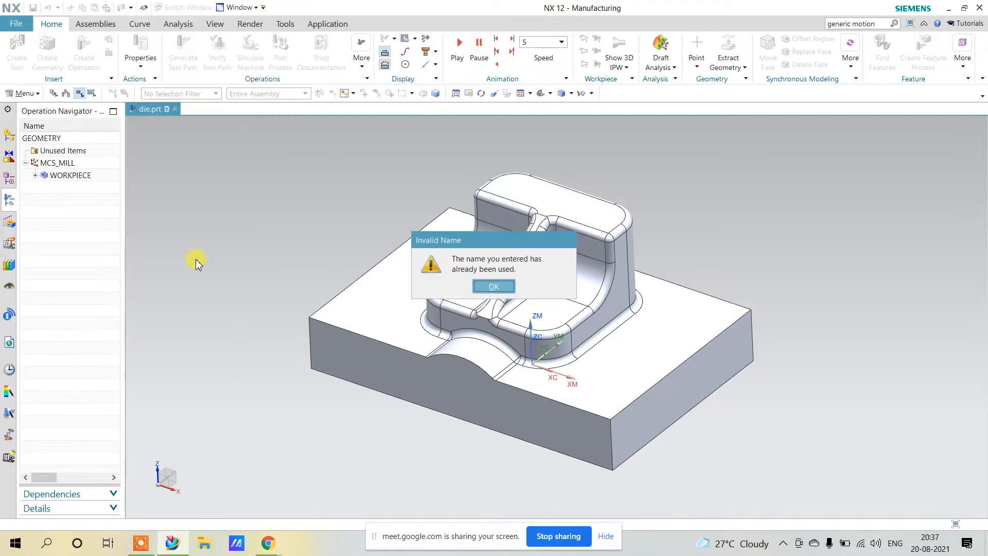
pyautogui.click(488, 286)
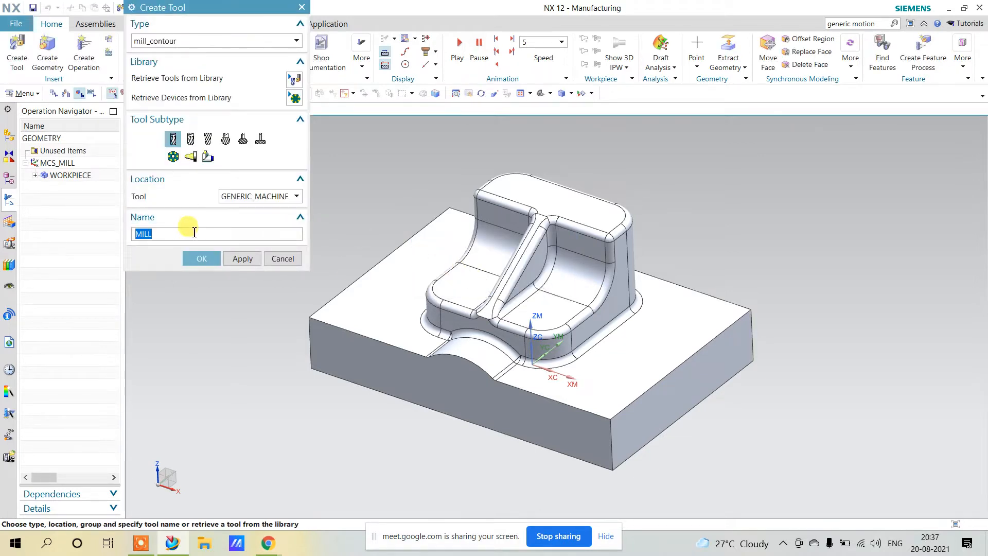
pyautogui.click(282, 259)
# Measure the straight base edge beside the half-round ridge, from the block's front edge to the fillet at the raised body
pyautogui.click(178, 24)
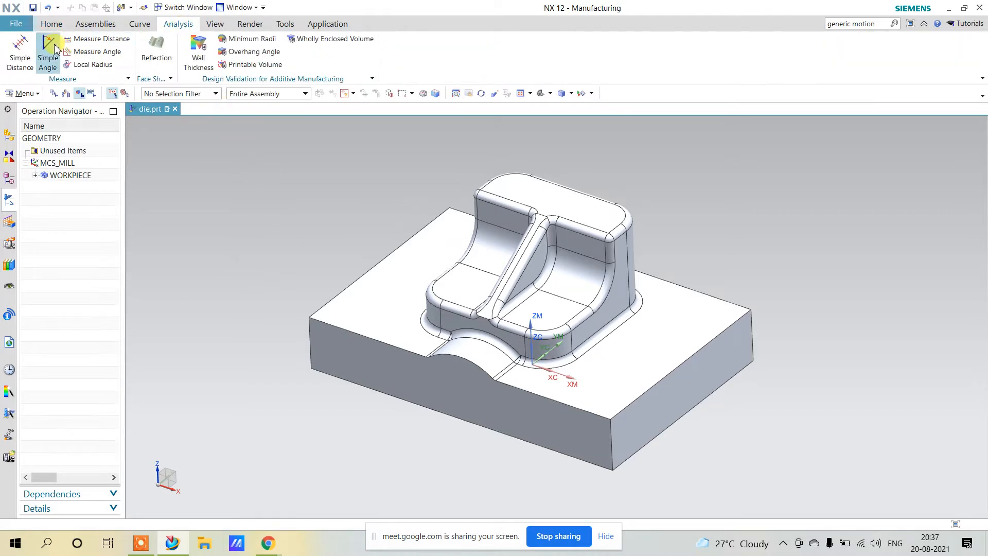
pyautogui.click(98, 39)
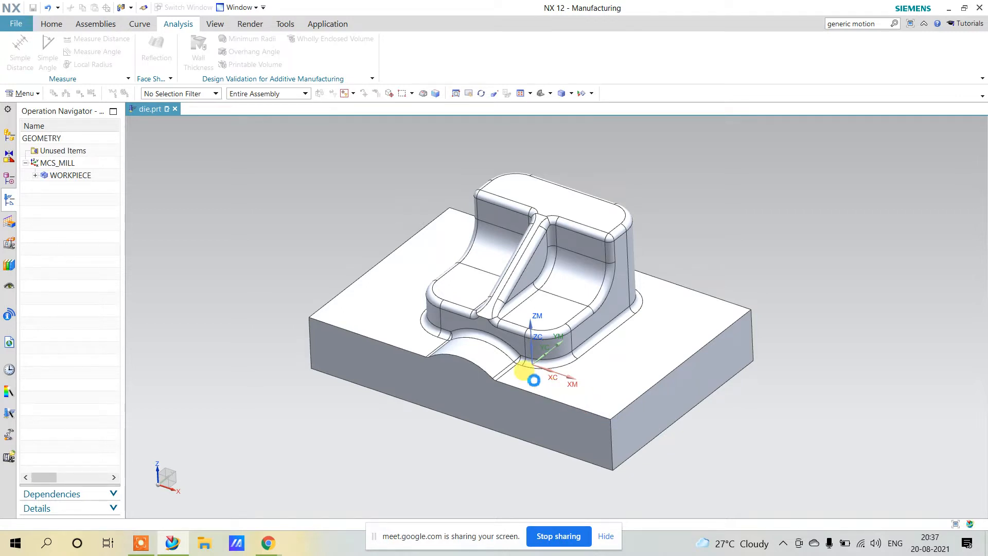
pyautogui.scroll(4, 494, 381)
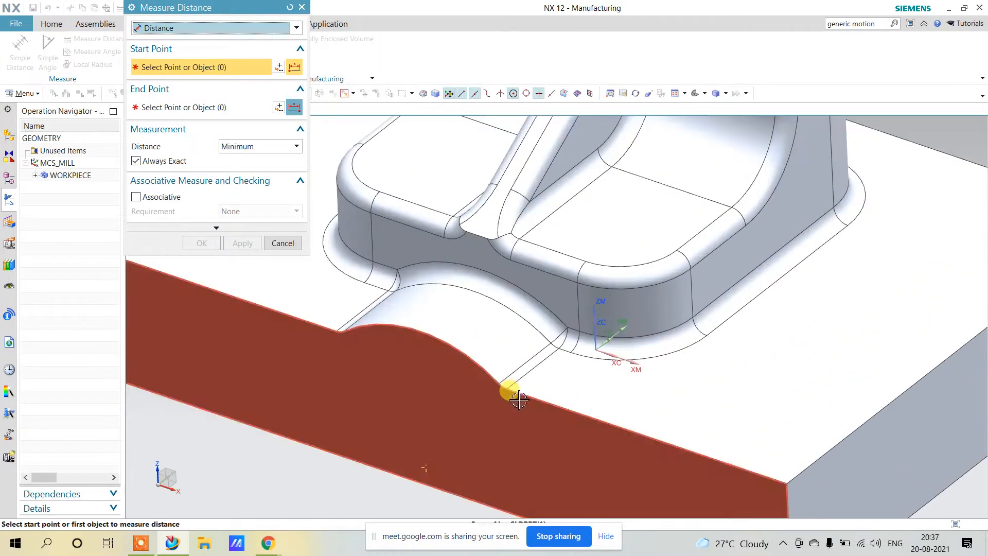
pyautogui.click(509, 390)
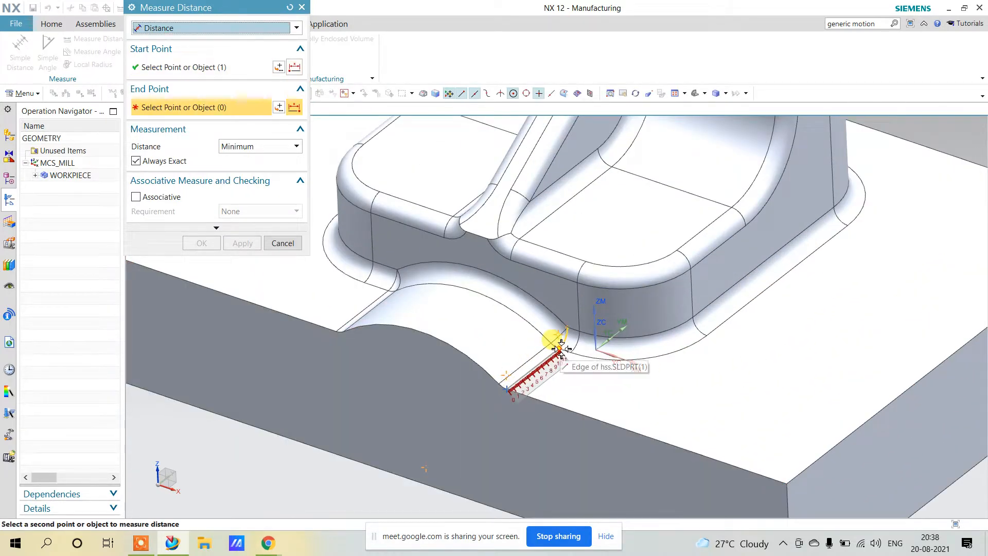
pyautogui.click(559, 349)
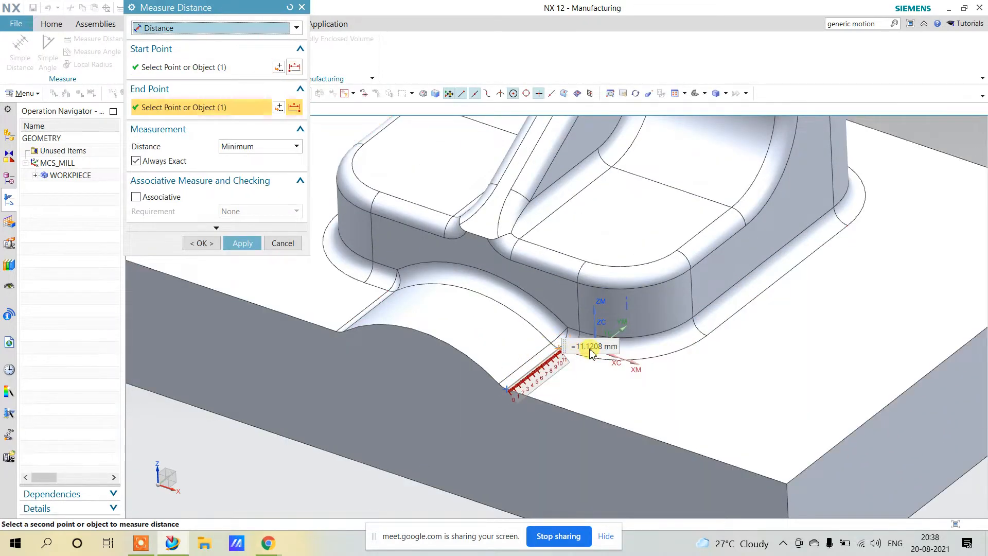
pyautogui.click(283, 243)
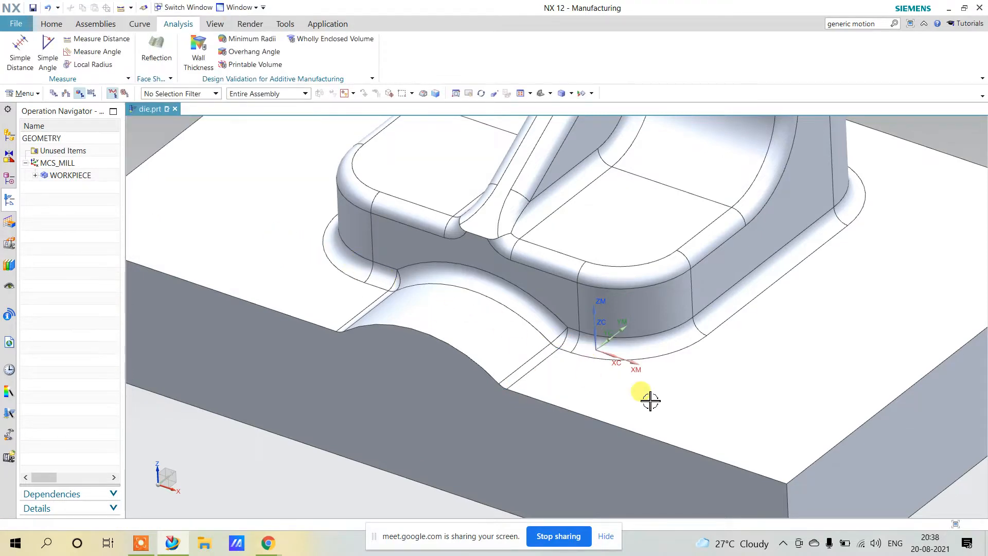
# Measure the length of the block's upper side edge from the front corner to the rear corner
pyautogui.scroll(-4, 651, 379)
pyautogui.click(98, 38)
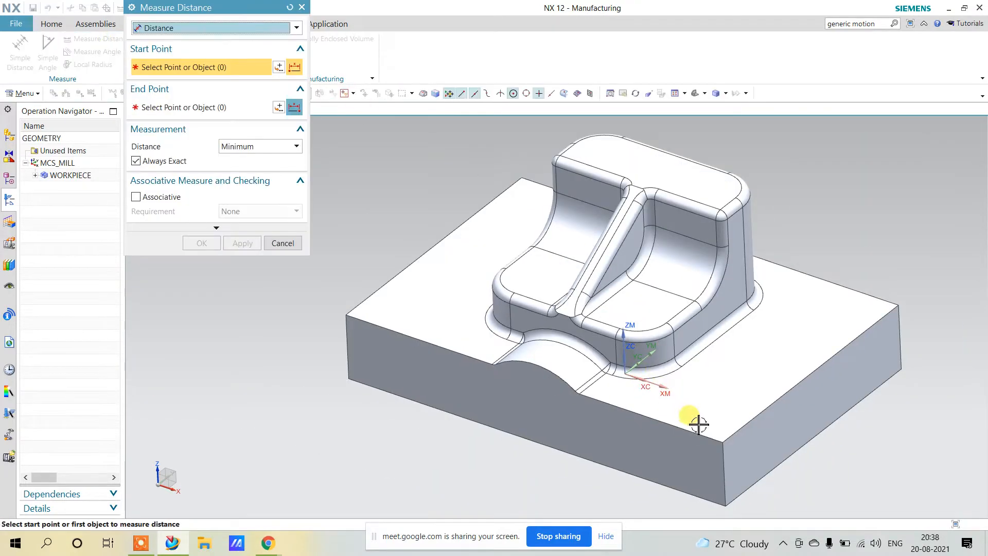
pyautogui.click(721, 443)
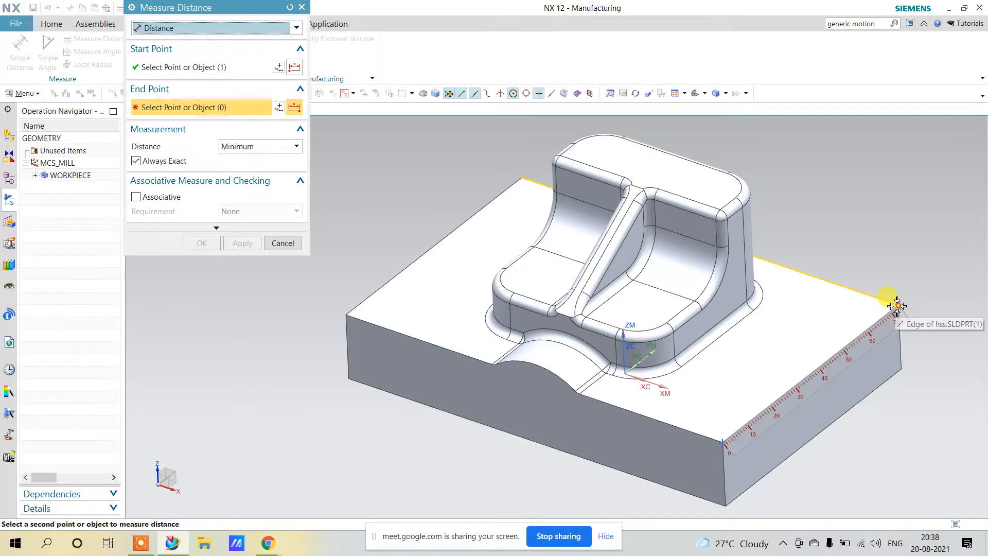
pyautogui.click(895, 304)
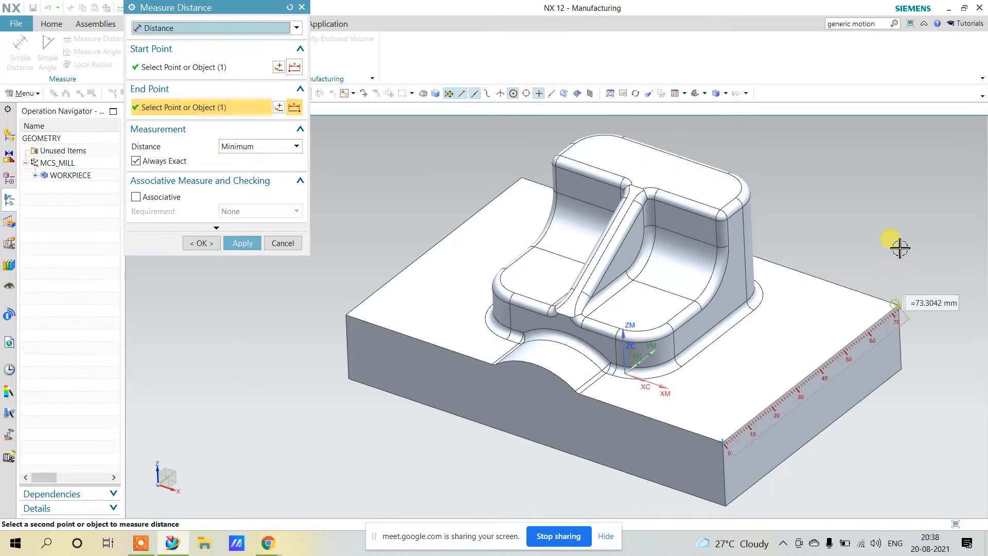
pyautogui.click(283, 243)
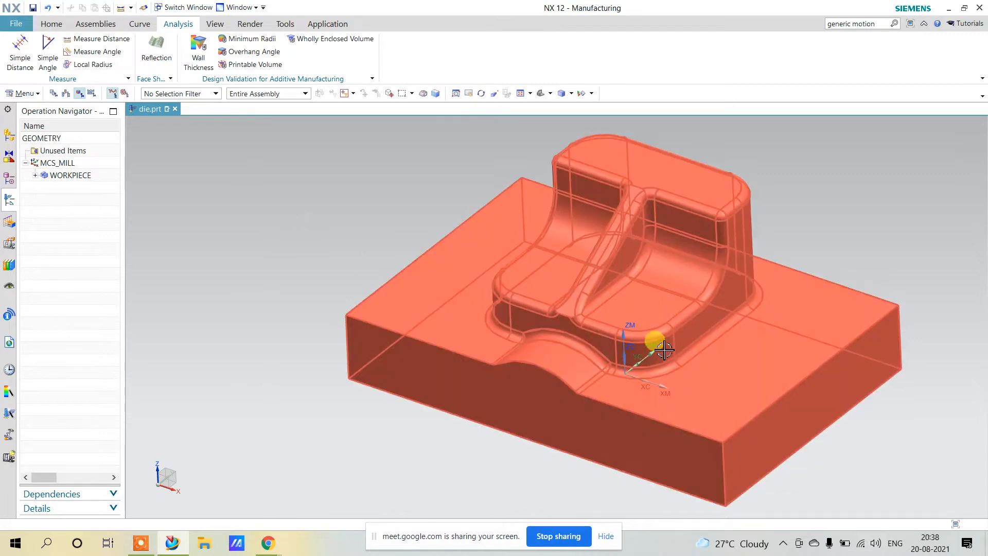
pyautogui.moveTo(647, 338); pyautogui.dragTo(611, 353, button='middle')
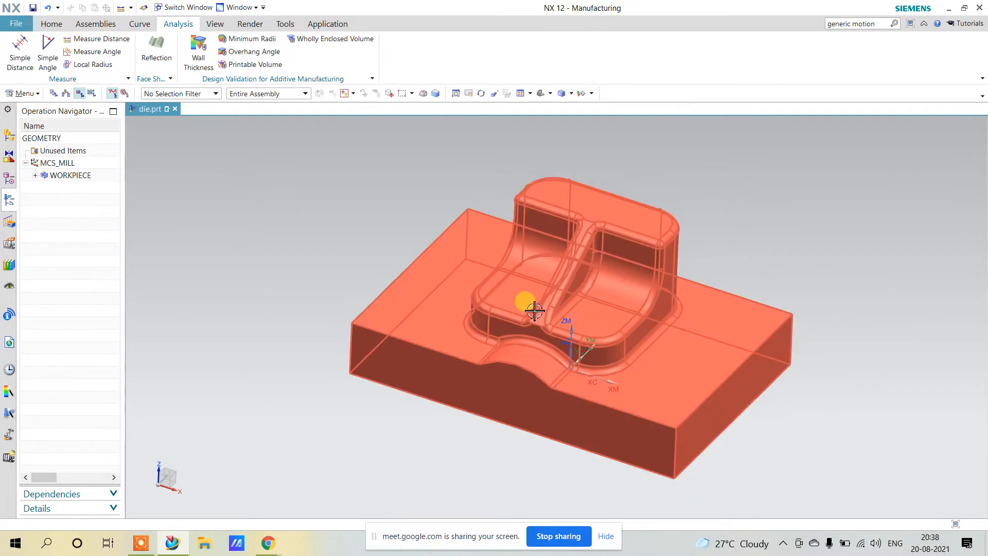
pyautogui.click(51, 23)
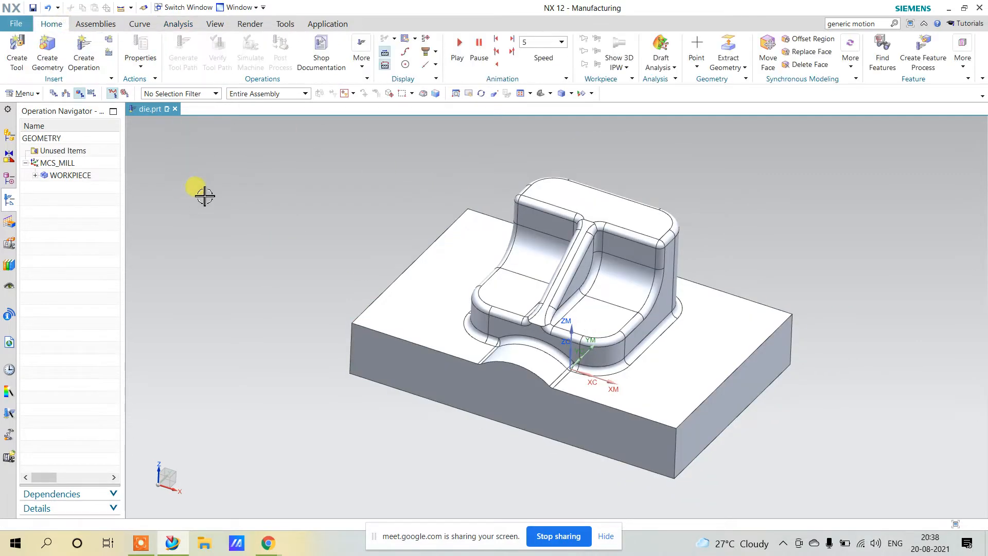
pyautogui.click(16, 56)
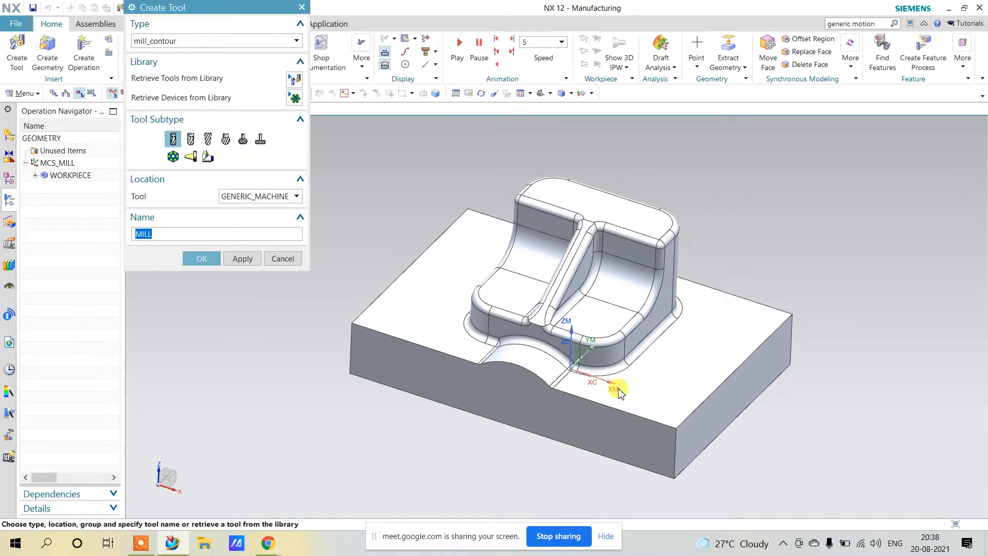
pyautogui.click(283, 259)
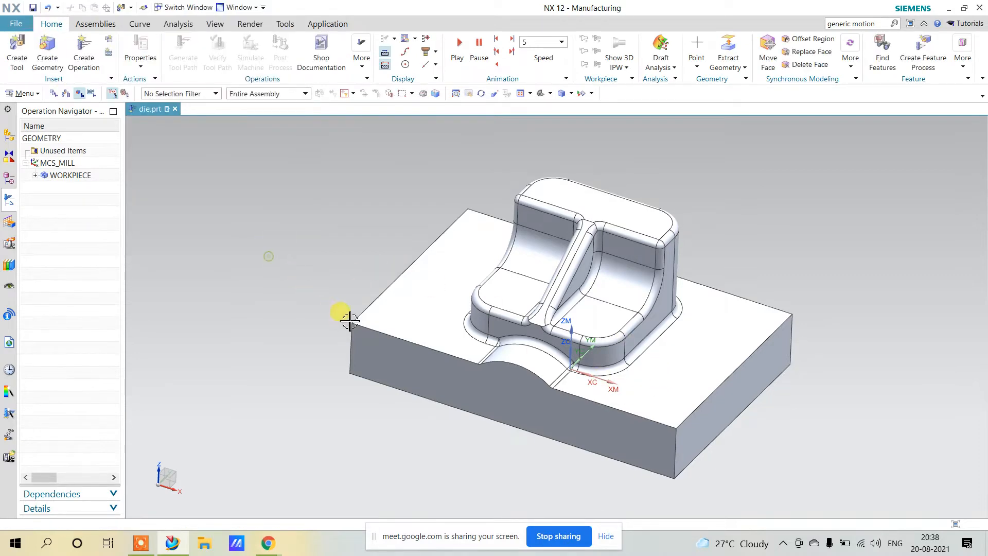
# Measure the projected distance along the Z axis from the die's topmost face to the upper face of the base block
pyautogui.moveTo(452, 344); pyautogui.dragTo(410, 304, button='middle')
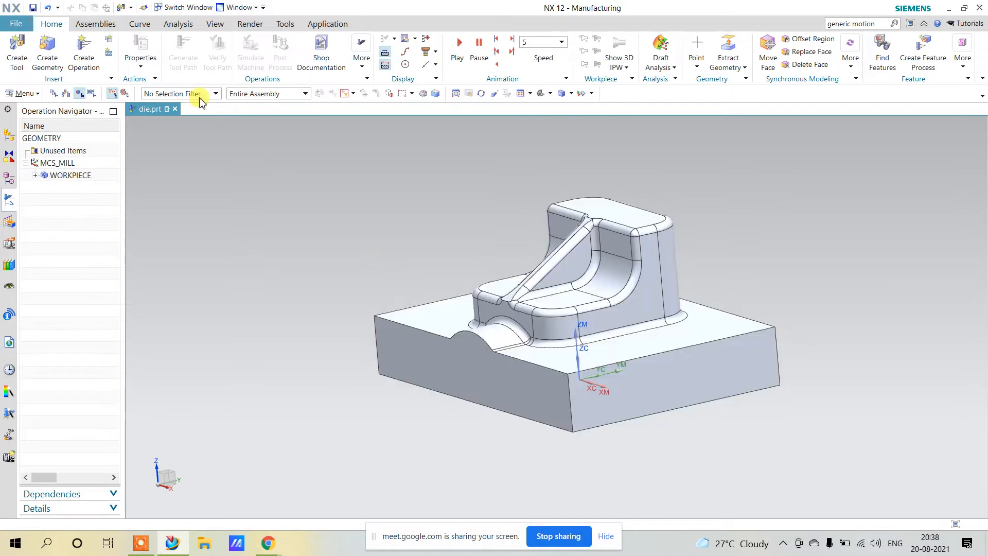
pyautogui.click(186, 24)
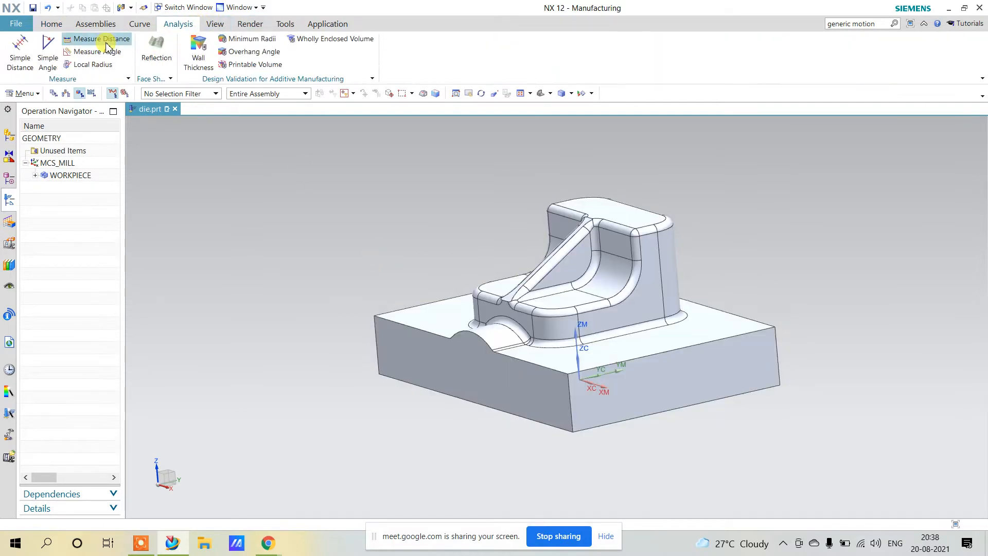
pyautogui.click(99, 39)
pyautogui.click(194, 28)
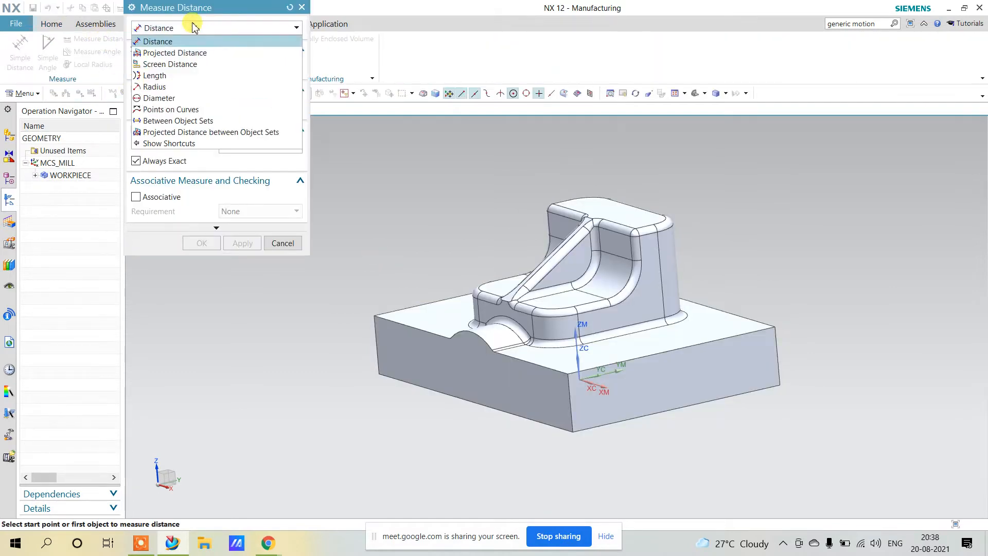
pyautogui.click(190, 52)
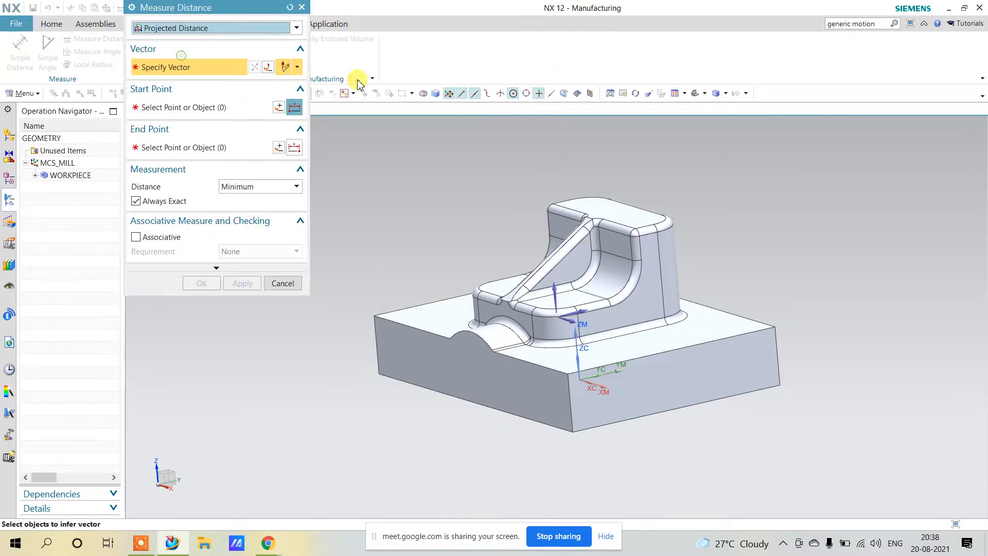
pyautogui.click(554, 289)
pyautogui.click(612, 209)
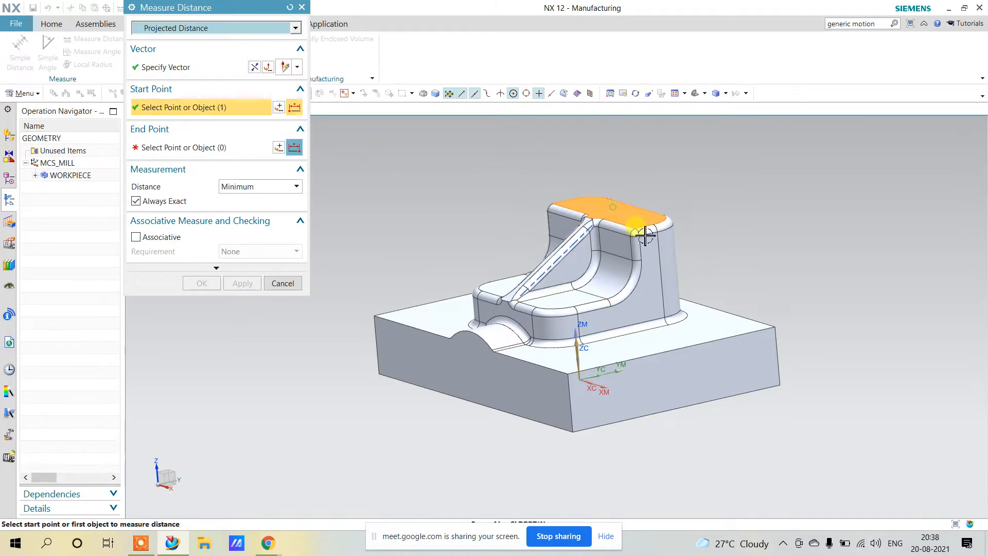
pyautogui.click(661, 329)
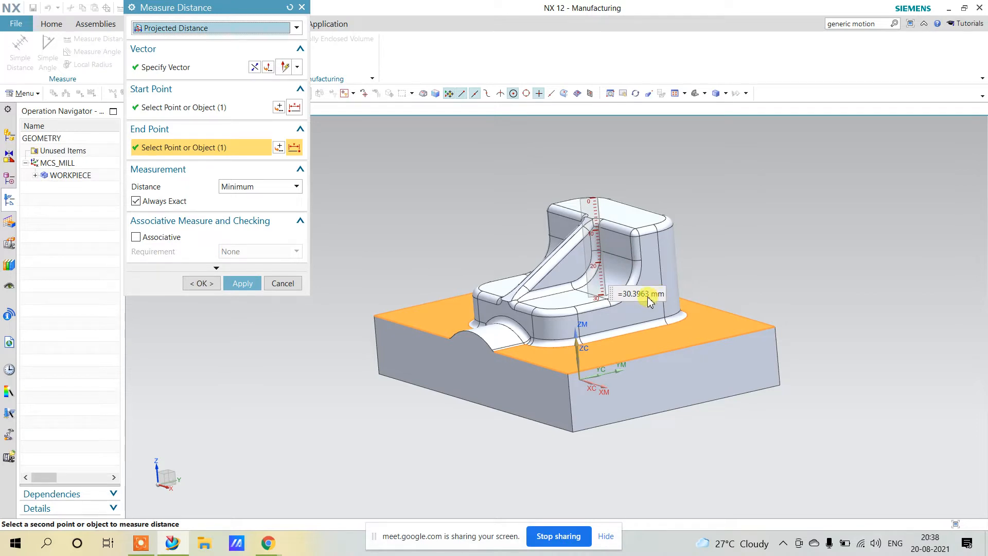
pyautogui.click(281, 284)
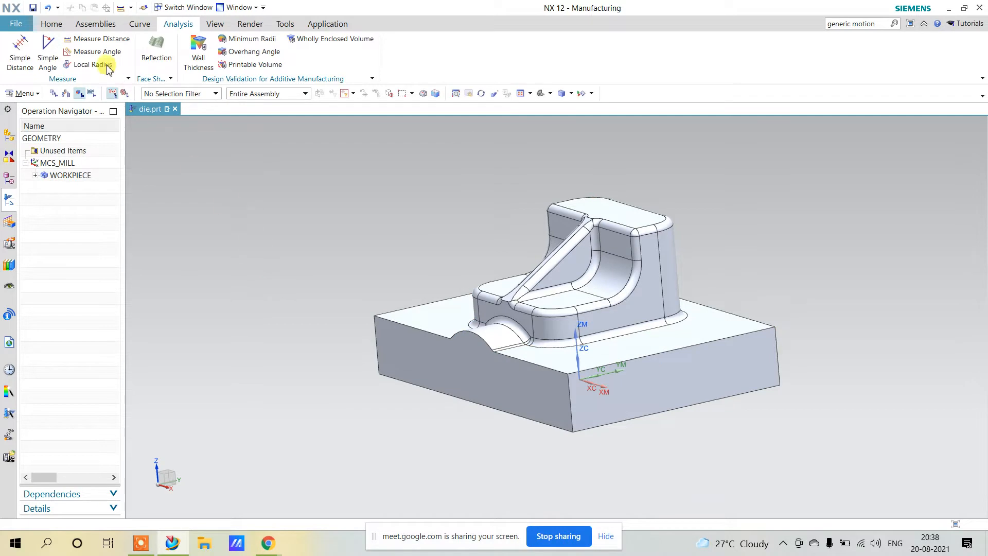
# Create a mill_contour end mill named MILL_3 under GENERIC_MACHINE
pyautogui.click(48, 24)
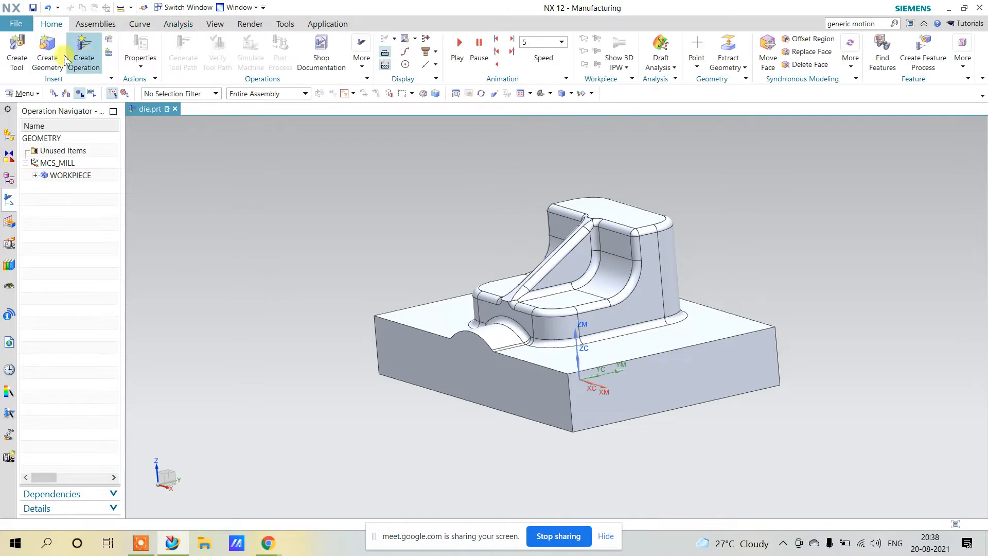
pyautogui.click(17, 49)
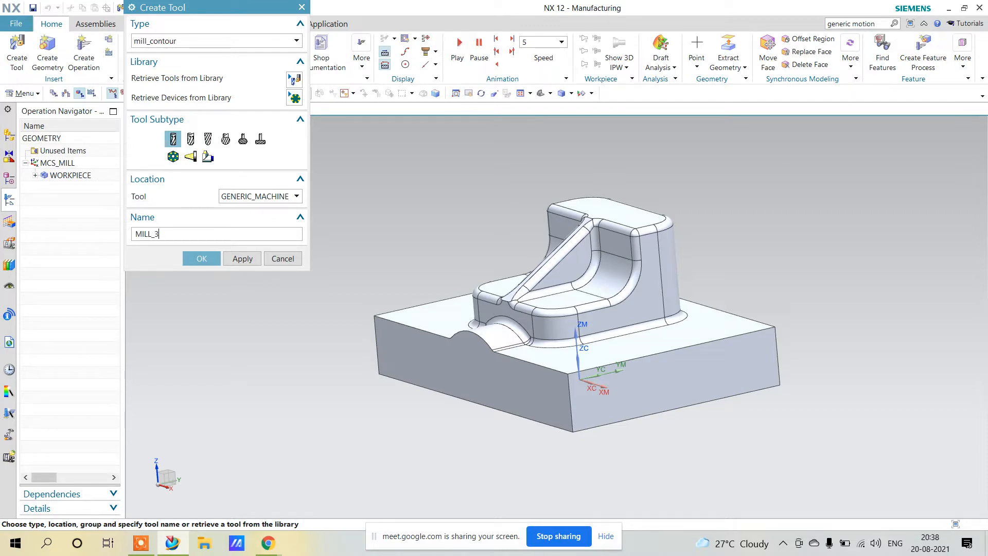
pyautogui.click(201, 258)
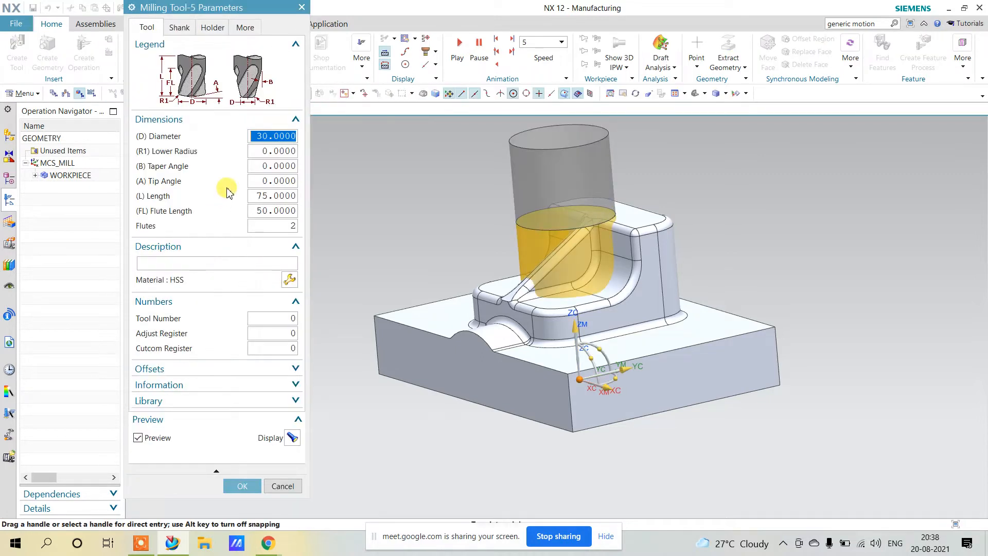
# Place the cutter preview near the base block's front corner and set the lower radius to 6 mm
pyautogui.moveTo(730, 234); pyautogui.dragTo(750, 260, button='middle')
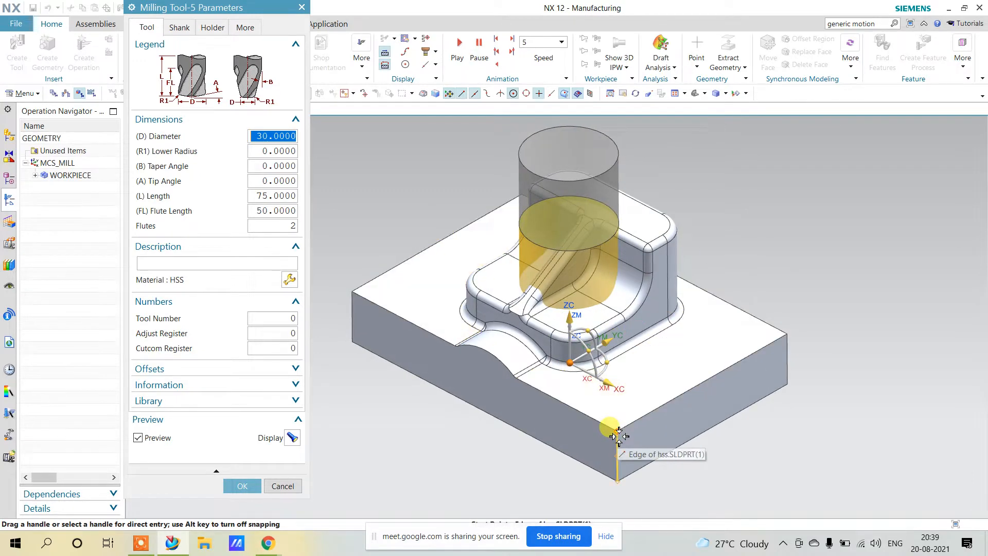
pyautogui.moveTo(611, 431); pyautogui.dragTo(779, 389, button='middle')
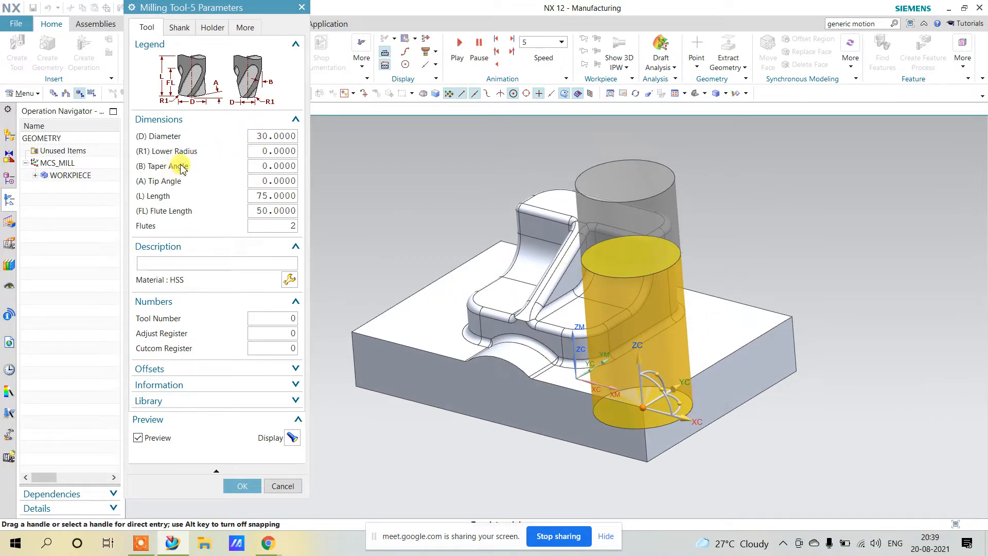
pyautogui.doubleClick(267, 152)
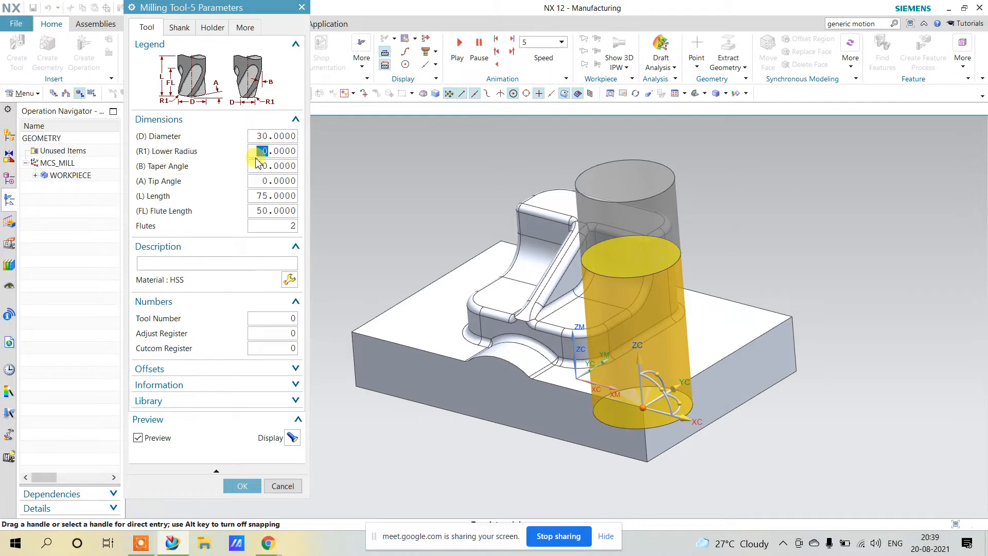
pyautogui.press('Return')
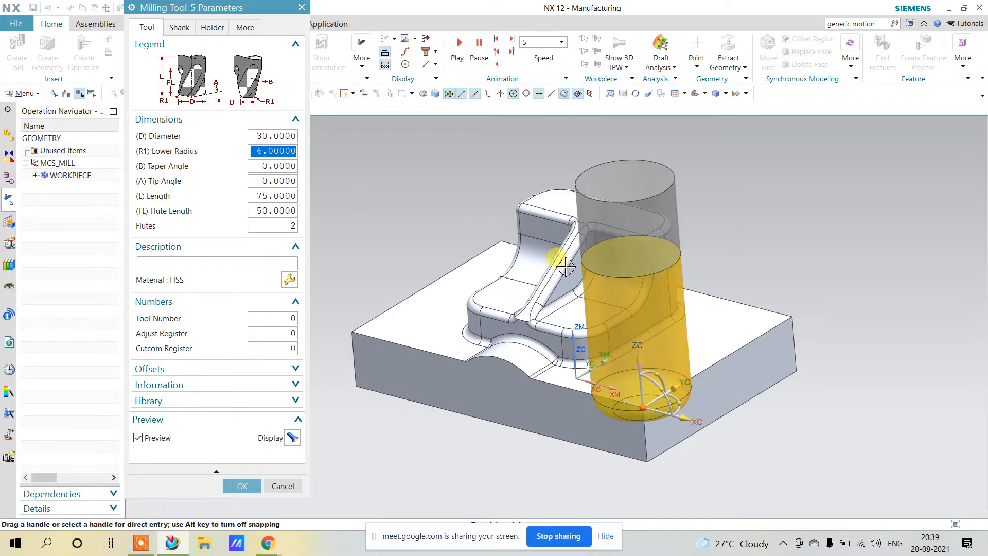
# Check the cutter's fit by moving its preview to the base block's corners, the raised body's upper edge and the recessed seat
pyautogui.moveTo(643, 296); pyautogui.dragTo(662, 288, button='middle')
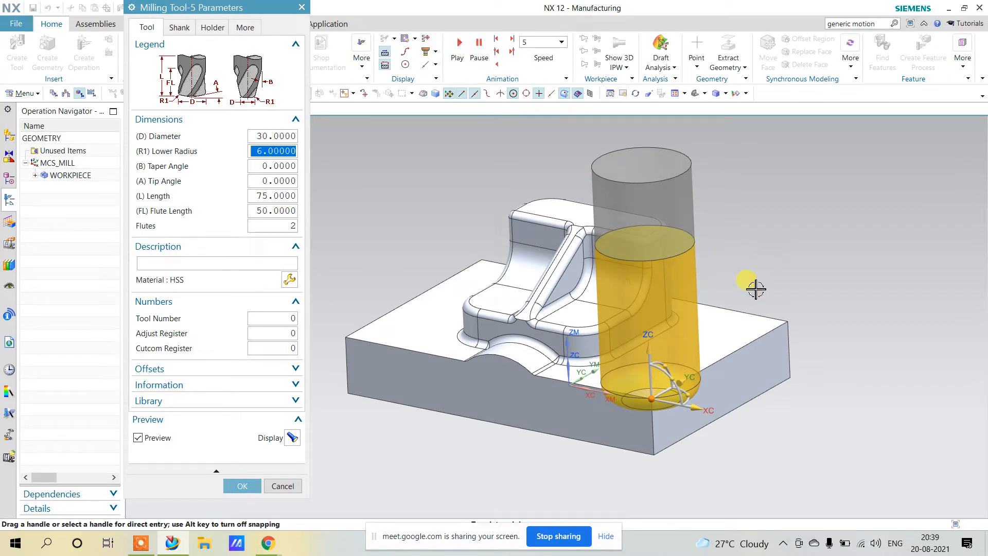
pyautogui.click(792, 323)
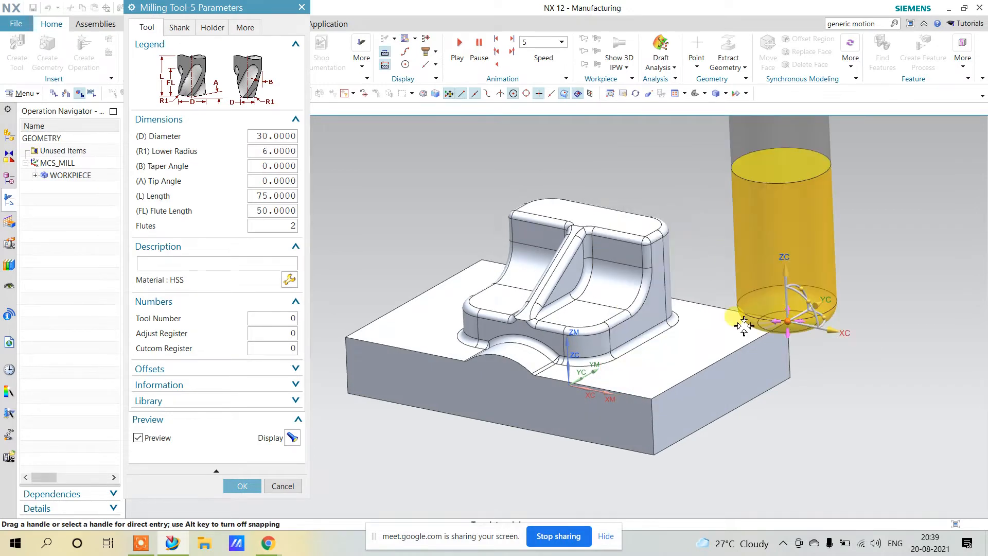
pyautogui.click(350, 336)
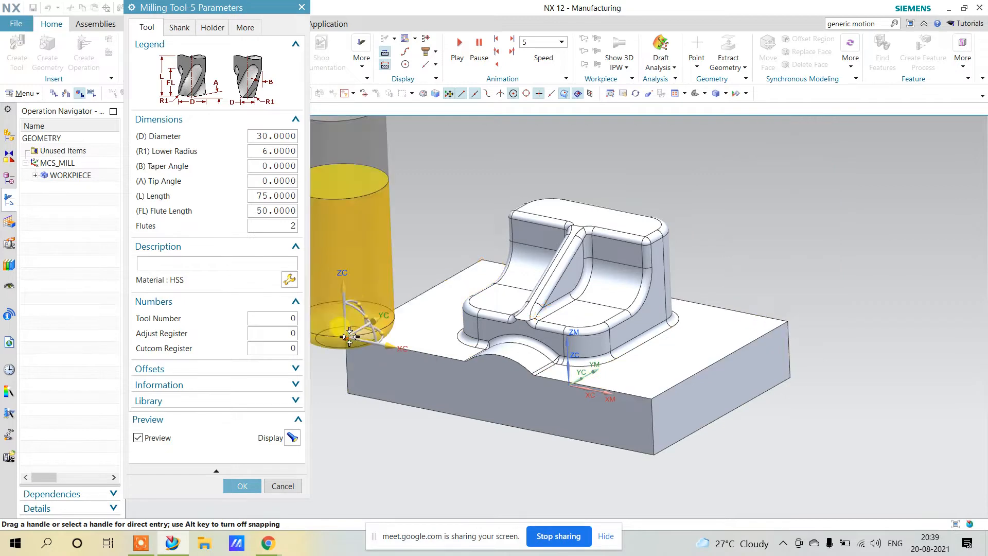
pyautogui.click(646, 240)
pyautogui.moveTo(733, 306); pyautogui.dragTo(596, 304, button='middle')
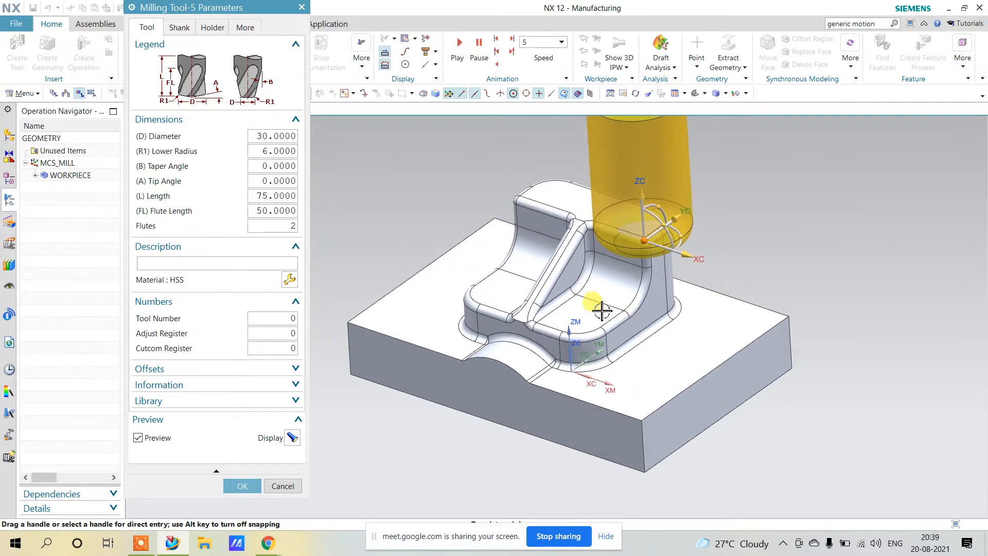
pyautogui.click(589, 309)
pyautogui.moveTo(660, 332)
pyautogui.mouseDown(button='middle')
pyautogui.moveTo(690, 353)
pyautogui.moveTo(713, 347)
pyautogui.moveTo(691, 353)
pyautogui.moveTo(656, 315)
pyautogui.mouseUp(button='middle')
pyautogui.moveTo(655, 315); pyautogui.dragTo(668, 318)
pyautogui.click(630, 294)
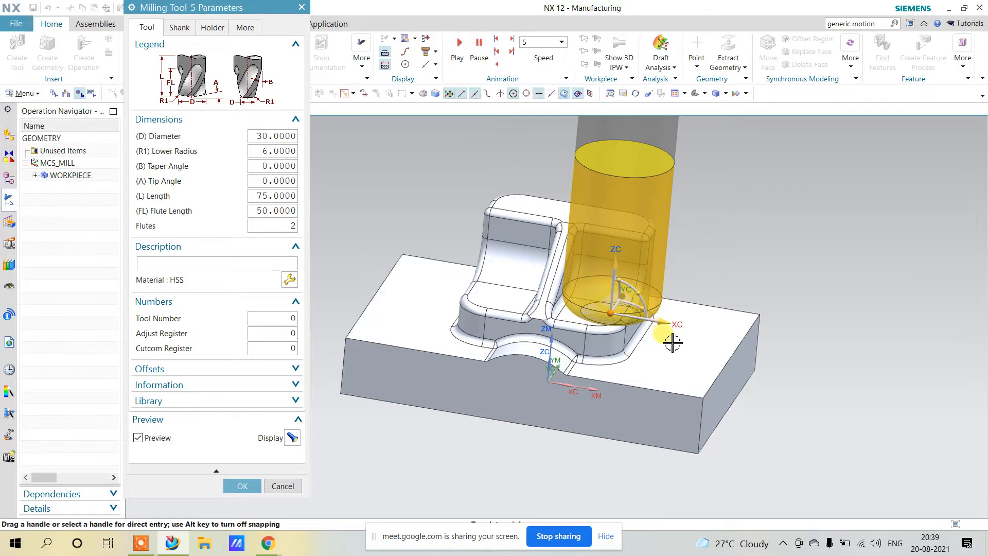
pyautogui.moveTo(669, 337)
pyautogui.mouseDown(button='middle')
pyautogui.moveTo(684, 344)
pyautogui.moveTo(664, 337)
pyautogui.mouseUp(button='middle')
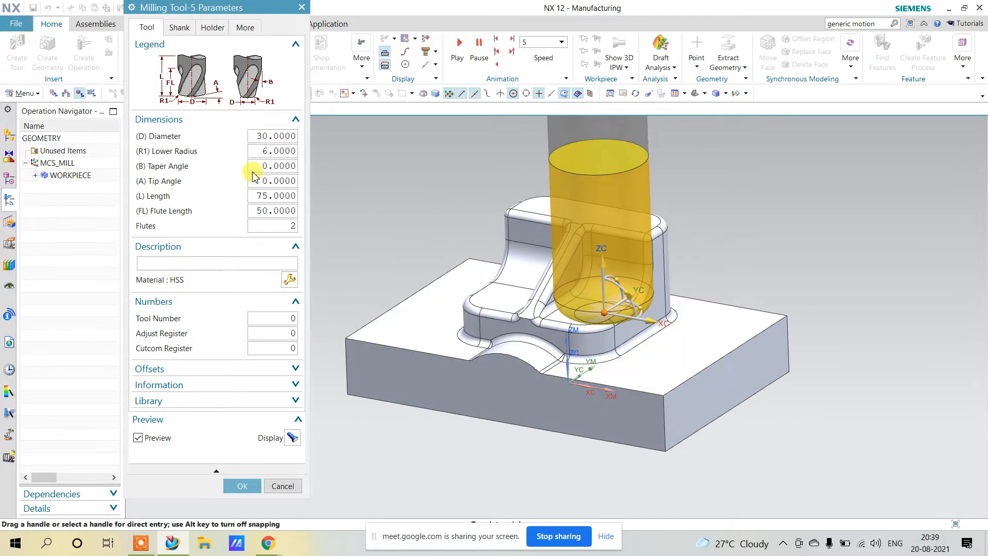
# Set the cutter's flute length to 30 mm
pyautogui.click(275, 211)
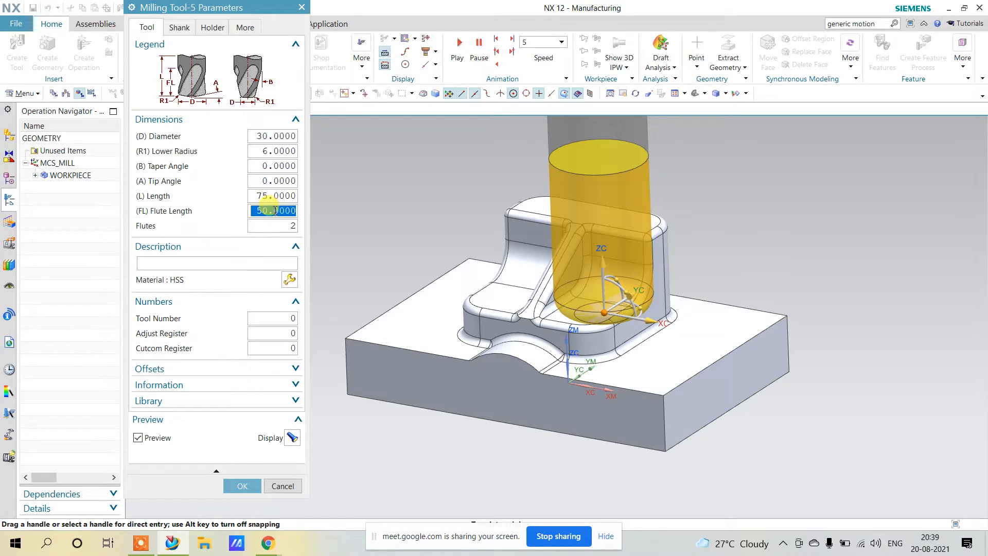
pyautogui.write('30')
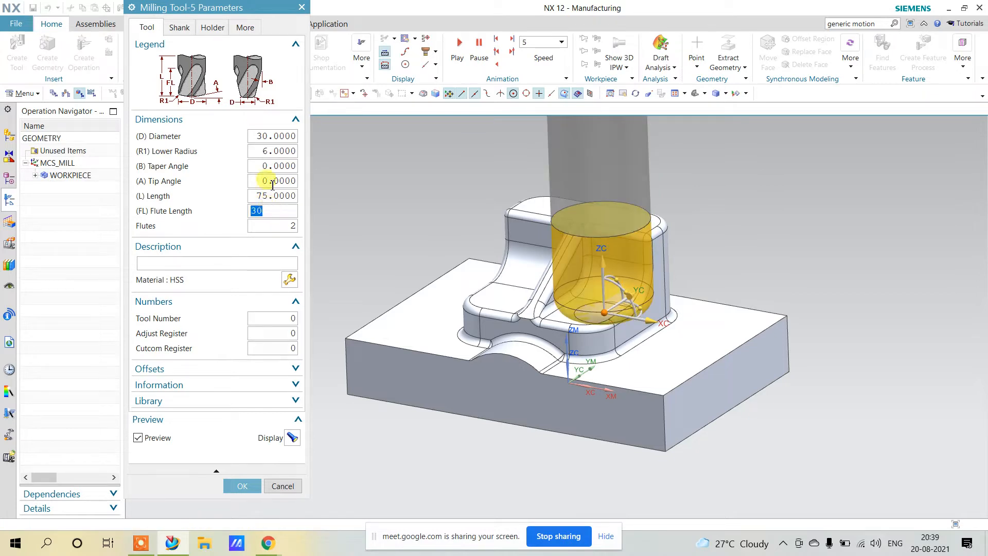
pyautogui.scroll(-2, 415, 248)
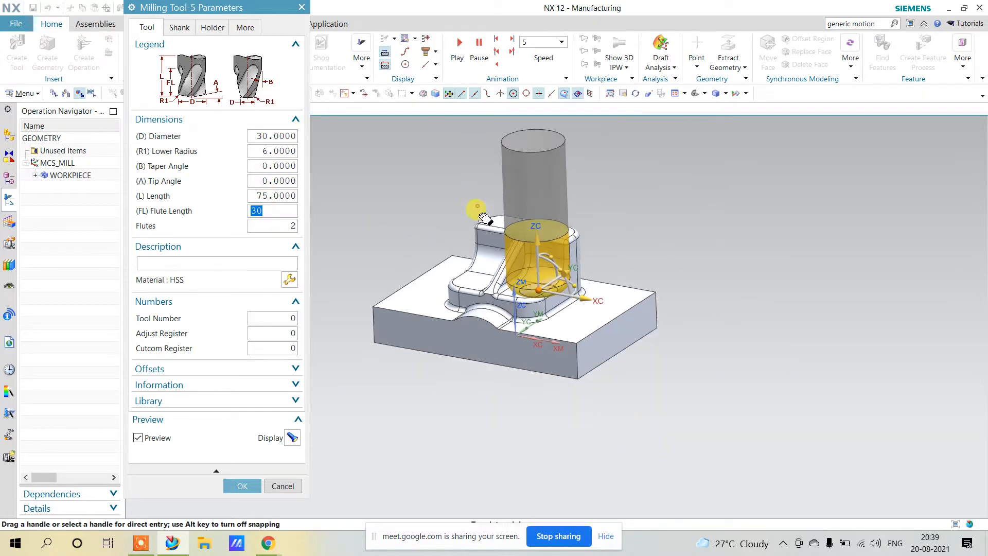
pyautogui.keyDown('shift'); pyautogui.moveTo(483, 216); pyautogui.dragTo(477, 234, button='middle'); pyautogui.keyUp('shift')
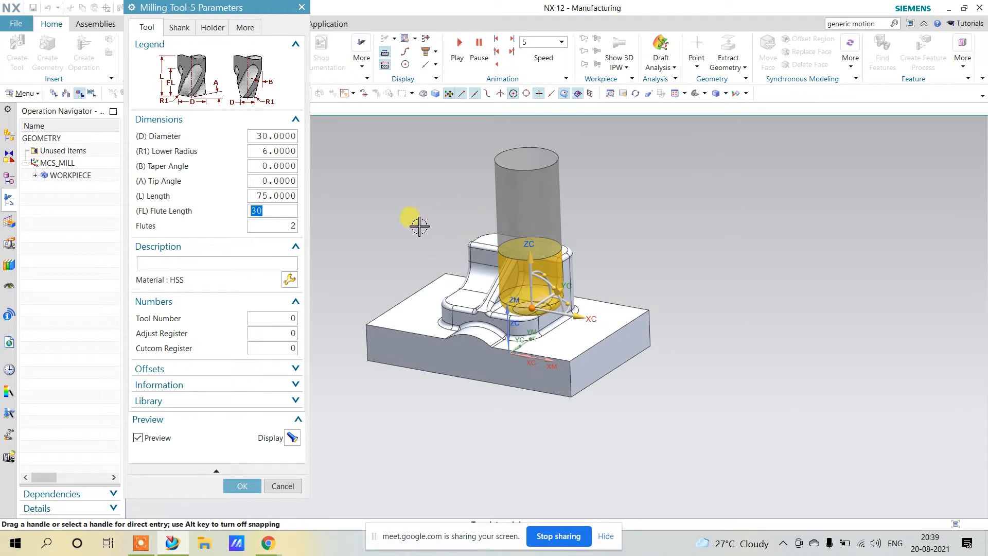
pyautogui.click(275, 196)
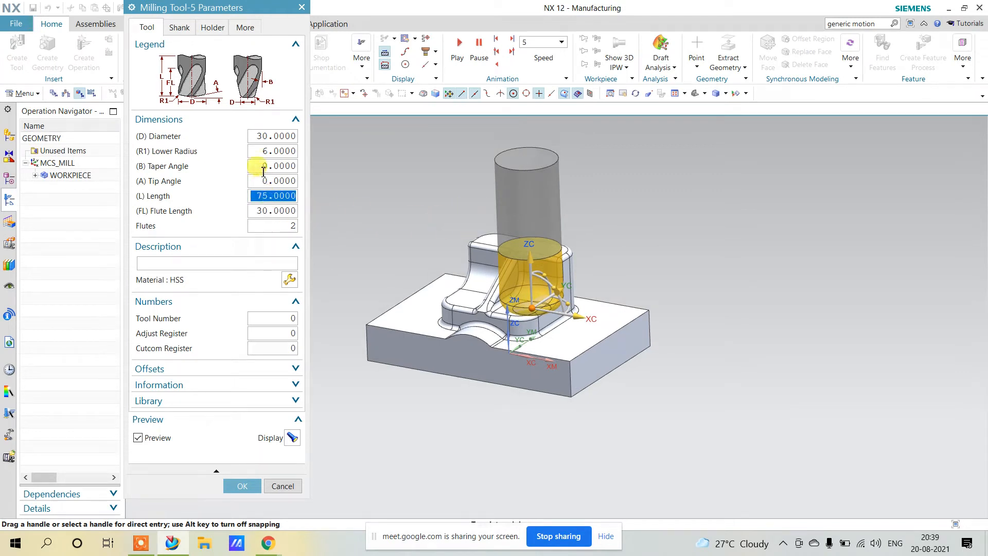
# Assign the Carbide material TMC0_00003 from the tool material library to the cutter
pyautogui.click(291, 277)
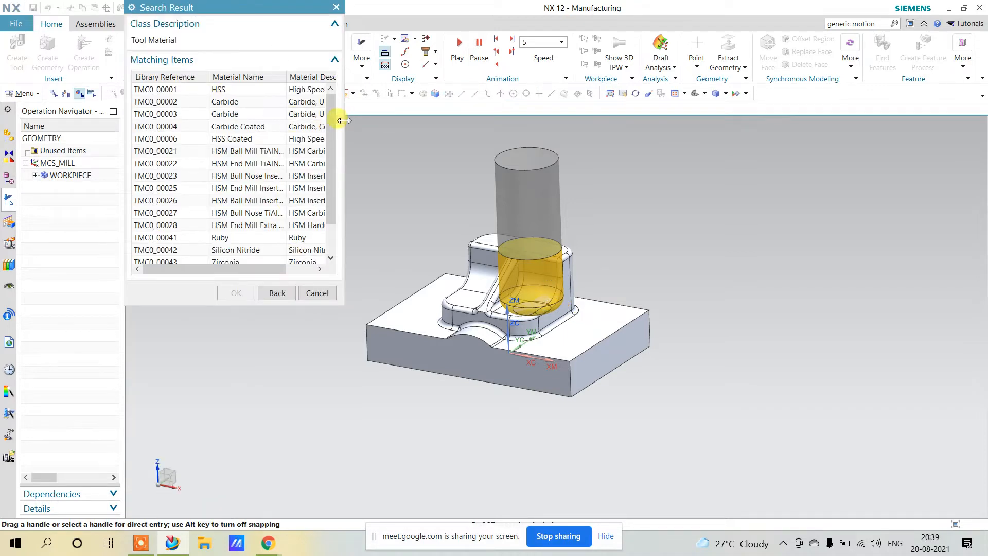
pyautogui.moveTo(343, 118); pyautogui.dragTo(454, 110)
pyautogui.moveTo(365, 77); pyautogui.dragTo(413, 75)
pyautogui.click(374, 115)
pyautogui.doubleClick(374, 114)
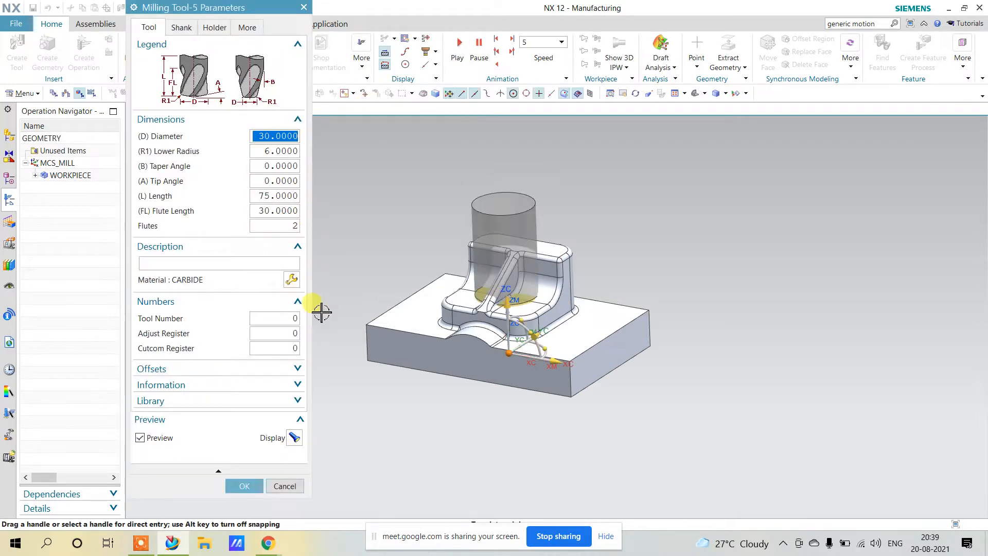
# Set the cutter's tool number, adjust register and cutcom register to 1
pyautogui.click(304, 318)
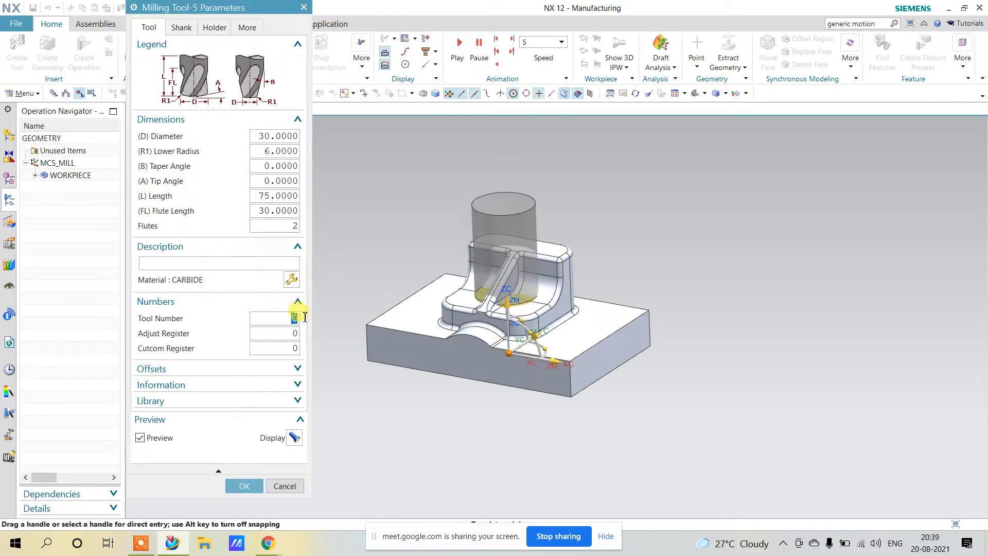
pyautogui.press('Tab')
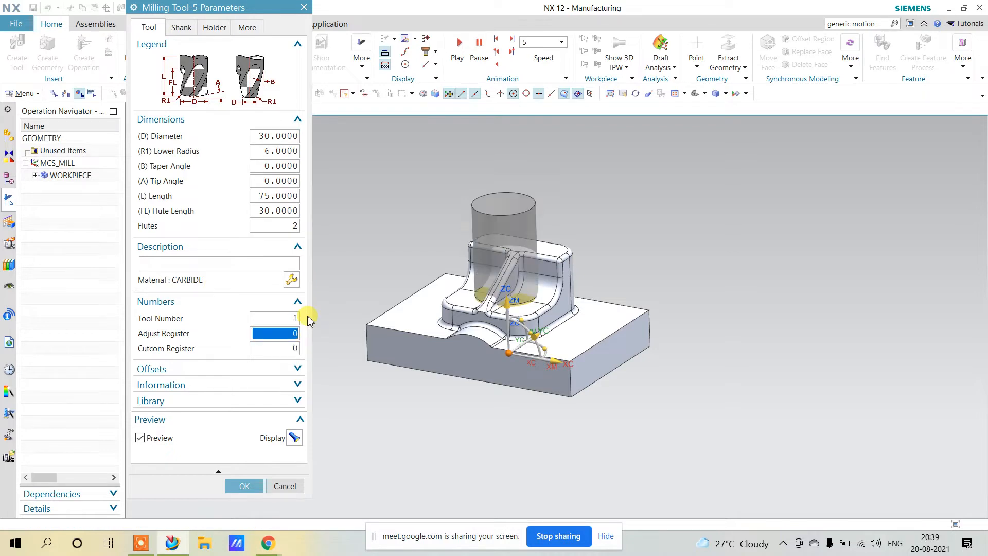
pyautogui.write('1')
pyautogui.press('Tab')
pyautogui.write('1')
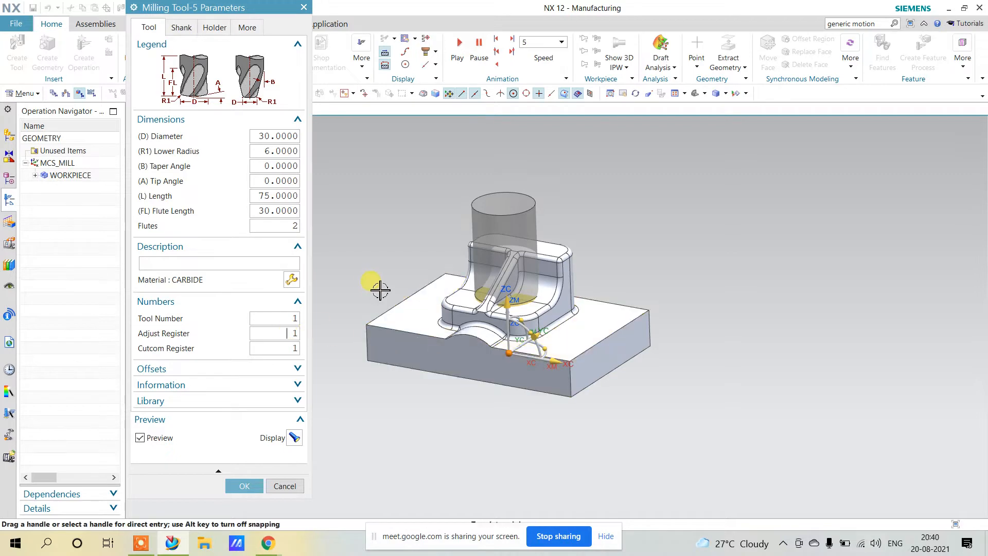
pyautogui.moveTo(379, 289); pyautogui.dragTo(389, 294, button='middle')
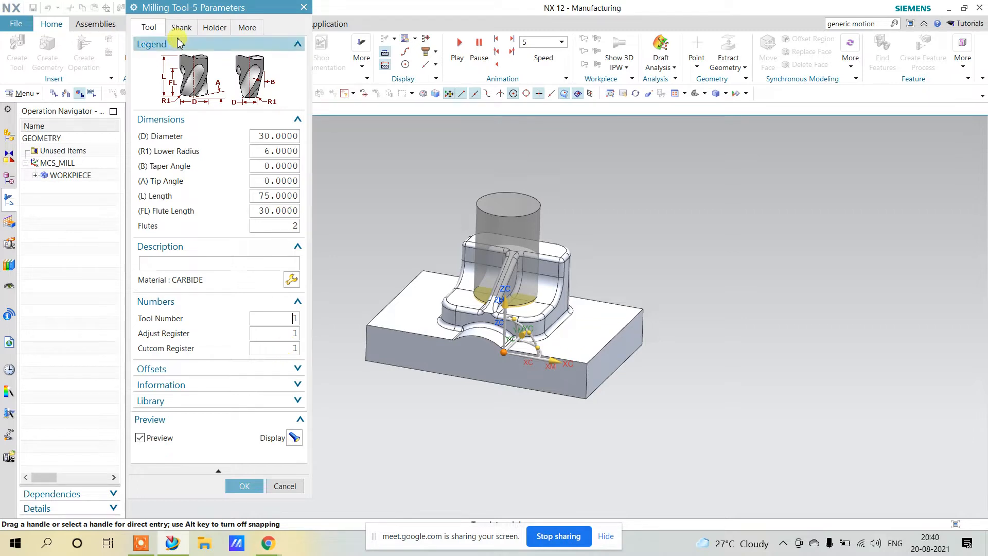
# Search the holder library for Milling_Drilling holders in millimetres
pyautogui.click(210, 27)
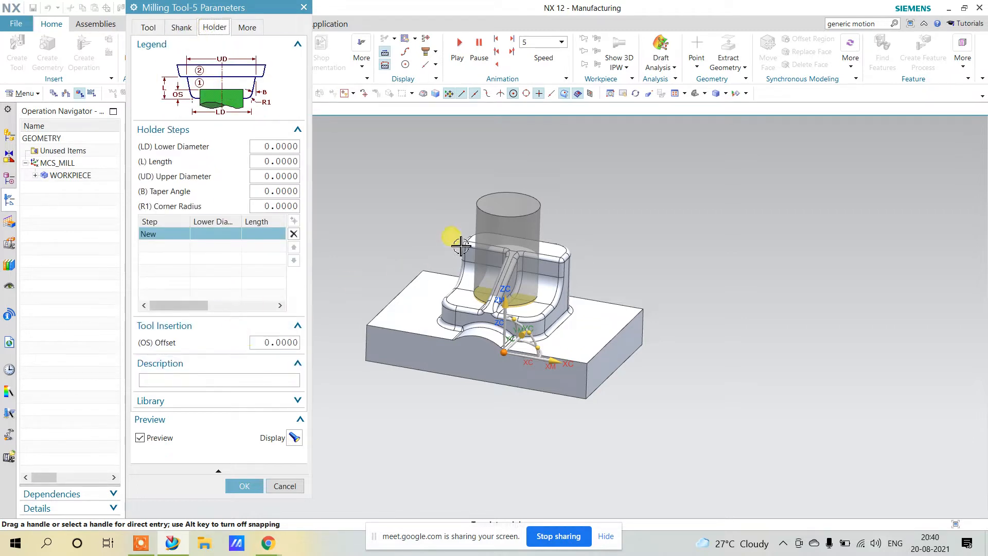
pyautogui.click(227, 395)
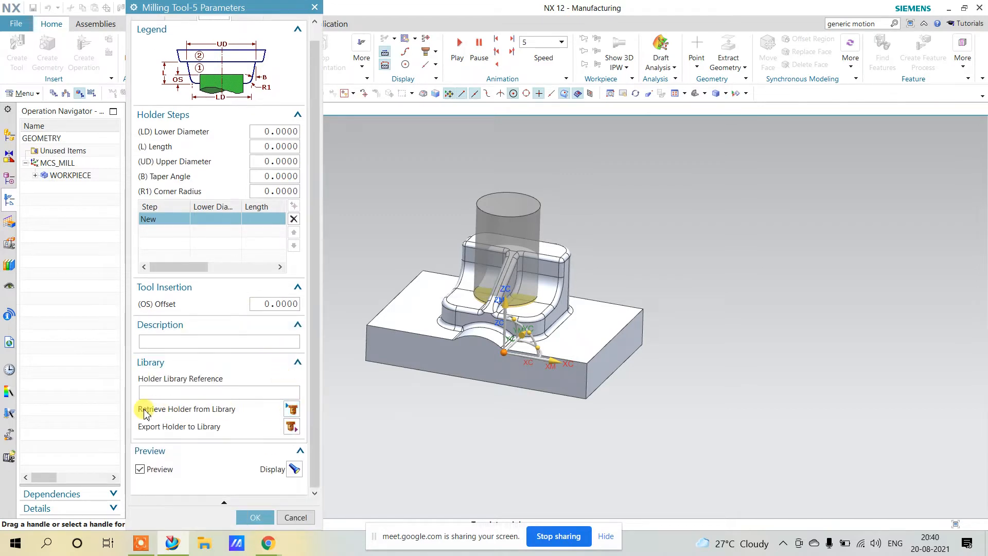
pyautogui.click(292, 409)
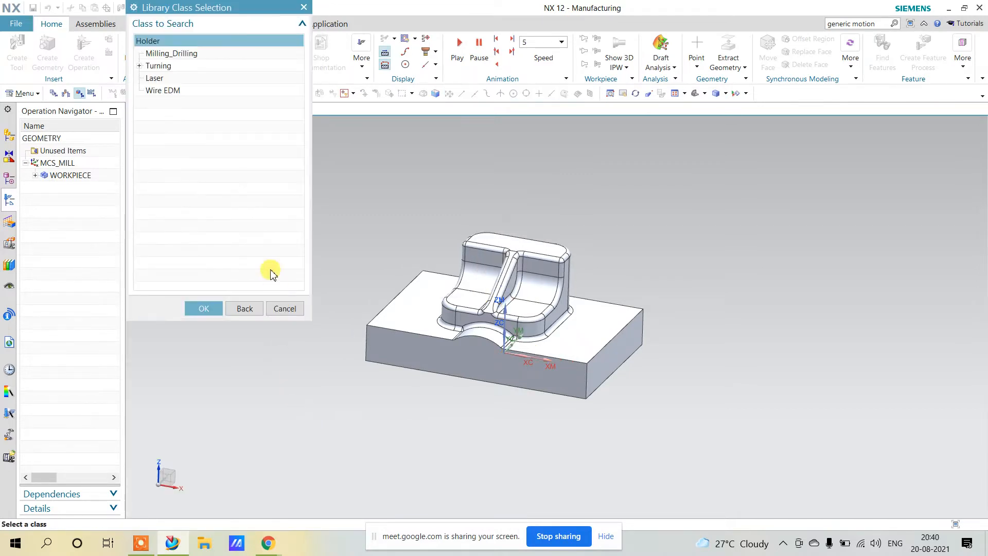
pyautogui.doubleClick(150, 54)
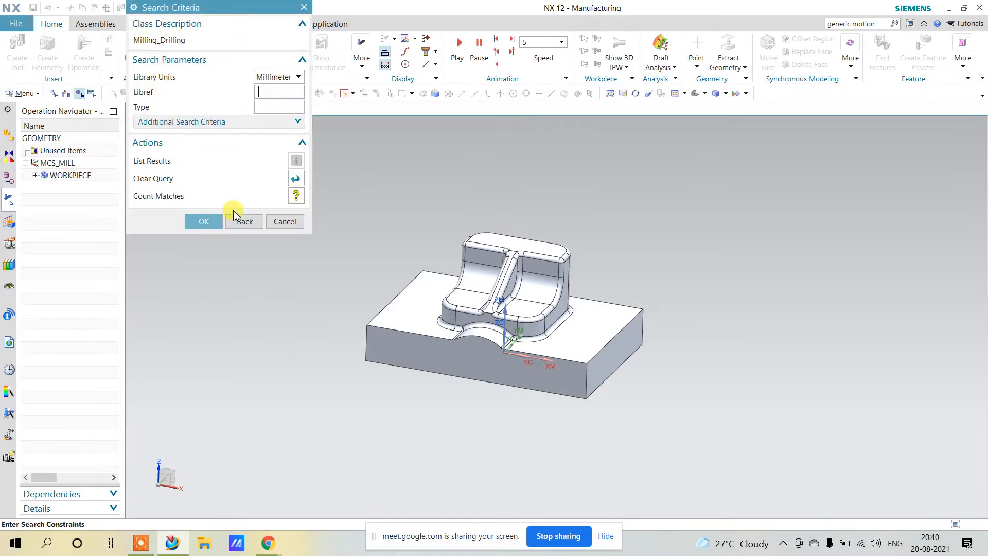
pyautogui.click(215, 221)
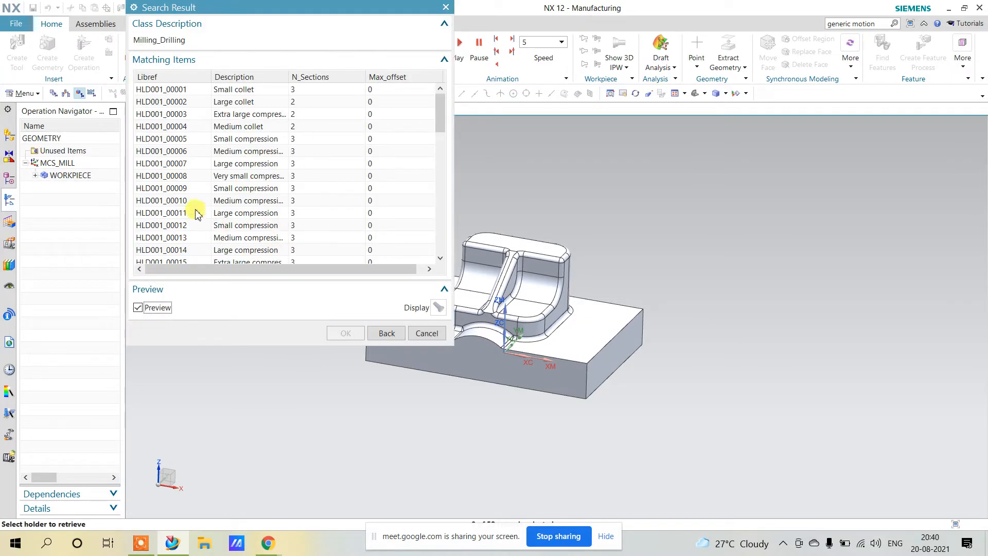
# Preview the large and medium compression holders, retrieve HLD001_00006 for the cutter and accept the tool's parameters
pyautogui.click(175, 156)
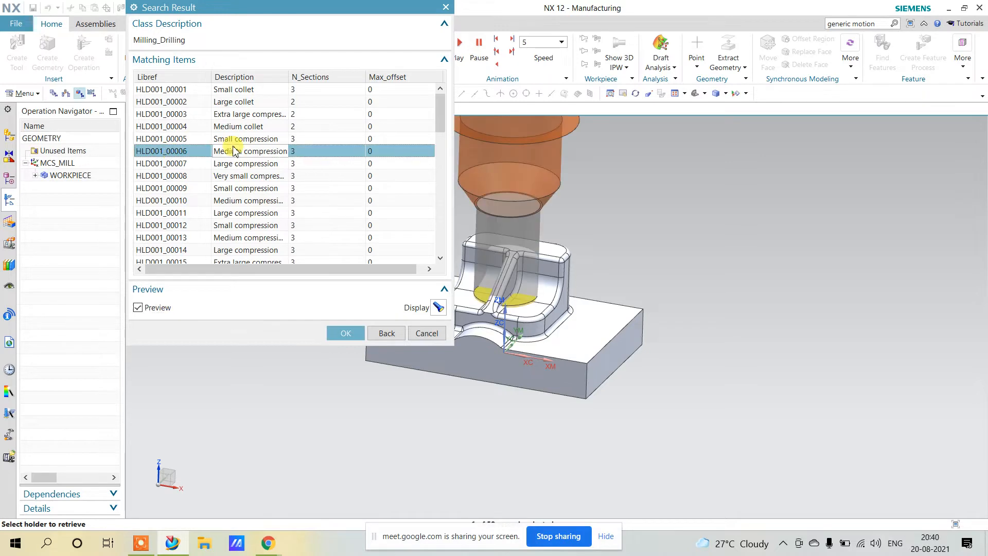
pyautogui.click(232, 164)
pyautogui.scroll(-2, 624, 276)
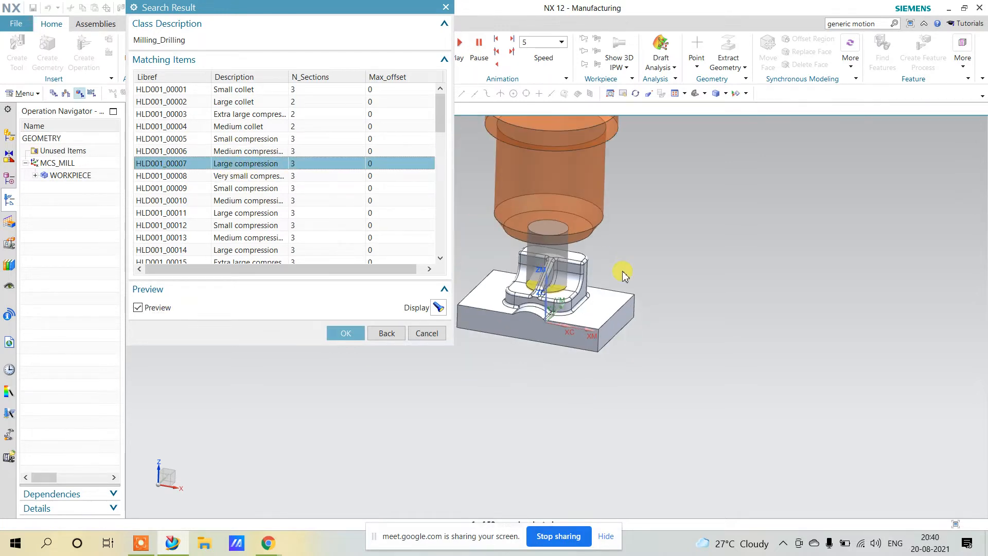
pyautogui.moveTo(623, 275)
pyautogui.mouseDown(button='middle')
pyautogui.moveTo(625, 242)
pyautogui.moveTo(626, 295)
pyautogui.mouseUp(button='middle')
pyautogui.click(242, 152)
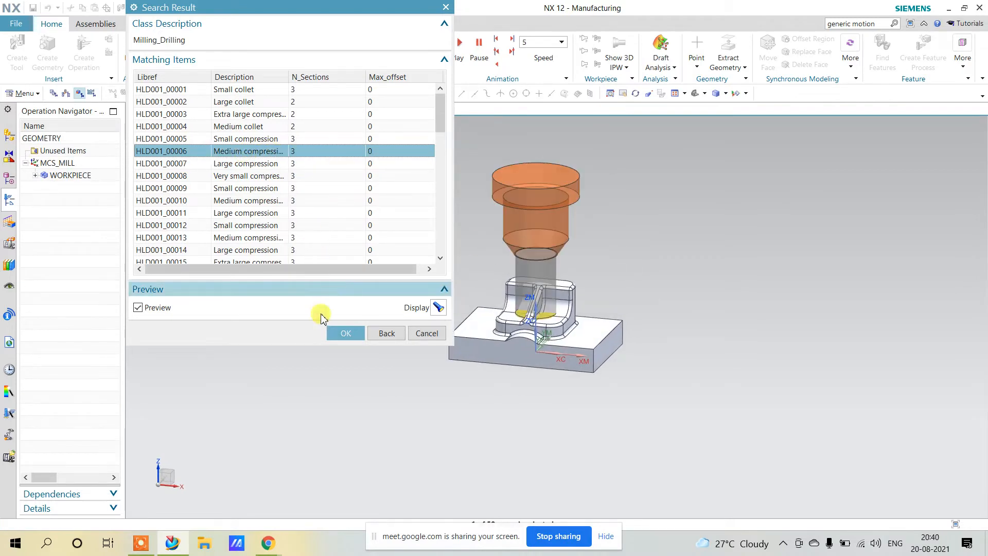
pyautogui.click(342, 333)
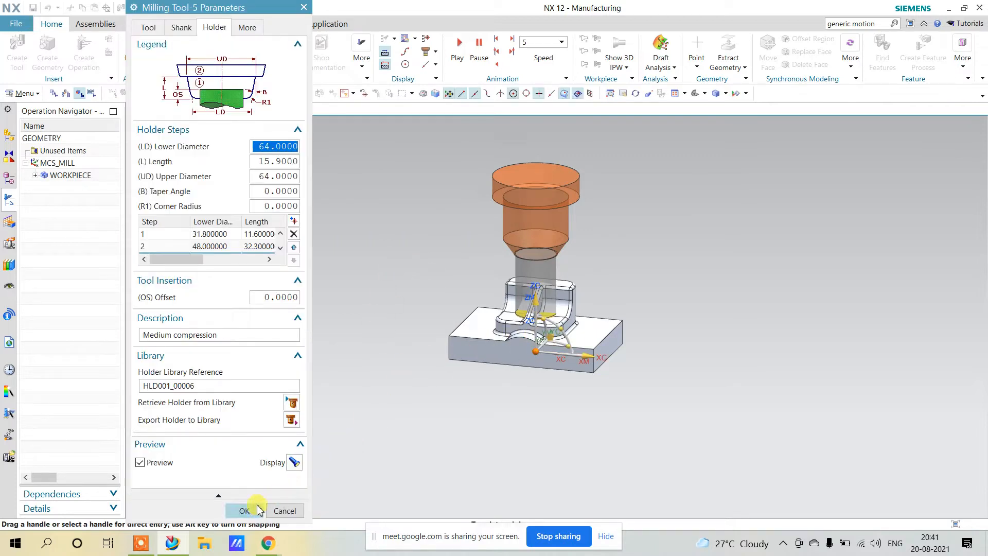
pyautogui.click(245, 511)
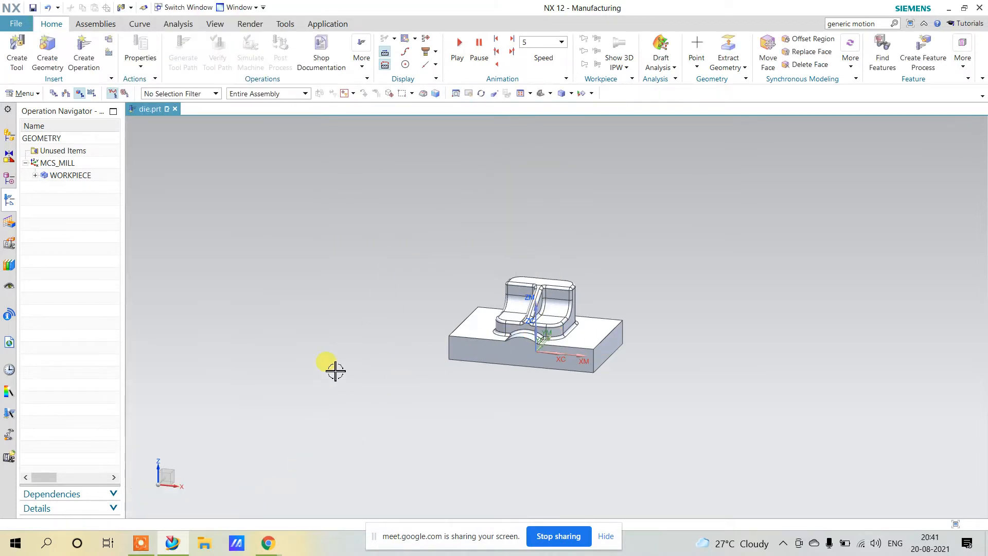
pyautogui.moveTo(371, 334)
pyautogui.mouseDown(button='middle')
pyautogui.moveTo(384, 342)
pyautogui.moveTo(348, 329)
pyautogui.moveTo(364, 346)
pyautogui.mouseUp(button='middle')
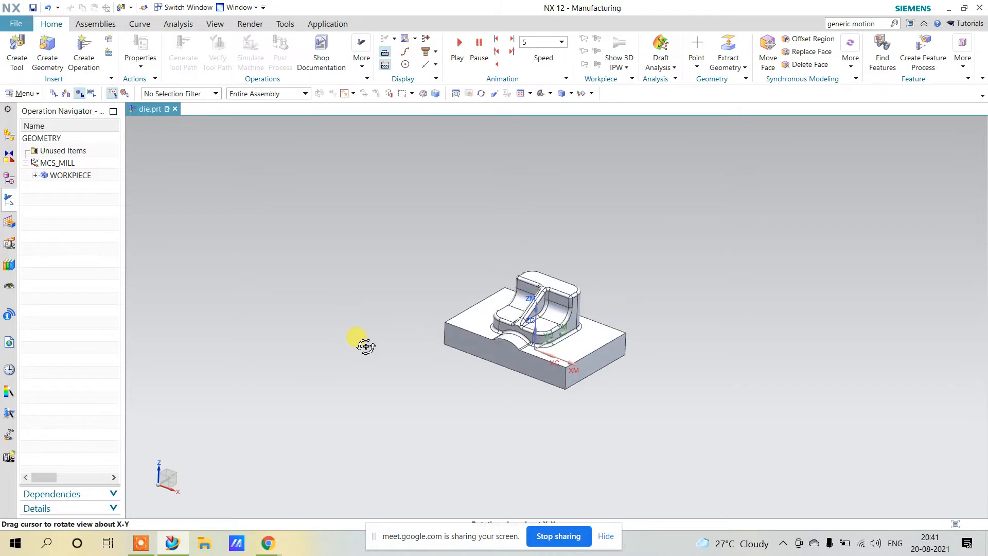
# Open the MILL_30 tool's holder parameters and examine the holder preview above the die
pyautogui.scroll(5, 325, 338)
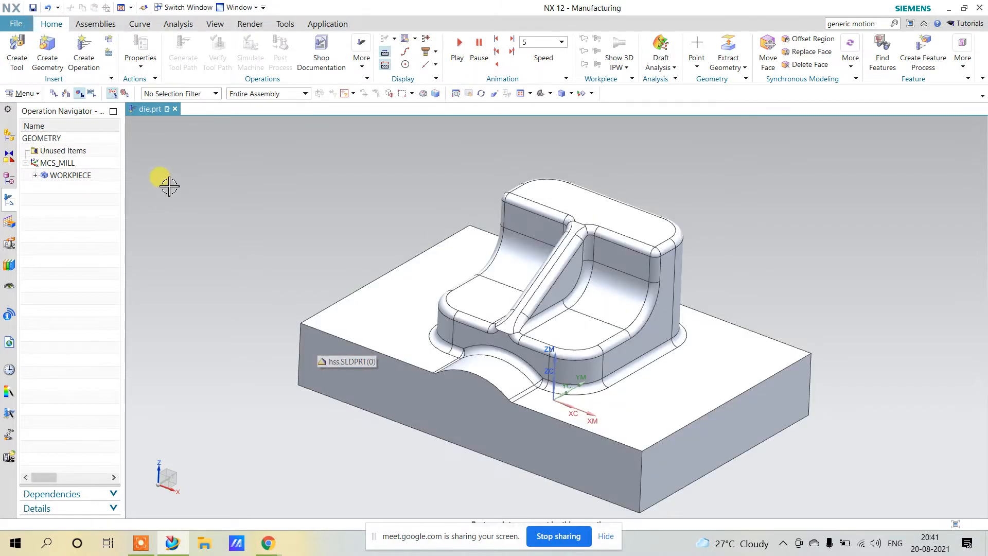
pyautogui.click(67, 95)
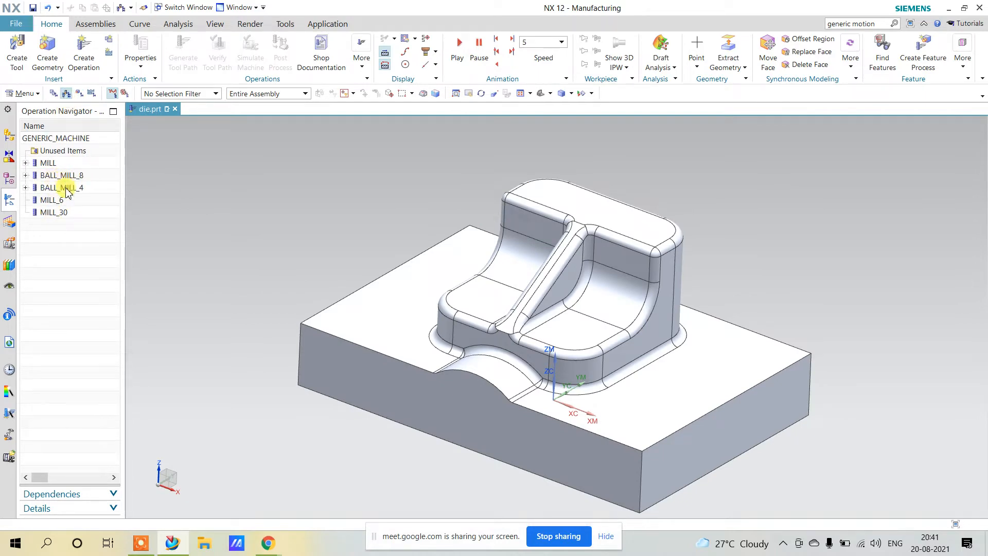
pyautogui.doubleClick(52, 212)
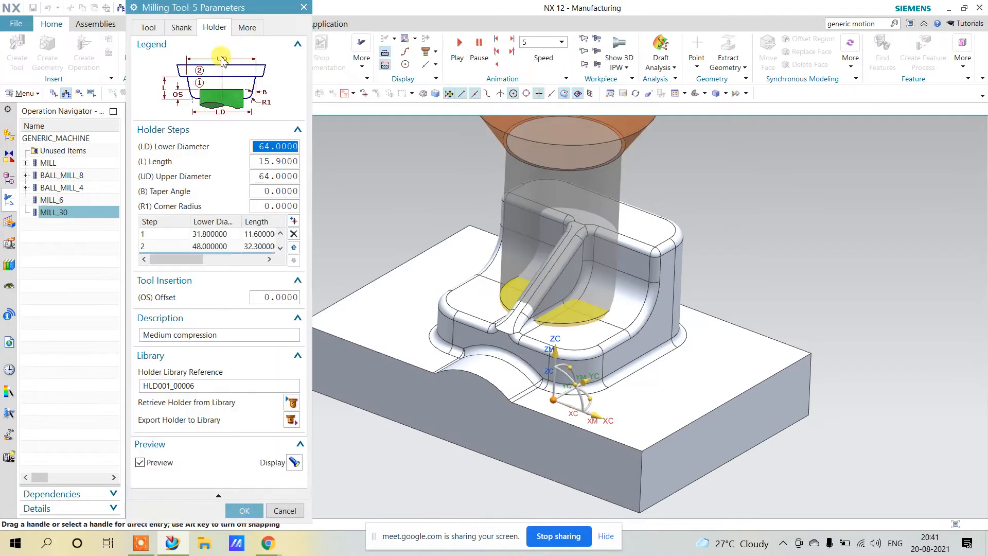
pyautogui.scroll(4, 518, 209)
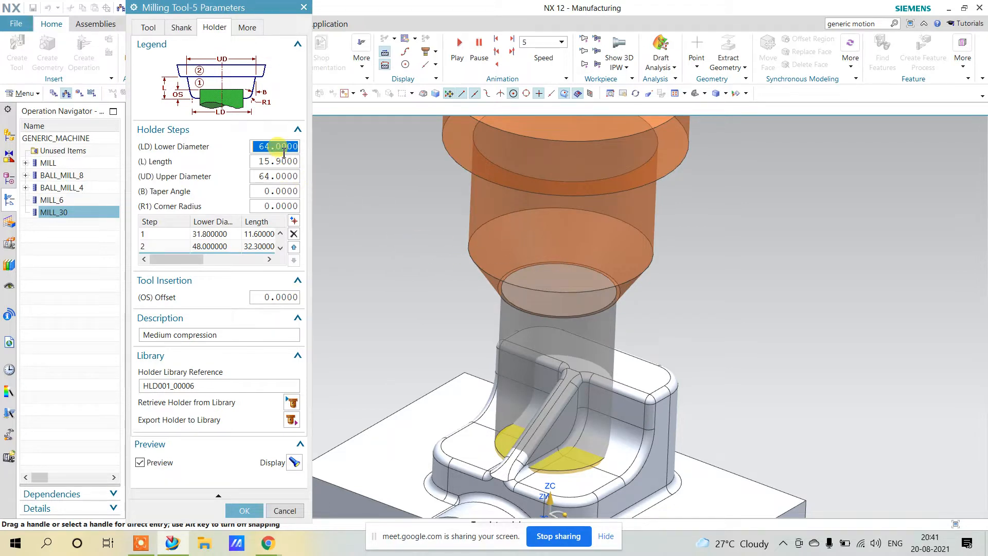
# Try lower diameters of 55 and 65 for the selected MILL_30 holder step, discarding the changes
pyautogui.write('55')
pyautogui.press('Return')
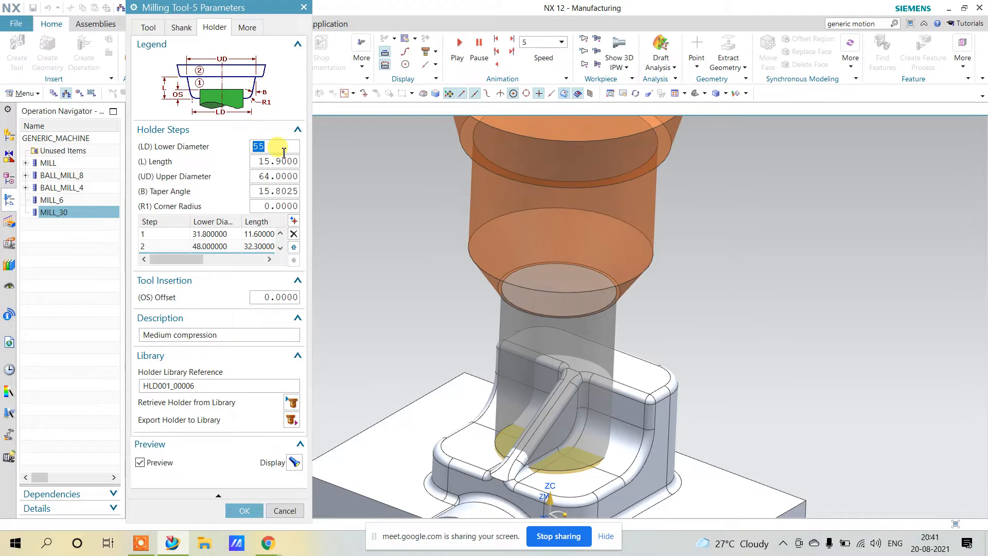
pyautogui.write('65')
pyautogui.press('Return')
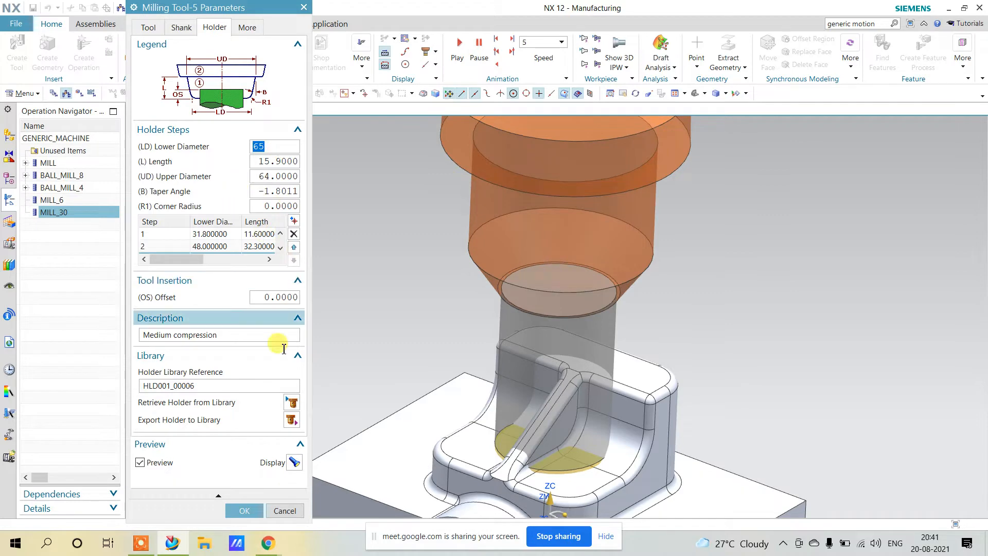
pyautogui.click(284, 511)
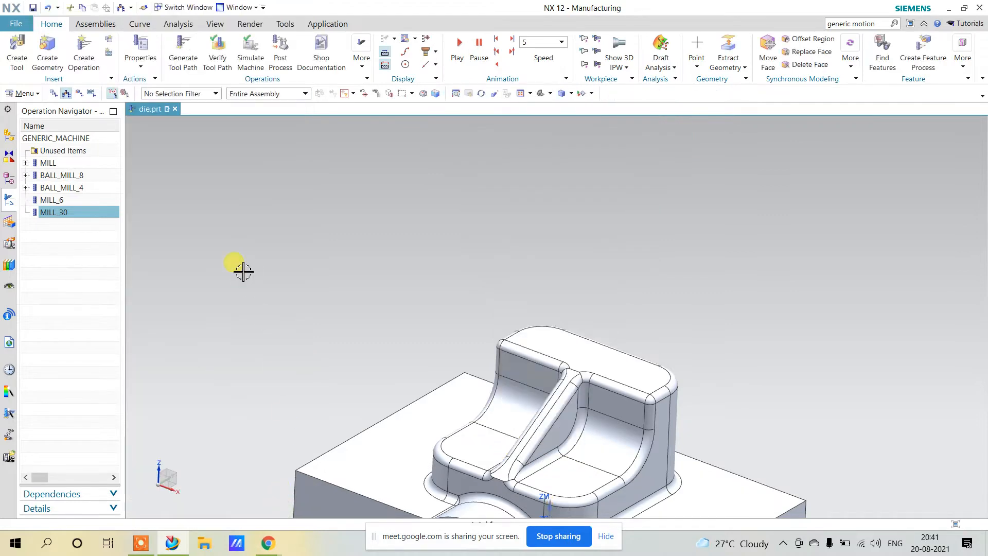
# Create a new mill_contour workpiece geometry under MCS_MILL in the geometry view
pyautogui.scroll(-3, 331, 262)
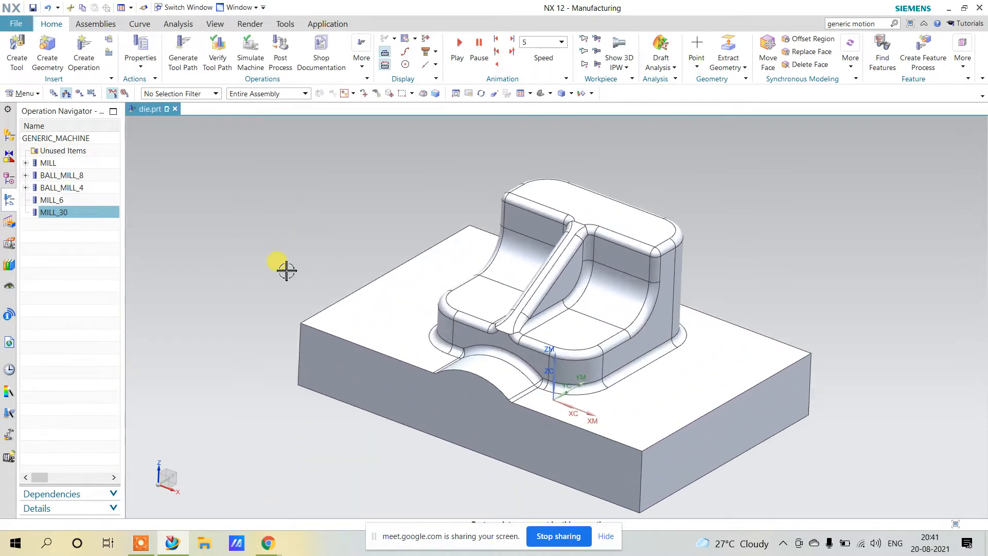
pyautogui.click(79, 94)
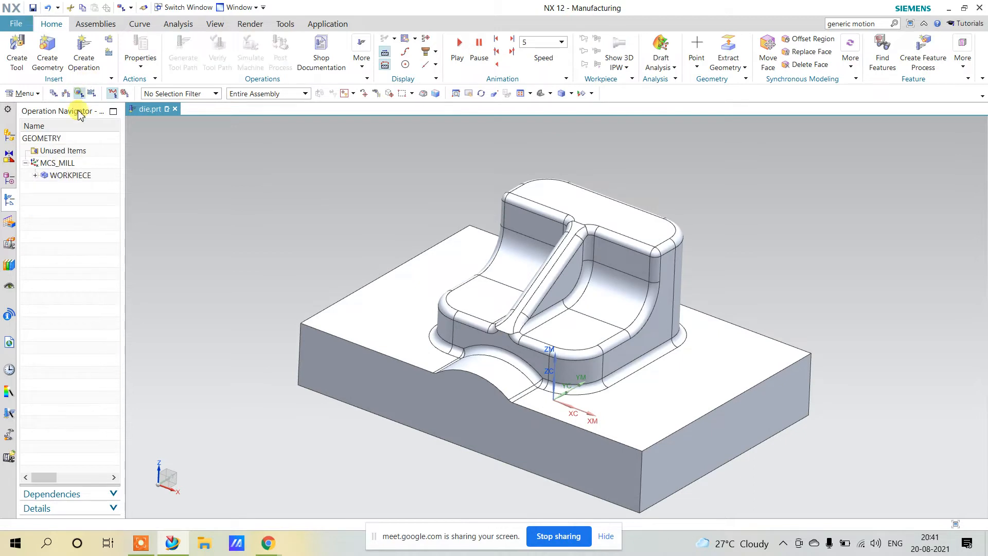
pyautogui.click(57, 162)
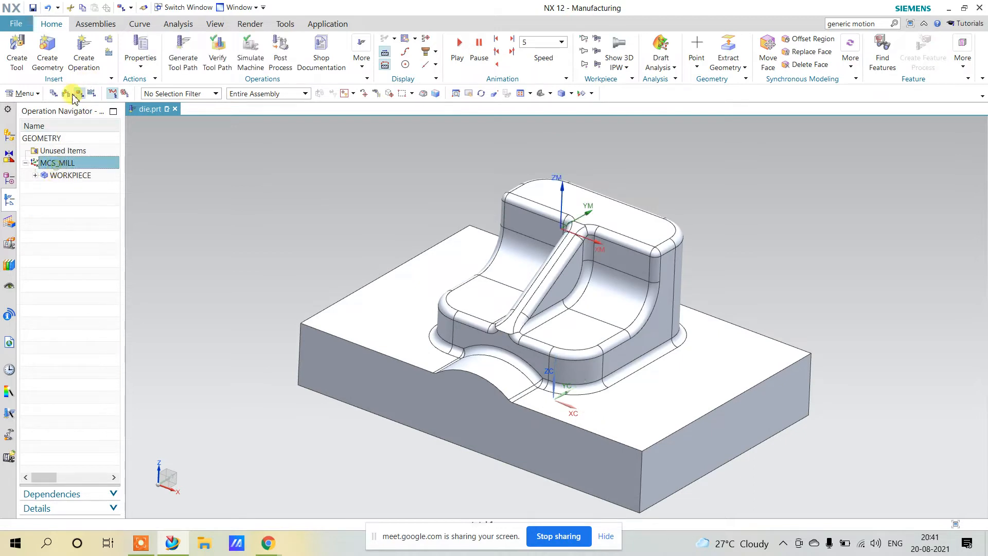
pyautogui.click(47, 49)
pyautogui.click(199, 87)
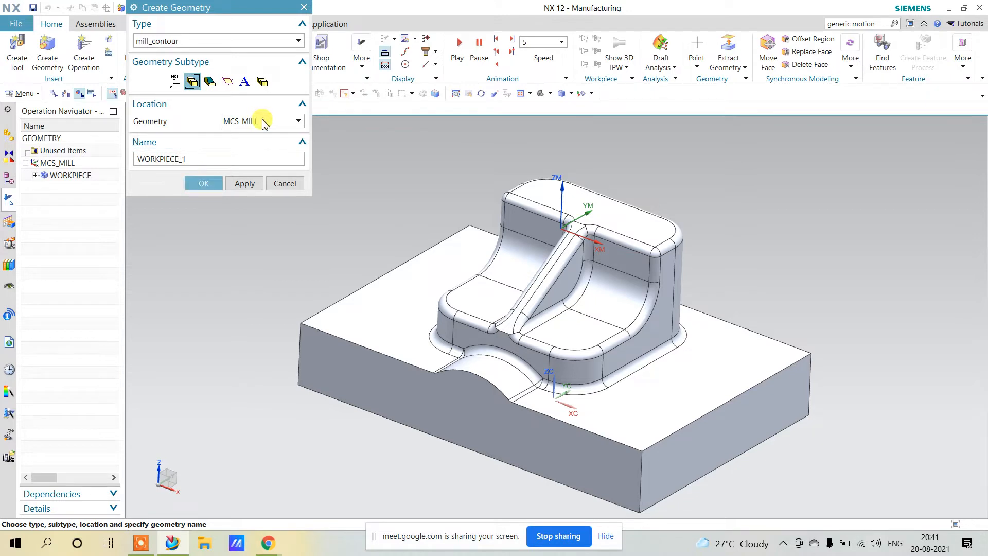
pyautogui.click(187, 184)
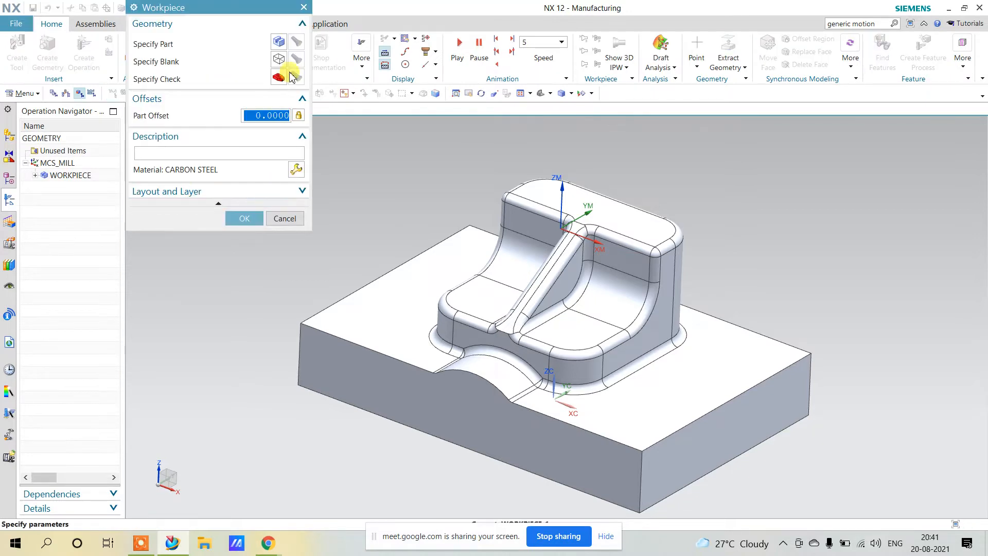
# Specify the die body as the new workpiece's part geometry
pyautogui.click(284, 44)
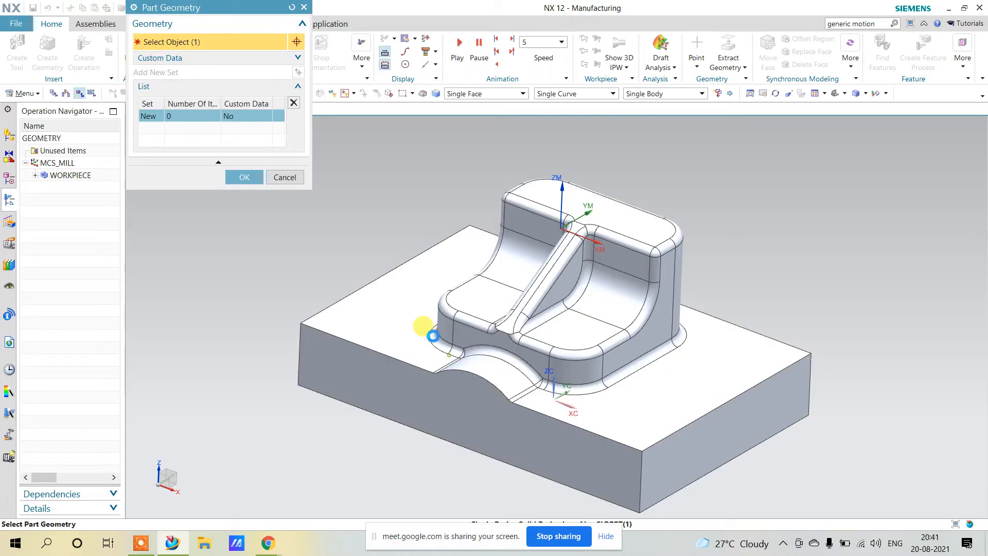
pyautogui.click(428, 332)
pyautogui.click(261, 198)
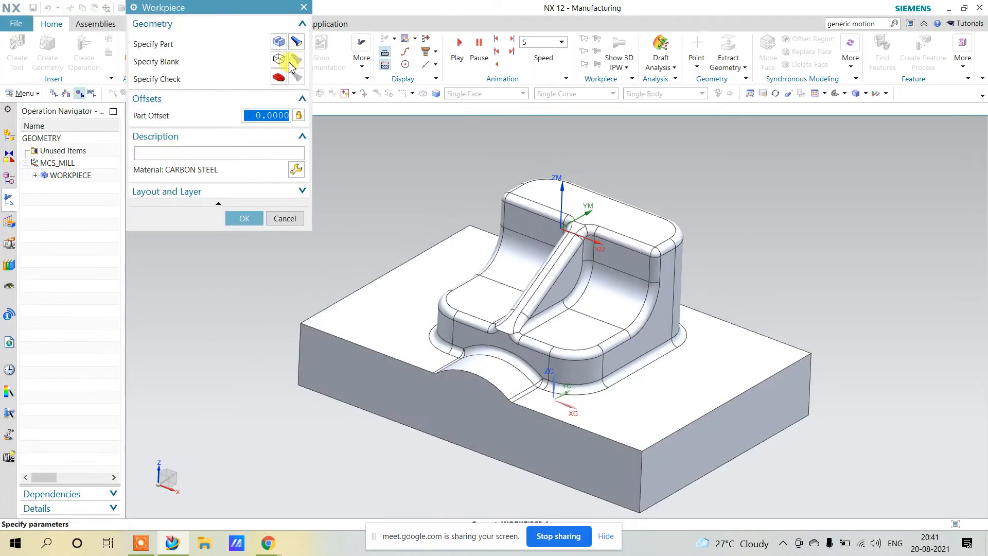
# Define the workpiece's blank as a Bounding Block and accept the workpiece
pyautogui.click(290, 63)
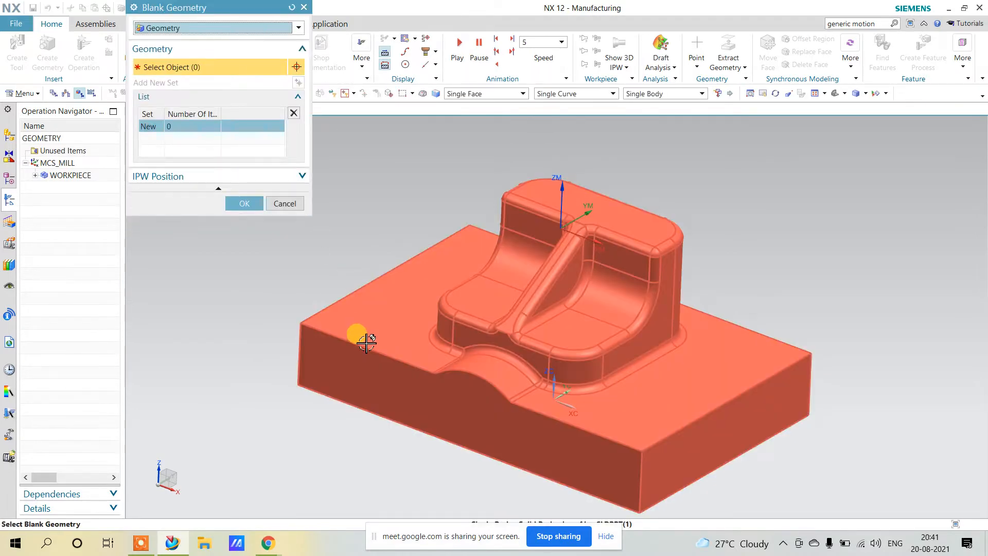
pyautogui.click(230, 28)
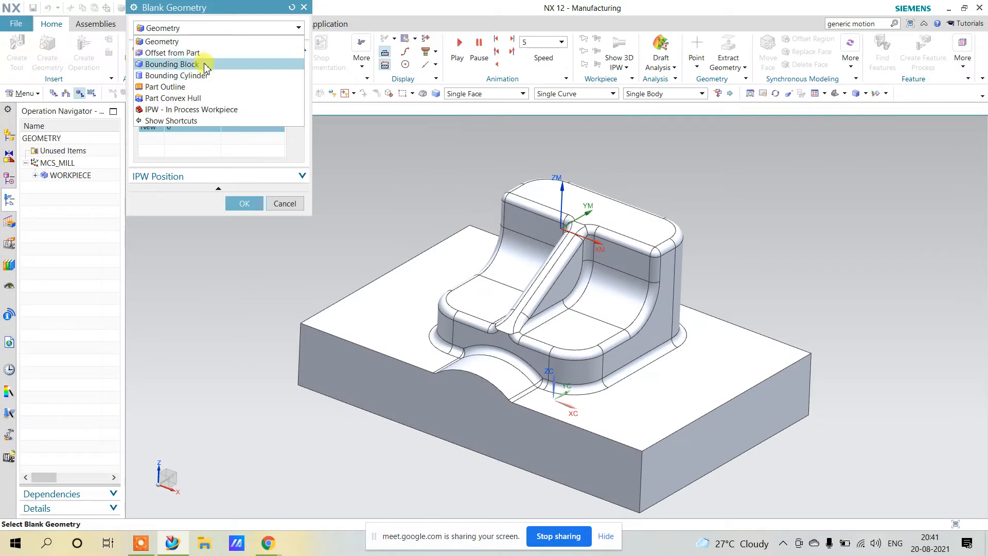
pyautogui.click(204, 65)
pyautogui.click(240, 157)
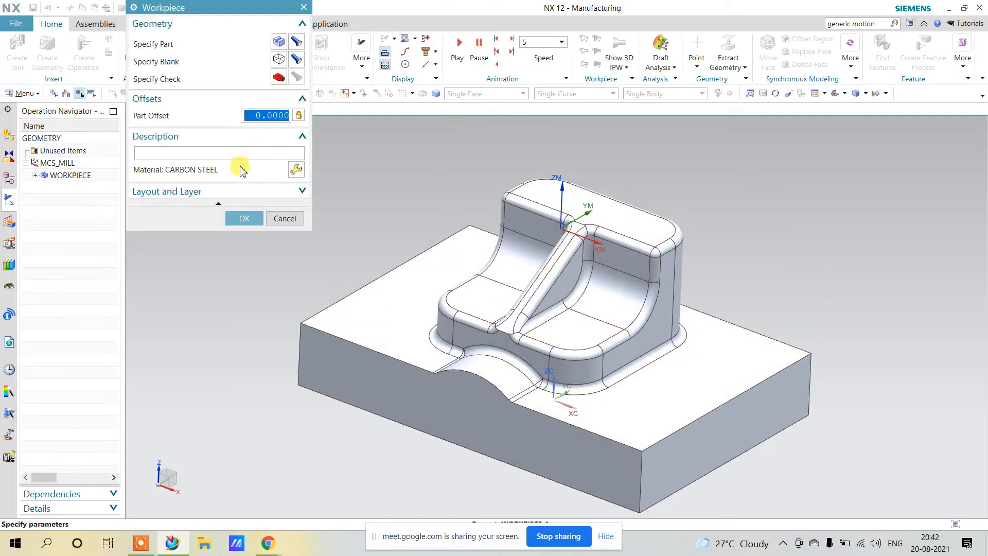
pyautogui.click(246, 218)
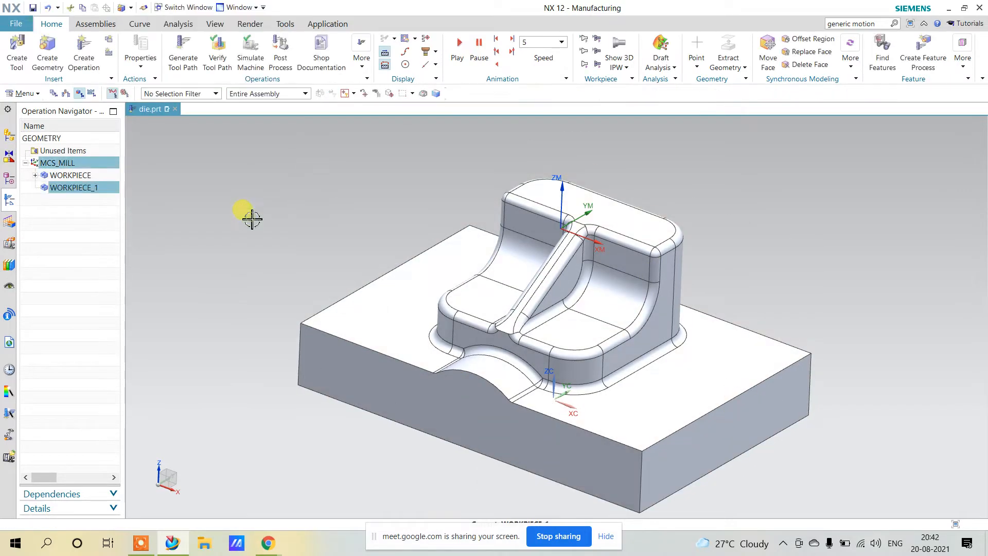
pyautogui.click(74, 213)
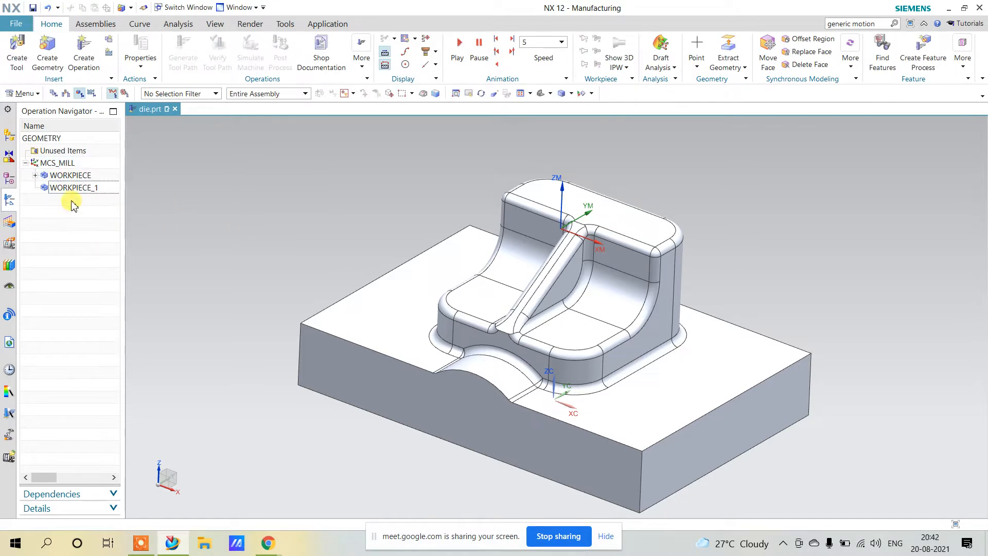
# Create a Cavity Mill operation using tool MILL_30, geometry WORKPIECE_1 and method MILL_FINISH
pyautogui.click(82, 49)
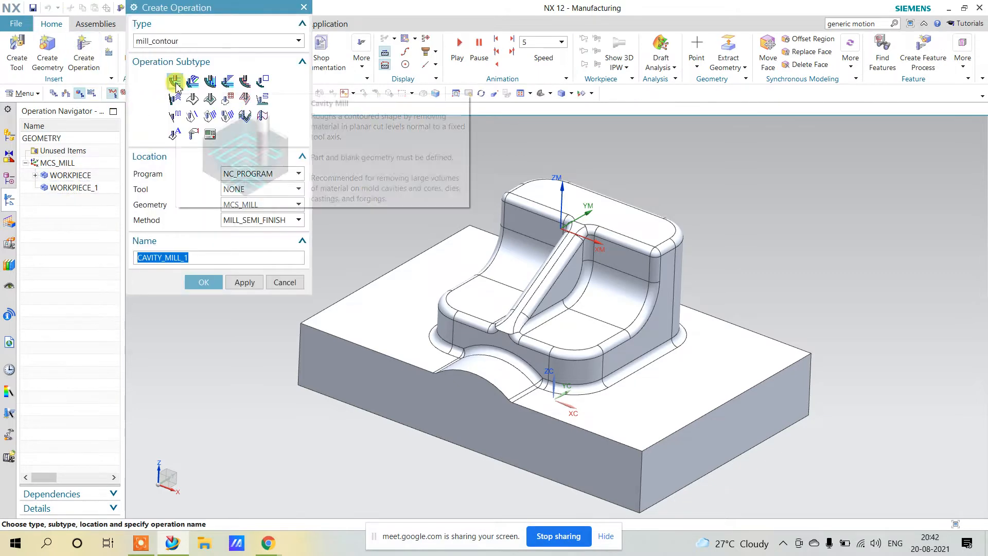
pyautogui.click(176, 82)
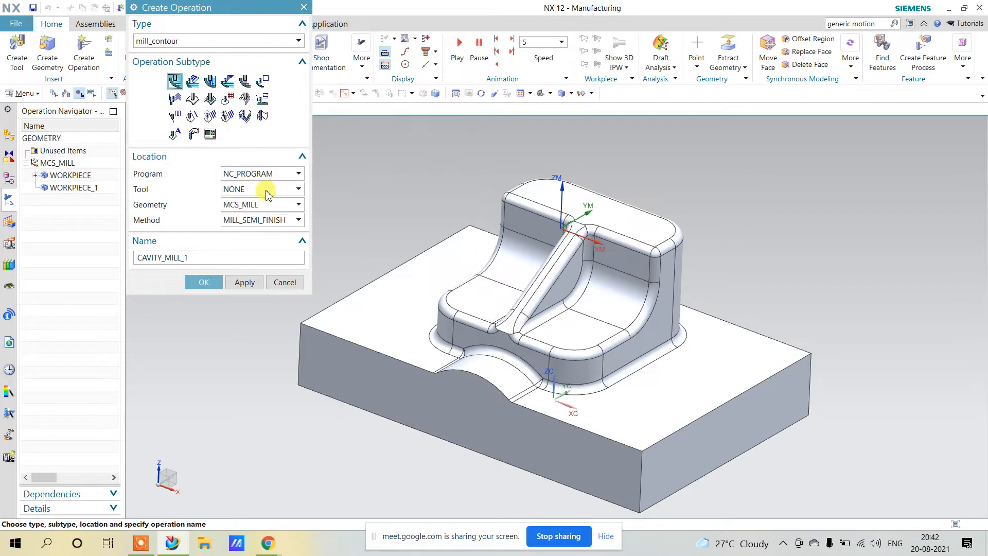
pyautogui.click(267, 192)
pyautogui.click(270, 252)
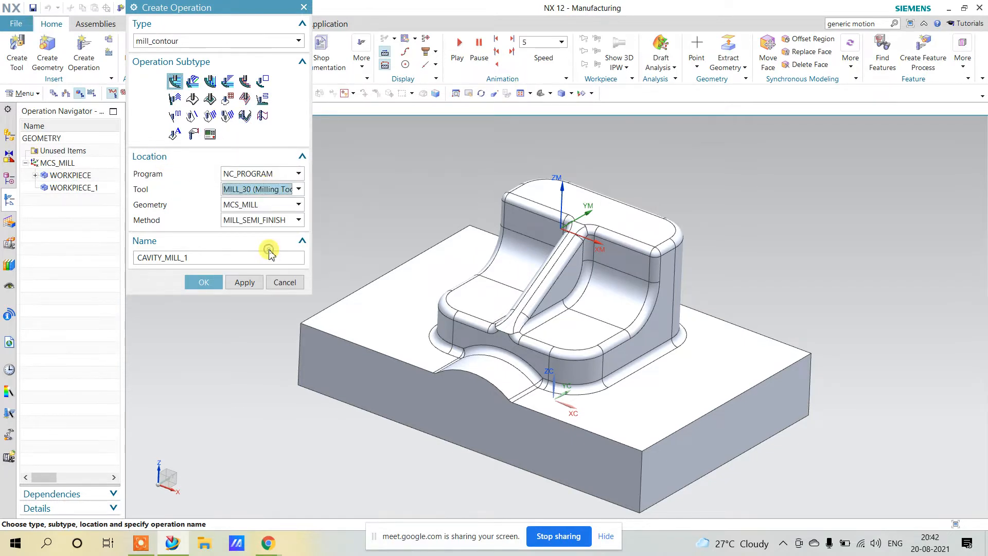
pyautogui.click(264, 209)
pyautogui.click(259, 254)
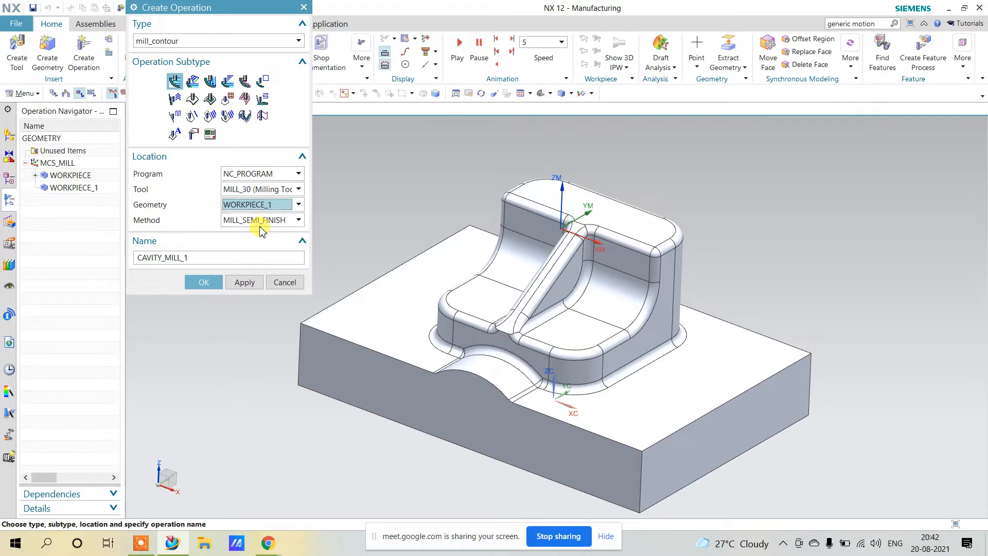
pyautogui.click(261, 230)
pyautogui.click(256, 245)
pyautogui.click(206, 281)
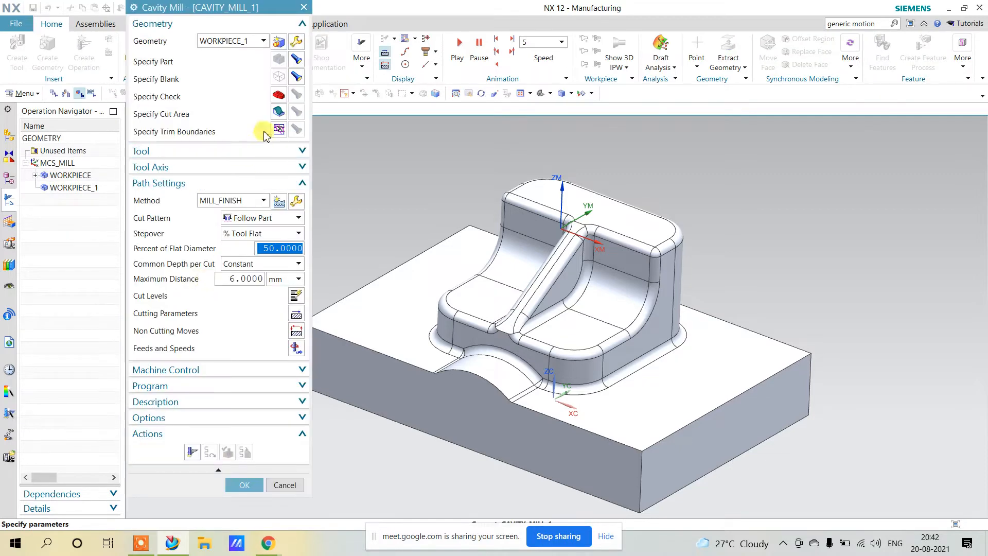
# Try selecting all the die's upper faces as the cut area, cancelling the selection
pyautogui.click(277, 114)
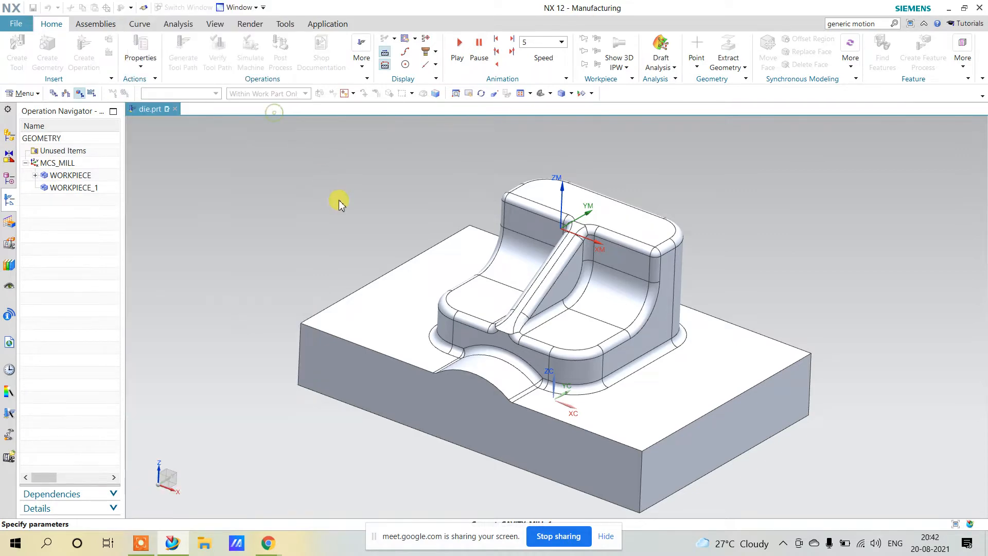
pyautogui.moveTo(358, 215)
pyautogui.mouseDown(button='middle')
pyautogui.moveTo(386, 205)
pyautogui.moveTo(353, 206)
pyautogui.mouseUp(button='middle')
pyautogui.press('F8')
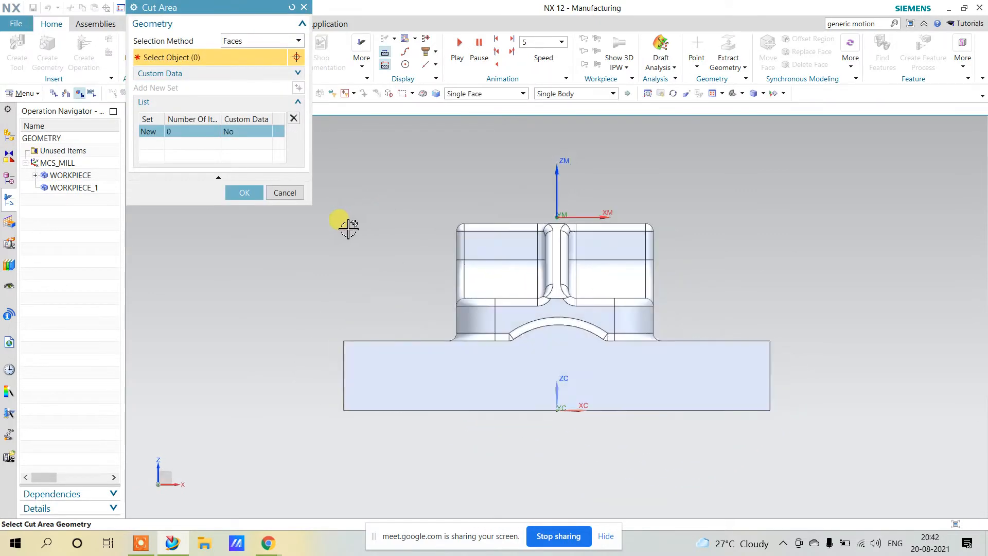
pyautogui.moveTo(835, 177); pyautogui.dragTo(324, 349)
pyautogui.moveTo(602, 170); pyautogui.dragTo(569, 198, button='middle')
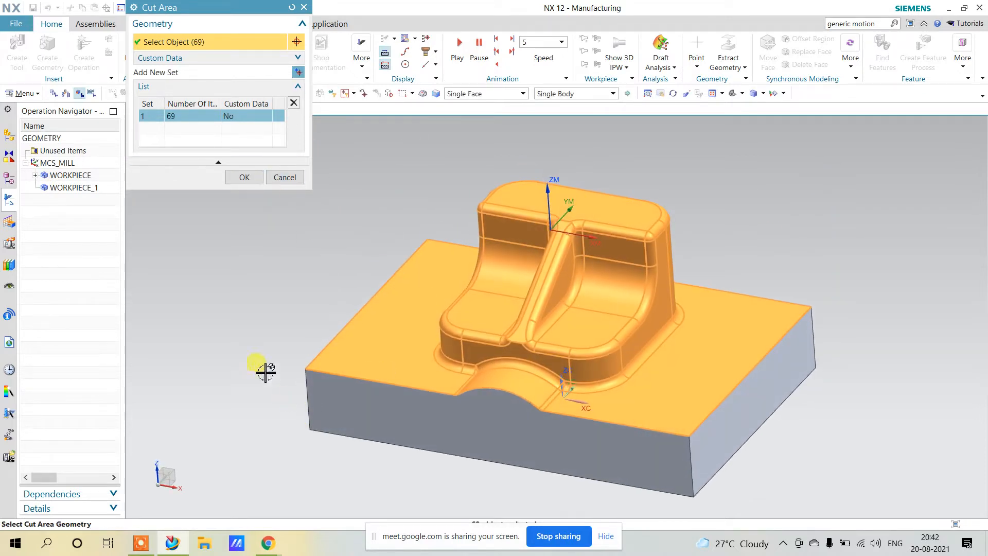
pyautogui.click(285, 177)
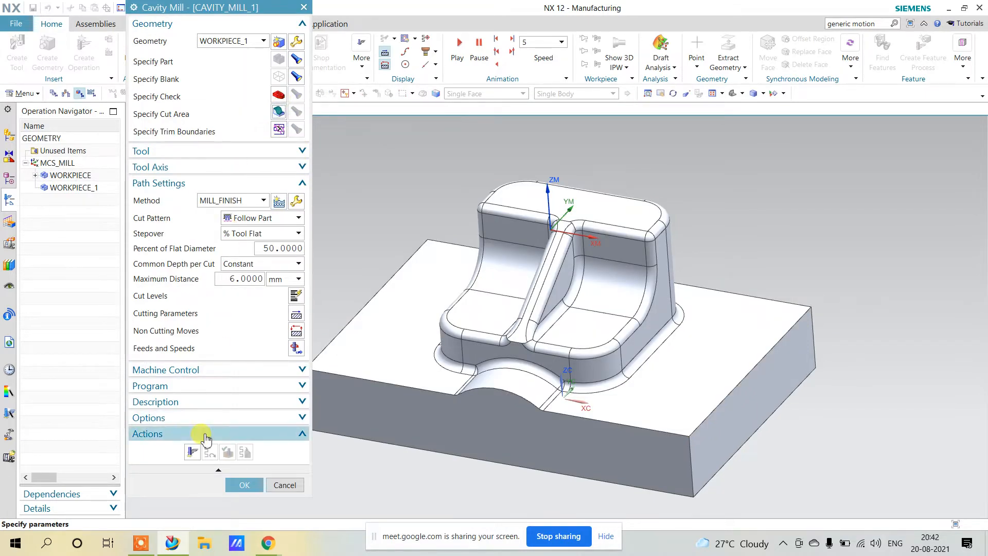
# Generate the cavity mill tool path without a cut area and examine it around the die
pyautogui.click(192, 452)
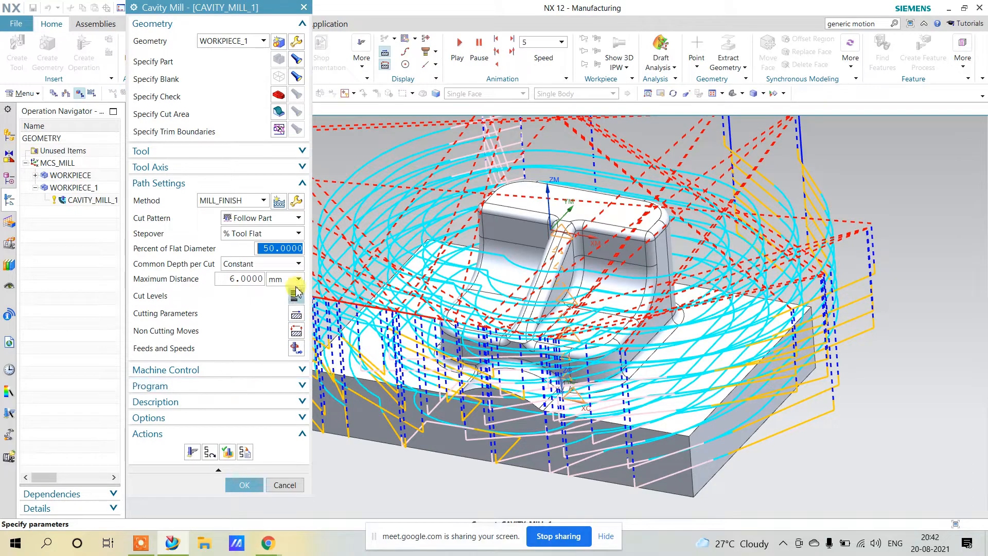
pyautogui.moveTo(595, 346); pyautogui.dragTo(602, 333, button='middle')
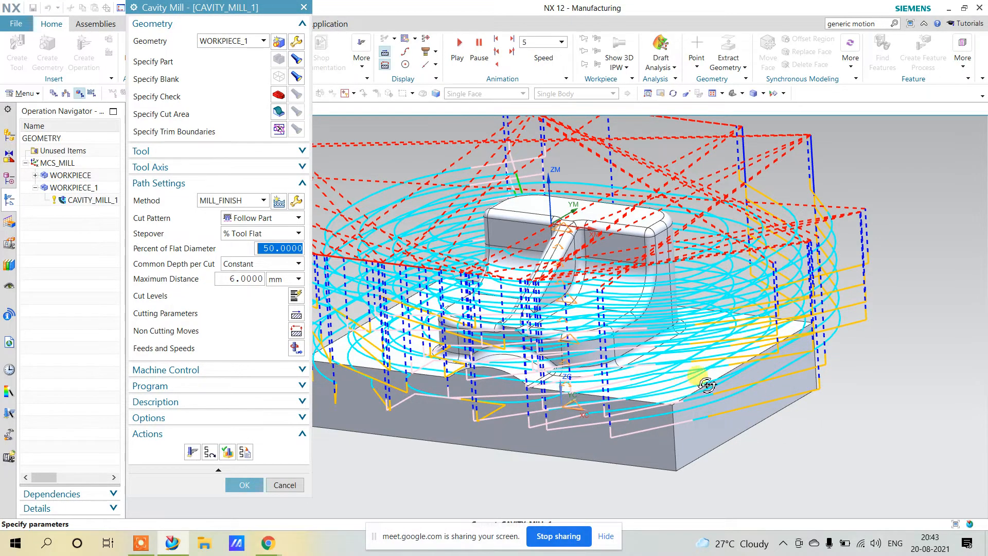
pyautogui.moveTo(701, 375); pyautogui.dragTo(727, 386, button='middle')
pyautogui.rightClick(837, 432)
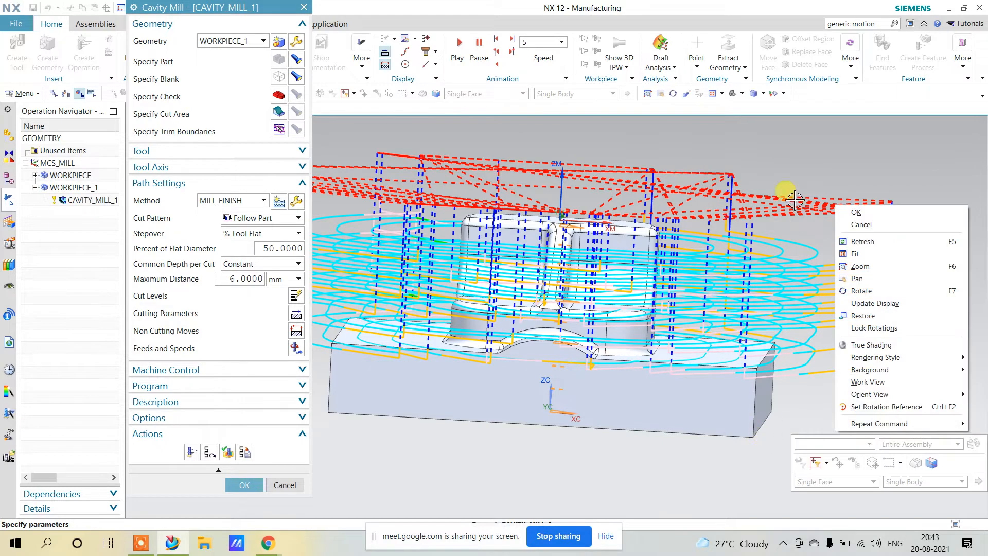
pyautogui.click(810, 156)
# Specify the die's faces above the block's side walls as the operation's cut area, selecting them from the front view
pyautogui.press('F8')
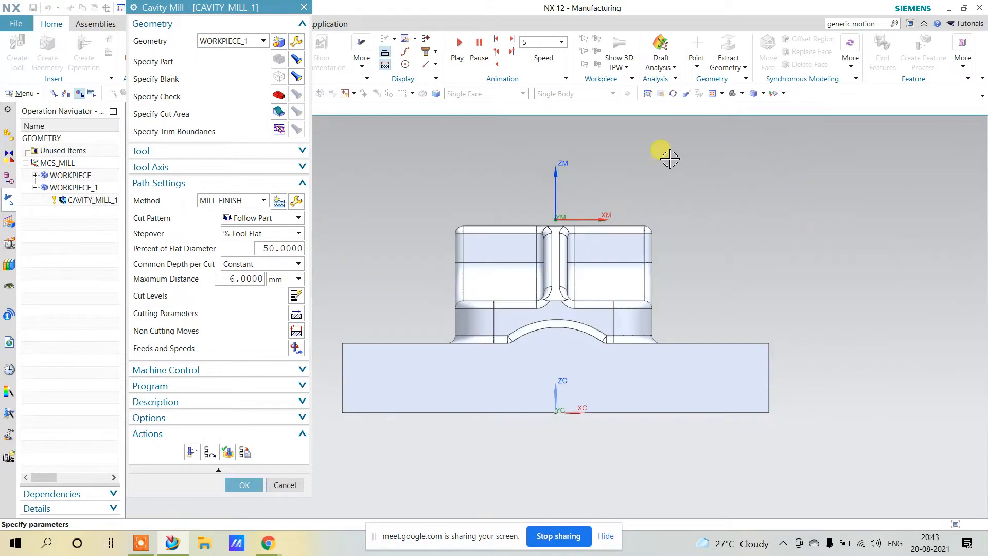
pyautogui.click(279, 113)
pyautogui.moveTo(788, 170); pyautogui.dragTo(324, 366)
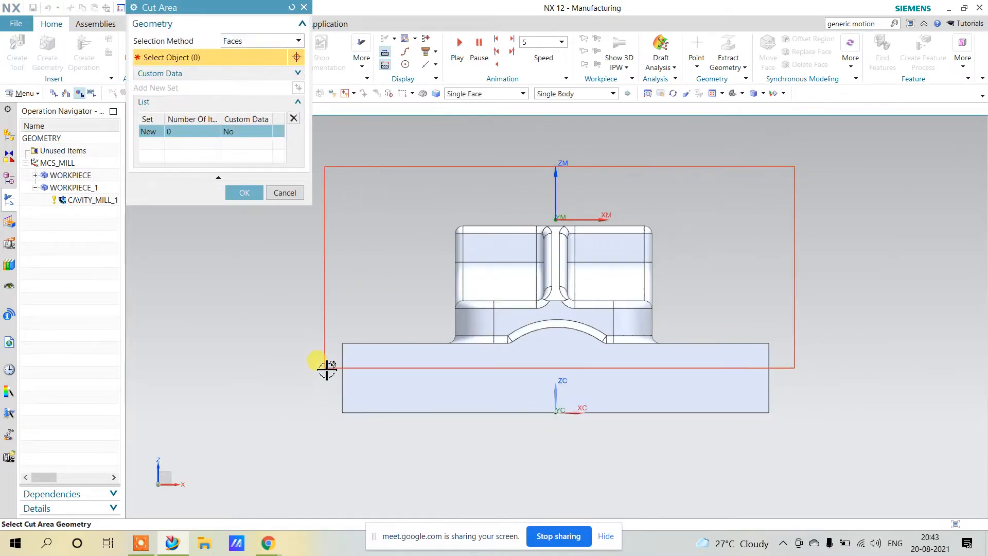
pyautogui.click(256, 183)
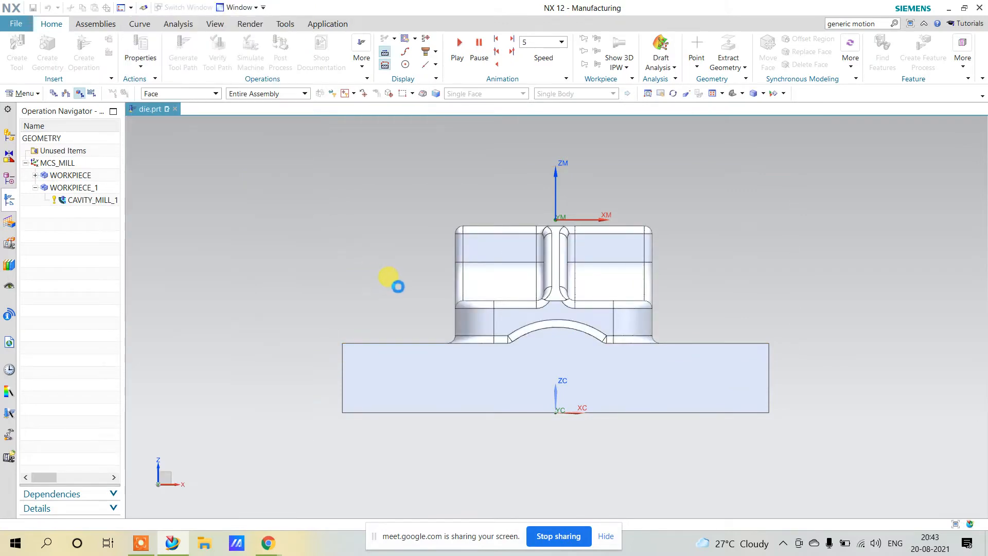
pyautogui.moveTo(750, 294); pyautogui.dragTo(722, 312, button='middle')
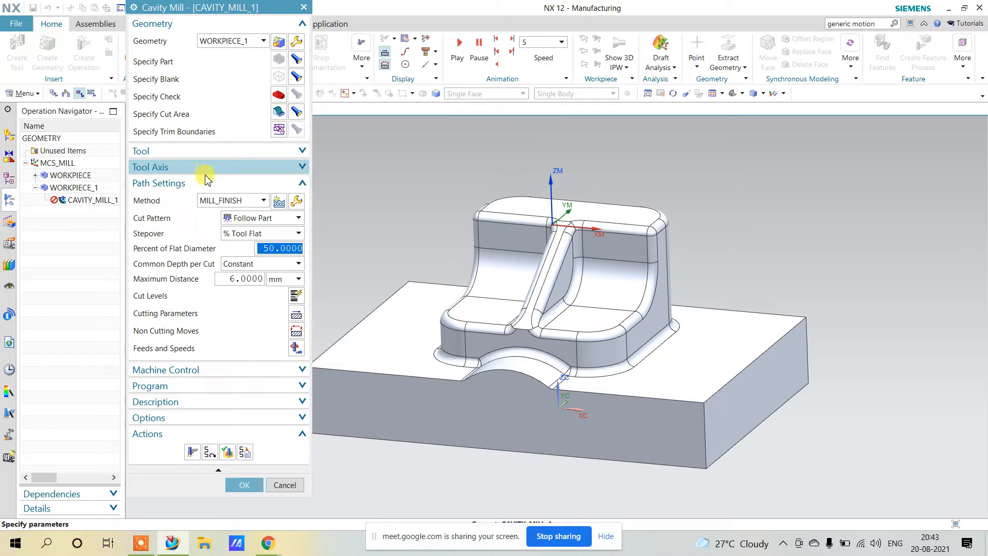
# Change the operation's method to MILL_ROUGH and set that method's part stock to 0.2
pyautogui.click(238, 202)
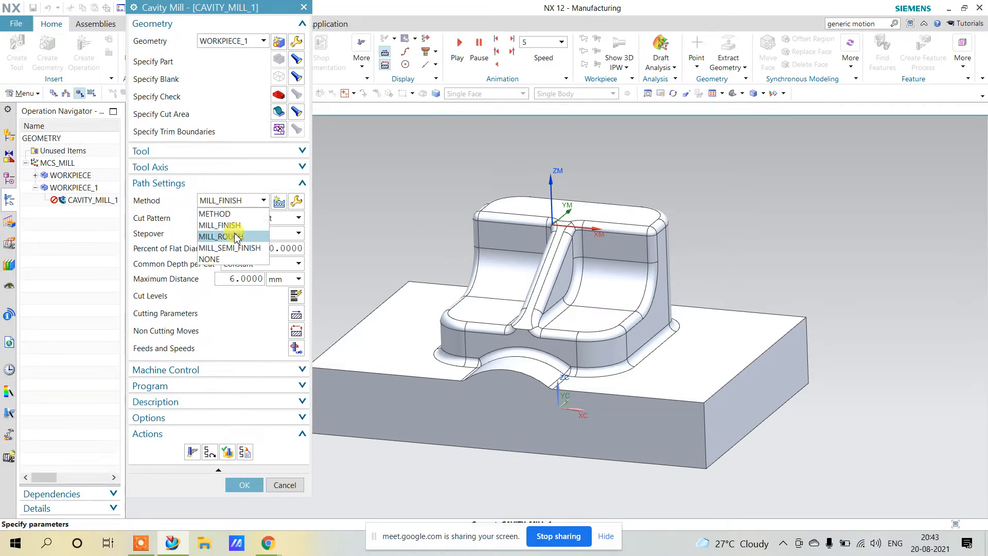
pyautogui.click(236, 233)
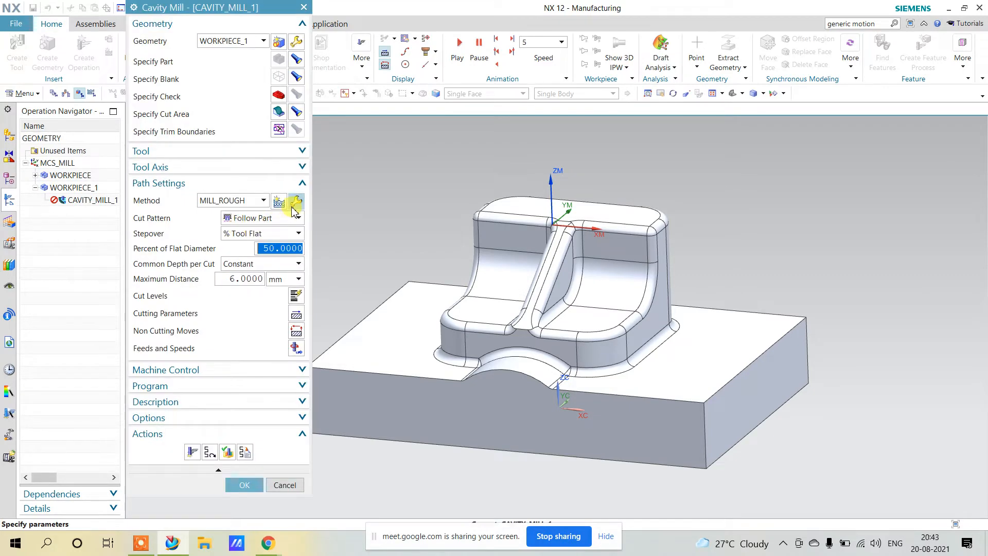
pyautogui.click(296, 204)
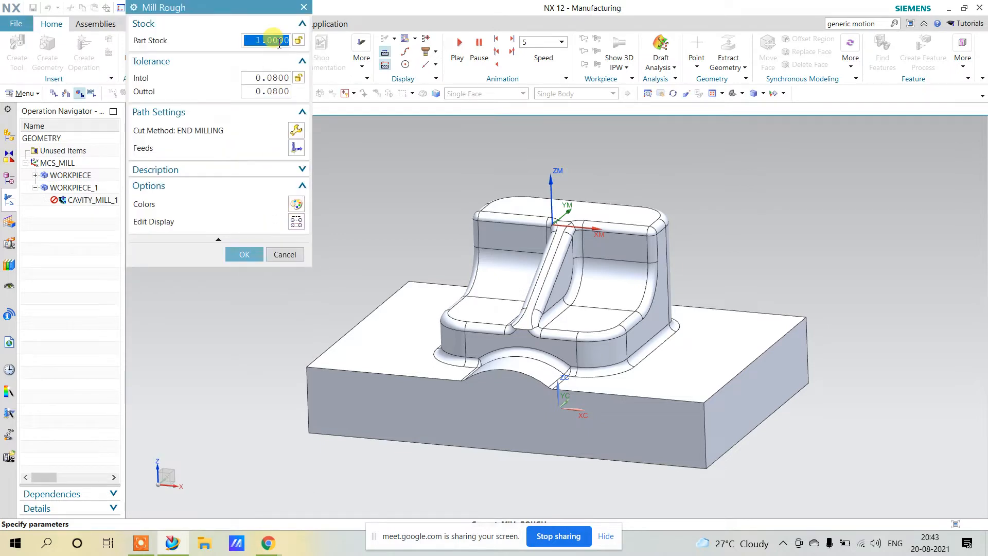
pyautogui.write('.2')
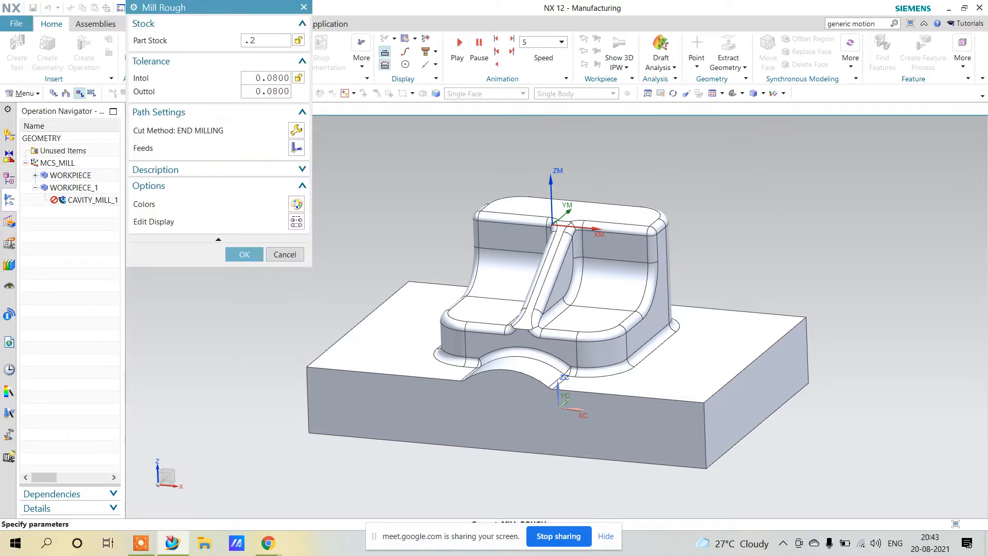
pyautogui.click(241, 254)
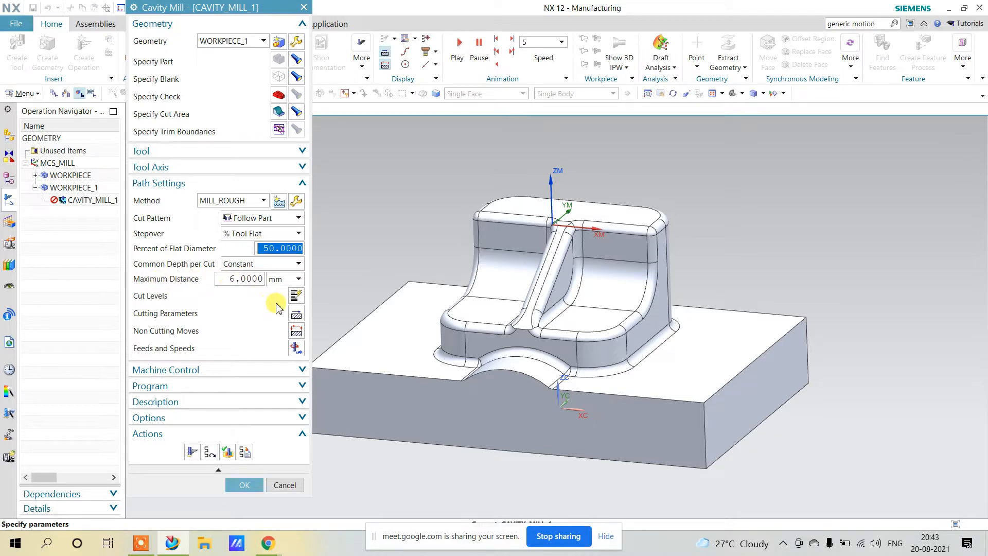
# Check the stock values in the cutting parameters, then generate the roughing tool path and inspect it around the die
pyautogui.click(296, 315)
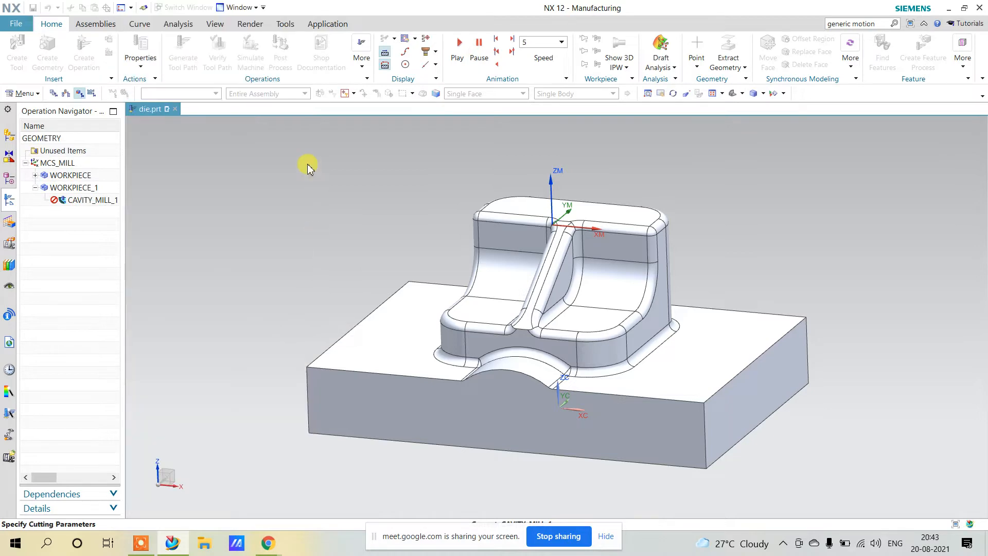
pyautogui.click(222, 43)
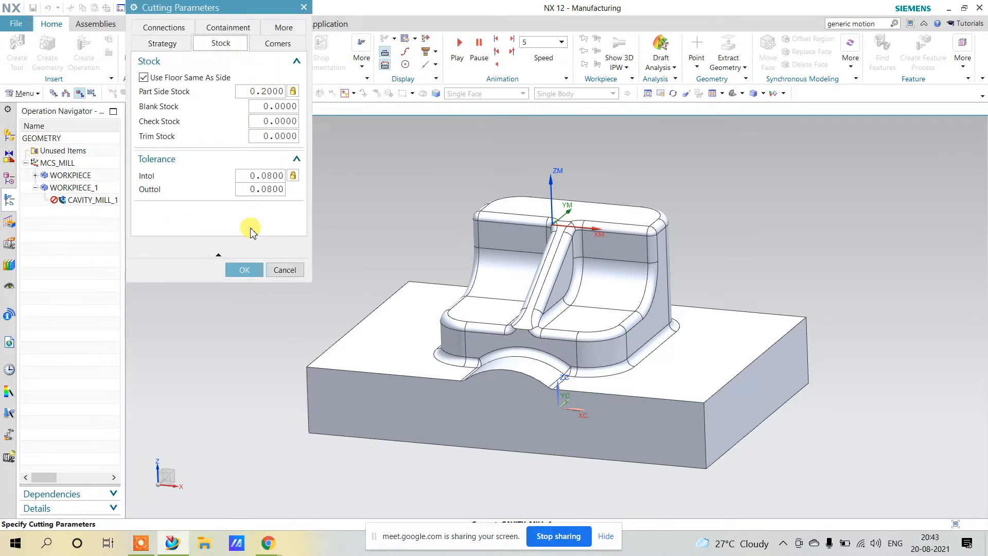
pyautogui.click(243, 270)
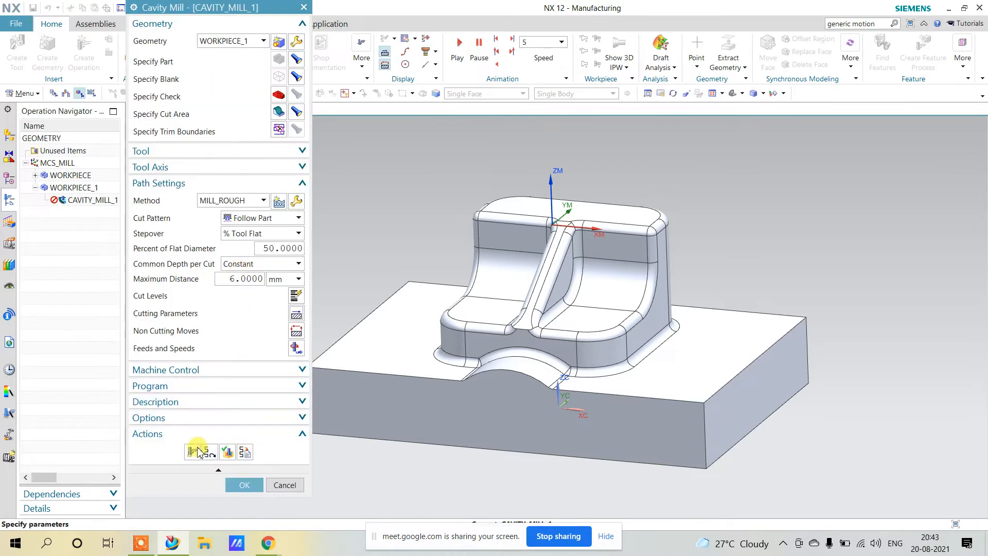
pyautogui.click(192, 452)
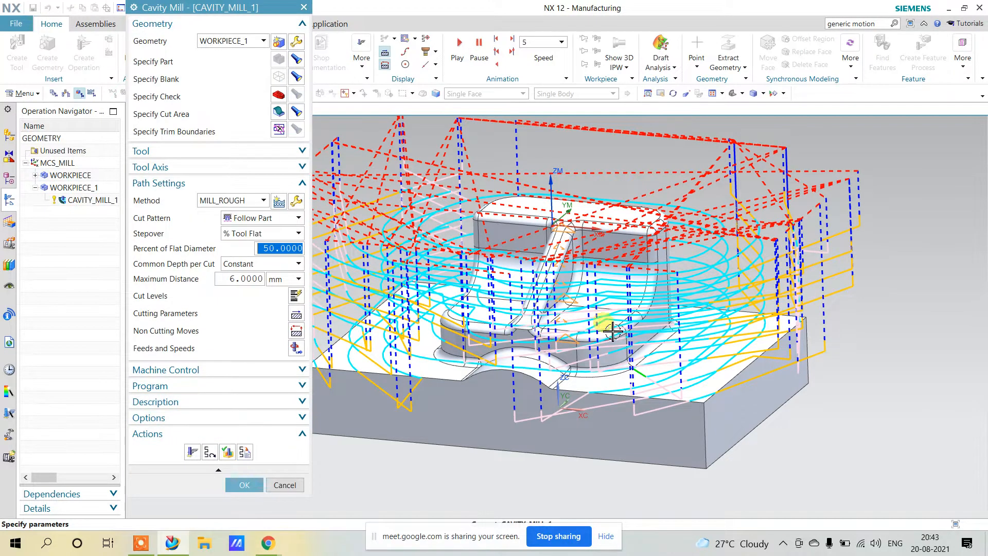
pyautogui.moveTo(613, 332); pyautogui.dragTo(565, 268, button='middle')
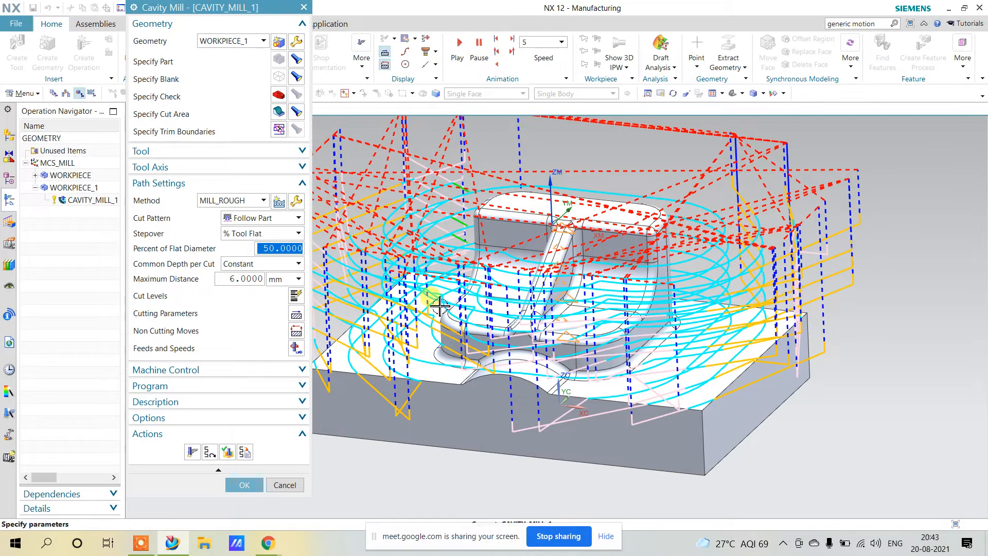
# Examine the path display colors of the motion types in the operation's display options and compare them with the tool path
pyautogui.click(286, 417)
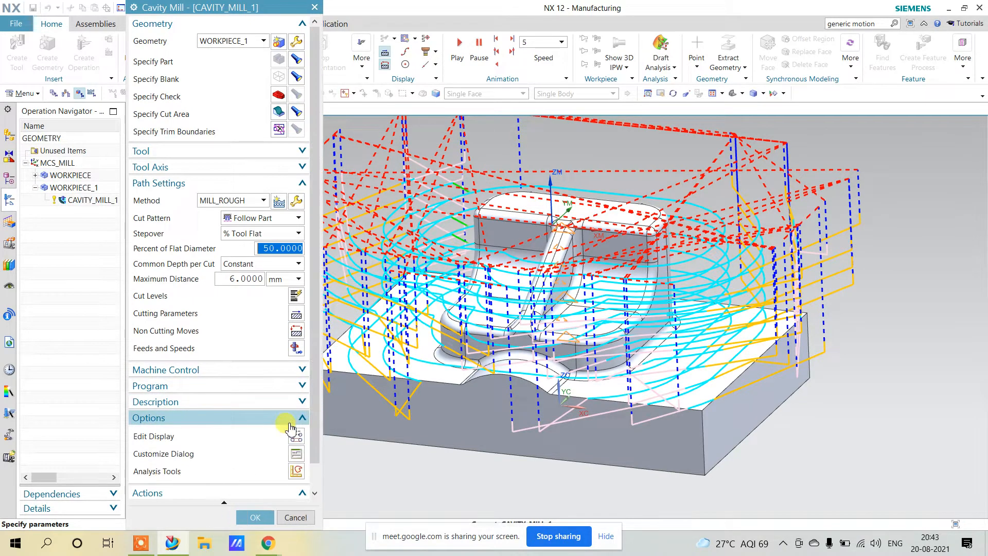
pyautogui.click(297, 437)
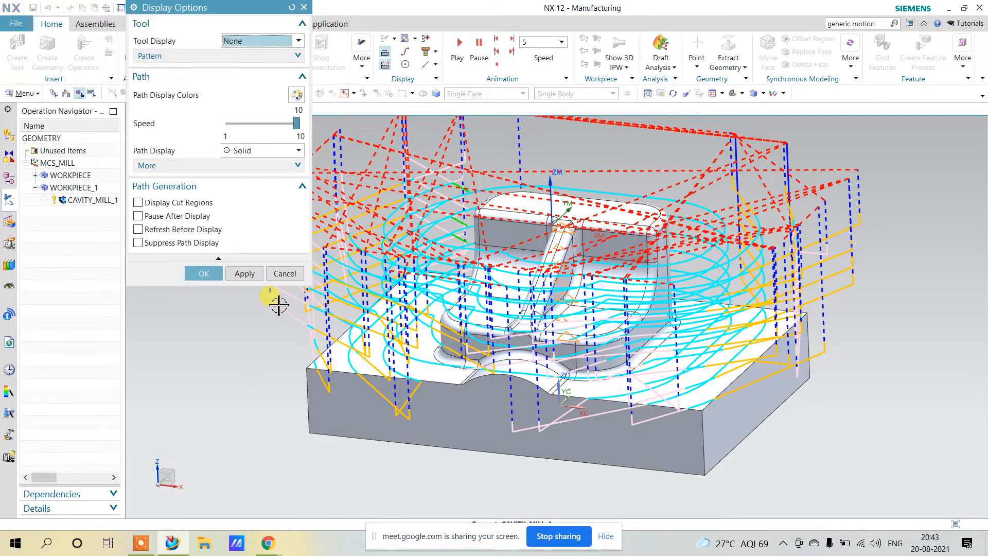
pyautogui.click(300, 98)
pyautogui.moveTo(232, 11); pyautogui.dragTo(232, 22)
pyautogui.moveTo(220, 64); pyautogui.dragTo(172, 194)
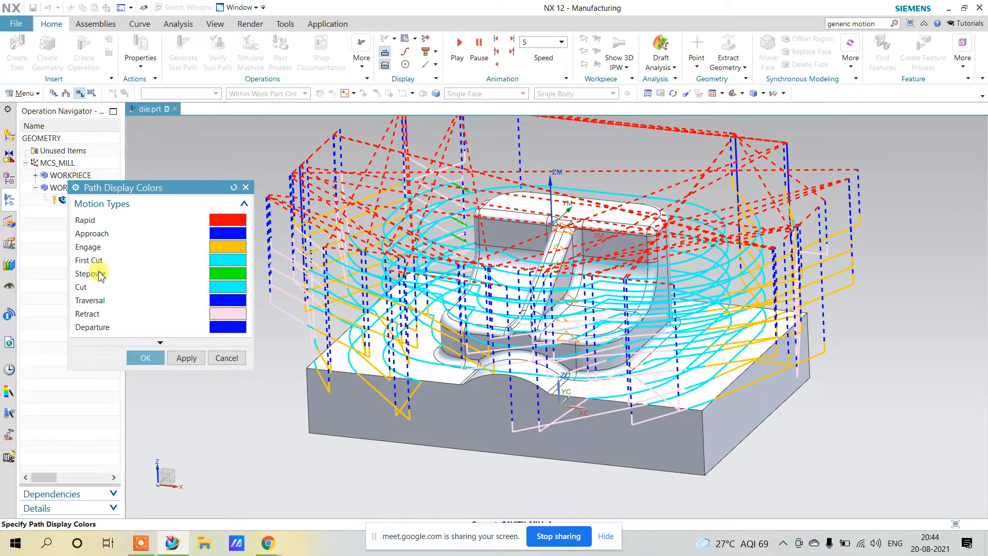
pyautogui.moveTo(435, 250)
pyautogui.mouseDown(button='middle')
pyautogui.moveTo(427, 263)
pyautogui.moveTo(442, 263)
pyautogui.mouseUp(button='middle')
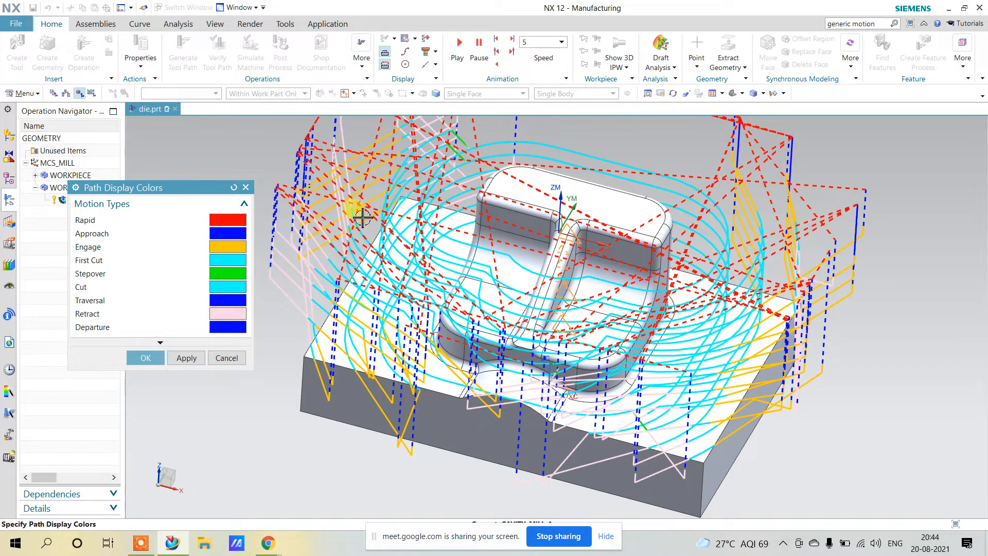
pyautogui.click(187, 357)
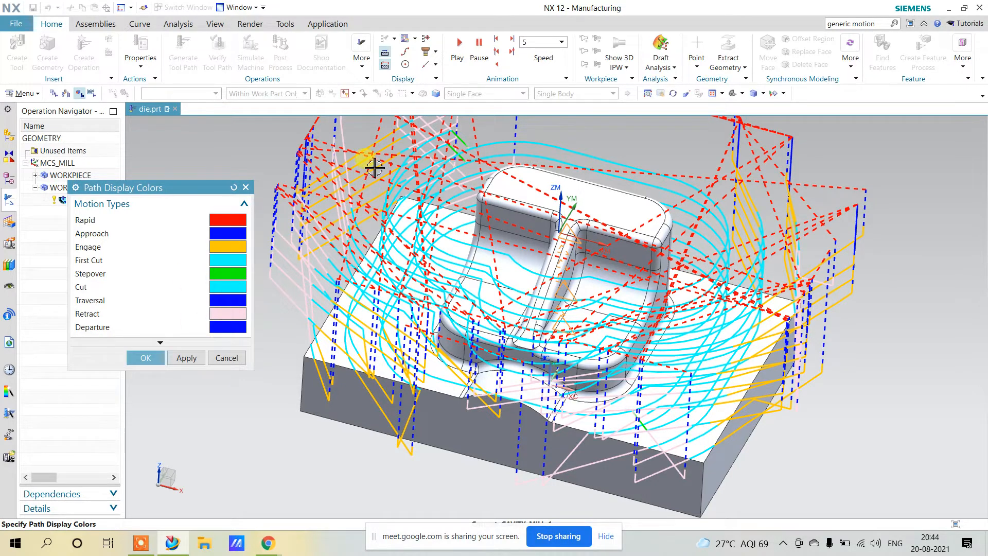
pyautogui.click(217, 360)
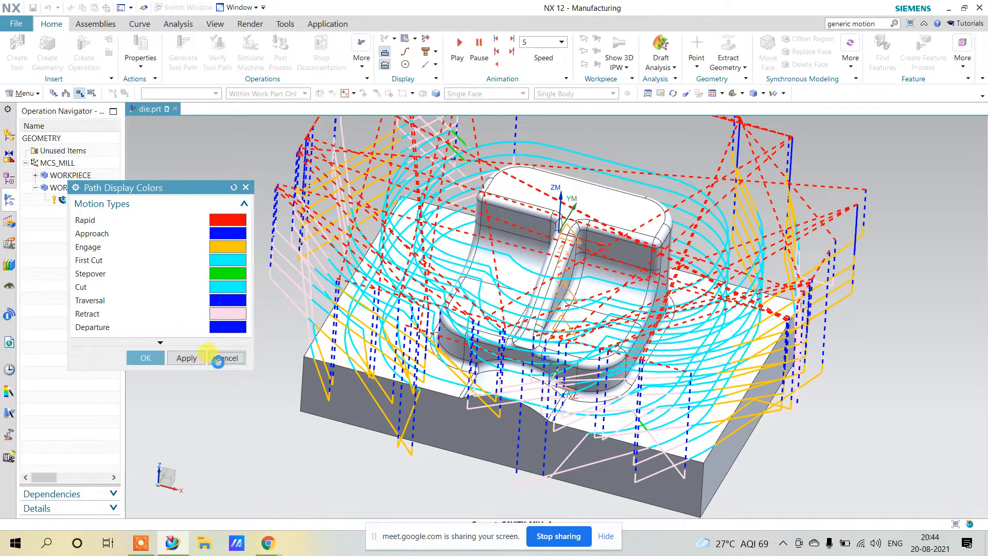
pyautogui.click(221, 452)
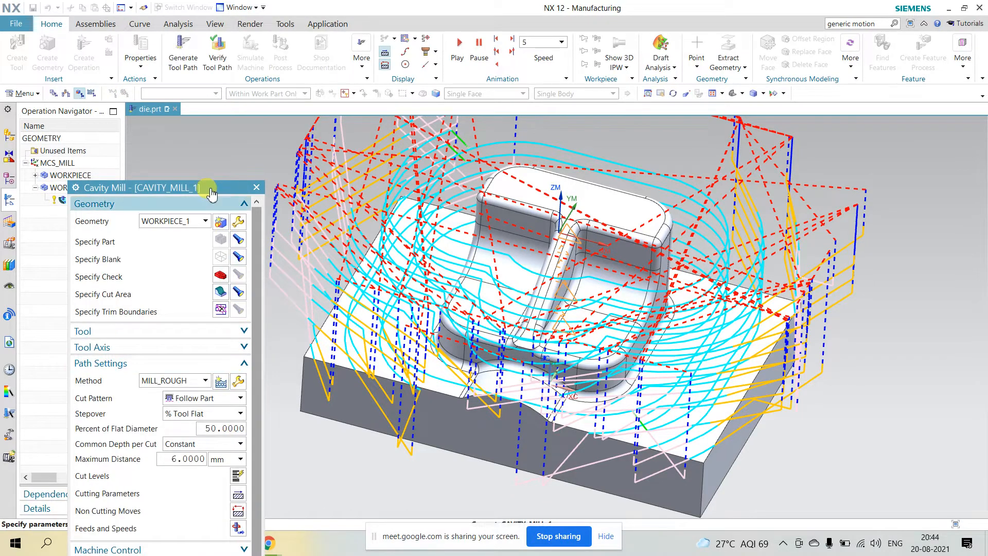
# Reopen the operation's display options and review the colors assigned to each motion type again
pyautogui.moveTo(205, 188); pyautogui.dragTo(200, 19)
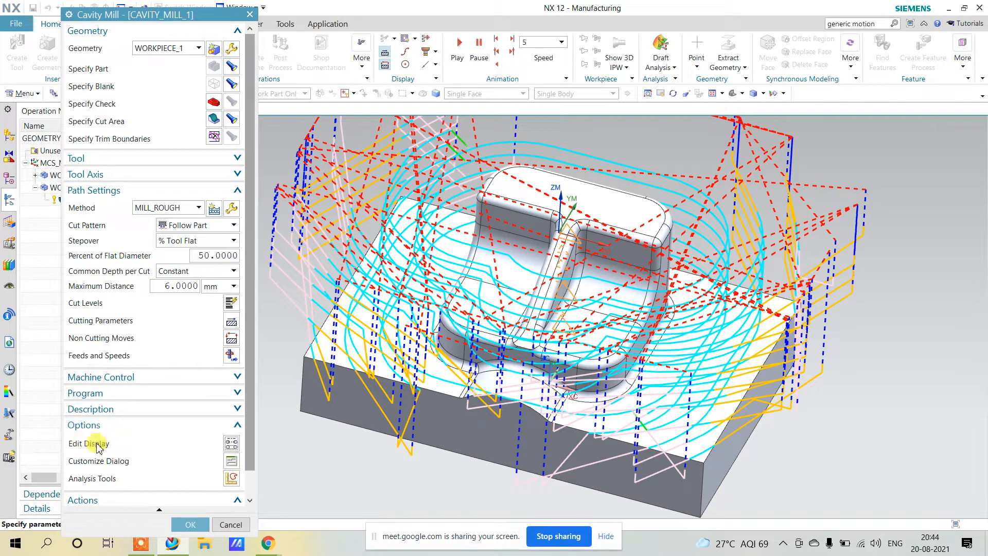
pyautogui.click(232, 442)
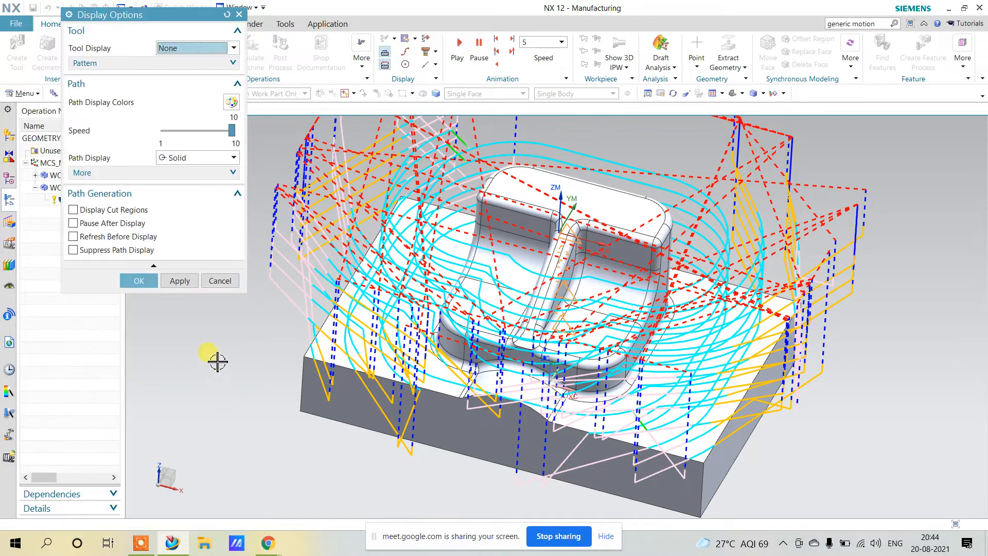
pyautogui.click(193, 47)
pyautogui.click(193, 60)
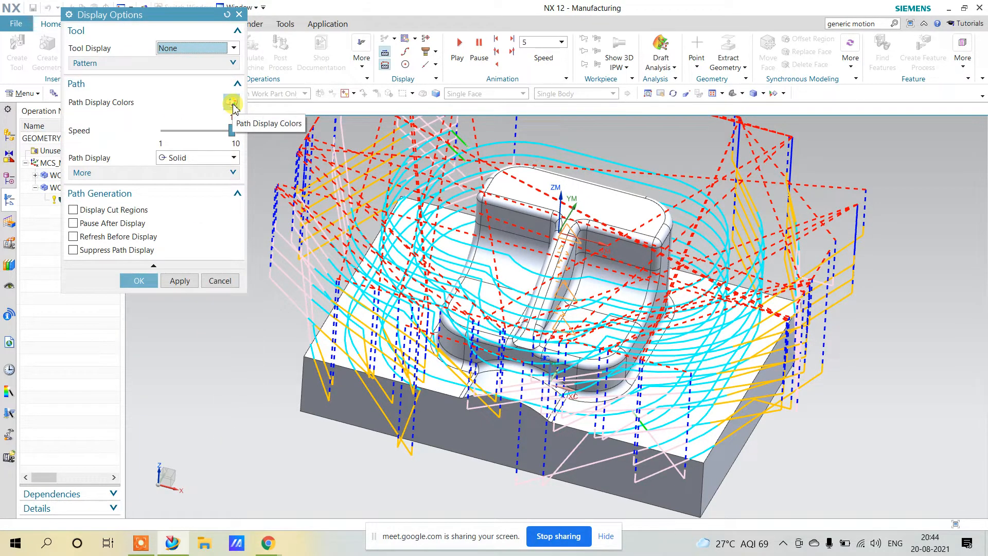
pyautogui.click(232, 102)
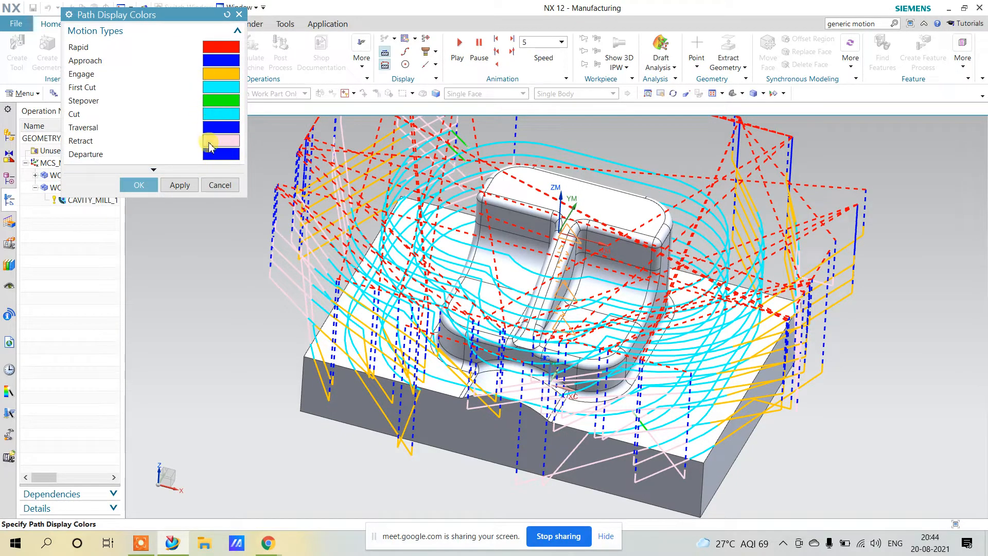
pyautogui.click(210, 191)
pyautogui.click(138, 281)
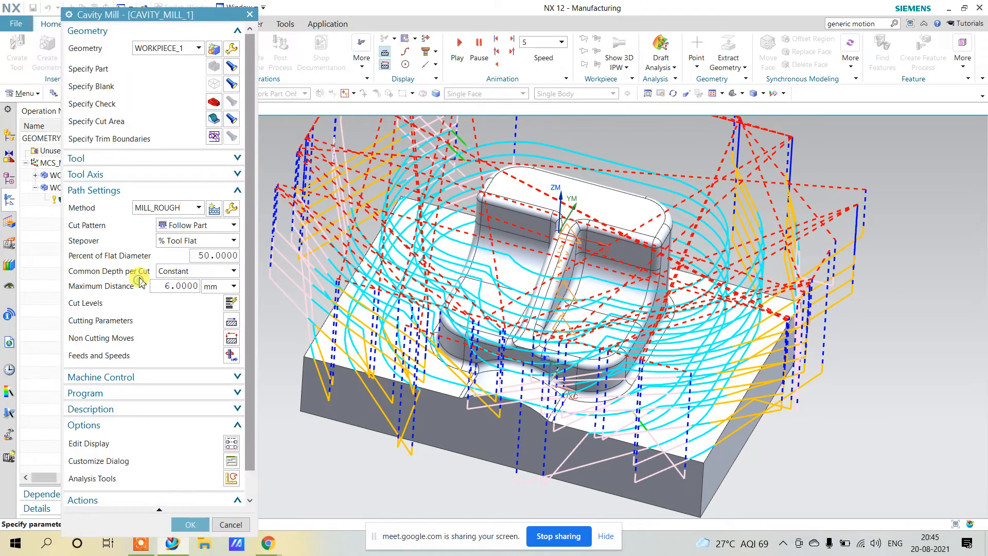
# Verify the tool path by playing the 3D Dynamic material removal simulation at animation speed 9
pyautogui.scroll(-1, 187, 412)
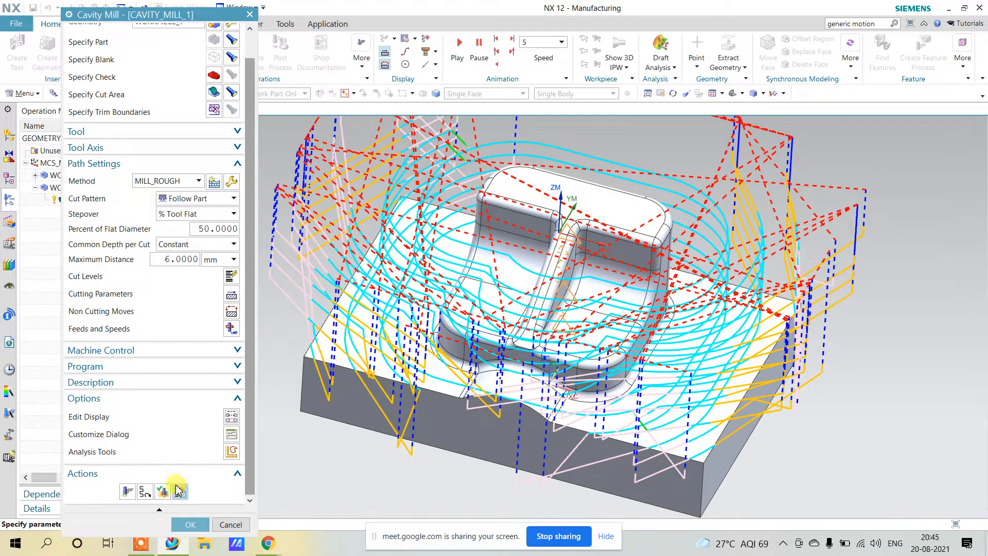
pyautogui.click(172, 492)
pyautogui.moveTo(631, 354); pyautogui.dragTo(609, 315, button='middle')
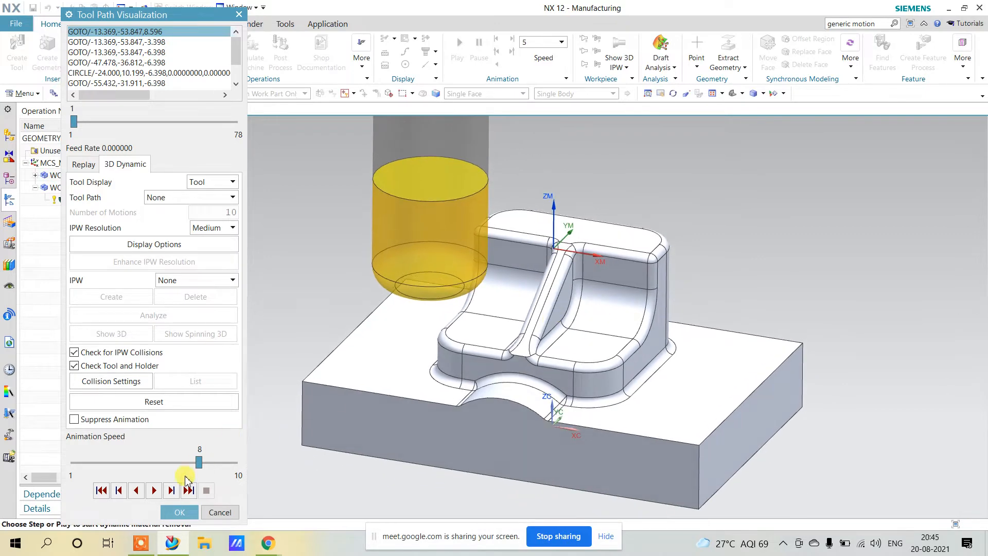
pyautogui.click(221, 464)
pyautogui.click(154, 491)
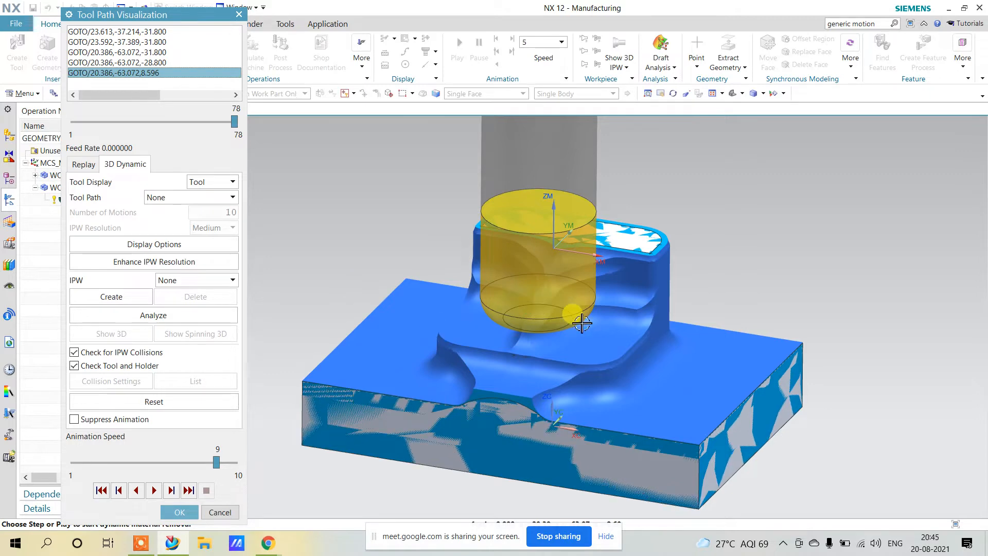
# Inspect the simulated workpiece for material left between cut levels around the die, then finish the verification
pyautogui.moveTo(730, 317)
pyautogui.mouseDown(button='middle')
pyautogui.moveTo(669, 286)
pyautogui.moveTo(695, 287)
pyautogui.moveTo(713, 308)
pyautogui.mouseUp(button='middle')
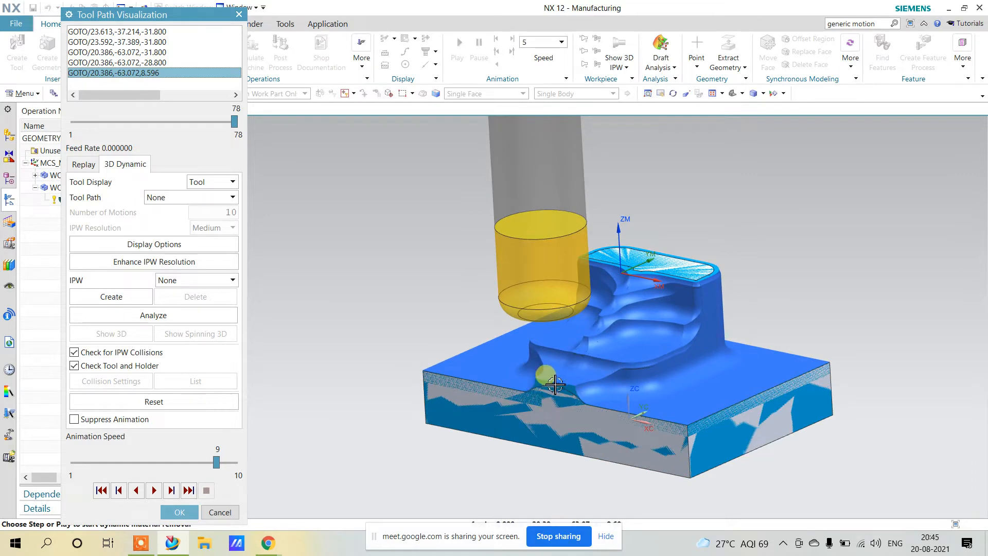
pyautogui.moveTo(581, 323); pyautogui.dragTo(581, 325, button='middle')
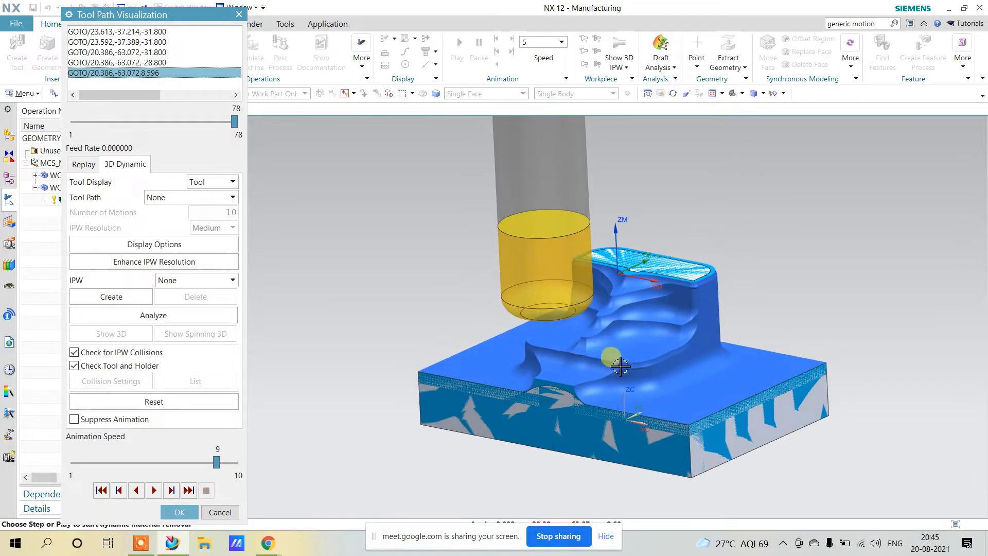
pyautogui.scroll(6, 597, 360)
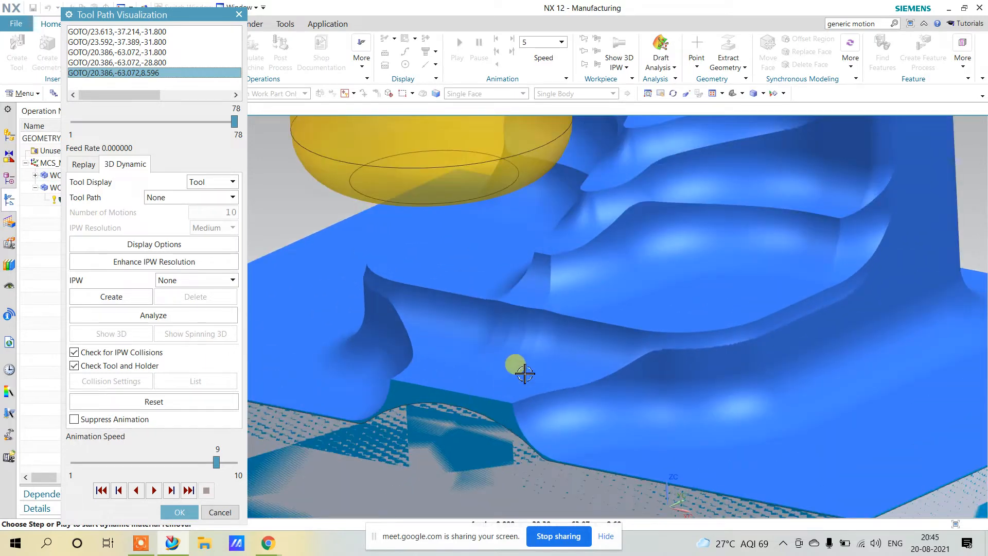
pyautogui.scroll(-1, 515, 316)
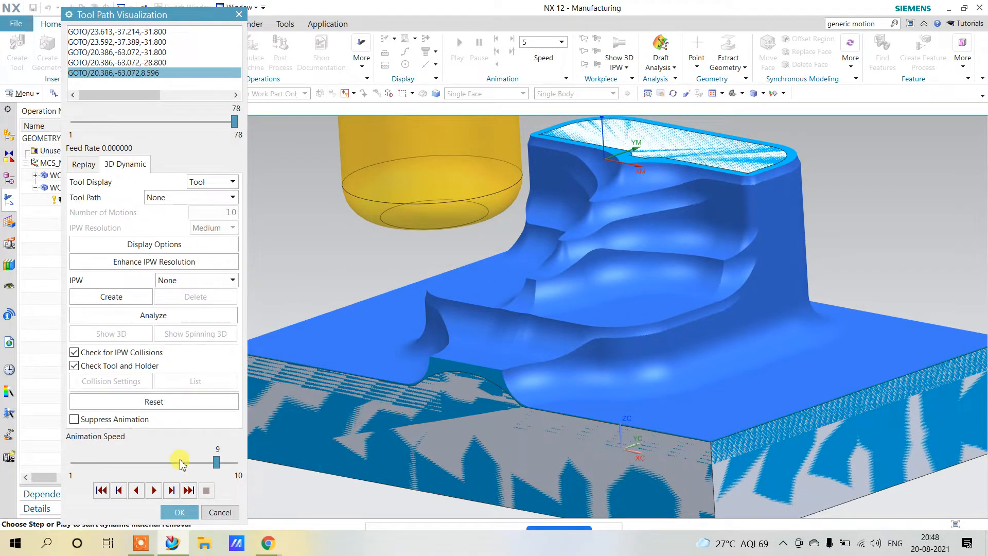
pyautogui.click(181, 511)
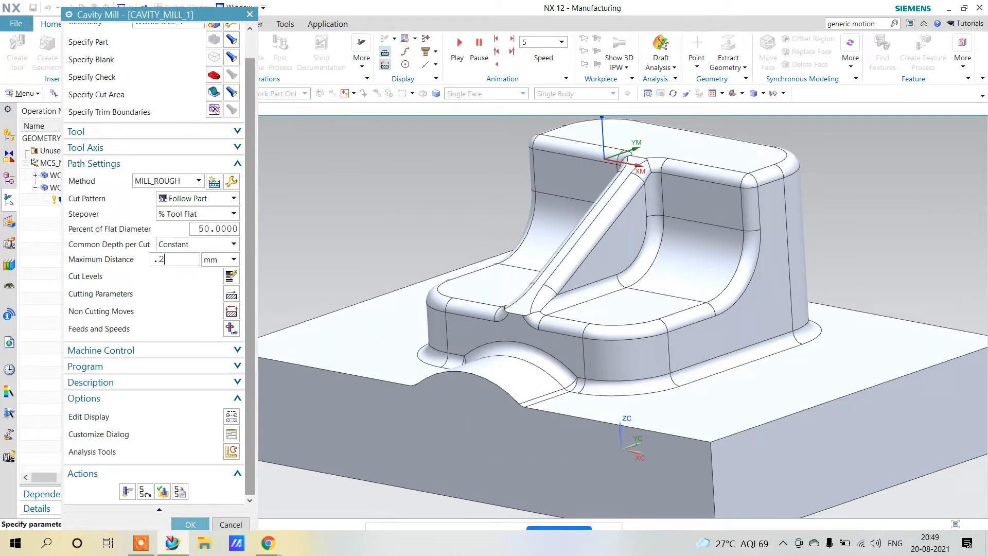
# Regenerate the tool path with a maximum distance of 0.2 mm per cut and examine it around the die
pyautogui.click(127, 491)
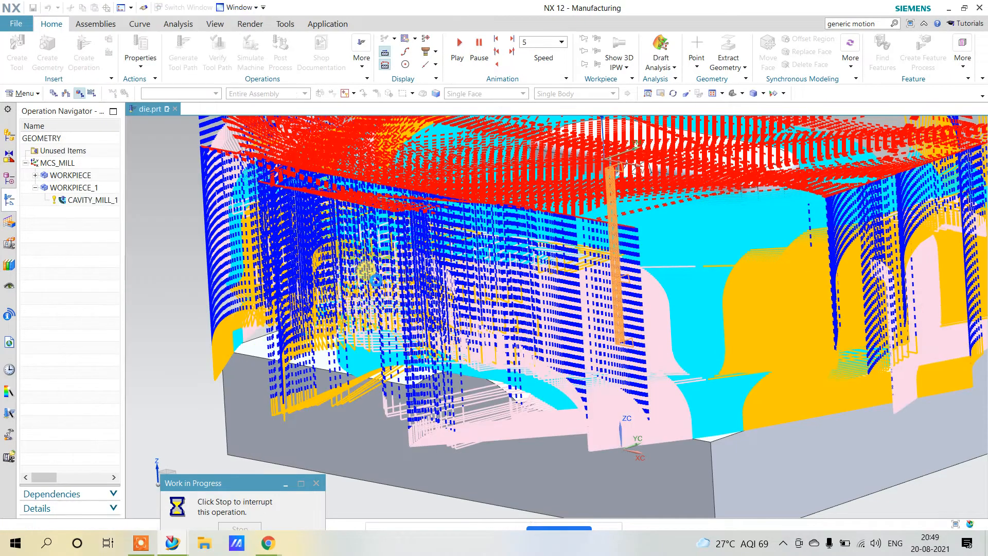
pyautogui.scroll(-1, 594, 337)
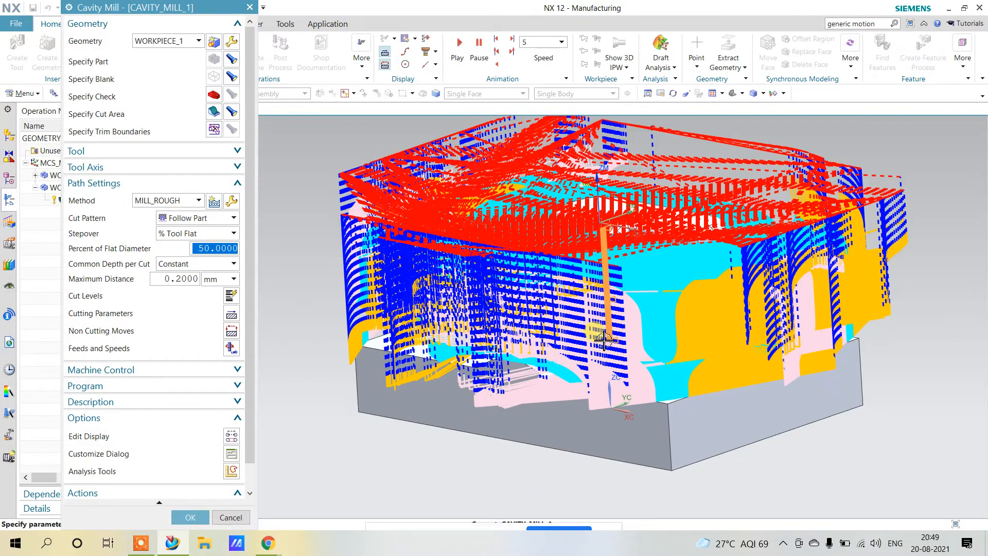
pyautogui.moveTo(594, 338); pyautogui.dragTo(527, 239, button='middle')
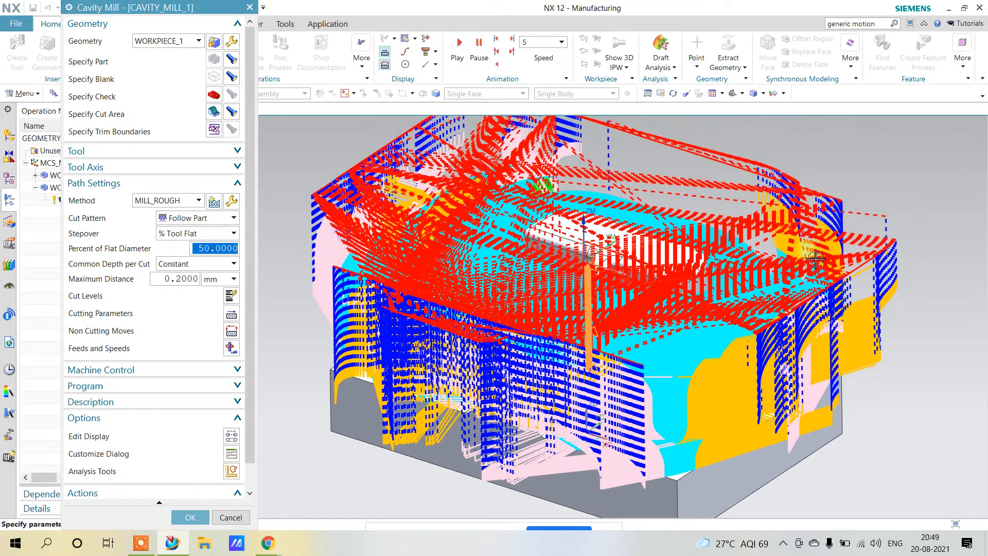
# Set the cut pattern to Follow Periphery and regenerate the cavity mill tool path
pyautogui.click(213, 220)
pyautogui.click(205, 246)
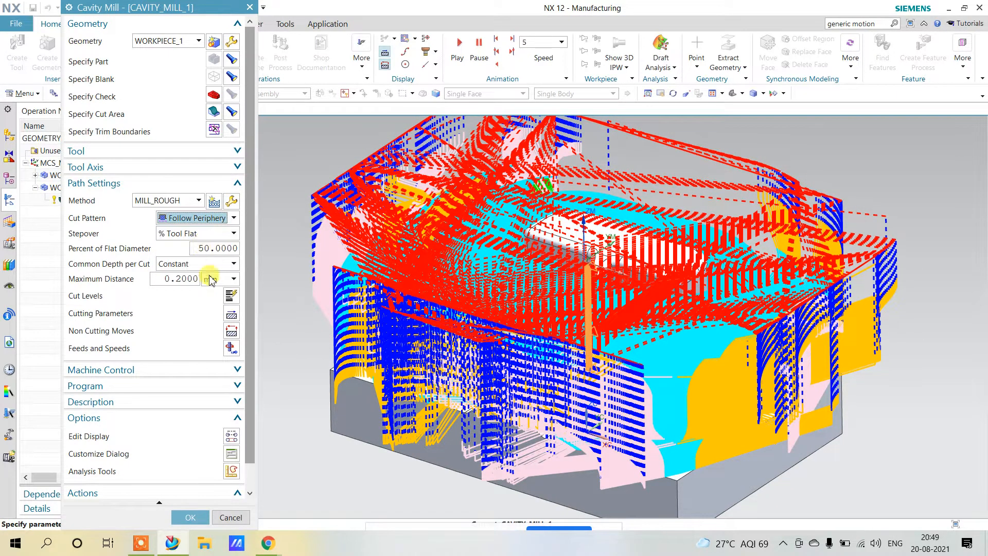
pyautogui.scroll(-1, 149, 448)
pyautogui.click(128, 484)
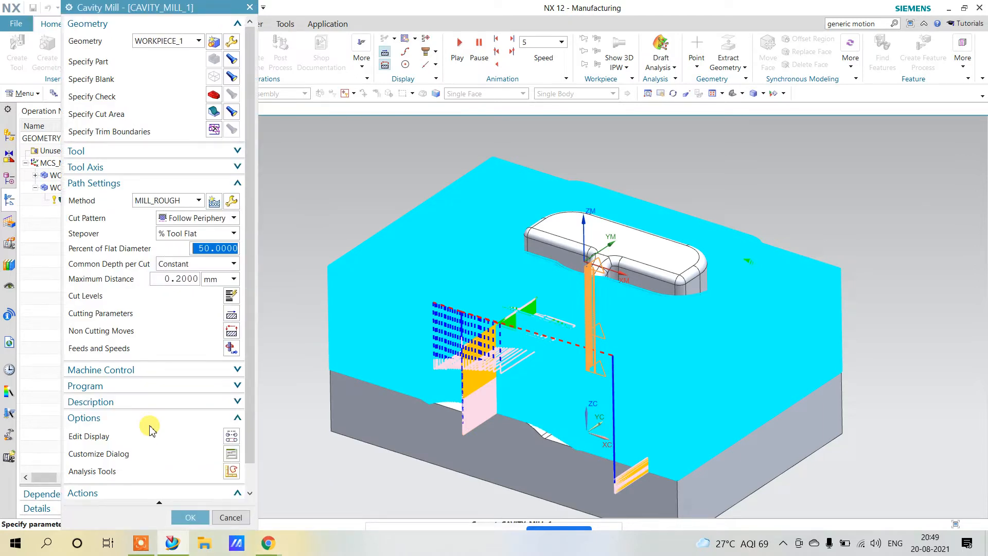
# Verify the Follow Periphery tool path with the 3D Dynamic material removal simulation, raising the animation speed to 10
pyautogui.scroll(-1, 170, 391)
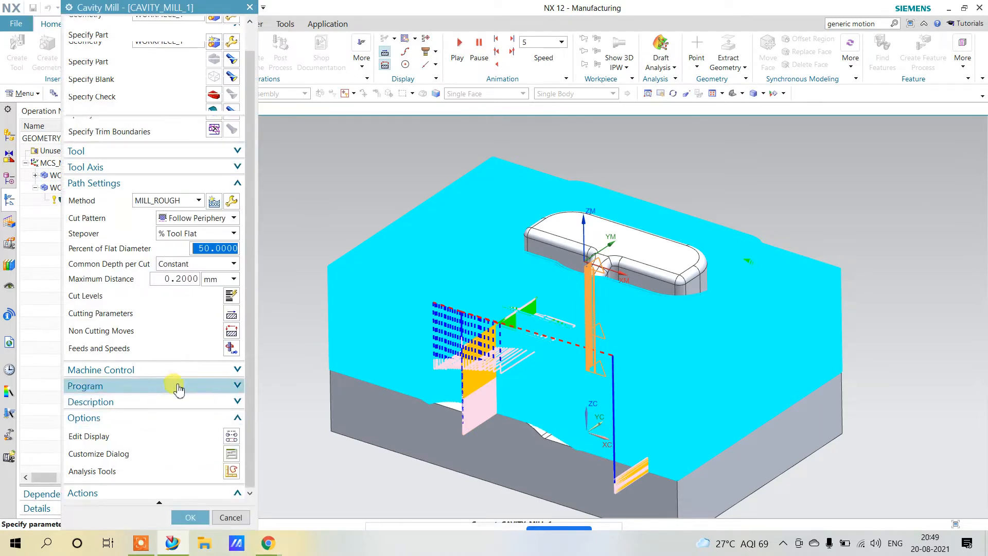
pyautogui.click(162, 485)
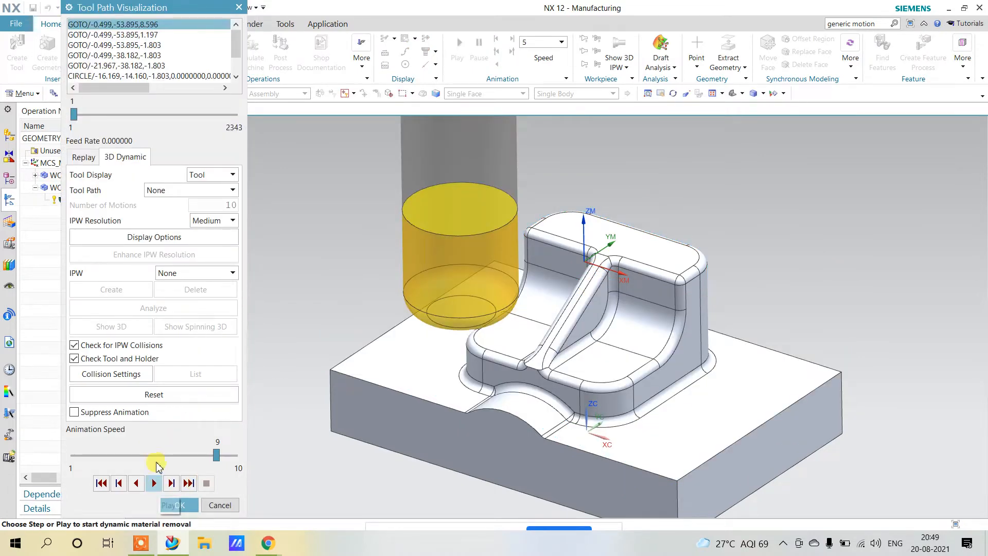
pyautogui.click(156, 482)
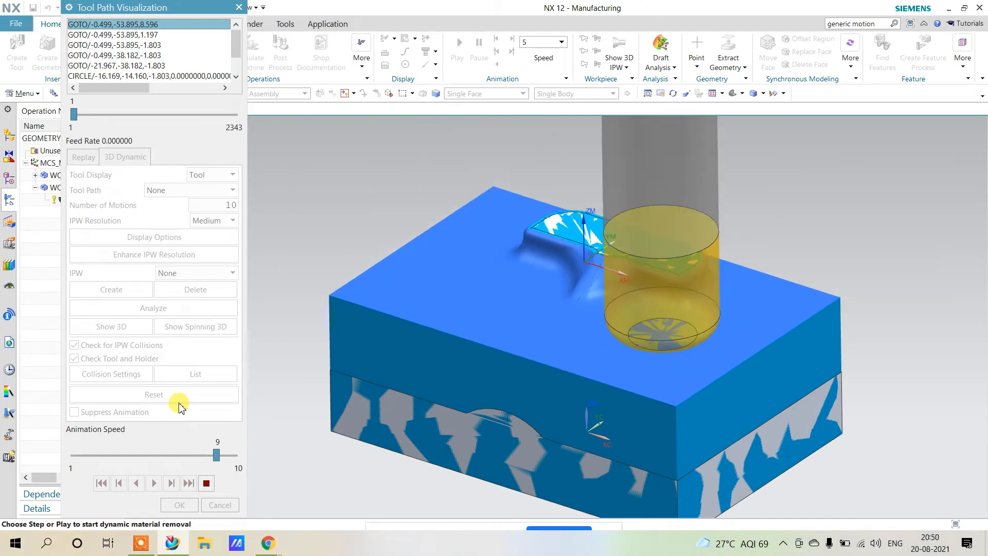
pyautogui.moveTo(216, 456); pyautogui.dragTo(231, 462)
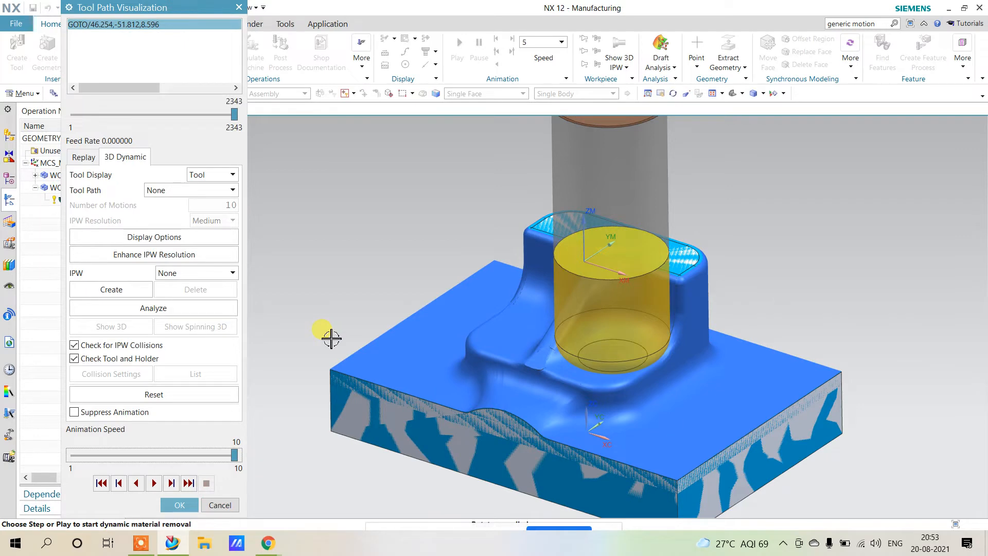
# Inspect the simulated workpiece around the die, then accept the verification and the cavity mill operation
pyautogui.scroll(-1, 427, 359)
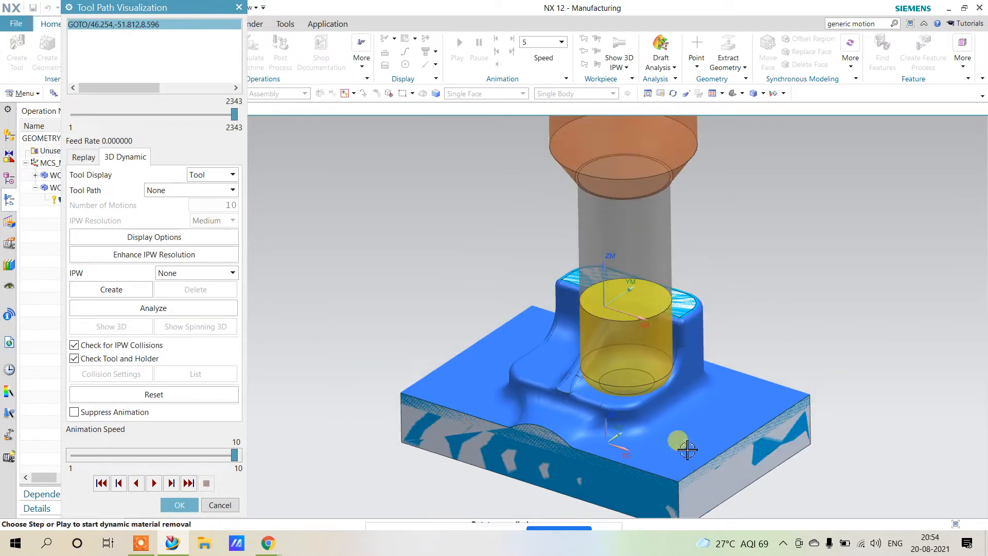
pyautogui.scroll(1, 688, 448)
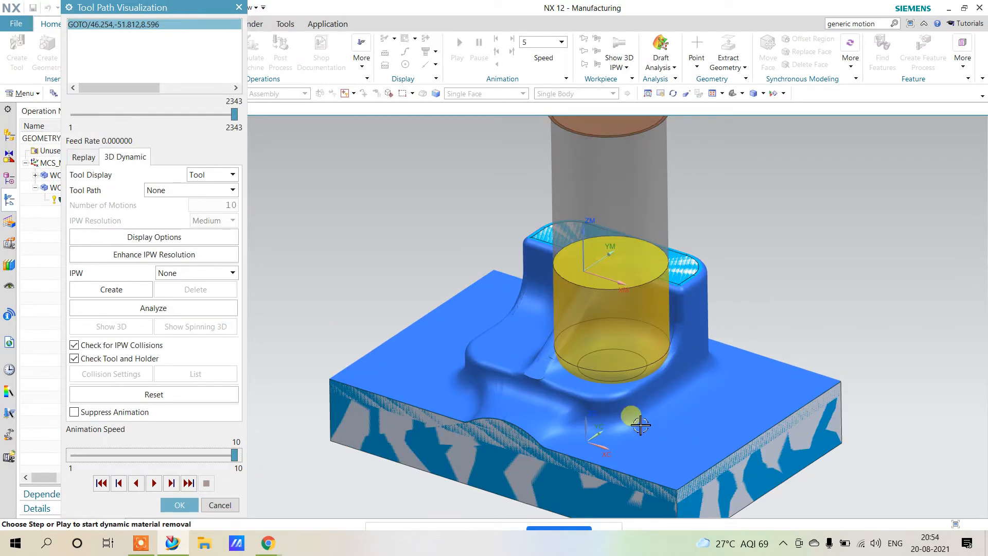
pyautogui.click(175, 506)
pyautogui.click(190, 510)
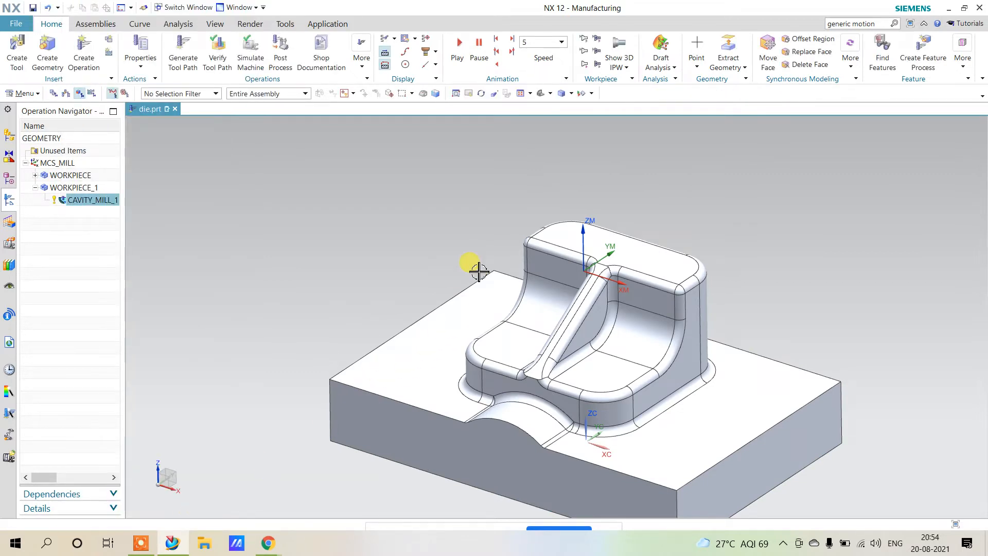
# Measure the local radius of the fillet where the die's raised form meets the base
pyautogui.keyDown('shift'); pyautogui.moveTo(478, 273); pyautogui.dragTo(436, 208, button='middle'); pyautogui.keyUp('shift')
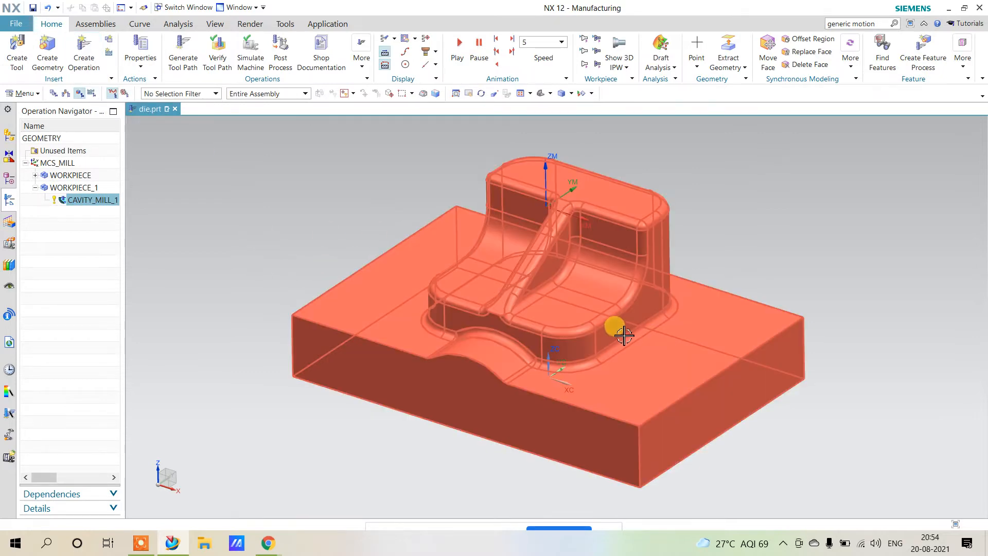
pyautogui.scroll(2, 615, 329)
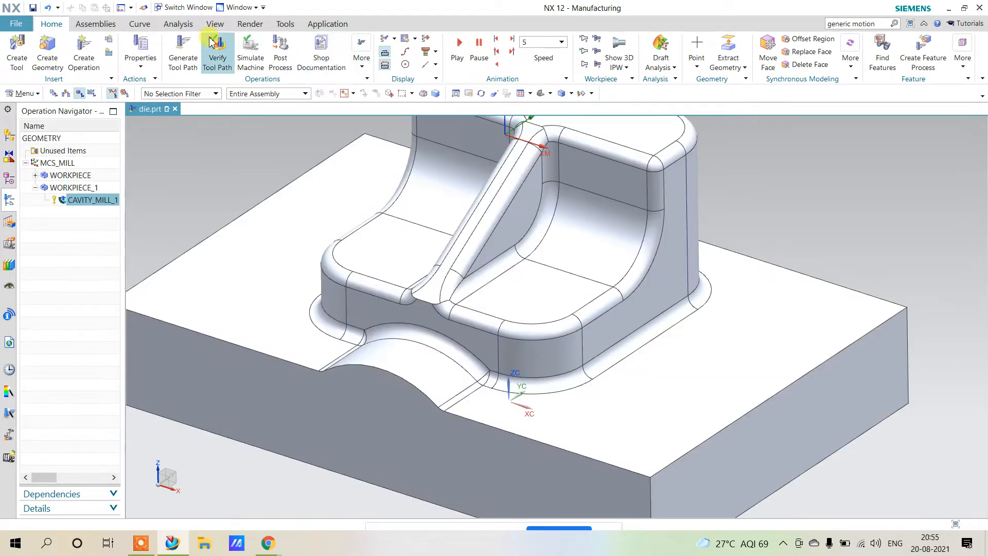
pyautogui.click(178, 24)
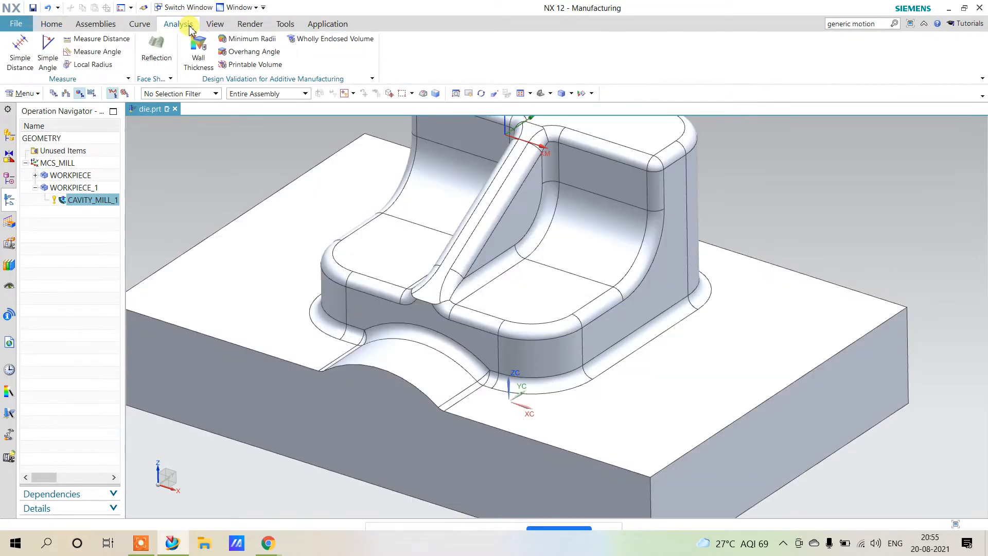
pyautogui.click(93, 66)
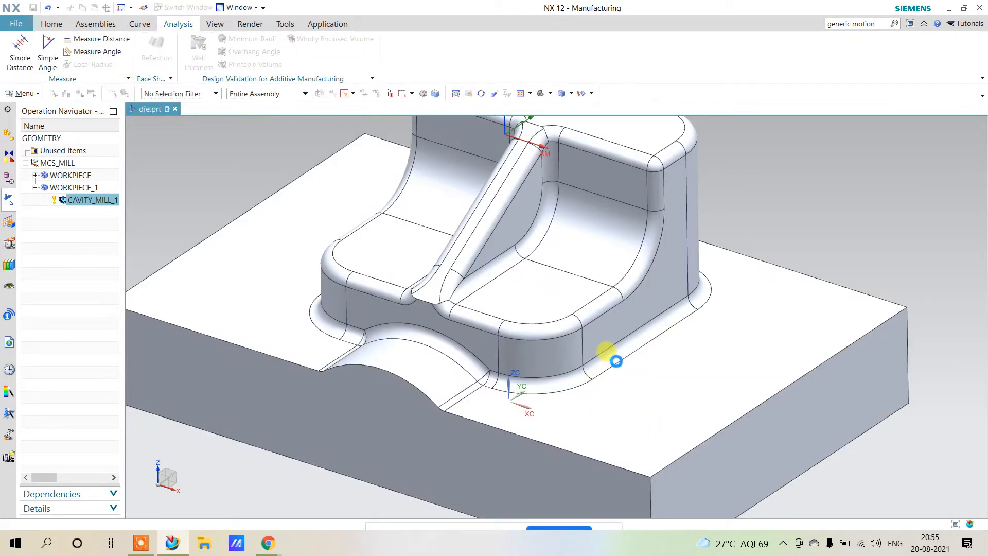
pyautogui.click(616, 354)
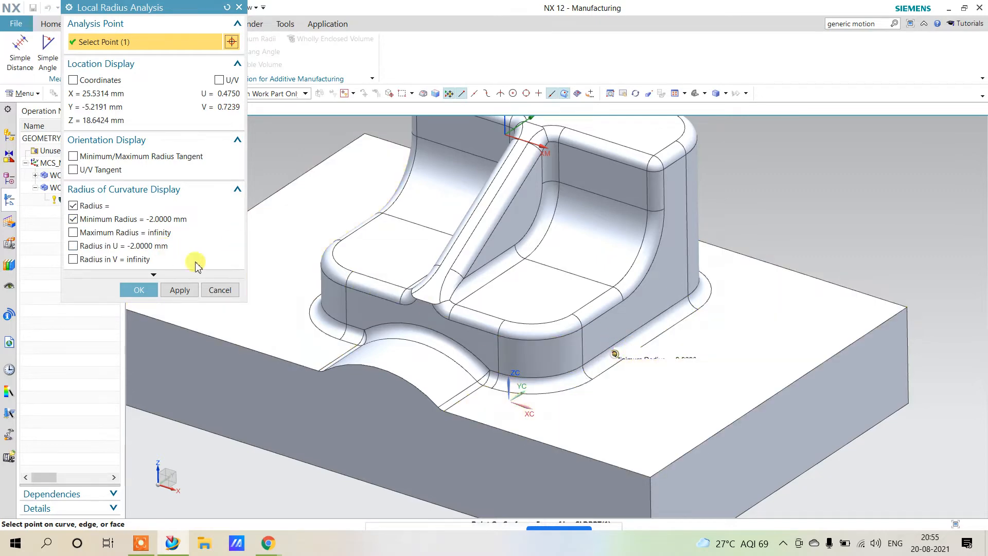
pyautogui.click(232, 297)
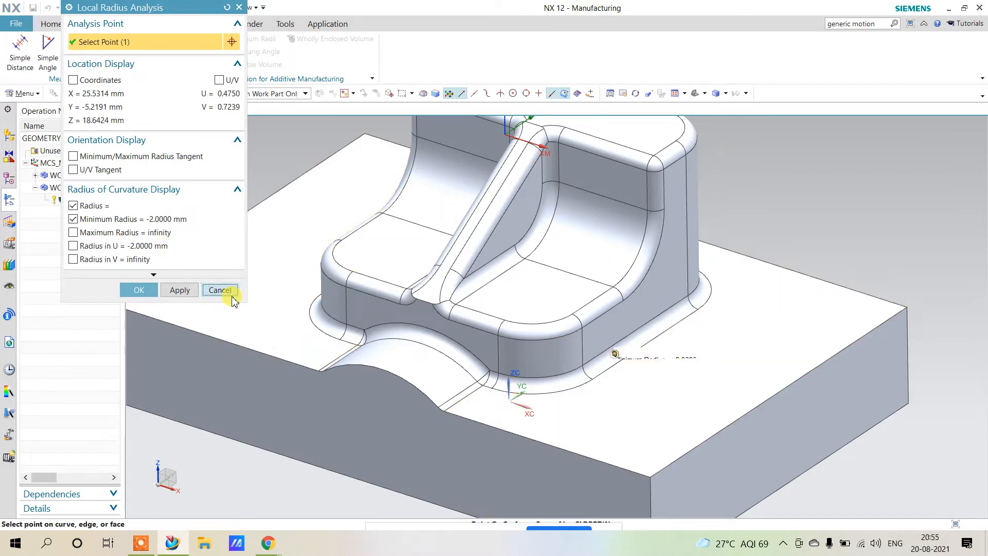
# Create a mill_contour milling tool named MILL_16 with a diameter of 16 mm
pyautogui.scroll(-1, 565, 336)
pyautogui.keyDown('shift'); pyautogui.moveTo(523, 302); pyautogui.dragTo(525, 345, button='middle'); pyautogui.keyUp('shift')
pyautogui.click(50, 24)
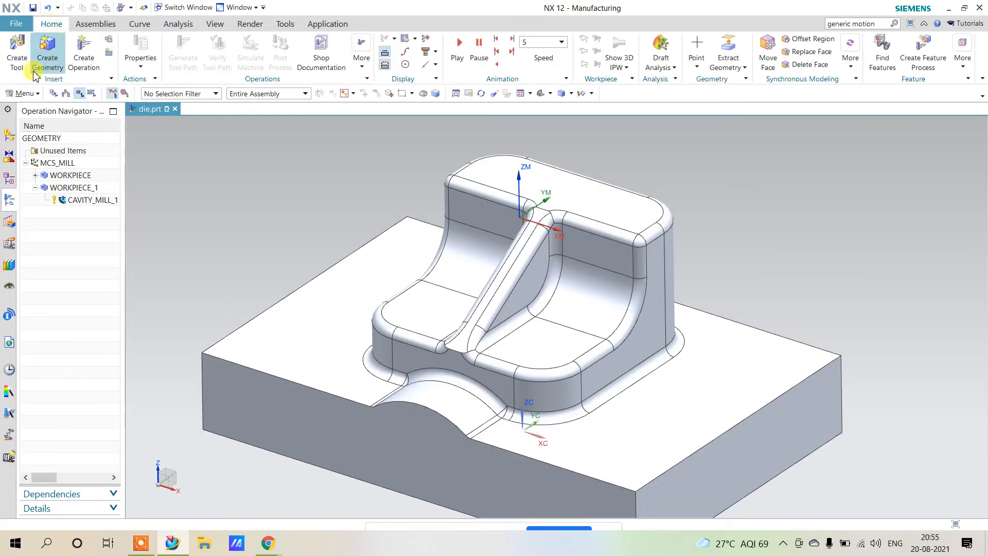
pyautogui.click(17, 52)
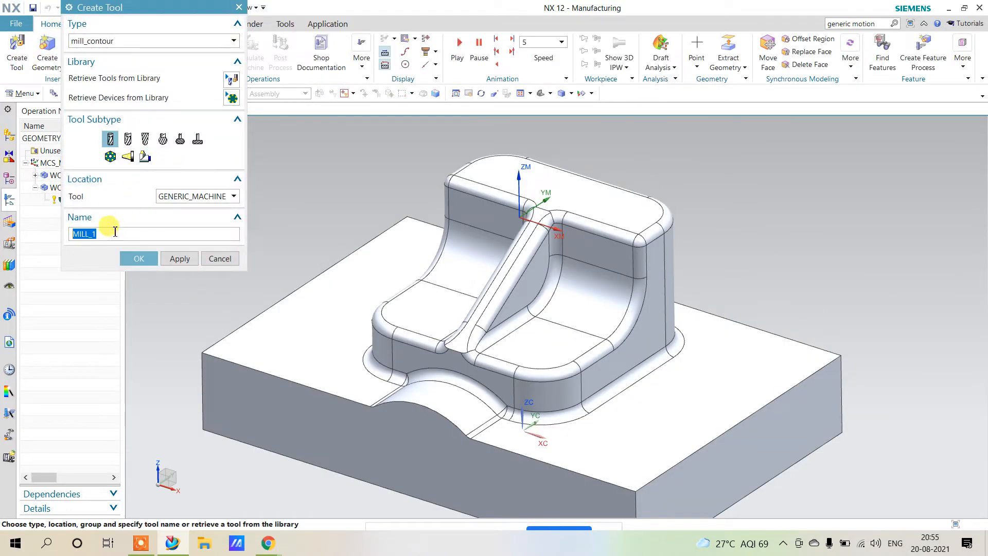
pyautogui.click(110, 234)
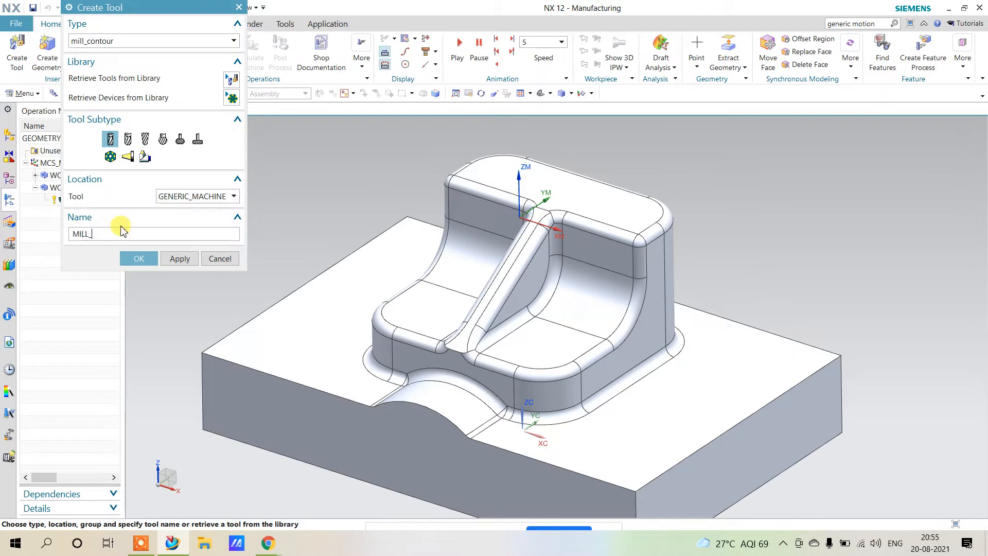
pyautogui.click(125, 258)
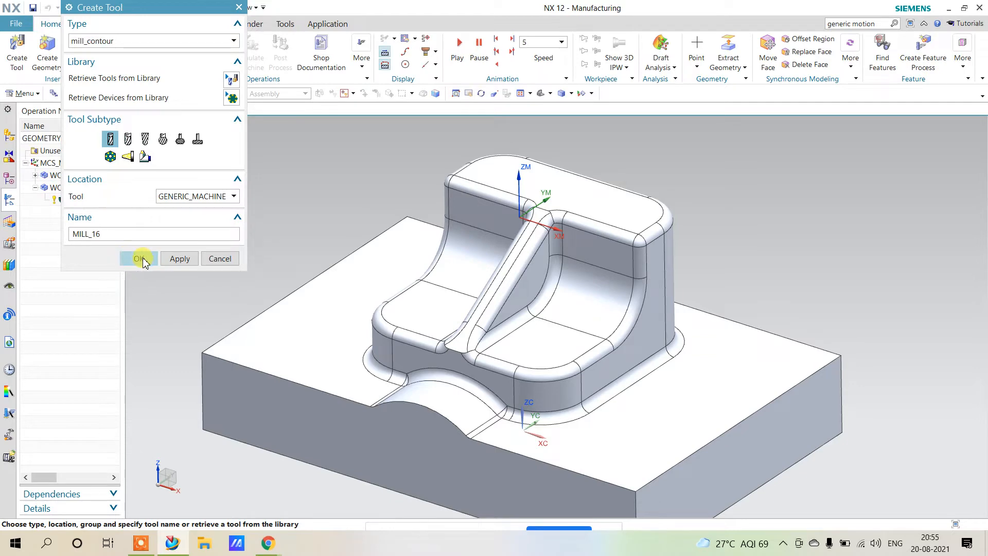
pyautogui.write('16')
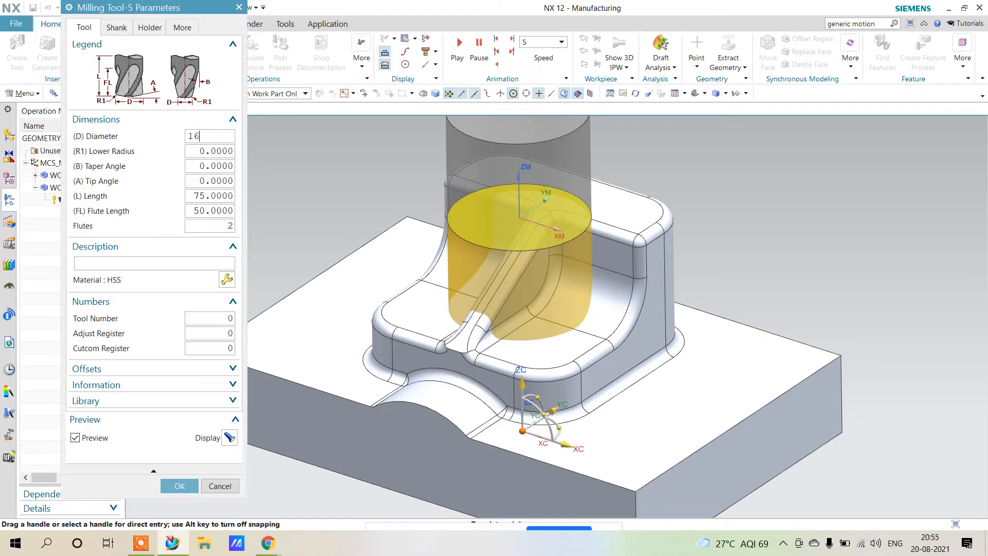
pyautogui.press('Return')
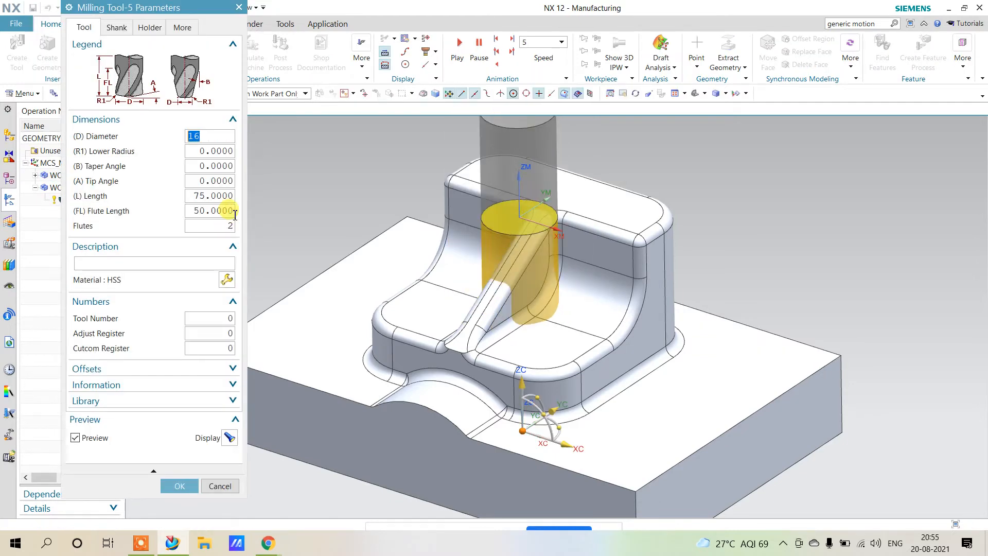
# Set the tool's lower radius to 5 mm and place its preview at the outer corner of the die block
pyautogui.click(214, 167)
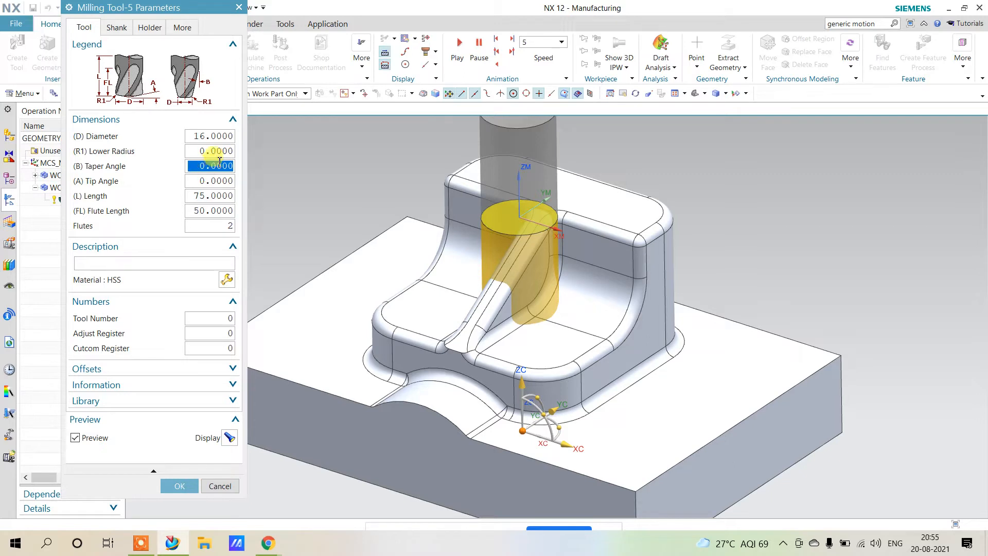
pyautogui.click(219, 152)
pyautogui.write('5')
pyautogui.press('Return')
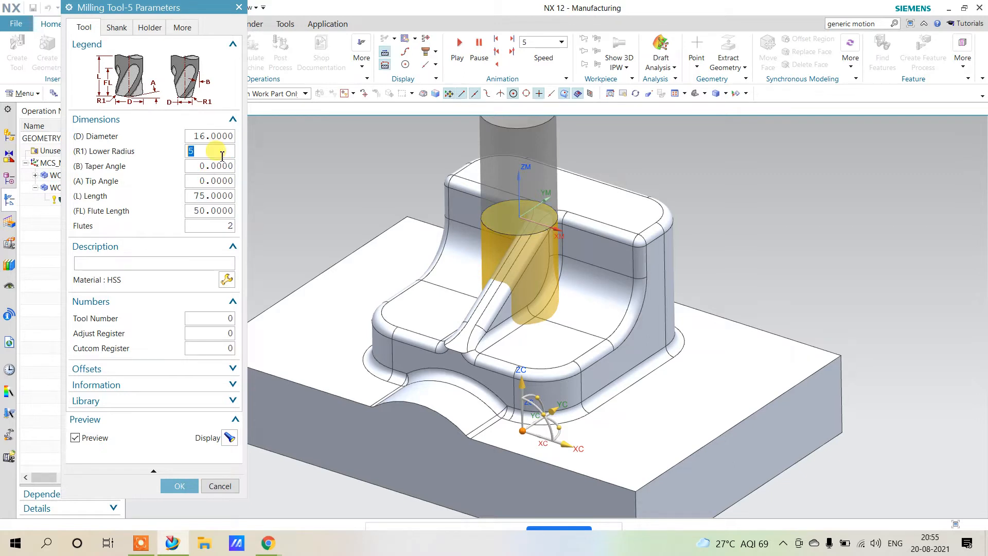
pyautogui.click(844, 361)
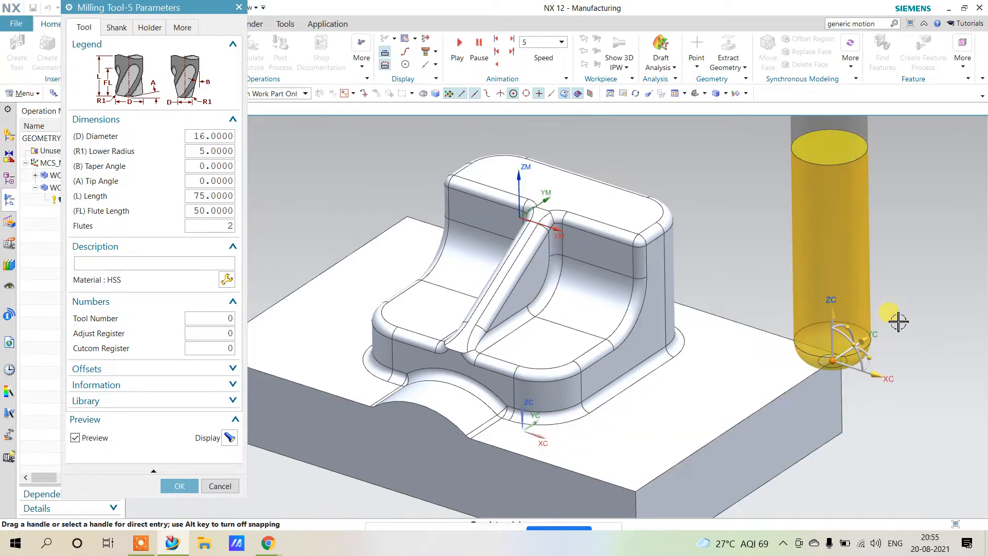
pyautogui.click(222, 150)
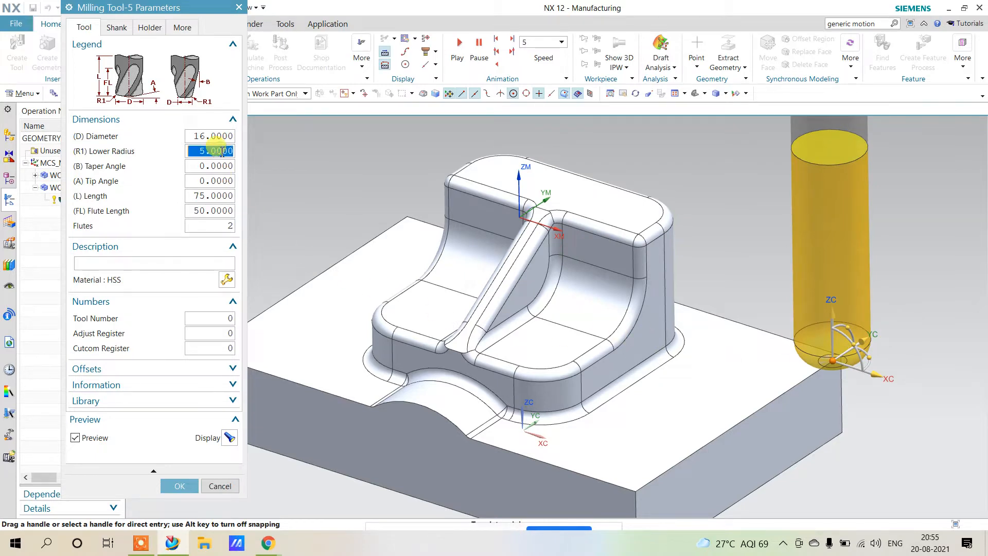
# Set the tool's flute length to 20 mm and its overall length to 50 mm
pyautogui.click(202, 209)
pyautogui.write('20')
pyautogui.press('Return')
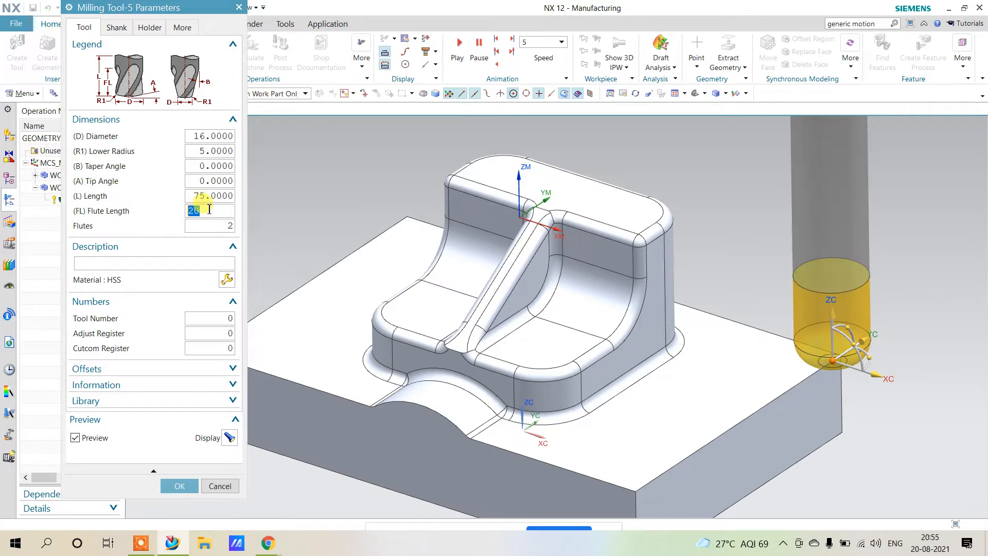
pyautogui.click(214, 196)
pyautogui.write('50')
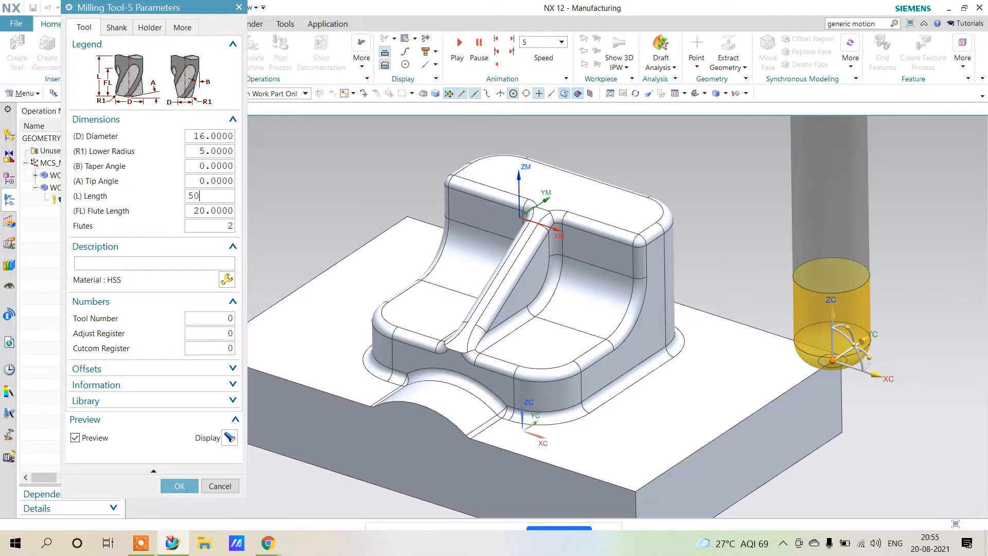
pyautogui.press('Return')
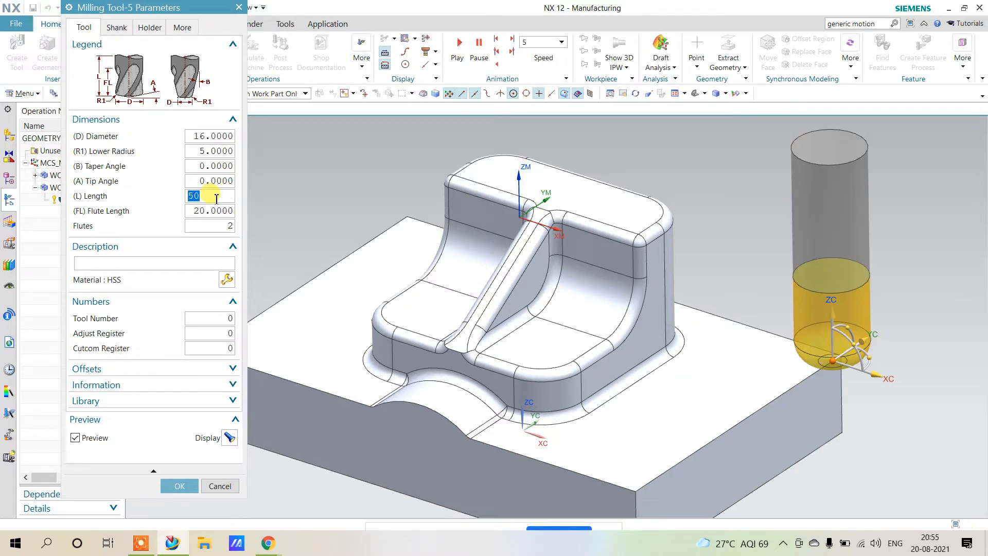
# Assign uncoated indexable carbide as the tool material, set the tool number and adjust register to 2, and accept the tool
pyautogui.click(226, 279)
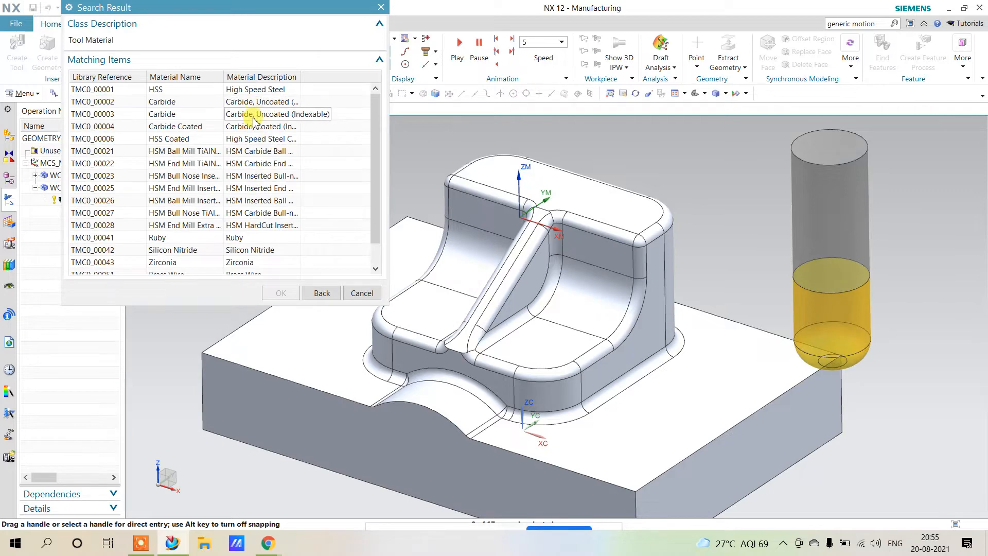
pyautogui.doubleClick(250, 110)
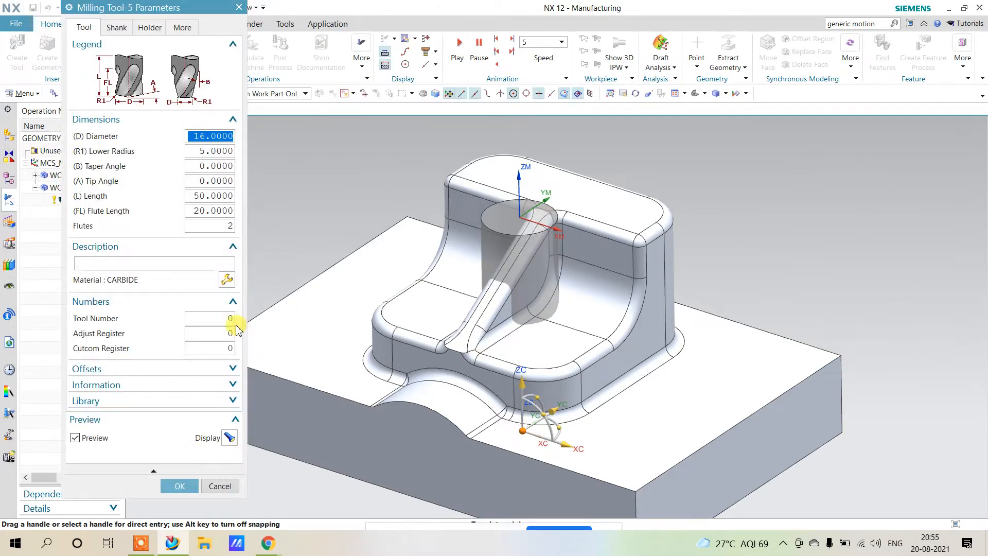
pyautogui.click(231, 319)
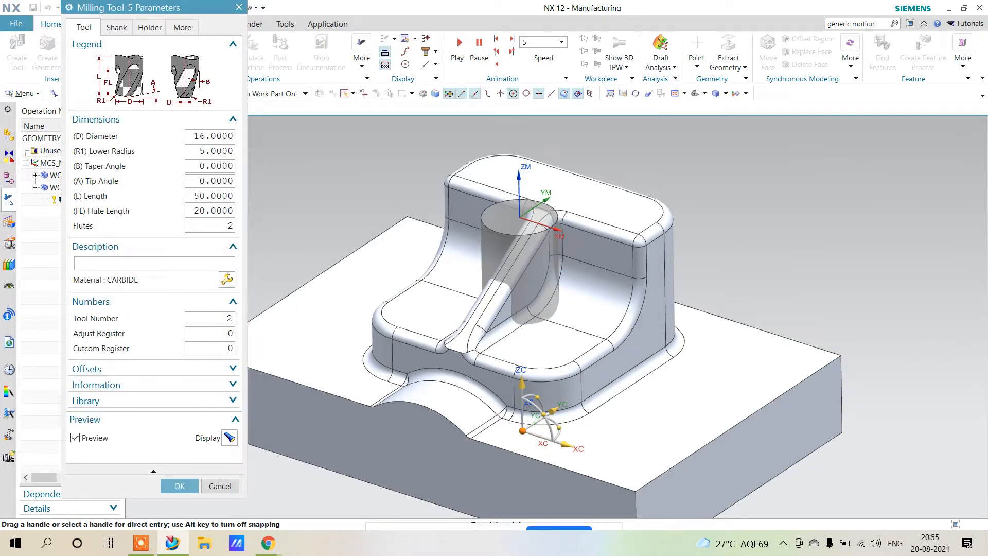
pyautogui.click(235, 334)
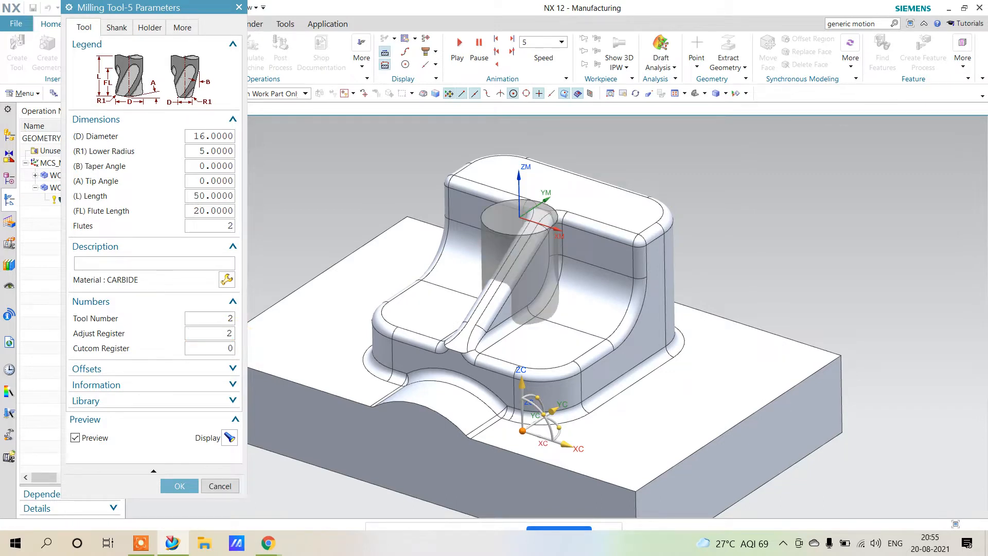
pyautogui.click(244, 351)
pyautogui.click(179, 484)
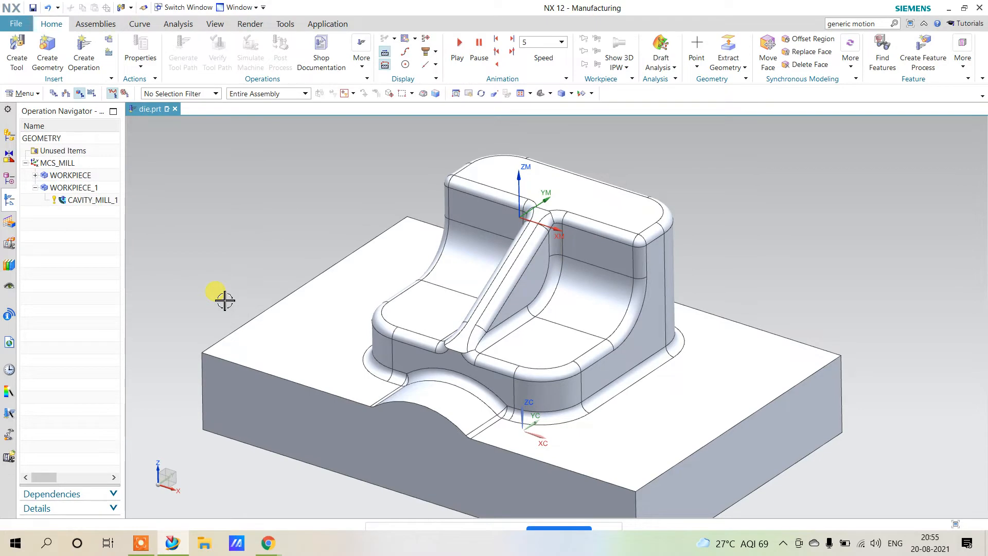
# Create a mill_contour cavity mill operation CAVITY_MILL_2 using tool MILL_16, geometry WORKPIECE_1 and method MILL_SEMI_FINISH
pyautogui.click(84, 49)
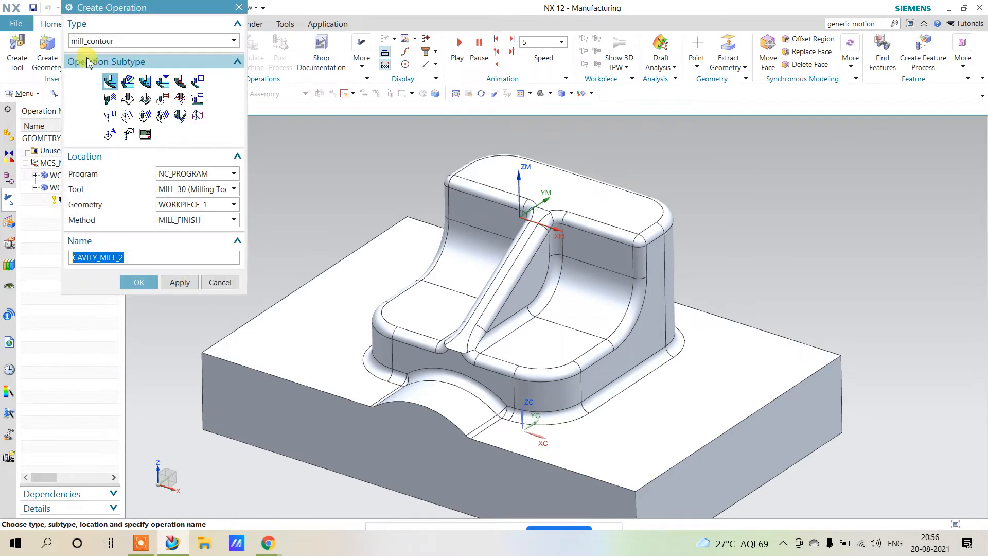
pyautogui.click(109, 81)
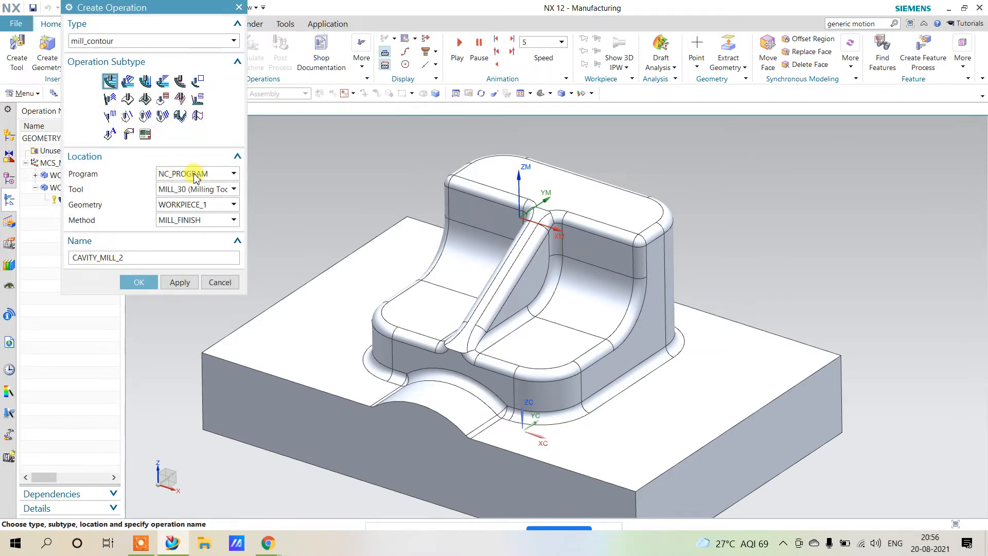
pyautogui.click(192, 190)
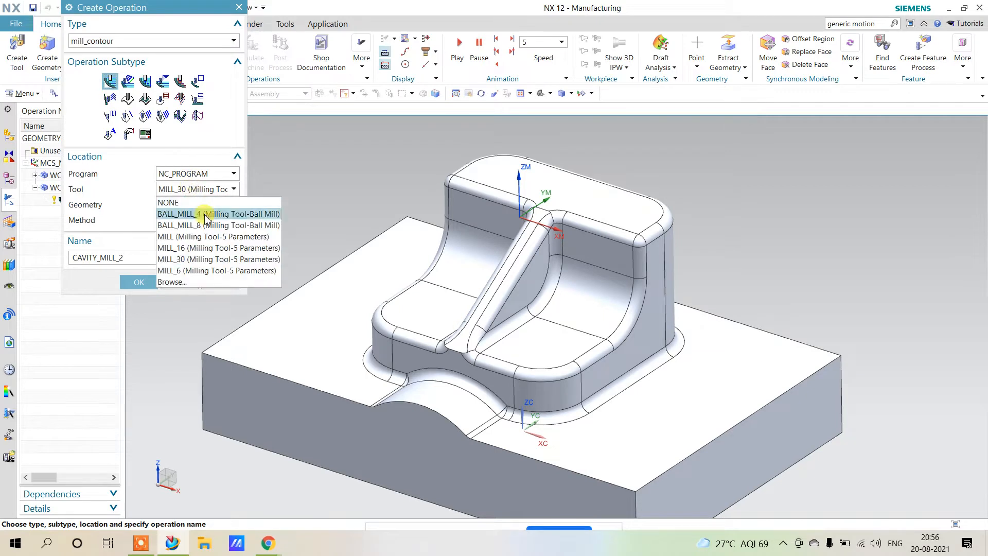
pyautogui.click(204, 249)
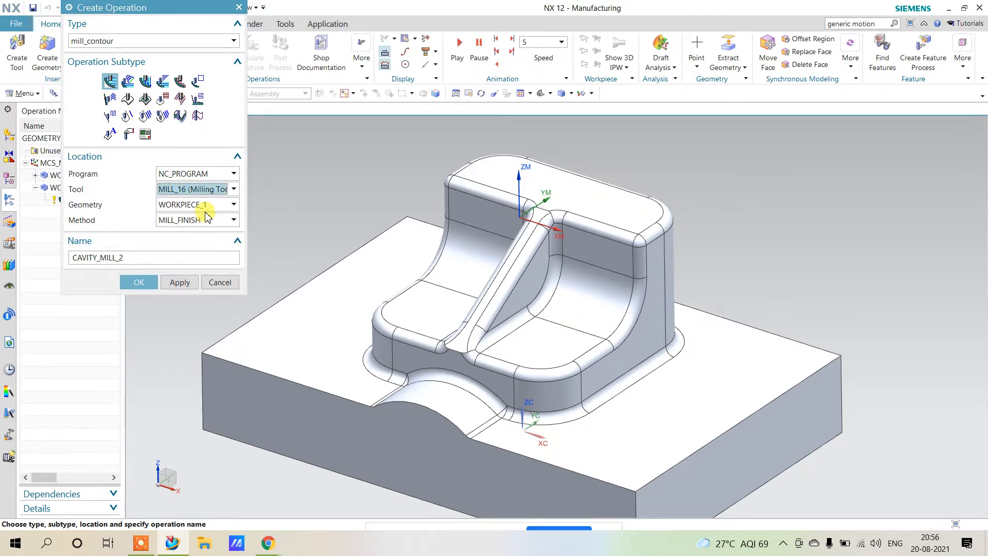
pyautogui.click(204, 223)
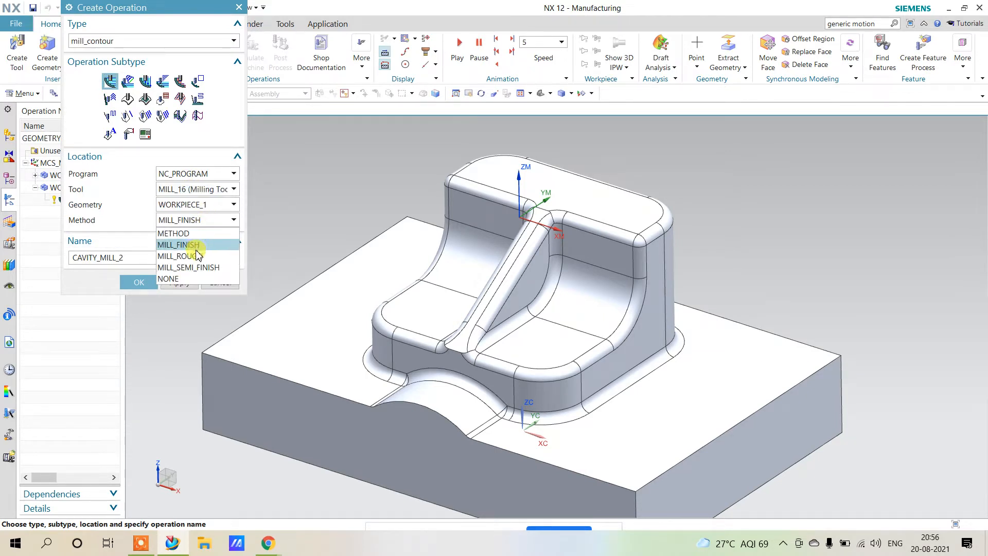
pyautogui.click(199, 267)
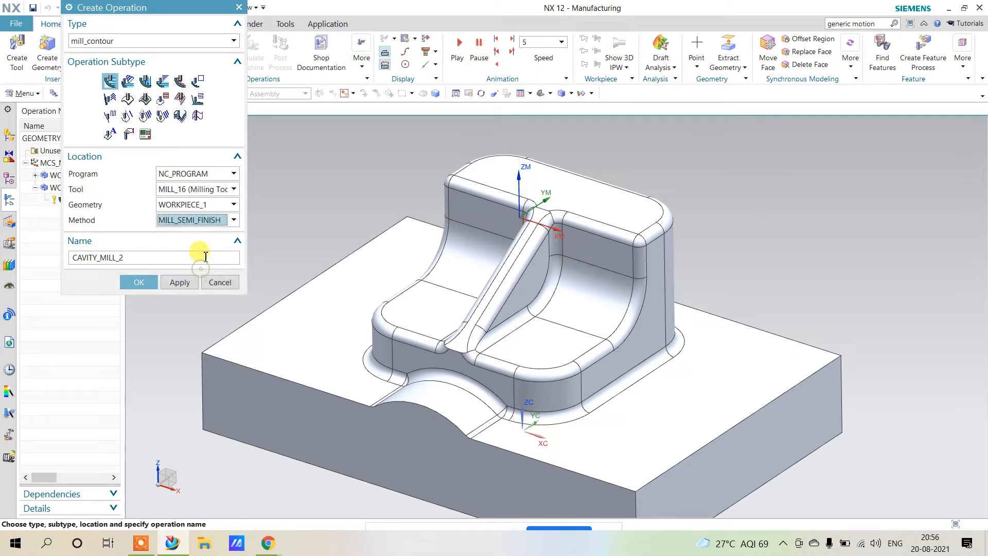
pyautogui.click(140, 283)
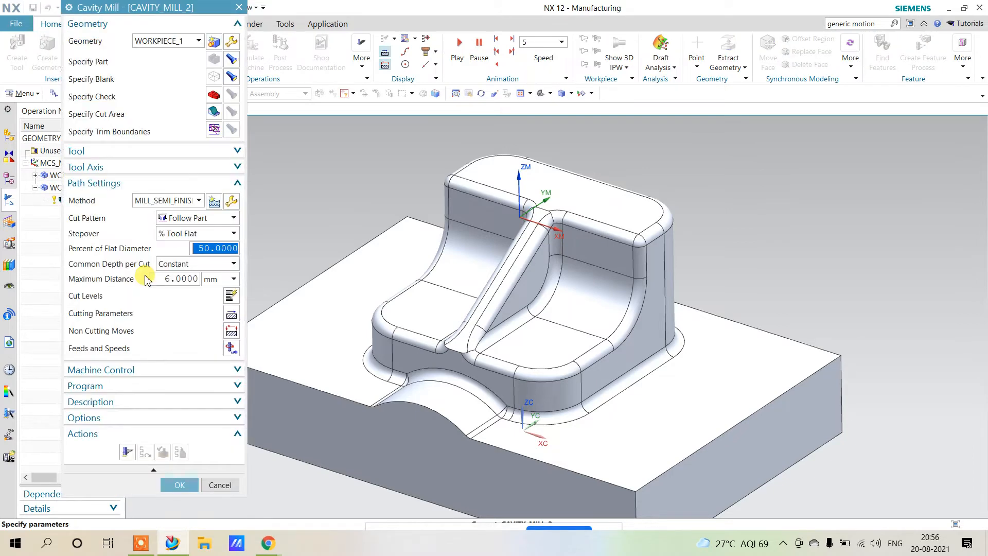
# Set the semi-finish method's part stock to 0.2 mm and check the stock values in the operation's cutting parameters
pyautogui.click(231, 201)
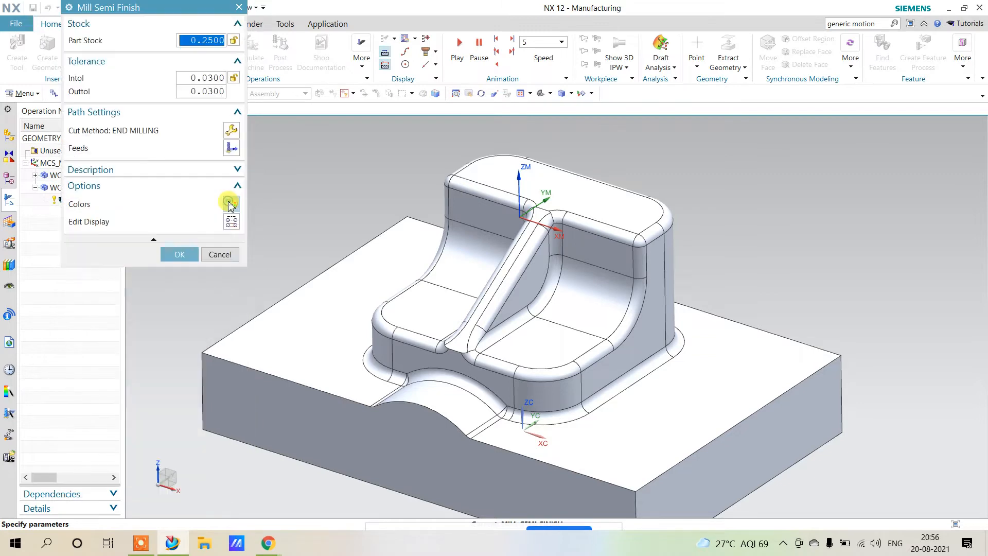
pyautogui.click(208, 41)
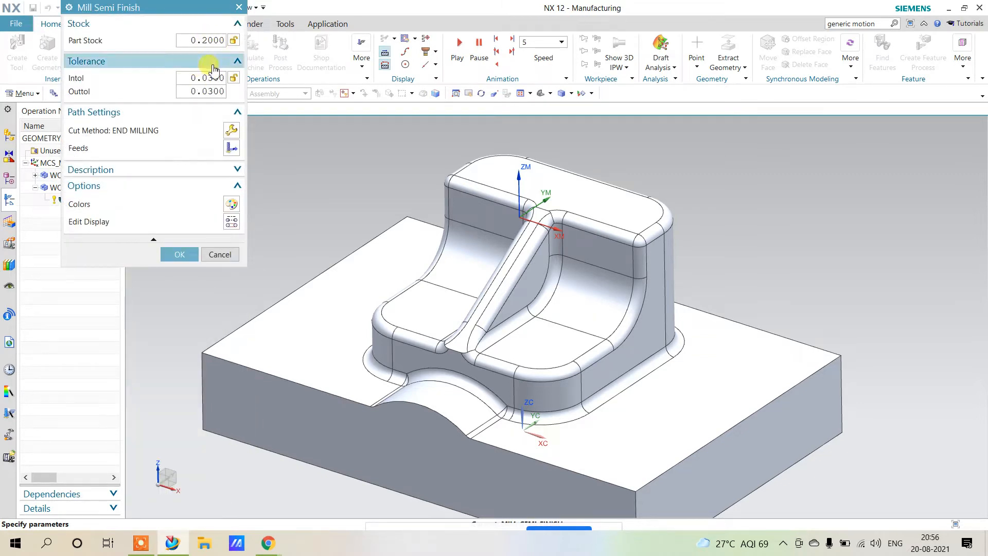
pyautogui.click(173, 254)
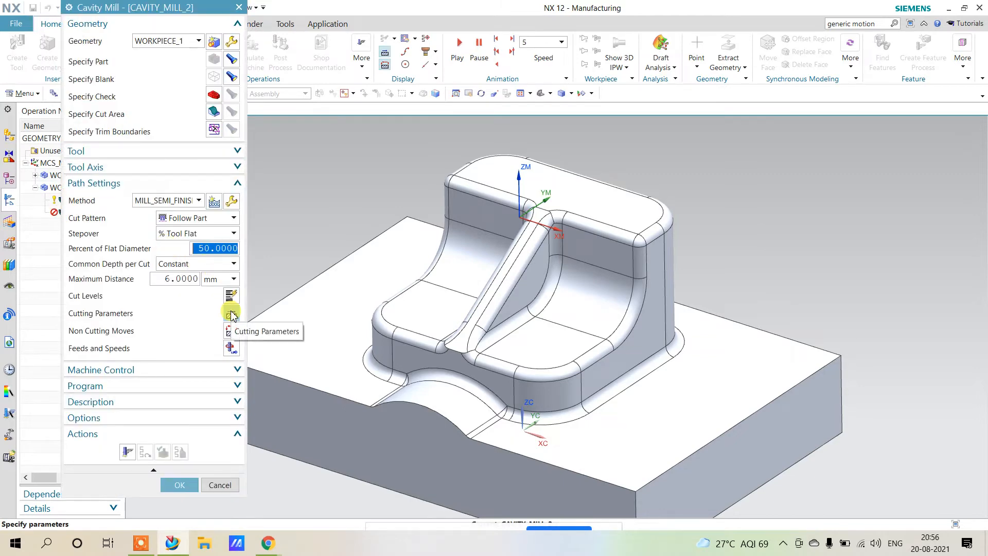
pyautogui.click(231, 315)
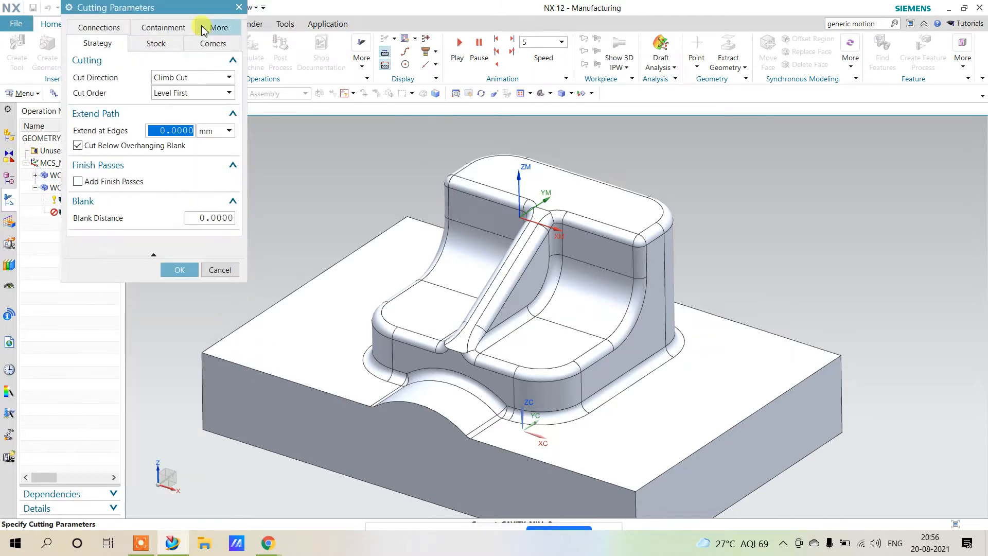
pyautogui.click(156, 43)
pyautogui.click(173, 268)
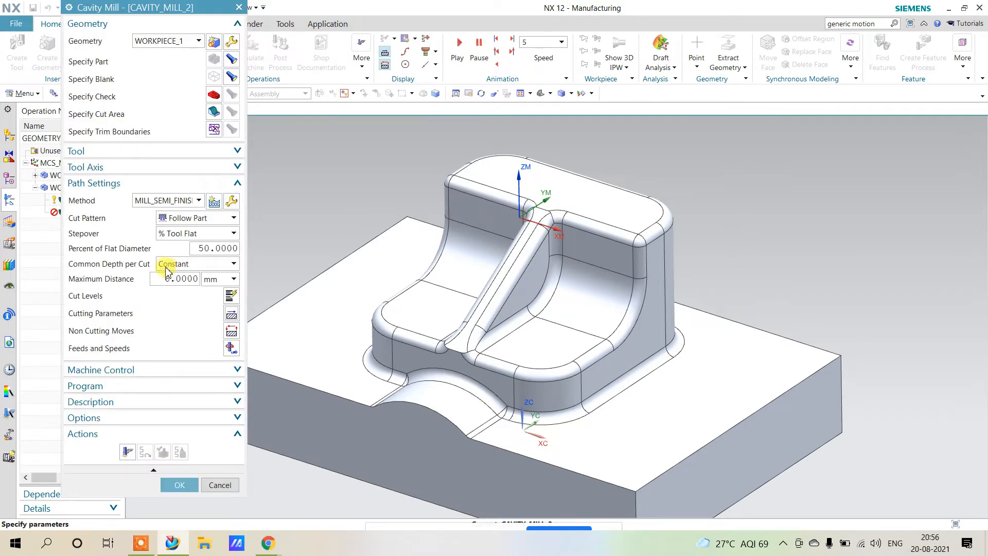
# Set the cut pattern to Follow Periphery and the maximum depth per cut to 0.2 mm
pyautogui.click(195, 218)
pyautogui.click(191, 245)
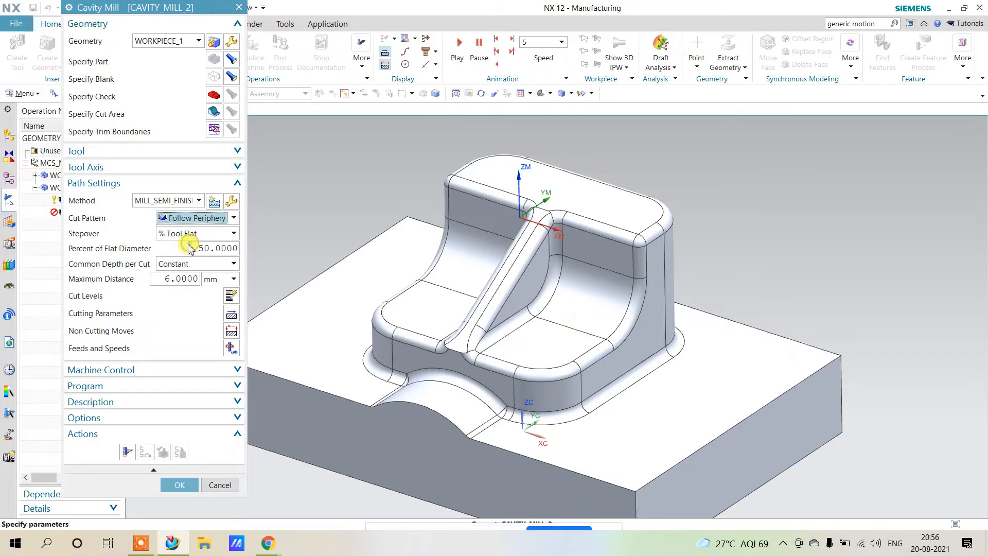
pyautogui.doubleClick(188, 279)
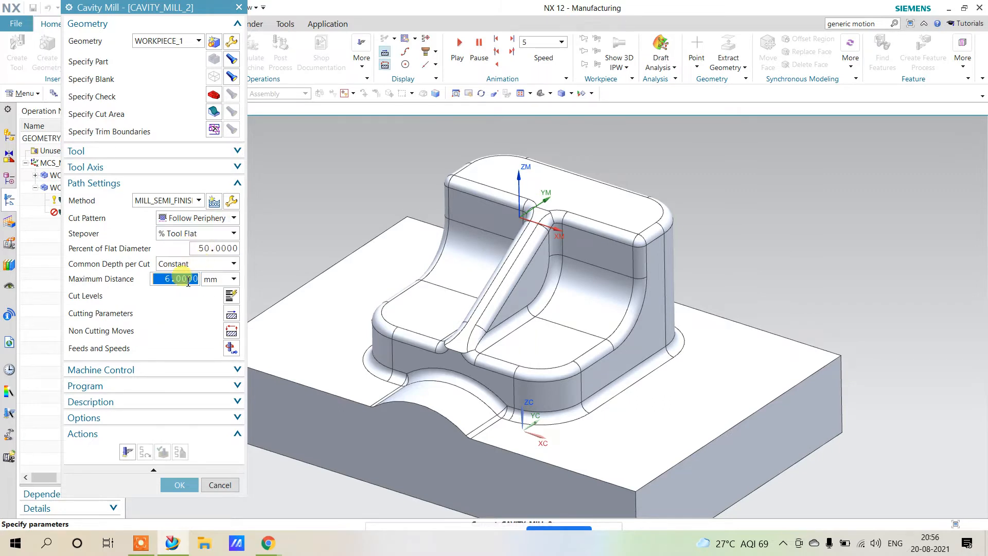
pyautogui.write('.2')
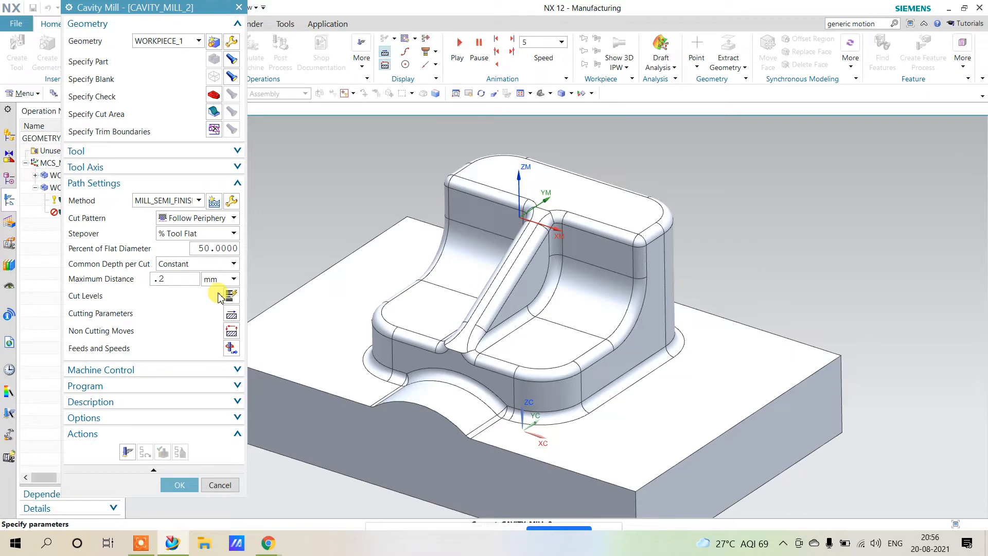
# Specify the cut area by selecting all faces of the raised die form and the block's upper surface in front view
pyautogui.click(214, 112)
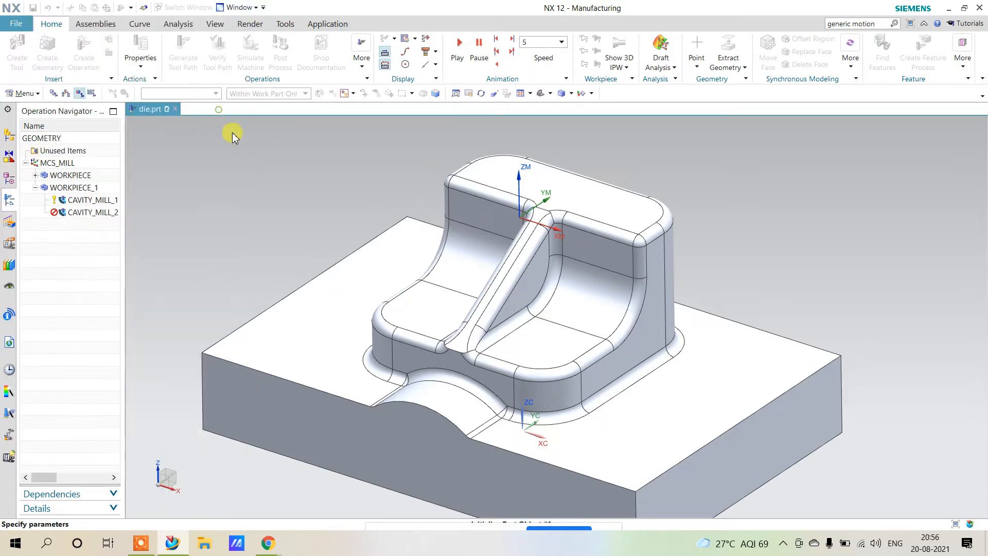
pyautogui.hotkey('ctrl', 'alt', 'f')
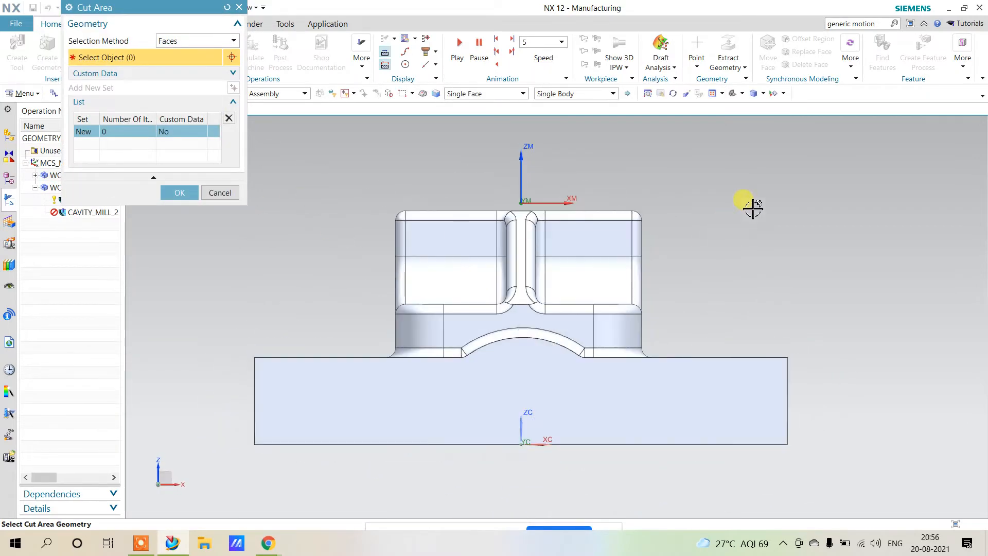
pyautogui.moveTo(833, 173); pyautogui.dragTo(213, 381)
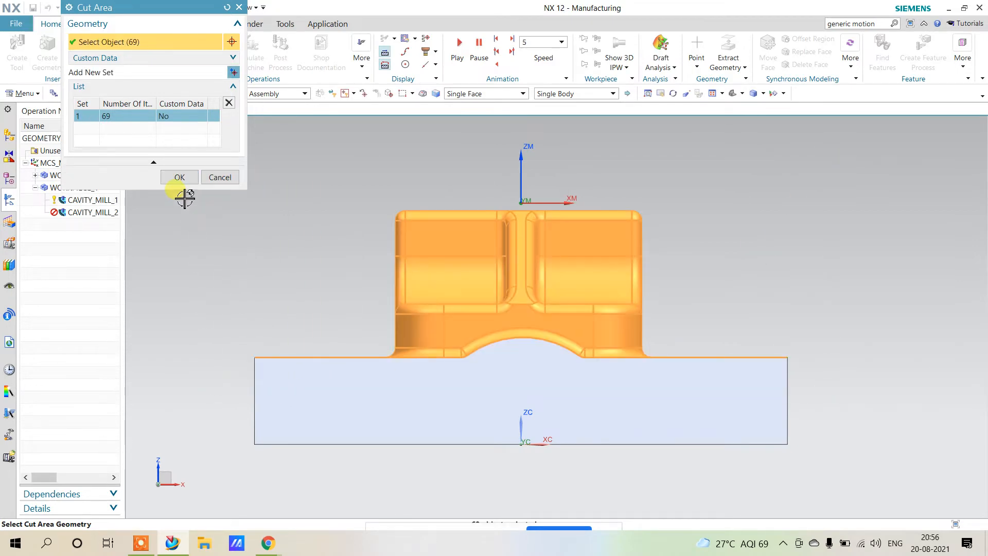
pyautogui.click(180, 192)
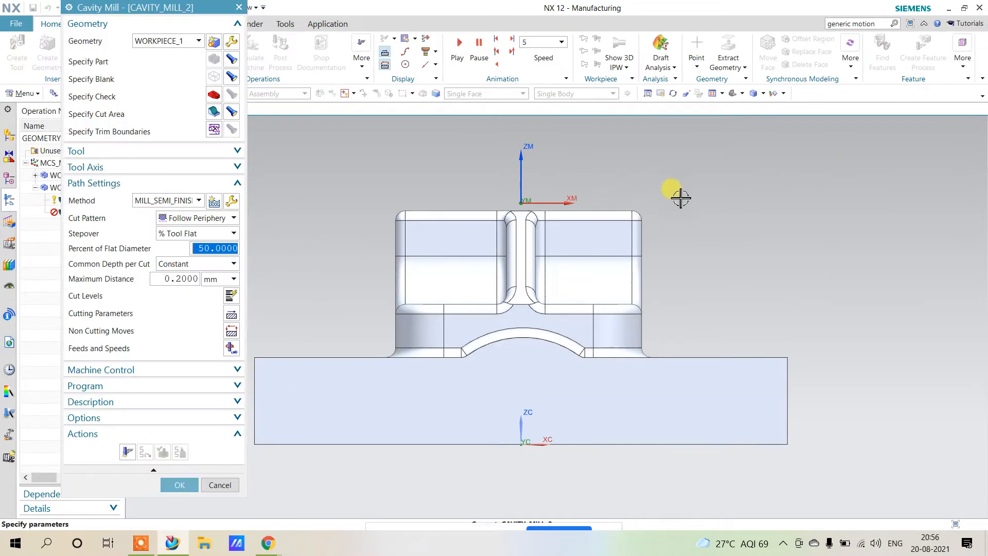
# Generate the CAVITY_MILL_2 tool path and simulate its material removal in 3D Dynamic at animation speed 9
pyautogui.moveTo(680, 197); pyautogui.dragTo(662, 219, button='middle')
pyautogui.click(128, 452)
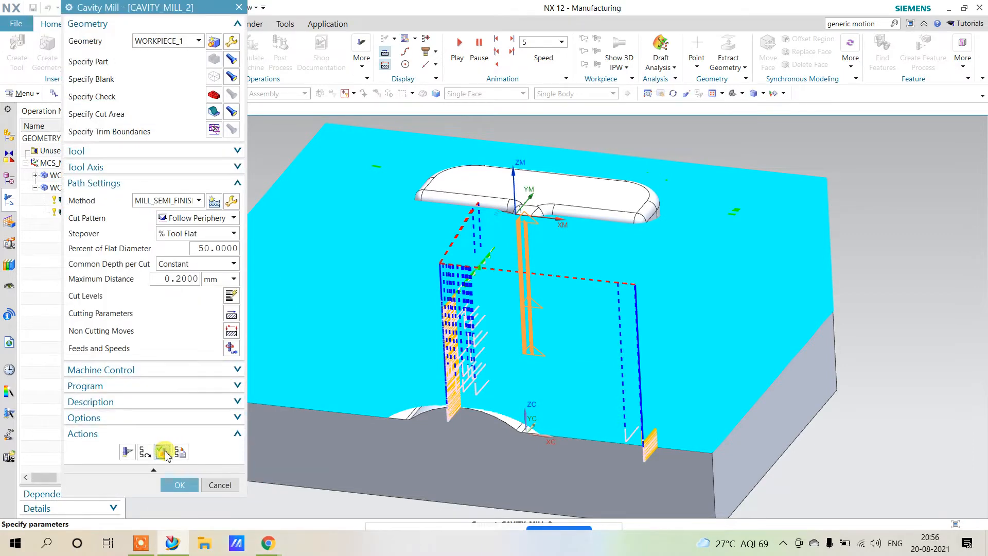
pyautogui.click(163, 452)
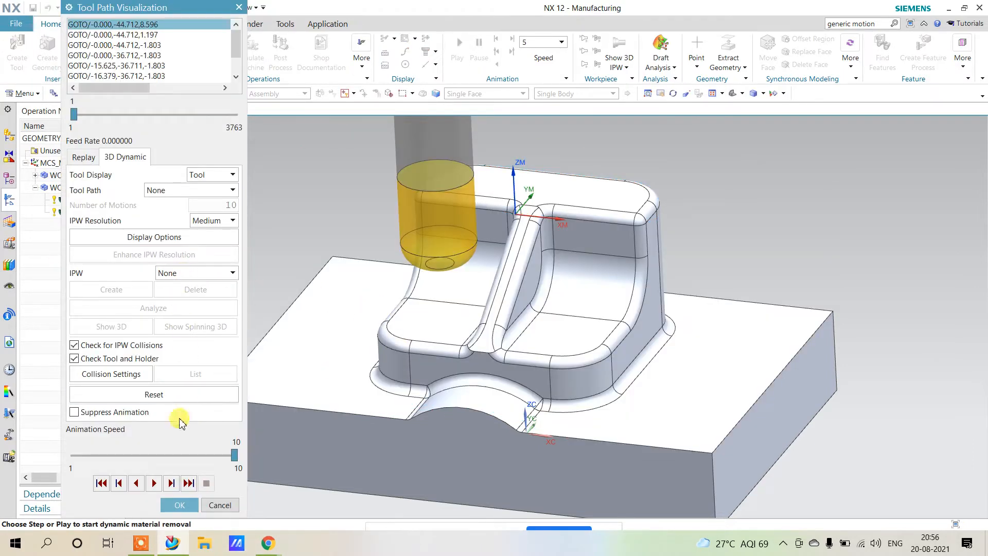
pyautogui.click(207, 458)
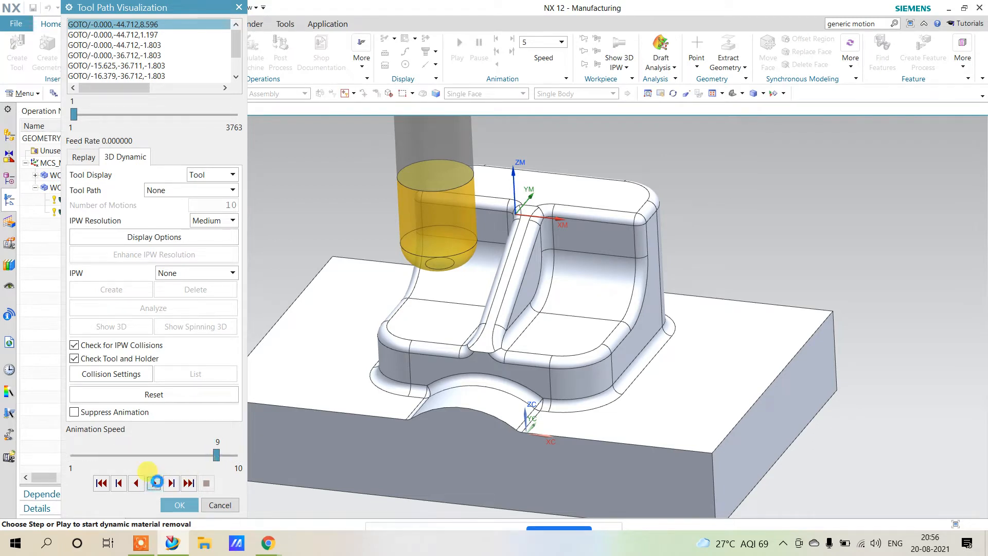
pyautogui.click(154, 483)
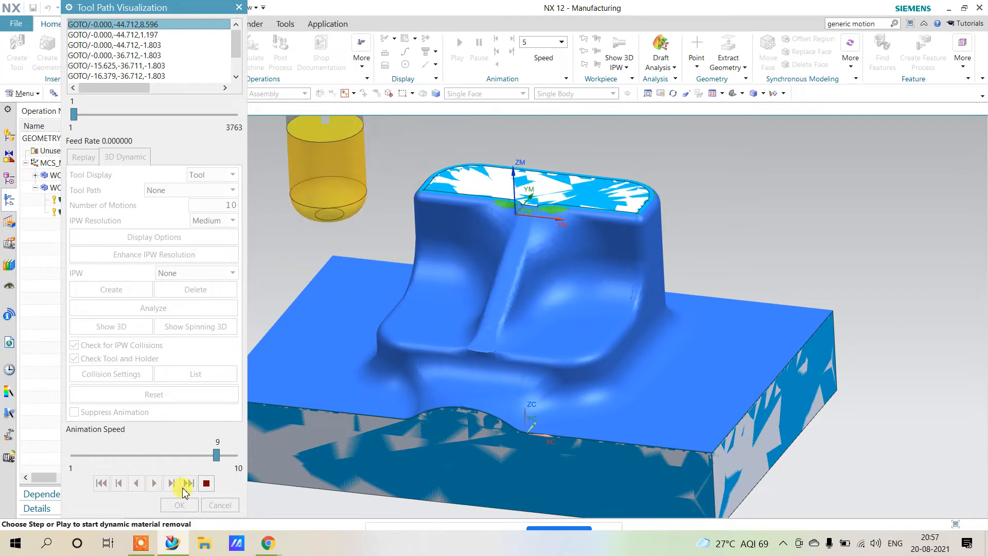
pyautogui.click(206, 483)
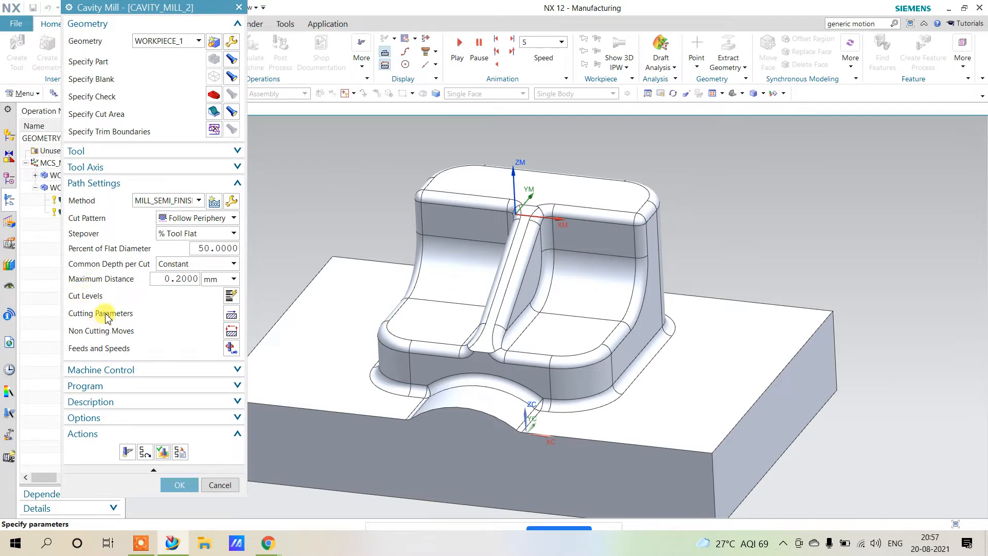
# Set the in-process workpiece to Use Level Based in the operation's containment cutting parameters
pyautogui.click(232, 314)
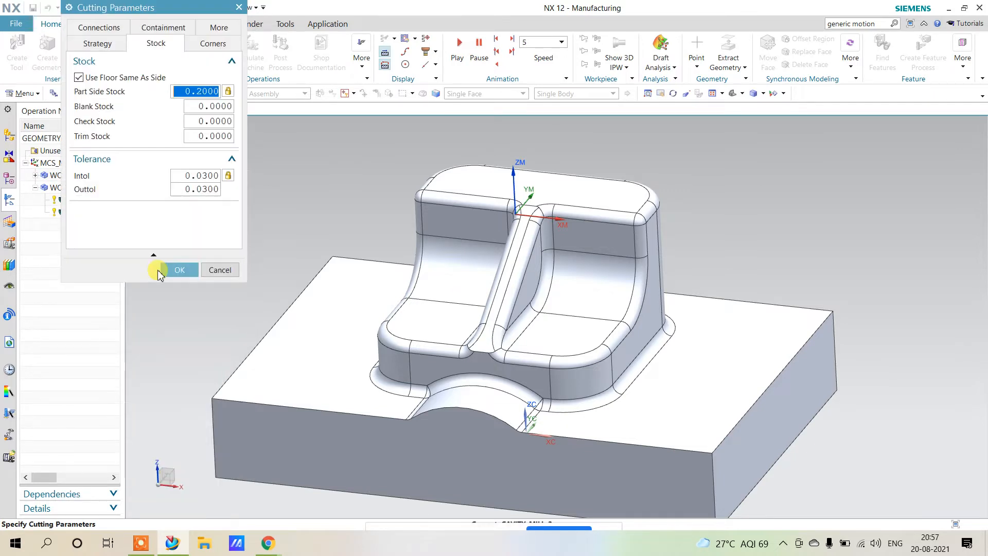
pyautogui.click(160, 27)
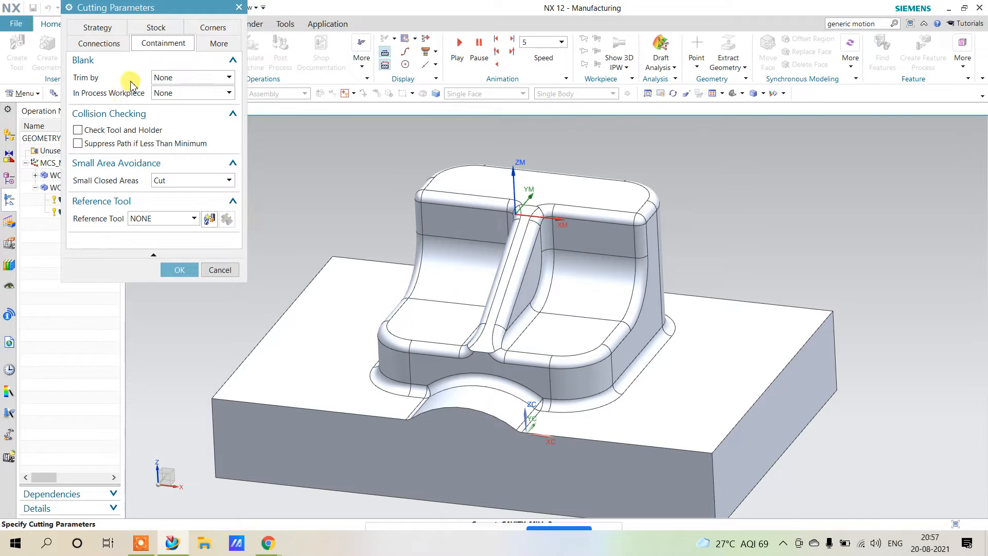
pyautogui.moveTo(132, 9); pyautogui.dragTo(198, 111)
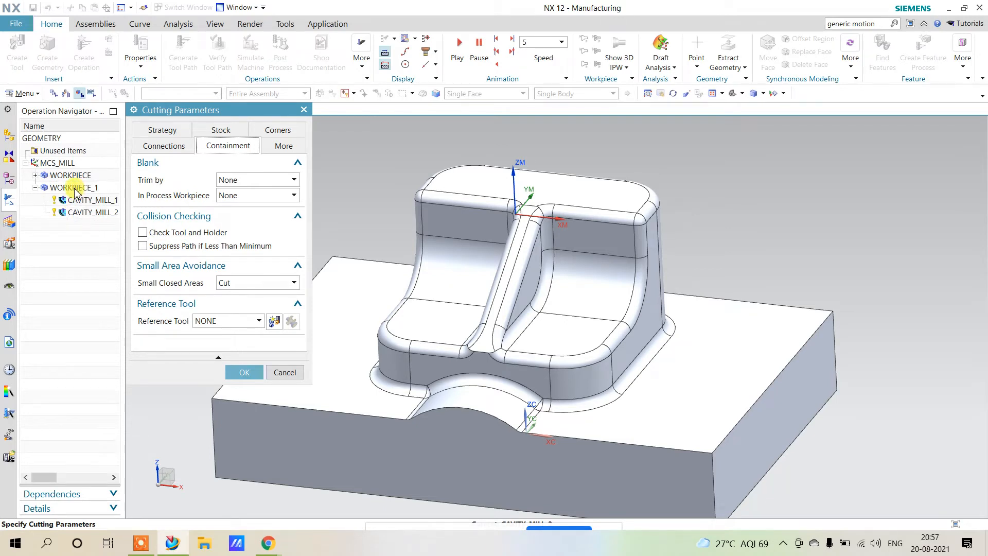
pyautogui.click(243, 198)
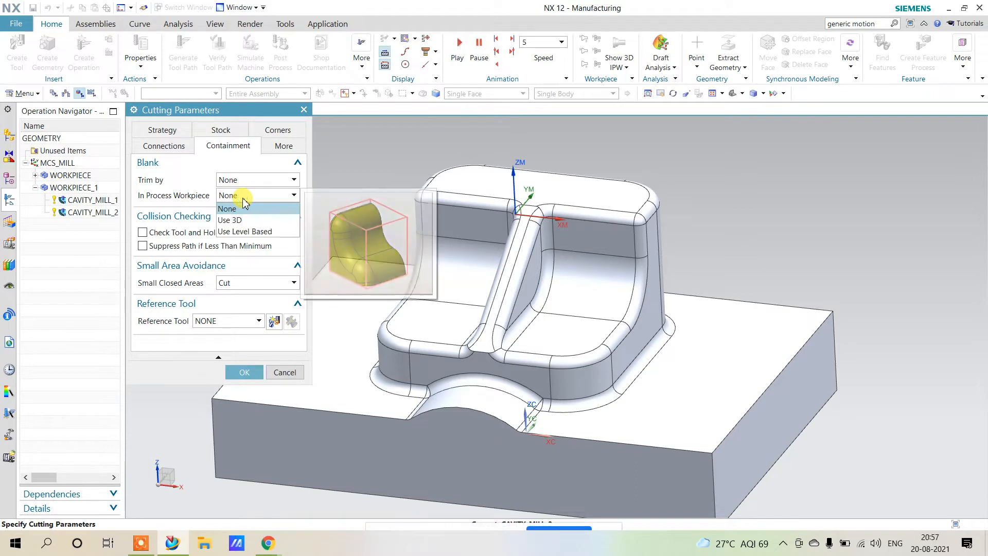
pyautogui.click(224, 233)
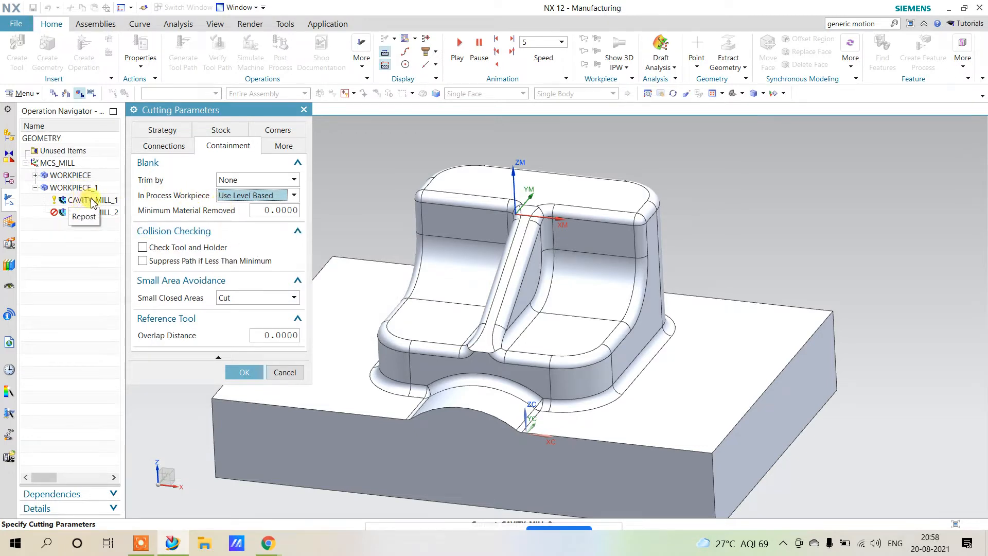
pyautogui.moveTo(250, 201)
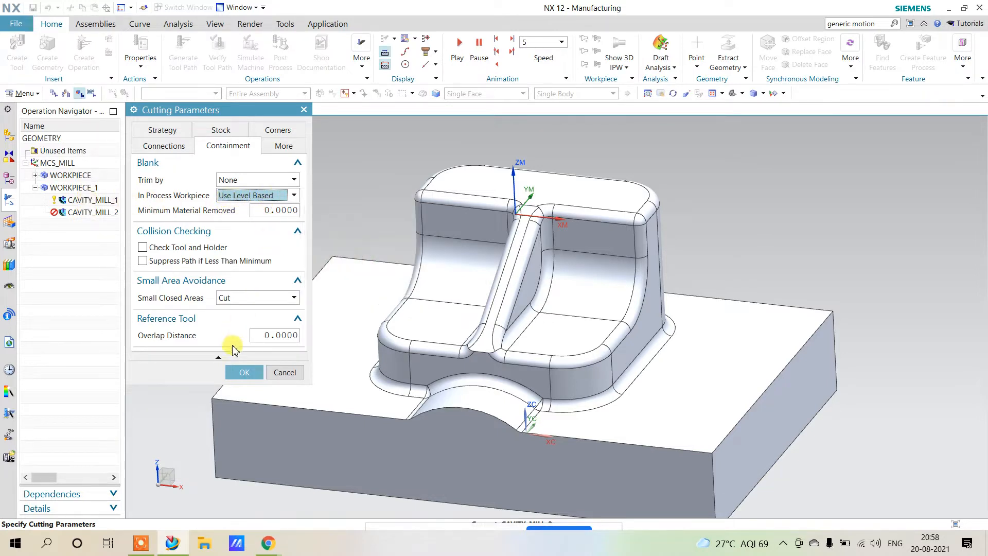
pyautogui.click(244, 372)
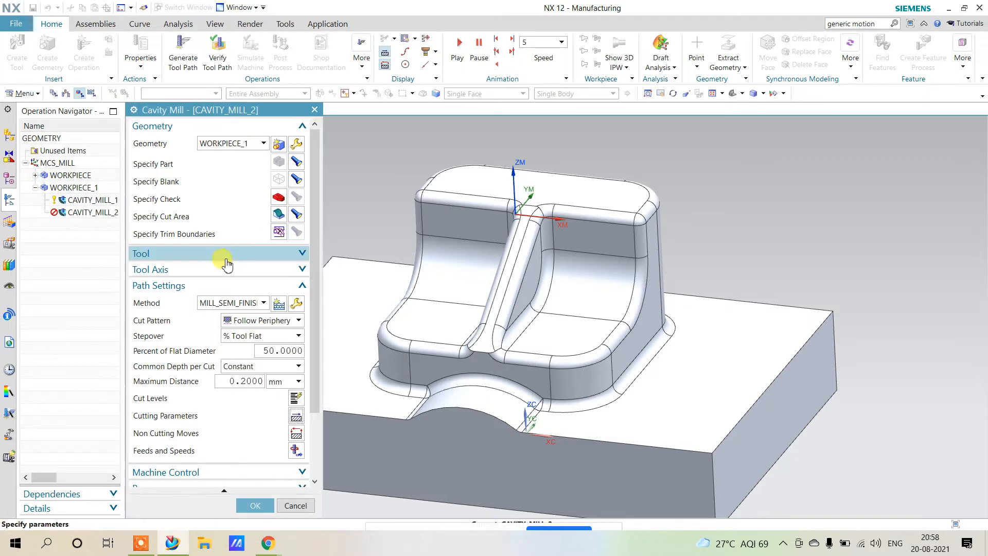
# Regenerate the level-based CAVITY_MILL_2 tool path and verify its material removal with a 3D Dynamic simulation
pyautogui.scroll(-3, 219, 443)
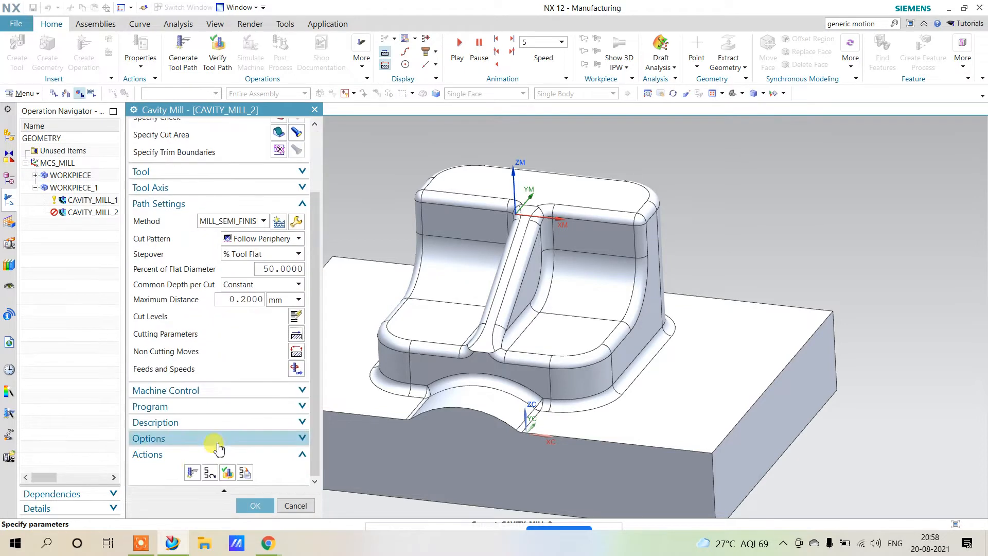
pyautogui.click(192, 472)
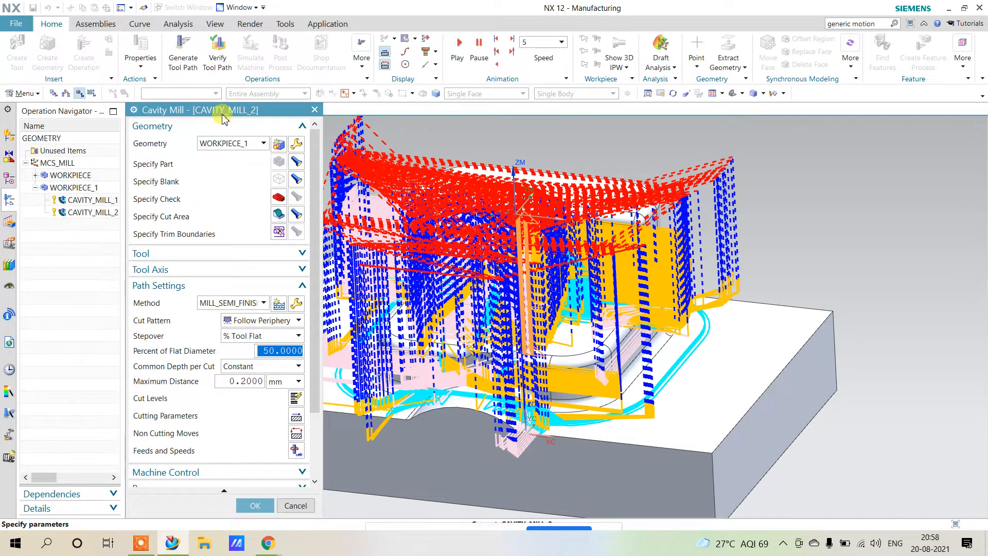
pyautogui.scroll(-3, 221, 265)
pyautogui.click(231, 469)
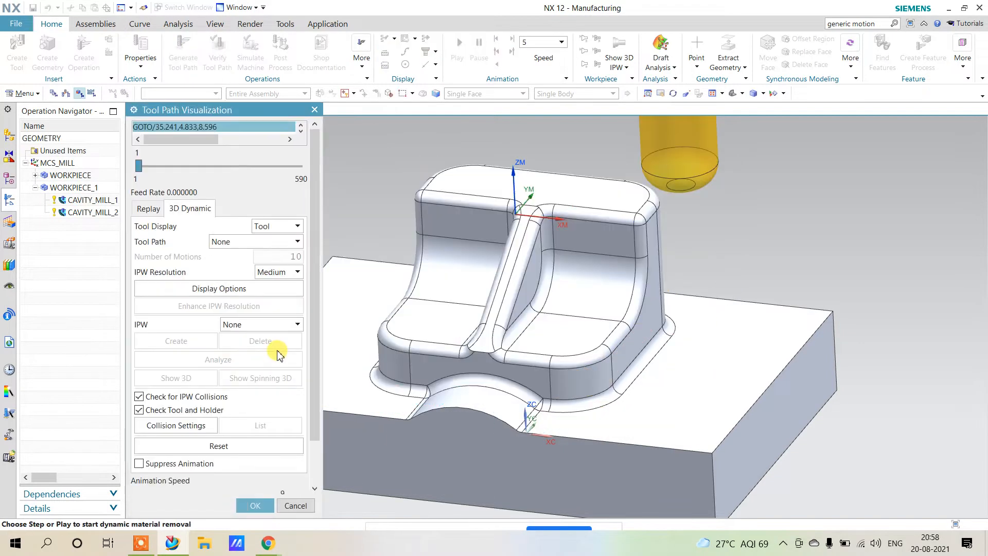
pyautogui.scroll(-1, 378, 369)
pyautogui.keyDown('shift'); pyautogui.moveTo(343, 336); pyautogui.dragTo(436, 326, button='middle'); pyautogui.keyUp('shift')
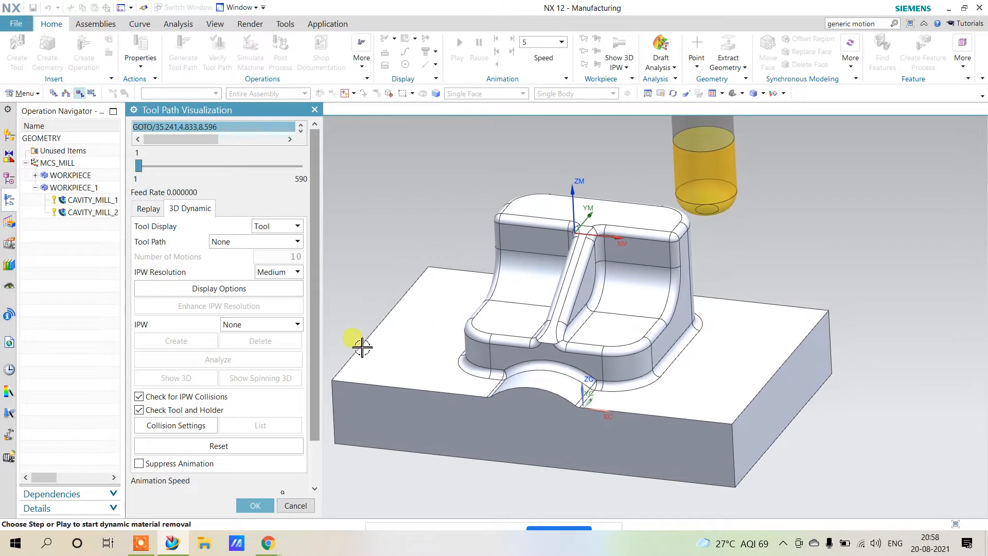
pyautogui.scroll(-2, 230, 448)
pyautogui.click(220, 483)
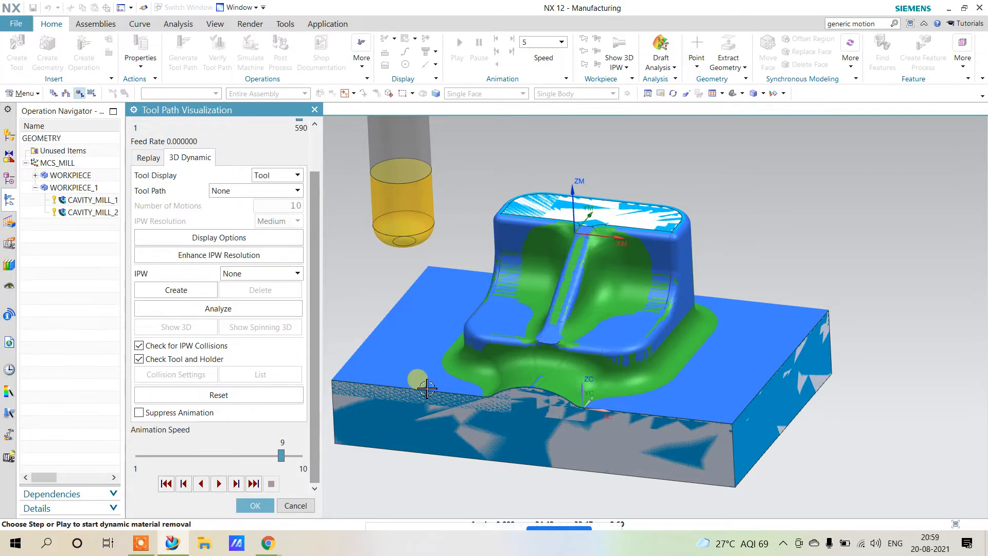
pyautogui.click(256, 505)
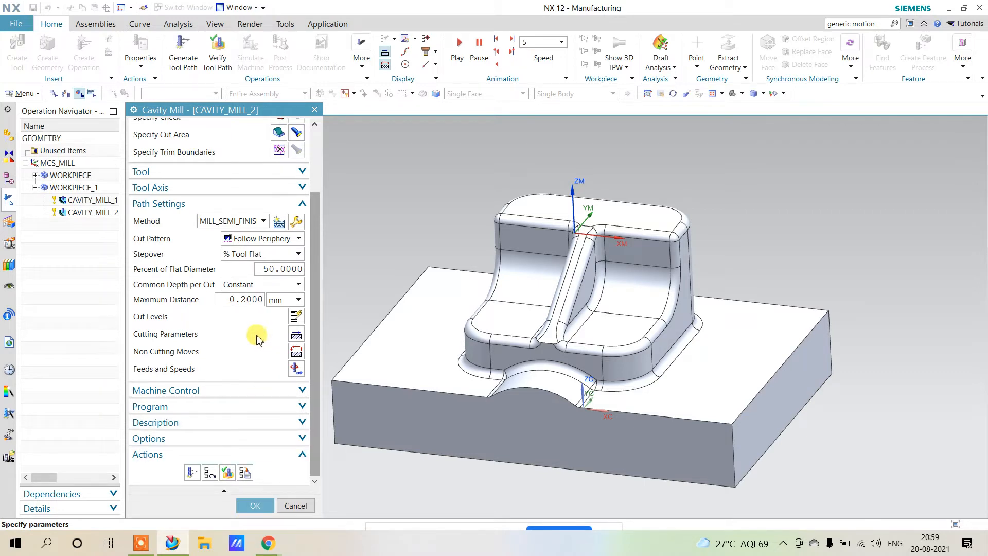
# Review the containment, connection and strategy cutting parameters and accept the CAVITY_MILL_2 operation
pyautogui.click(299, 333)
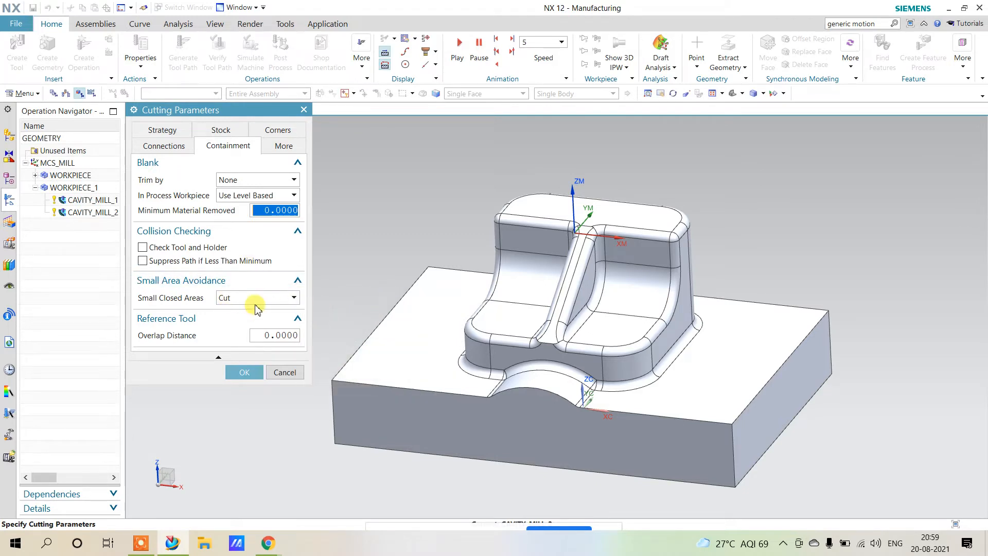
pyautogui.click(163, 147)
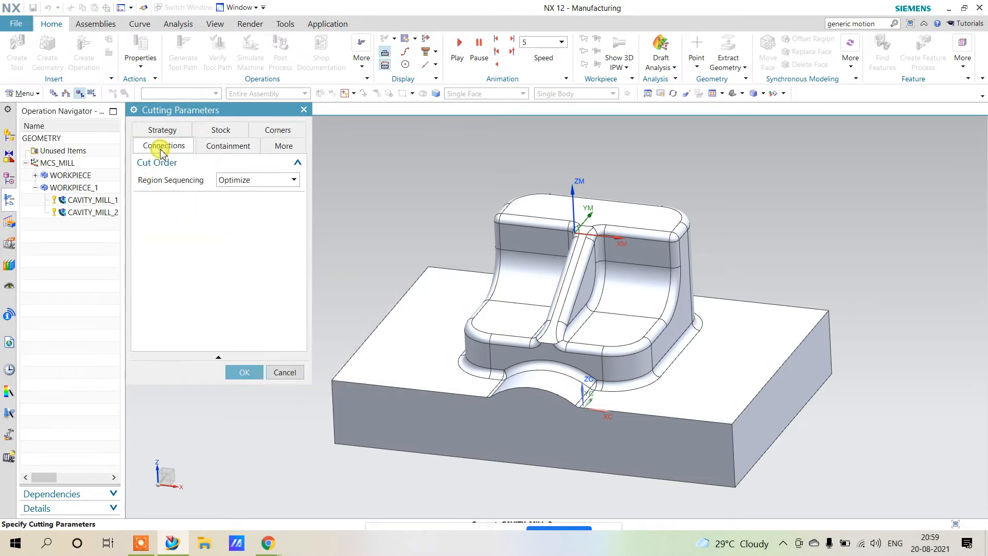
pyautogui.click(164, 132)
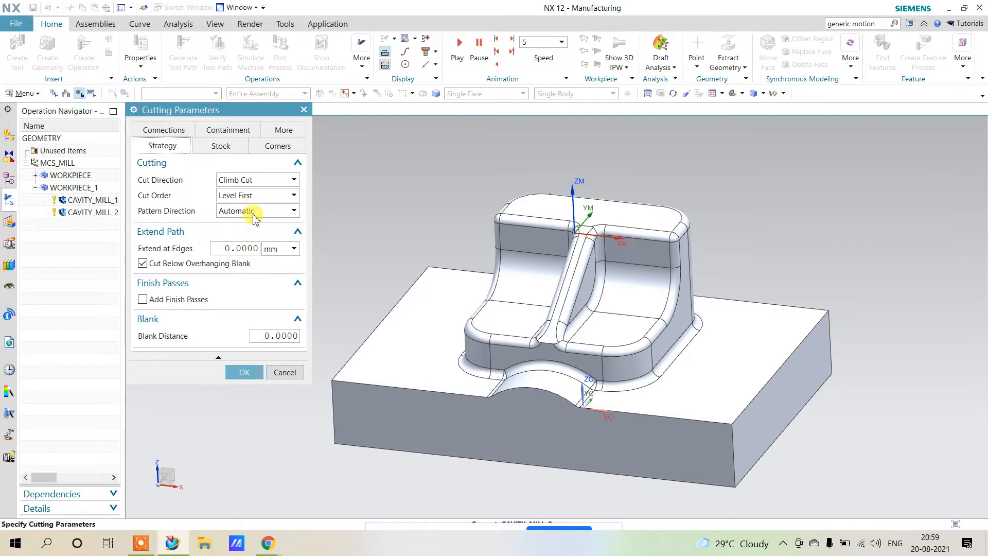
pyautogui.click(244, 372)
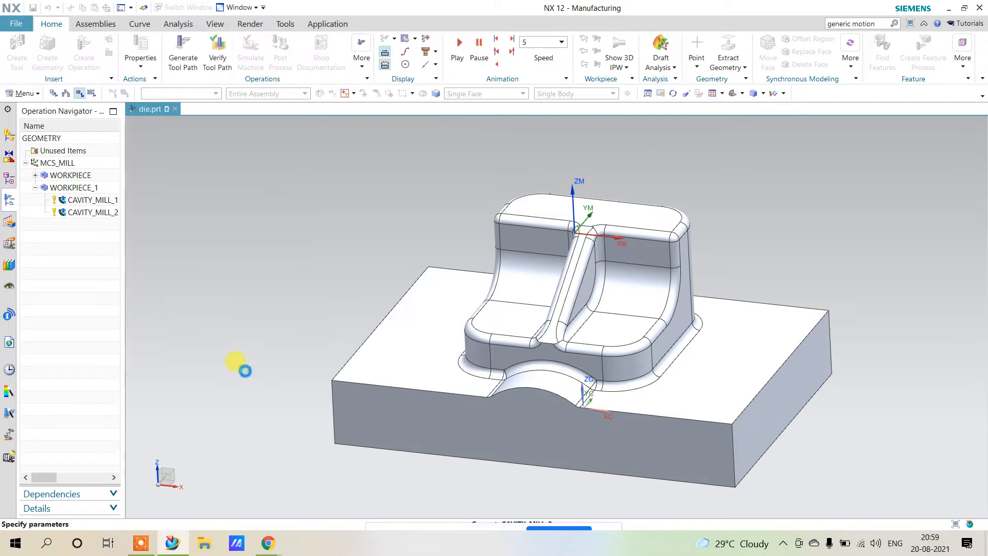
pyautogui.click(252, 504)
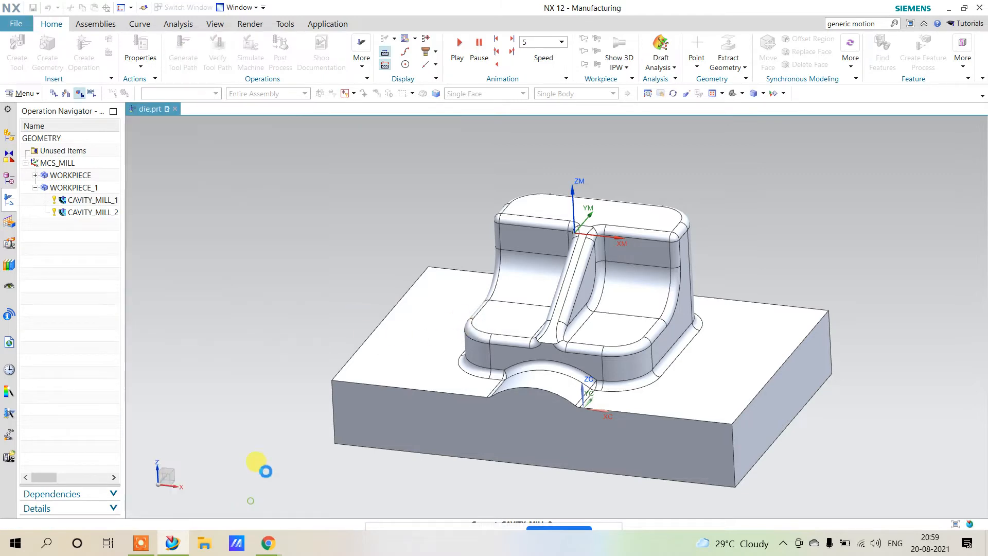
# Copy the MILL_16 tool in the machine tool view and paste the copy inside GENERIC_MACHINE
pyautogui.moveTo(609, 176)
pyautogui.mouseDown(button='middle')
pyautogui.moveTo(616, 178)
pyautogui.moveTo(595, 166)
pyautogui.moveTo(597, 175)
pyautogui.mouseUp(button='middle')
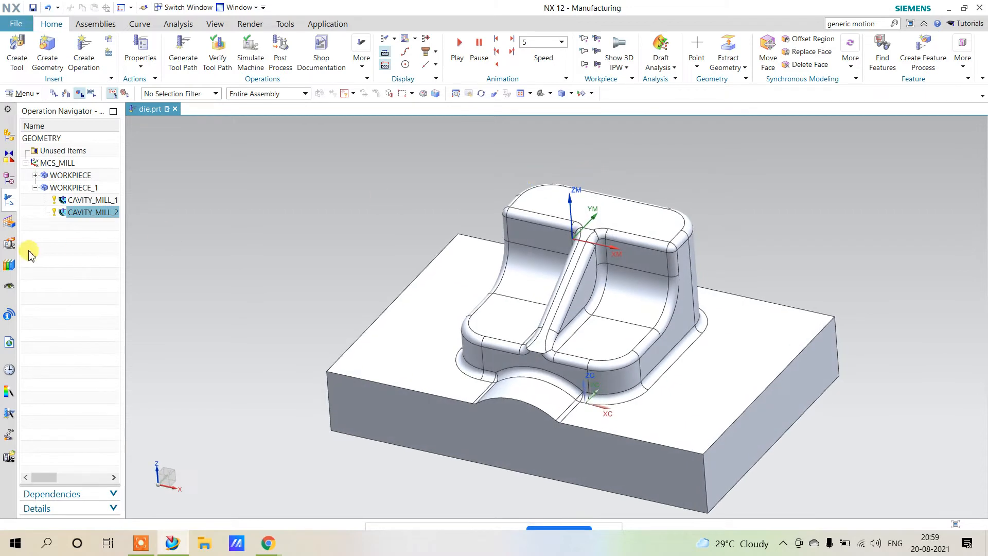
pyautogui.click(66, 93)
pyautogui.click(53, 225)
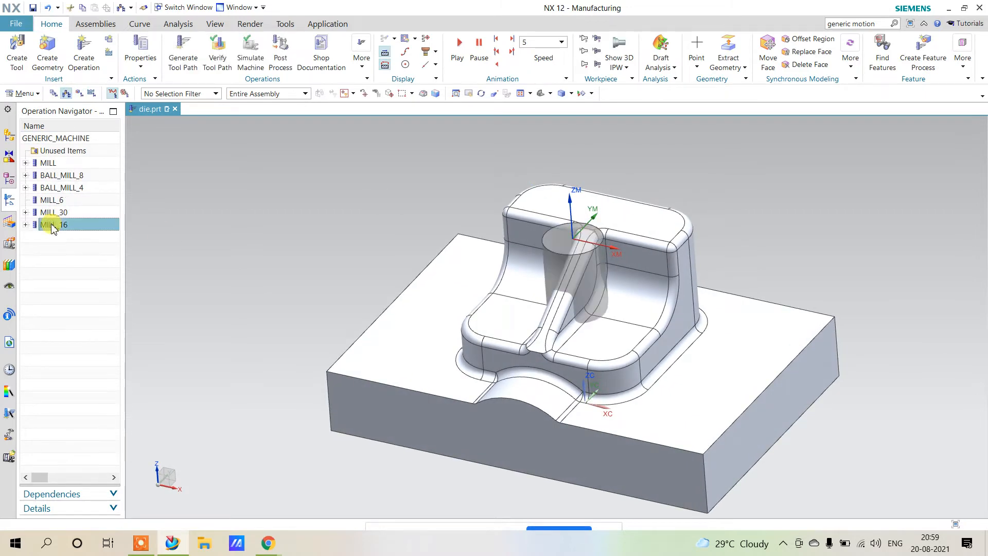
pyautogui.rightClick(51, 225)
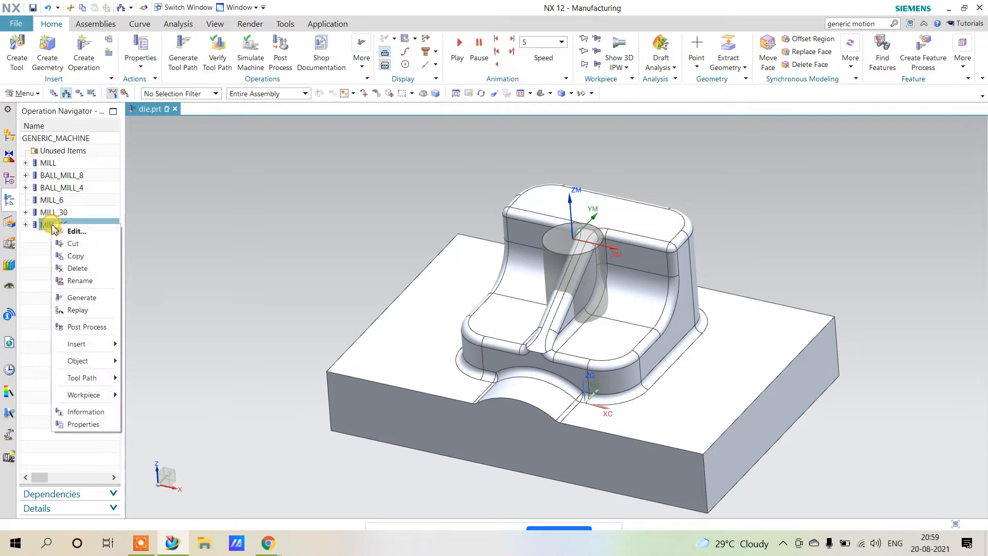
pyautogui.click(83, 253)
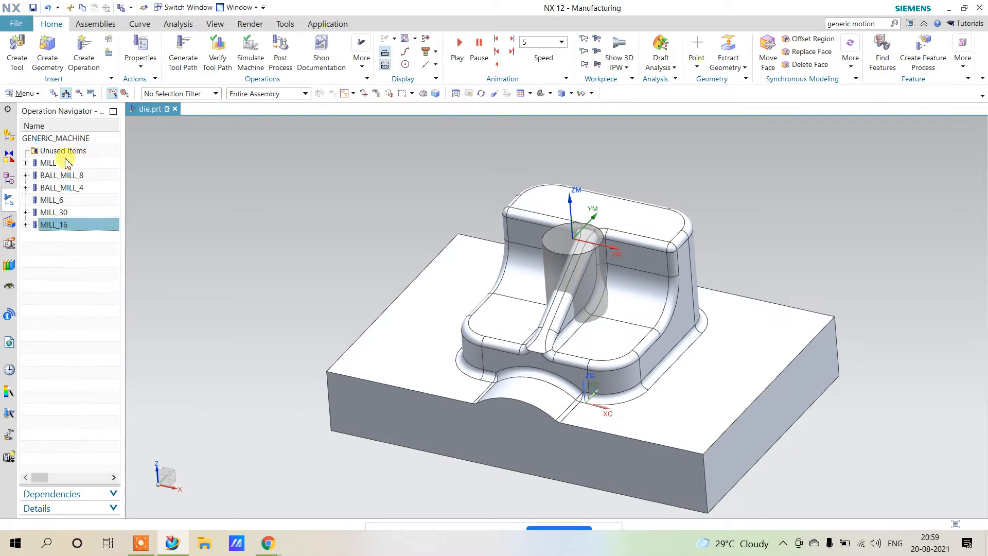
pyautogui.rightClick(70, 138)
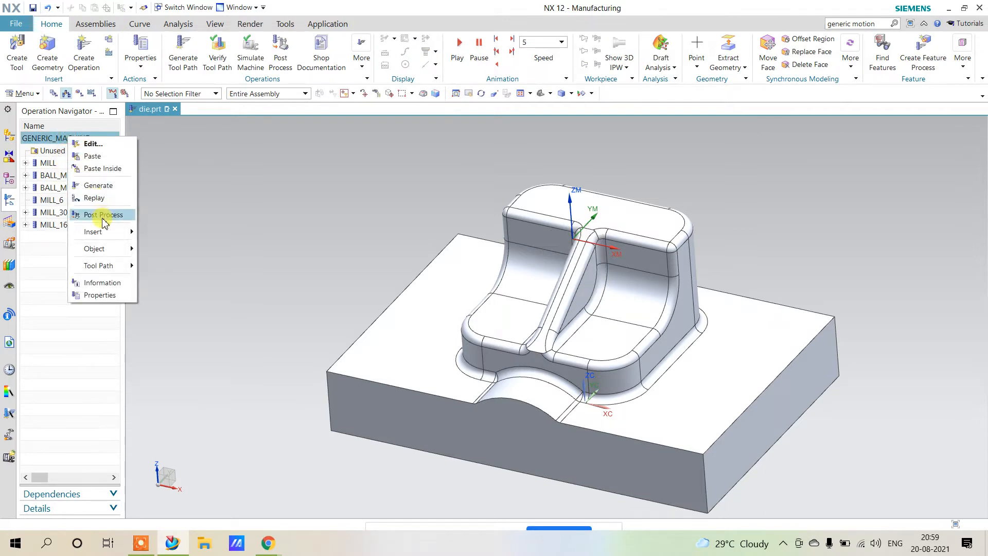
pyautogui.click(102, 169)
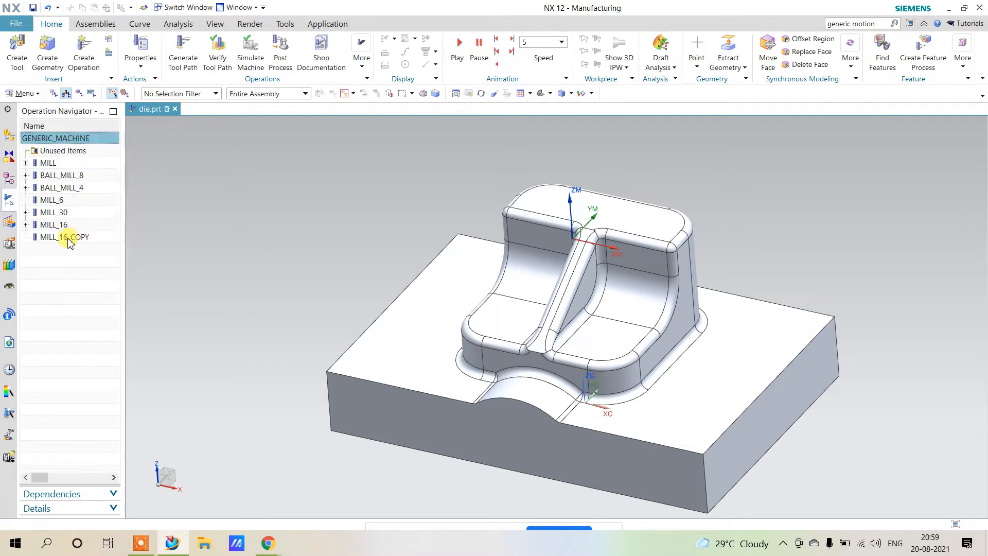
# Set the copied tool's diameter to 8 mm and lower radius to 1 mm, and place its preview on the block's upper surface
pyautogui.click(64, 237)
pyautogui.doubleClick(65, 237)
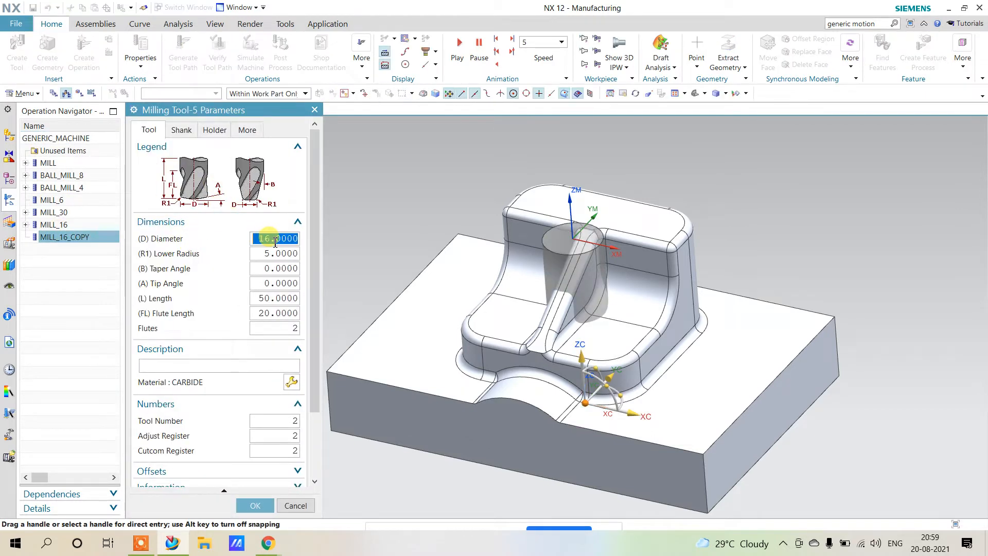
pyautogui.write('8')
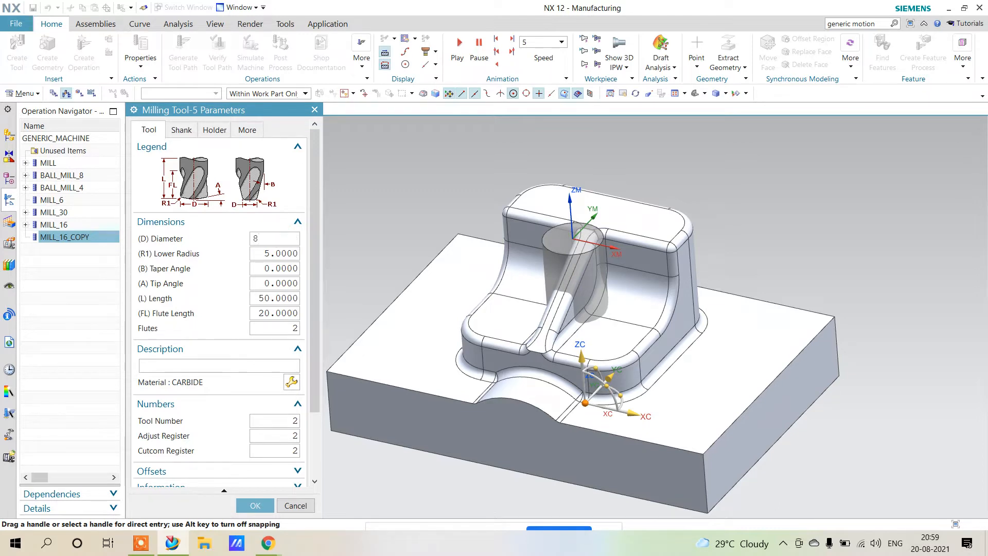
pyautogui.press('Return')
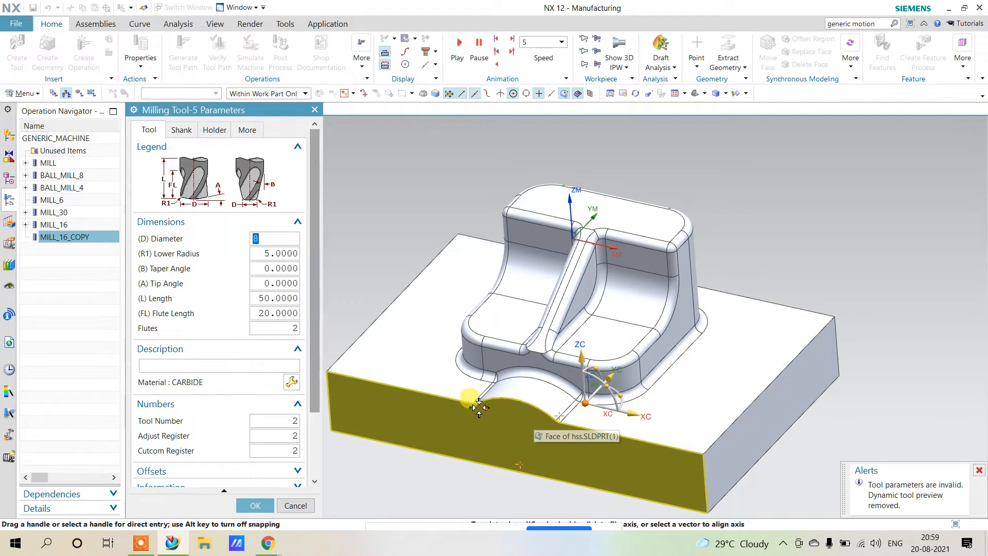
pyautogui.click(272, 252)
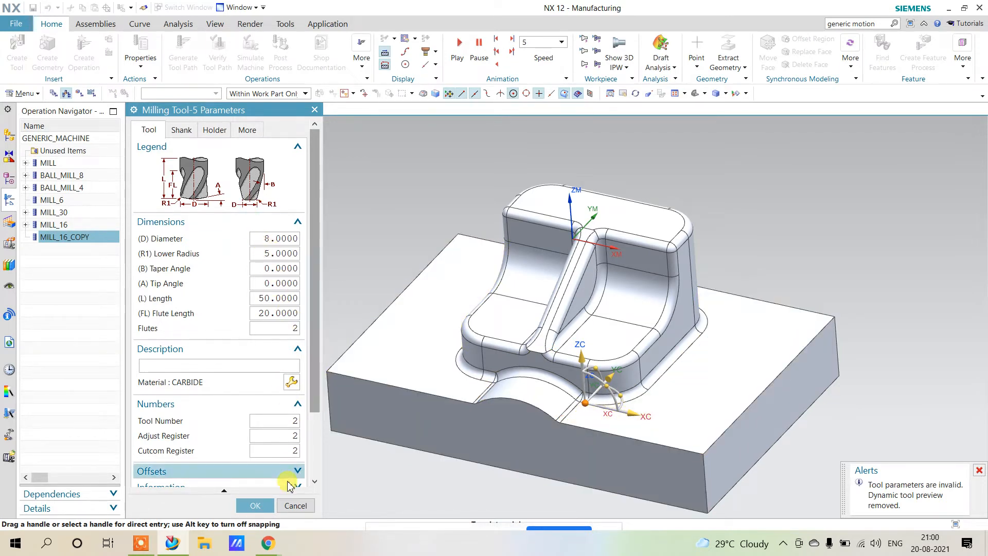
pyautogui.doubleClick(277, 254)
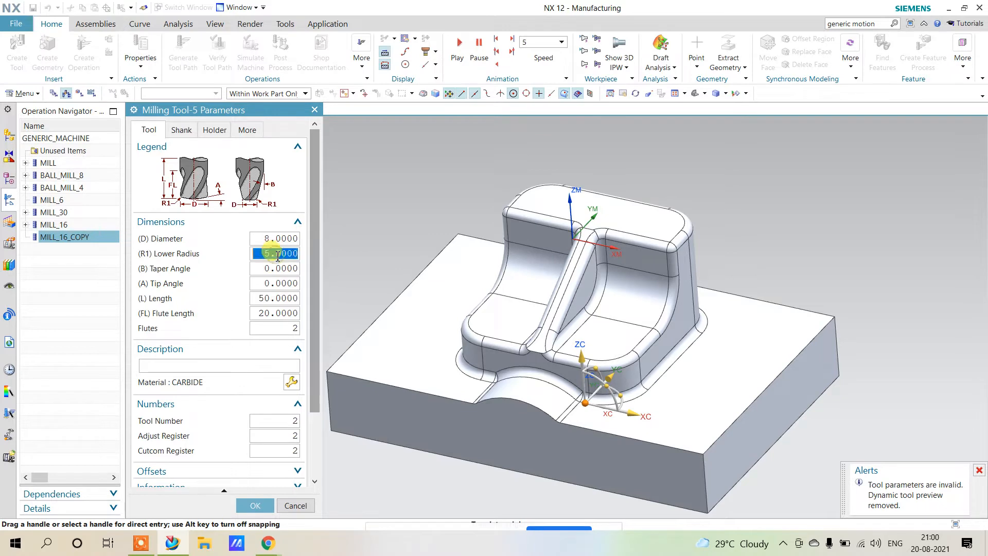
pyautogui.write('1')
pyautogui.doubleClick(277, 254)
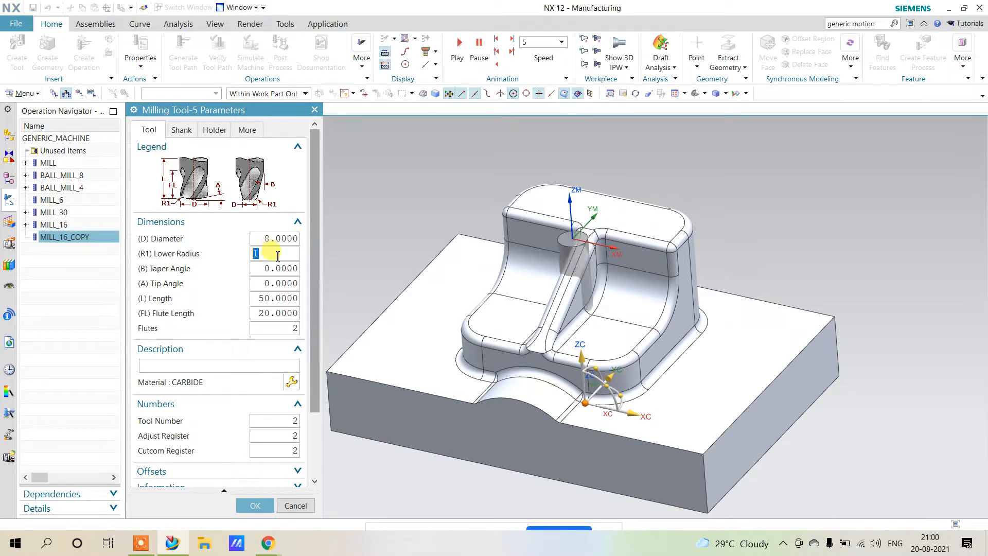
pyautogui.click(790, 331)
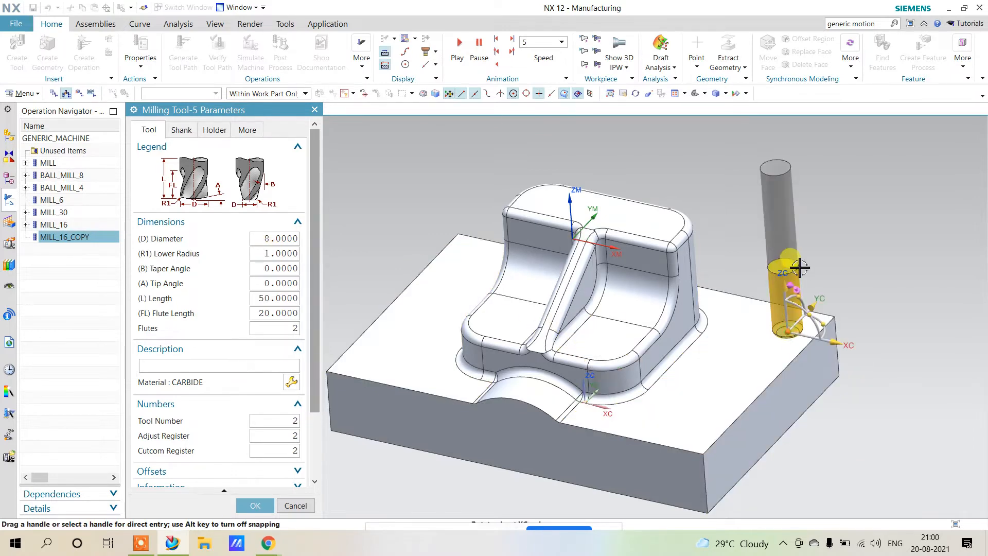
pyautogui.moveTo(868, 260)
pyautogui.mouseDown(button='middle')
pyautogui.moveTo(865, 231)
pyautogui.moveTo(865, 242)
pyautogui.mouseUp(button='middle')
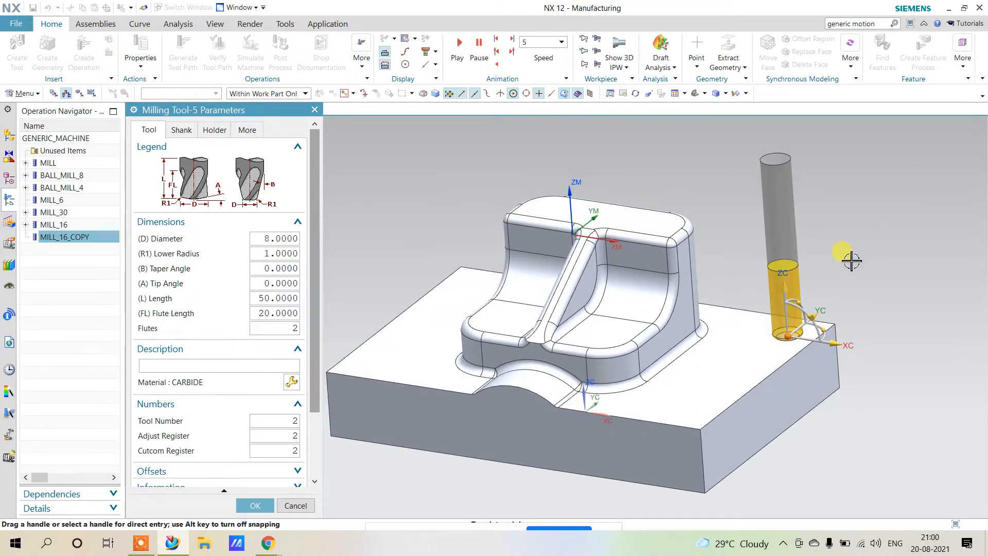
# Set the copied tool's tool number, adjust register and cutcom register to 3 and accept the tool parameters
pyautogui.moveTo(289, 418); pyautogui.dragTo(304, 455)
pyautogui.write('3')
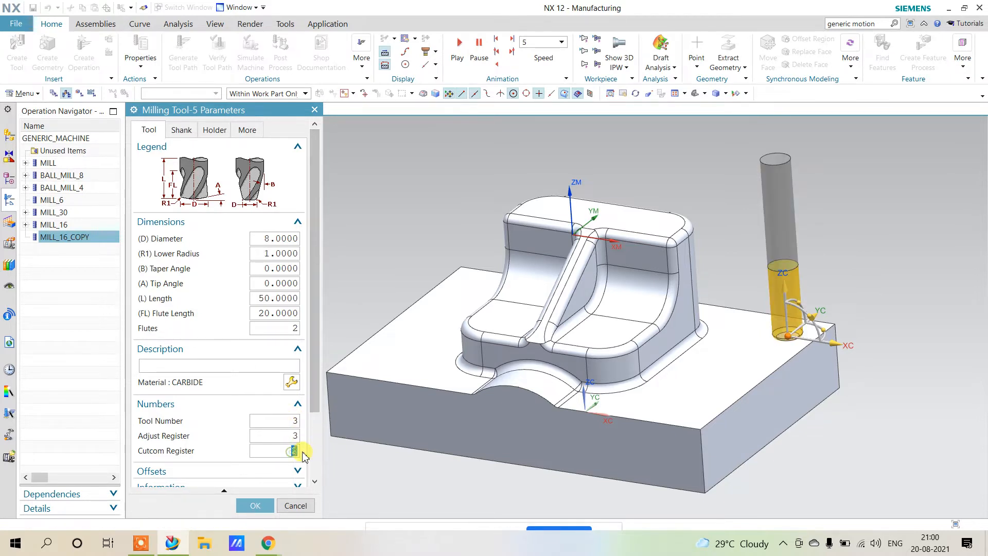
pyautogui.write('3')
pyautogui.click(254, 505)
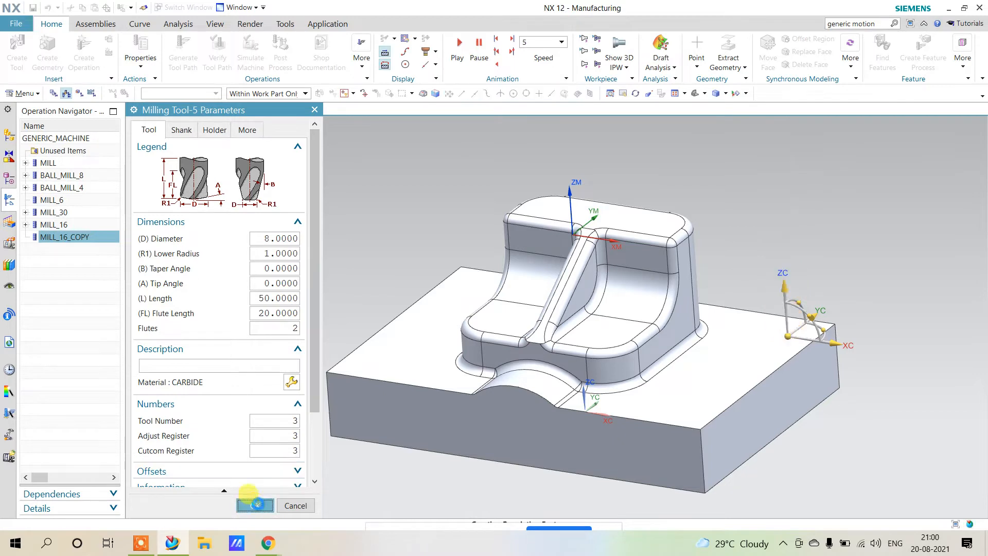
# Rename the copied tool MILL_16_COPY as MILL_8
pyautogui.rightClick(75, 241)
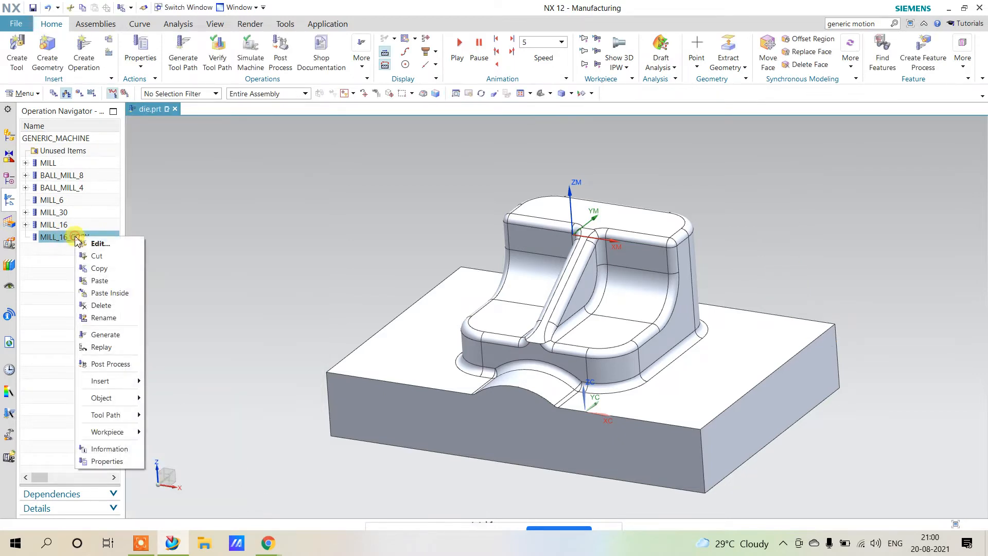
pyautogui.click(112, 318)
pyautogui.press('Right')
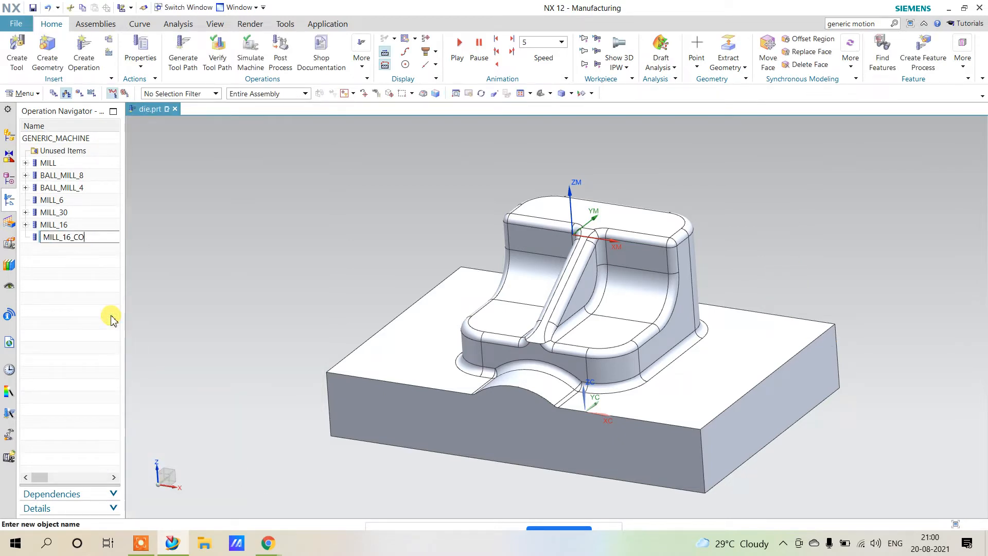
pyautogui.write('8')
pyautogui.press('Return')
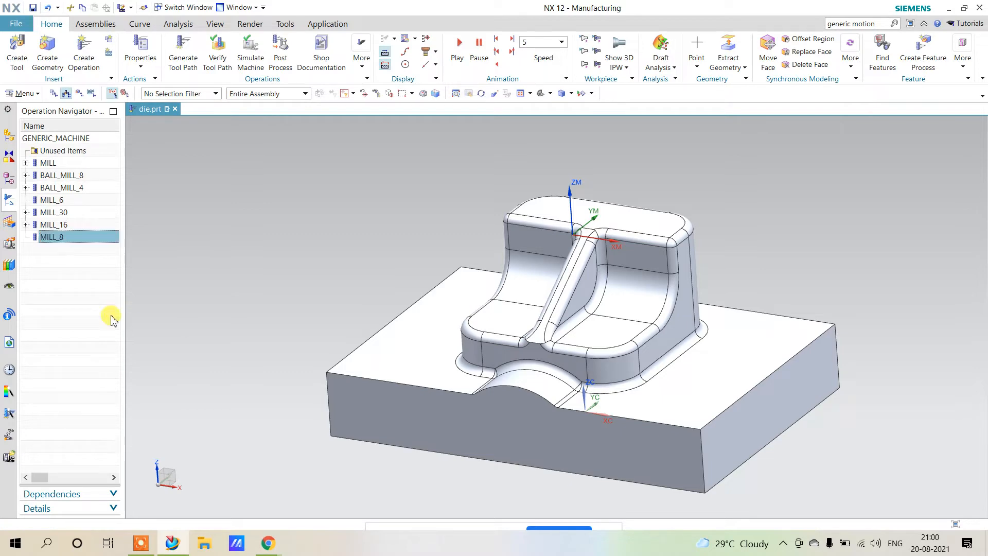
# Create a mill_contour Rest Milling operation named REST_MILLING with tool MILL_8, geometry WORKPIECE_1 and method MILL_SEMI_FINISH
pyautogui.click(72, 58)
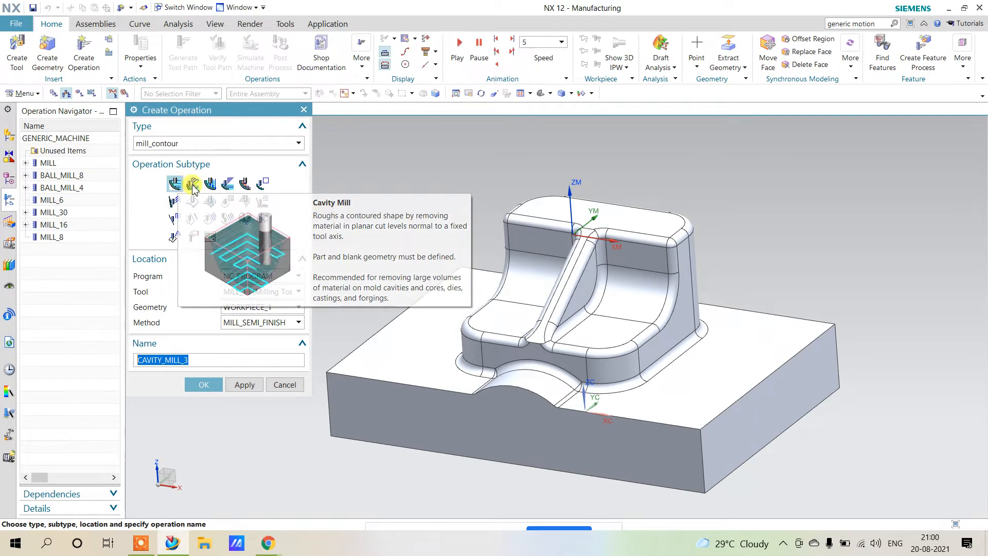
pyautogui.click(249, 185)
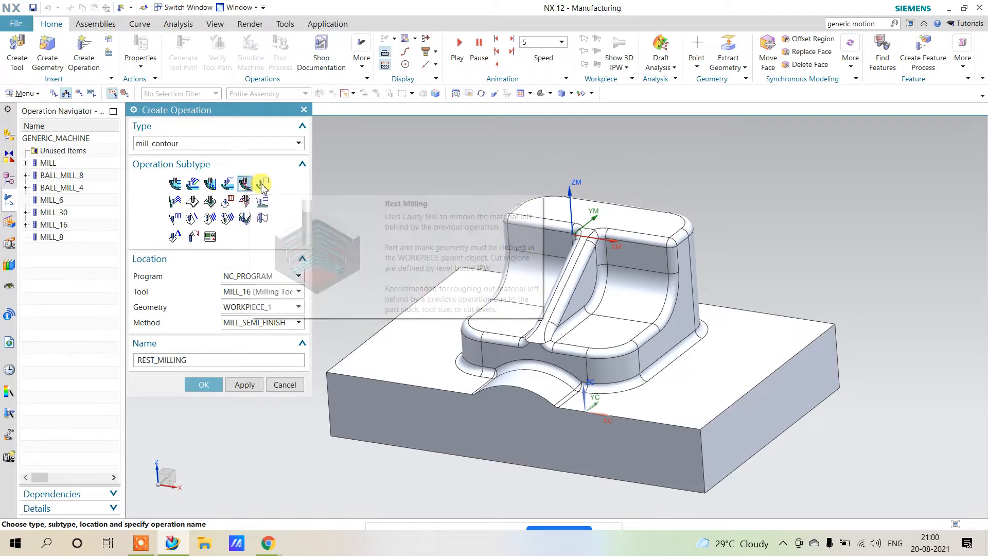
pyautogui.click(259, 292)
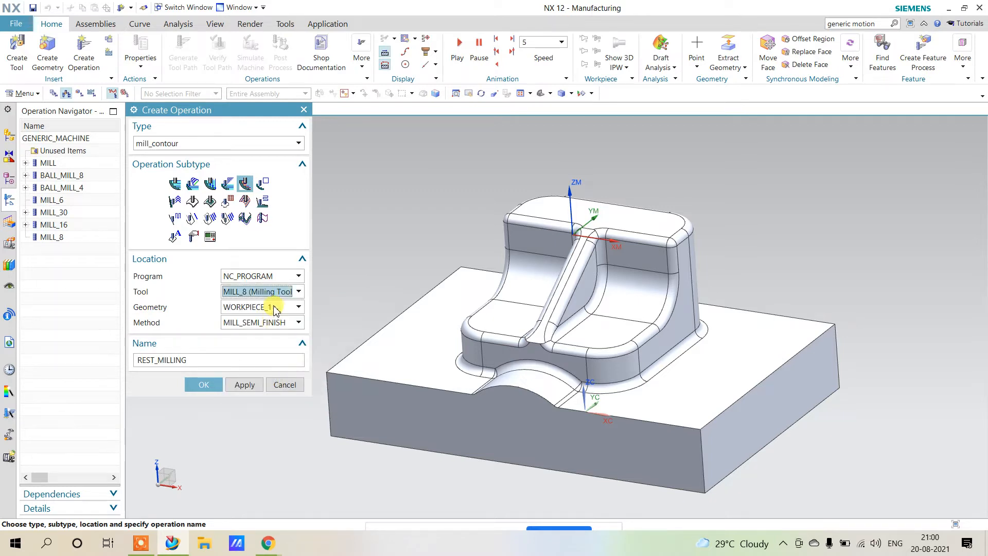
pyautogui.click(204, 385)
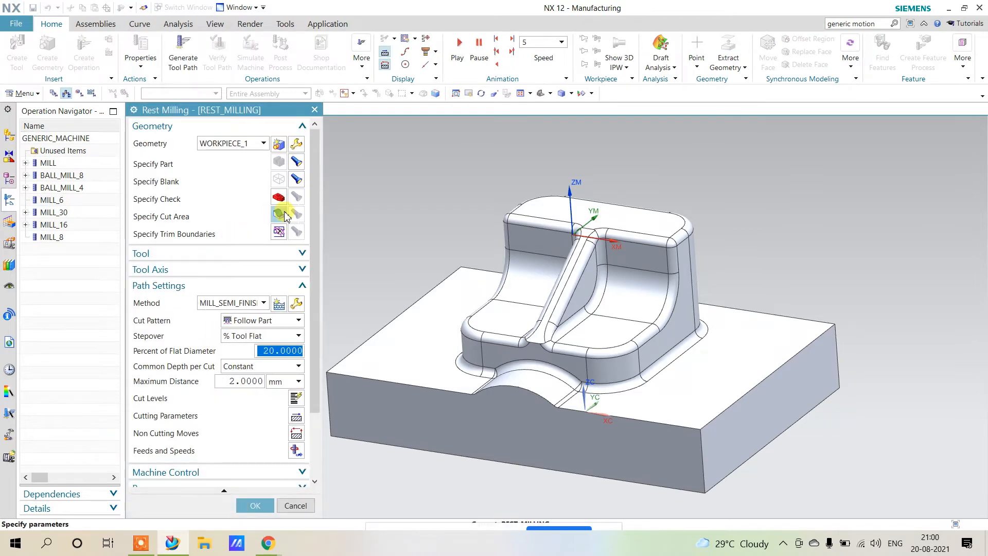
# Specify the rest milling cut area as all faces of the raised die form and the base block's upper surface
pyautogui.click(284, 211)
pyautogui.hotkey('ctrl', 'alt', 'f')
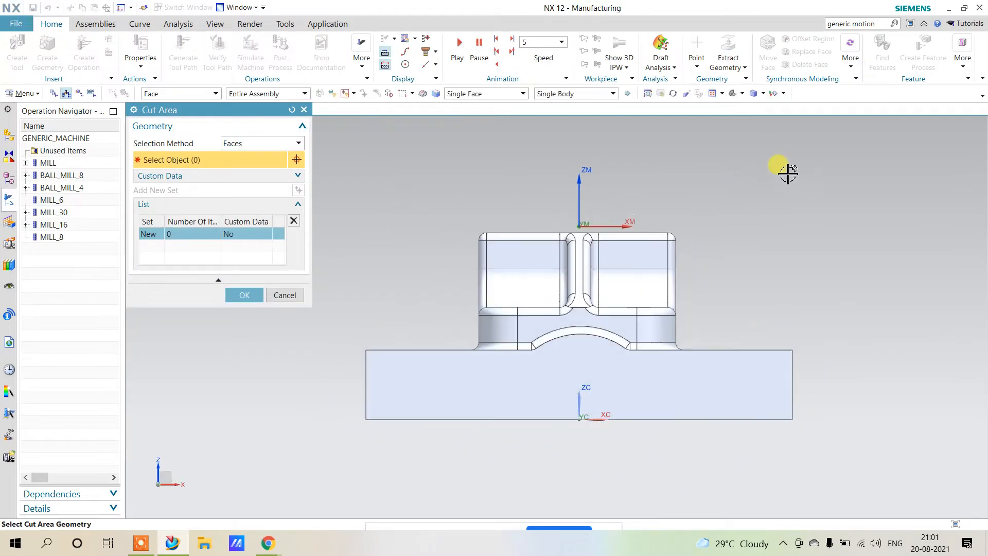
pyautogui.moveTo(818, 166); pyautogui.dragTo(347, 364)
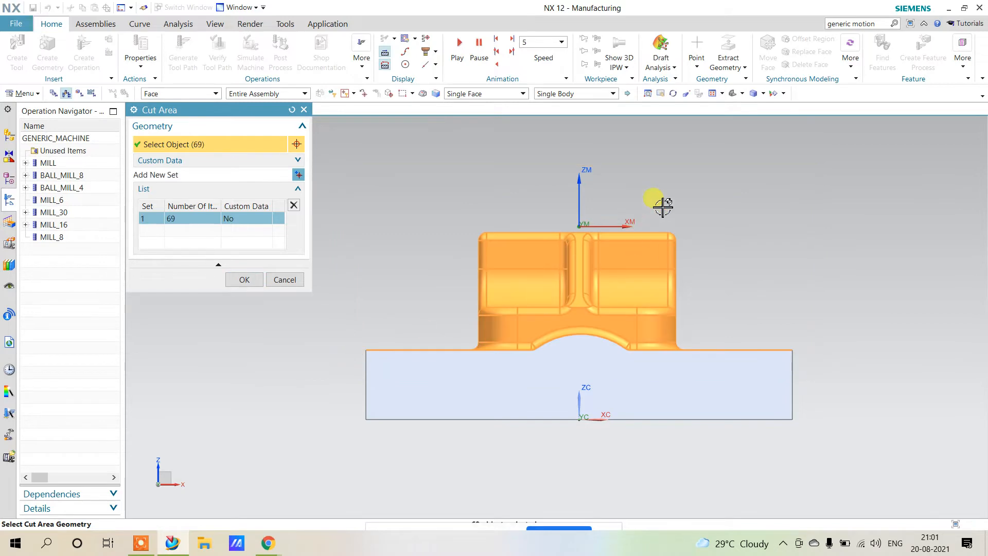
pyautogui.moveTo(658, 202); pyautogui.dragTo(632, 248, button='middle')
pyautogui.click(245, 280)
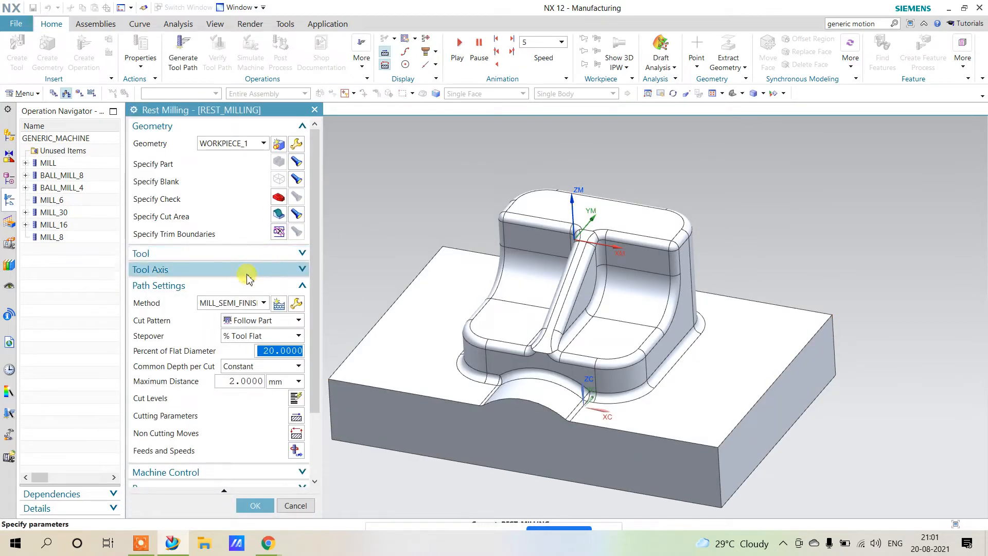
# Set the rest milling cut pattern to Follow Periphery and the maximum distance per cut to 0.2 mm
pyautogui.click(299, 303)
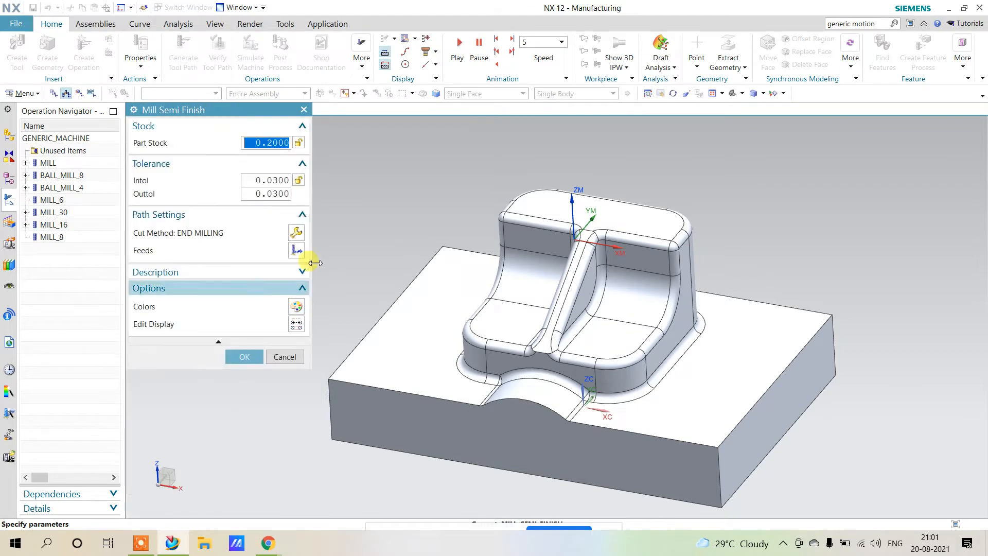
pyautogui.click(285, 356)
pyautogui.scroll(-3, 288, 354)
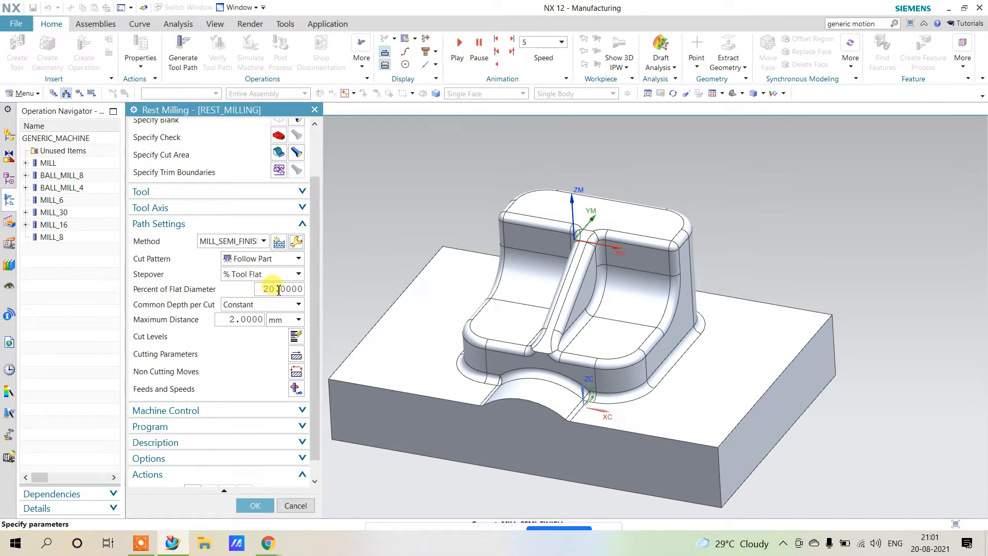
pyautogui.click(283, 260)
pyautogui.click(273, 283)
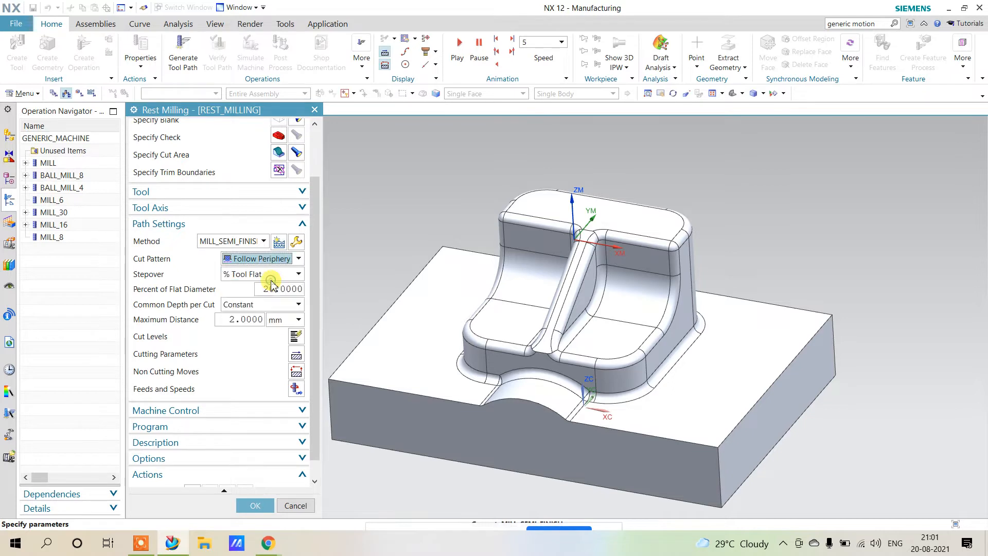
pyautogui.doubleClick(244, 321)
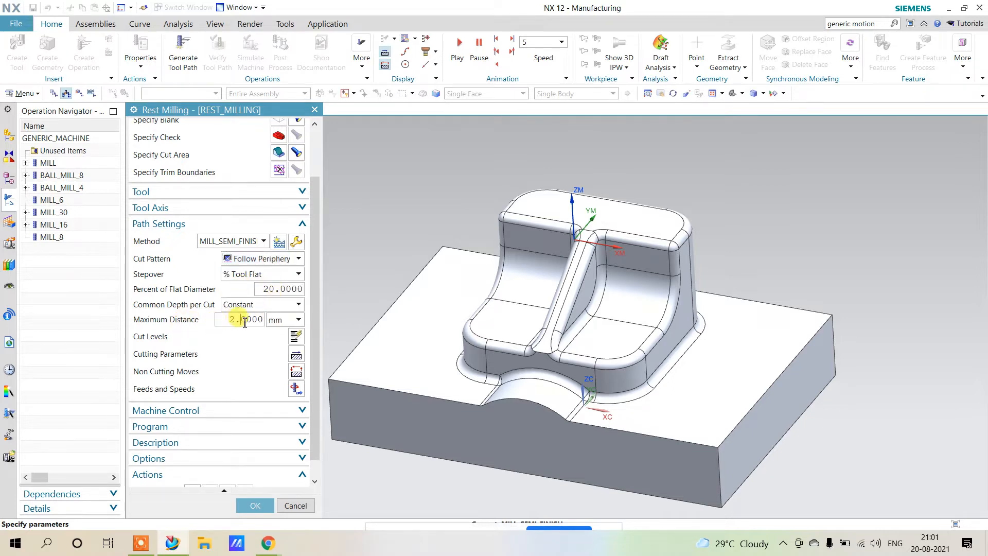
pyautogui.write('.2')
# Check the in-process workpiece setting in the rest milling operation's containment parameters
pyautogui.click(296, 355)
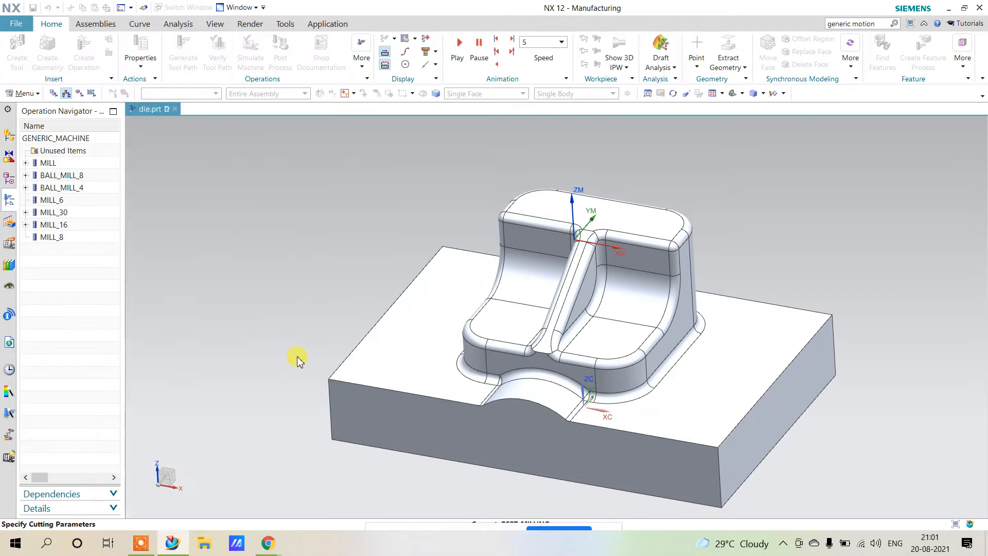
pyautogui.click(237, 131)
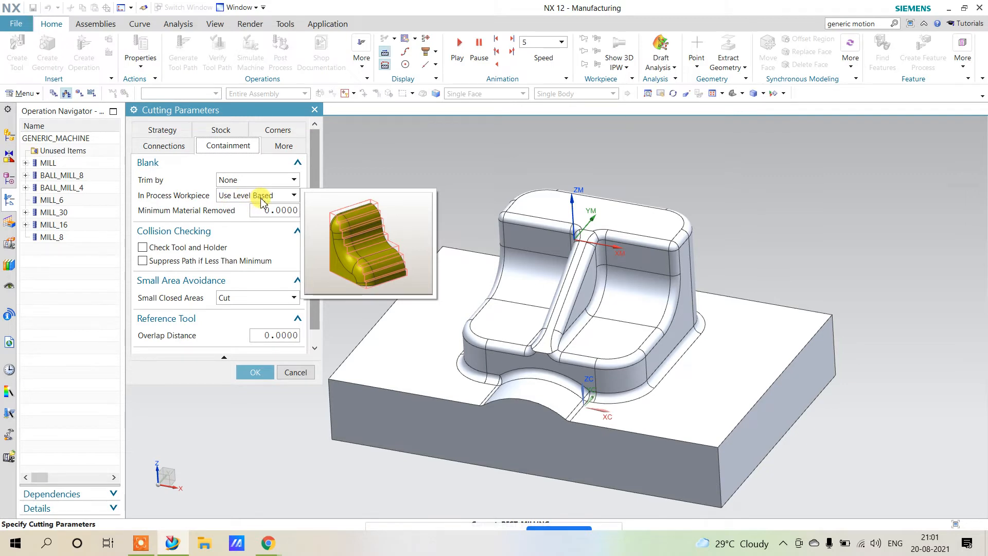
pyautogui.click(288, 372)
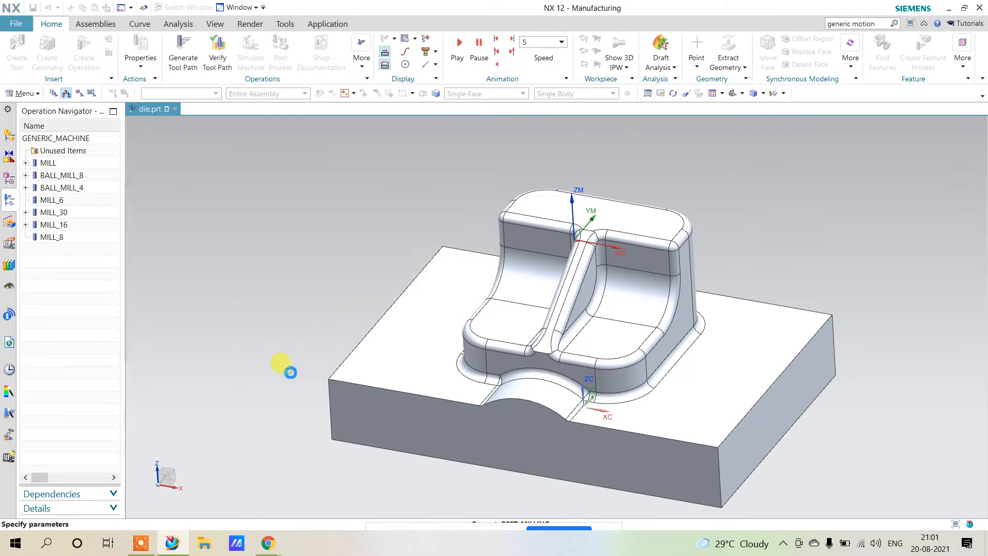
# Generate the REST_MILLING tool path, inspect it on the die and accept the operation
pyautogui.scroll(-1, 293, 373)
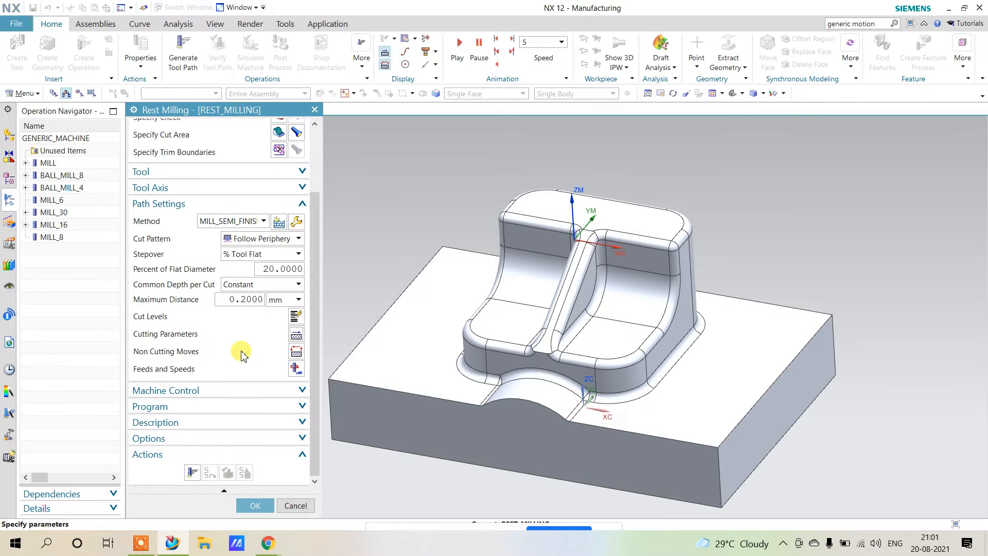
pyautogui.click(194, 478)
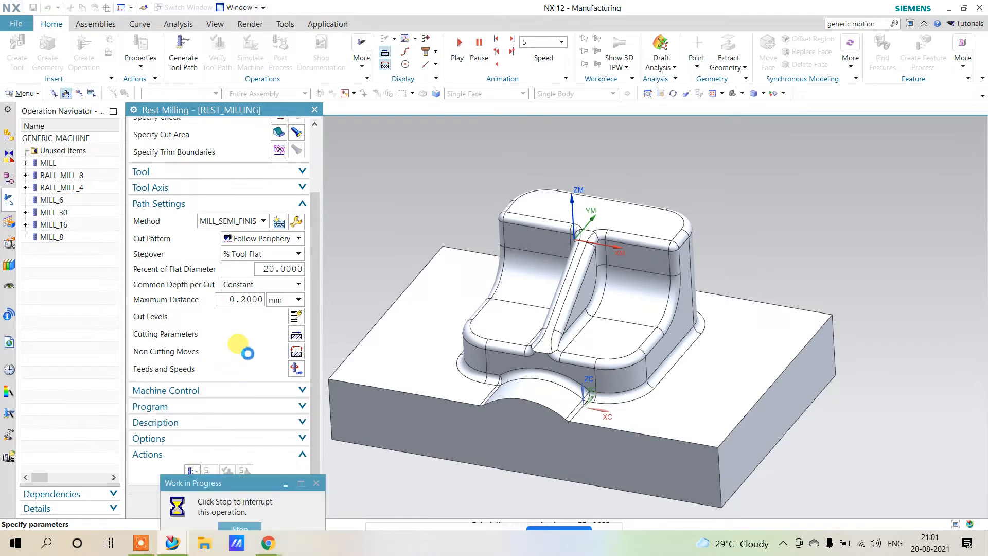
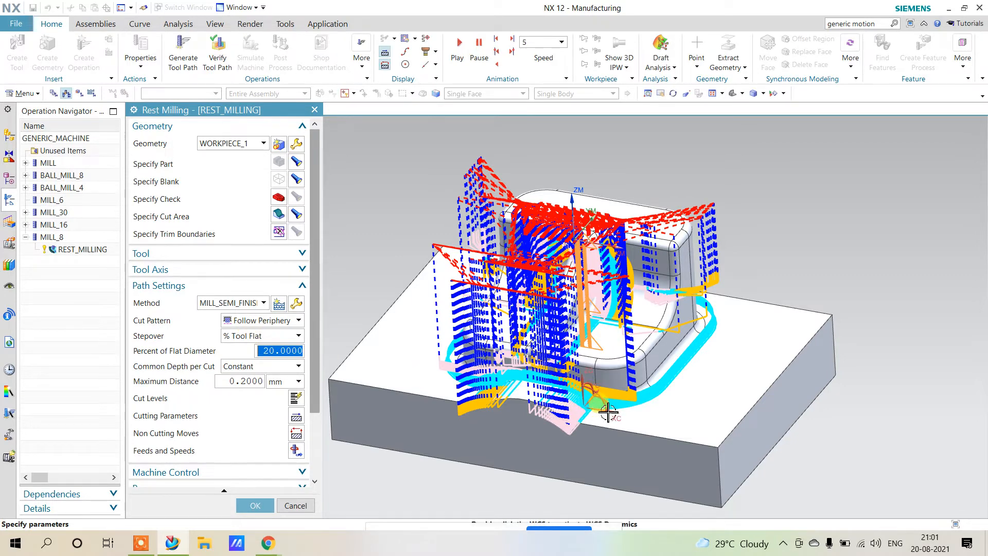
pyautogui.moveTo(585, 449); pyautogui.dragTo(586, 432, button='middle')
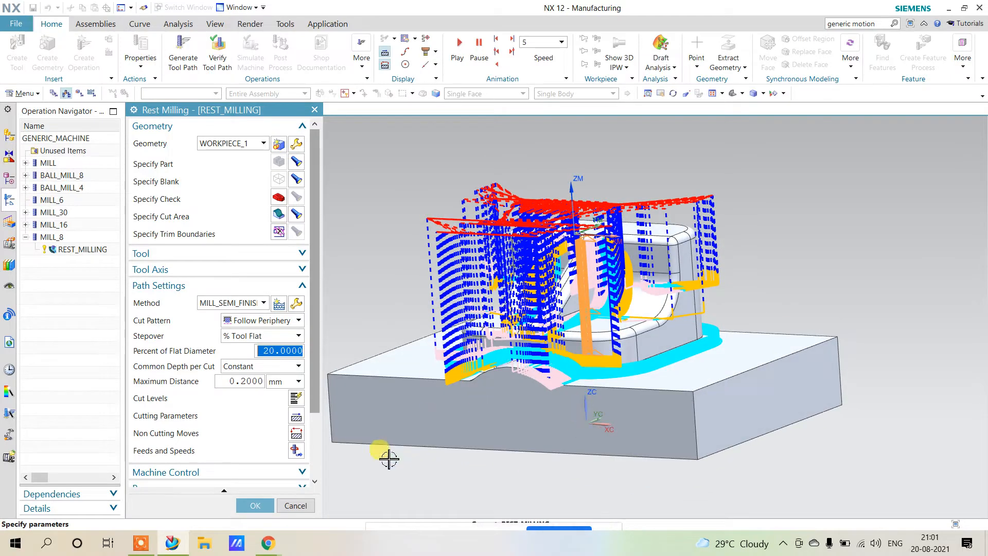
pyautogui.click(255, 505)
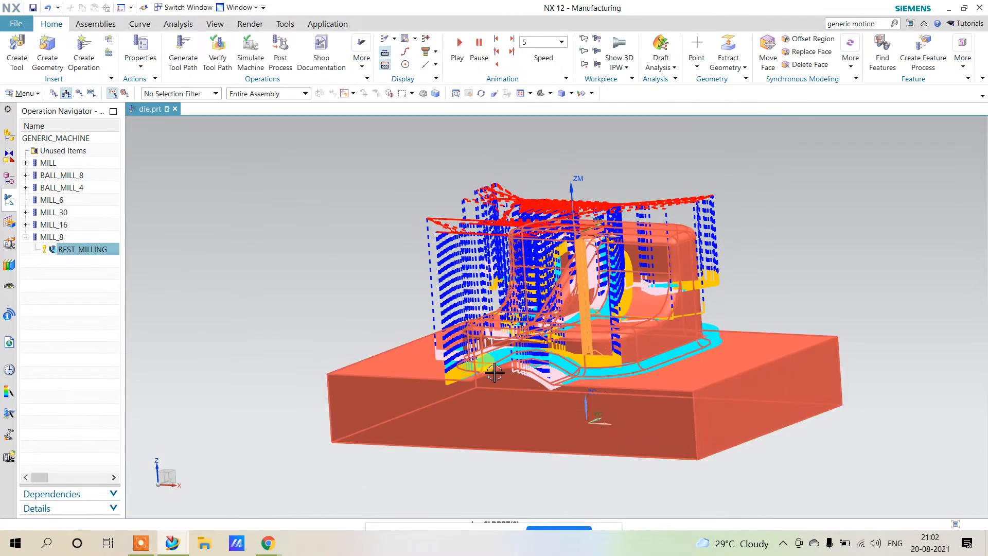
# Switch the operation list to the geometry view to show the operations under WORKPIECE_1
pyautogui.moveTo(404, 289); pyautogui.dragTo(407, 292, button='middle')
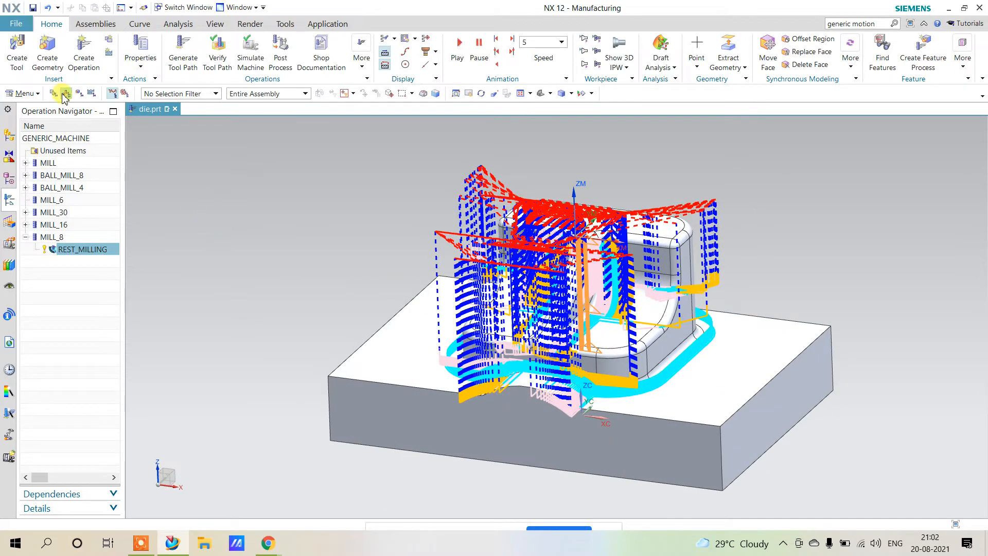
pyautogui.click(79, 93)
pyautogui.click(71, 247)
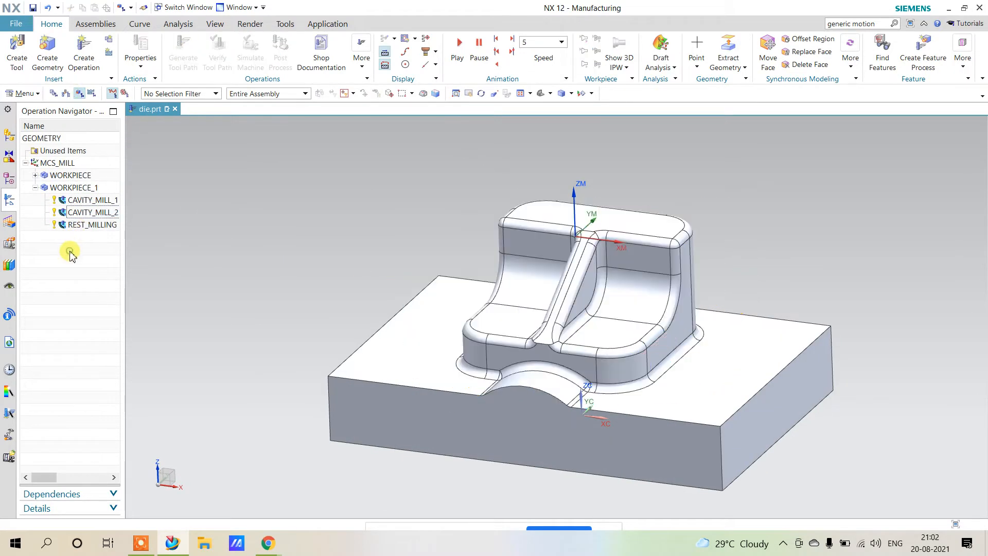
# Try relocating the MCS_MILL origin to the base block's upper corner at its minimum X and Y
pyautogui.click(54, 165)
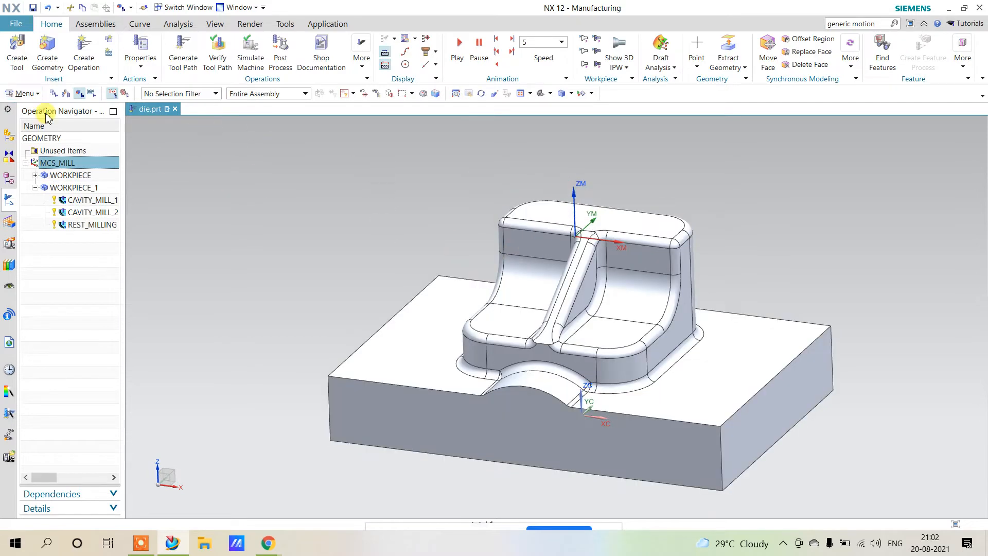
pyautogui.doubleClick(64, 166)
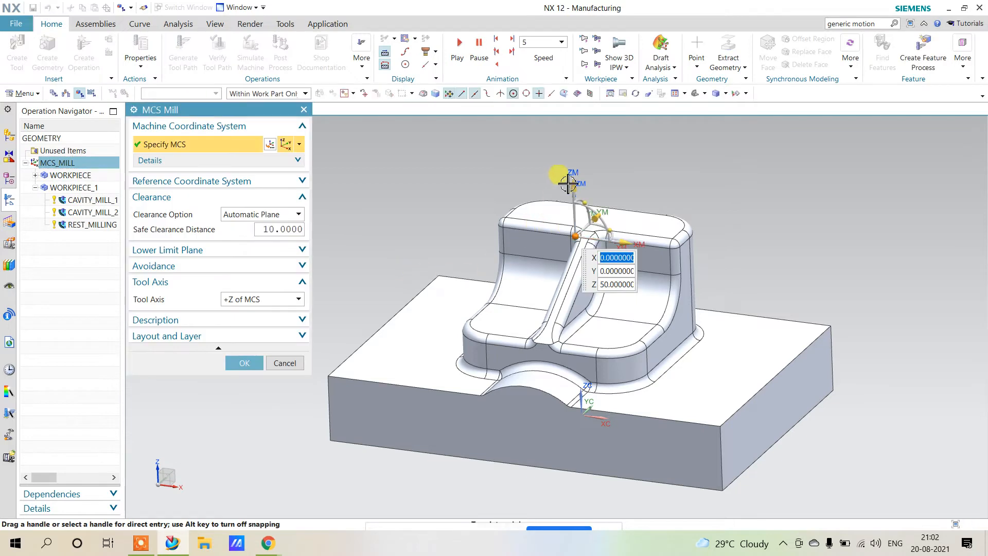
pyautogui.click(328, 375)
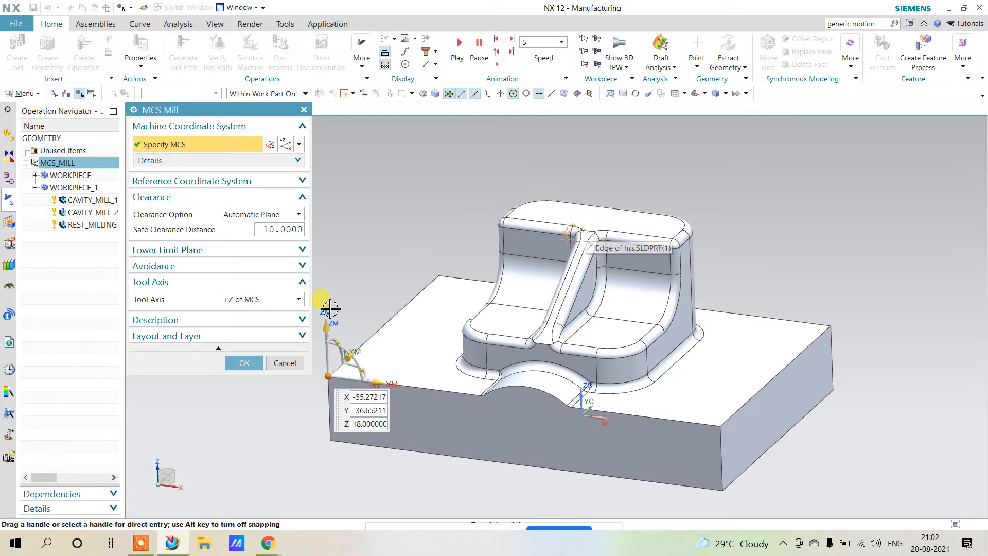
pyautogui.click(281, 362)
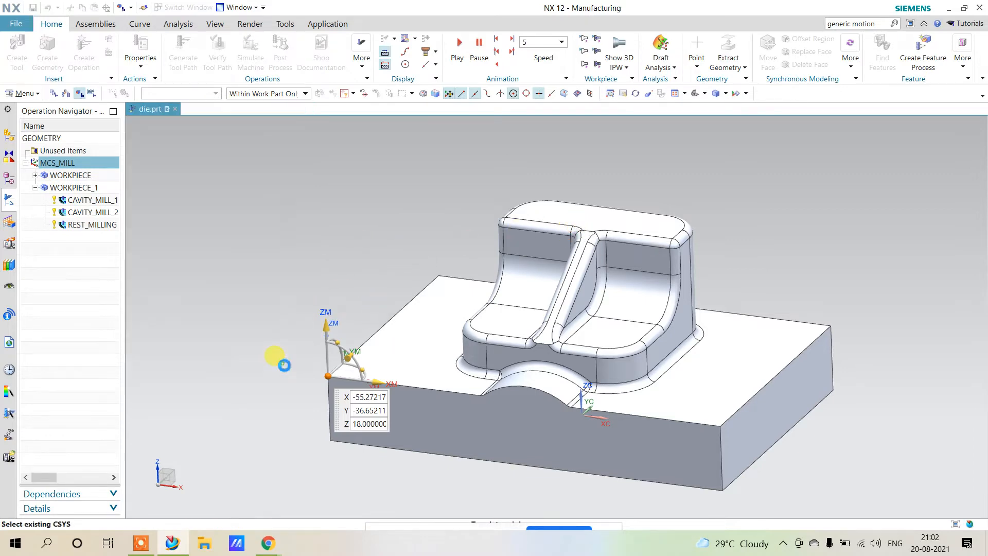
# Open the REST_MILLING operation and bring up the 3D Dynamic verification of its tool path
pyautogui.doubleClick(104, 225)
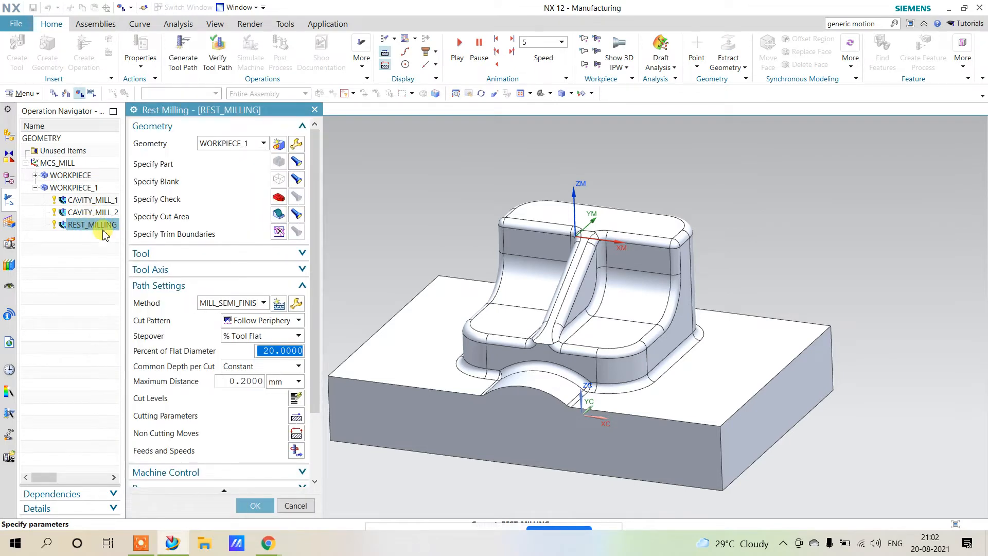
pyautogui.scroll(-6, 310, 307)
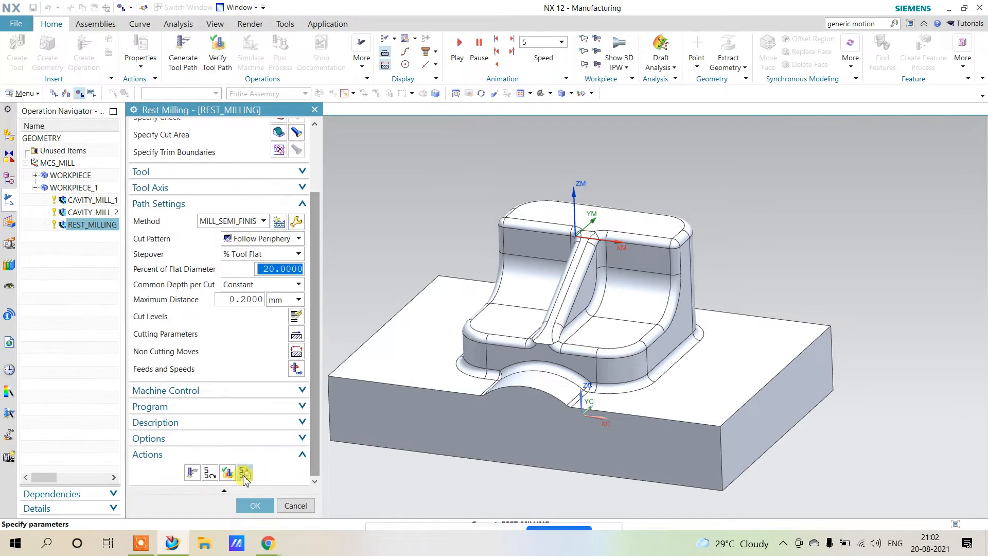
pyautogui.click(227, 470)
pyautogui.moveTo(535, 331); pyautogui.dragTo(540, 329, button='middle')
pyautogui.scroll(-2, 209, 433)
pyautogui.scroll(-1, 209, 433)
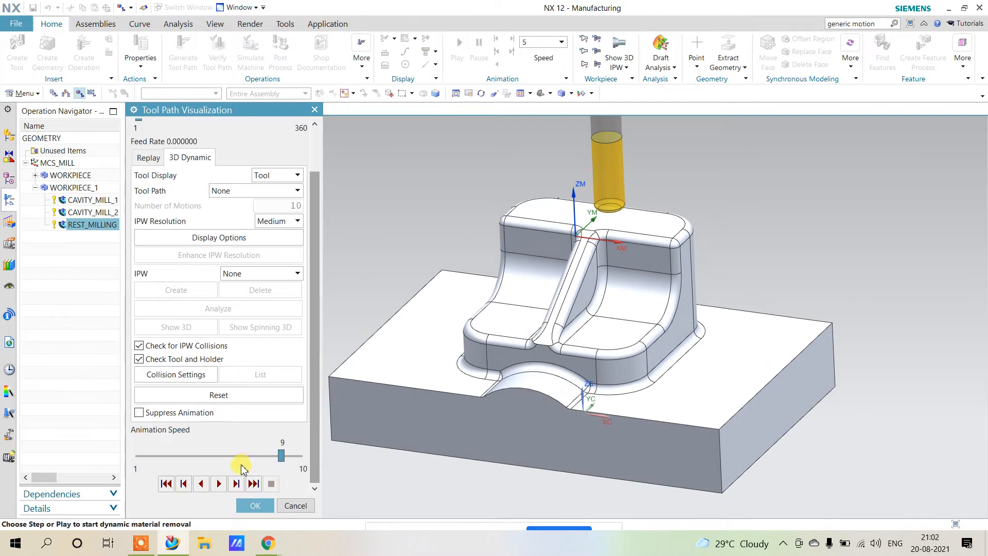
# Turn off Pause on Collision in the IPW collision settings
pyautogui.click(186, 375)
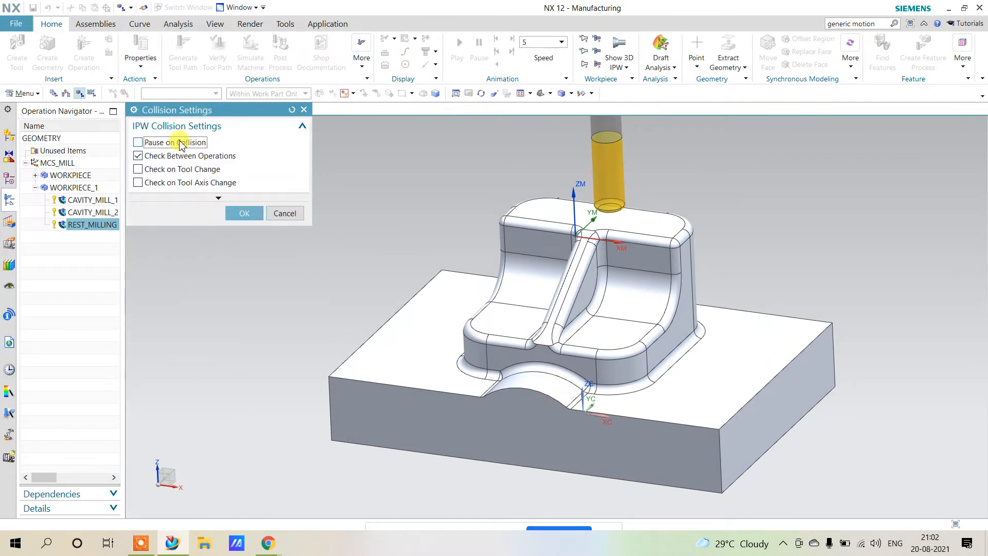
pyautogui.click(179, 143)
pyautogui.click(245, 213)
# Play the 3D Dynamic material removal for REST_MILLING, and close the verification and the operation
pyautogui.scroll(-3, 248, 330)
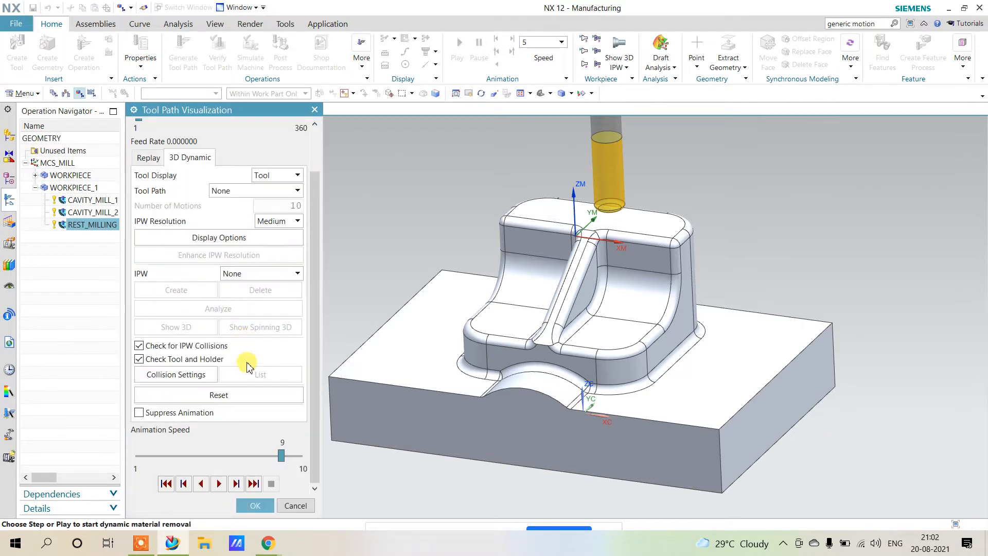
pyautogui.click(219, 483)
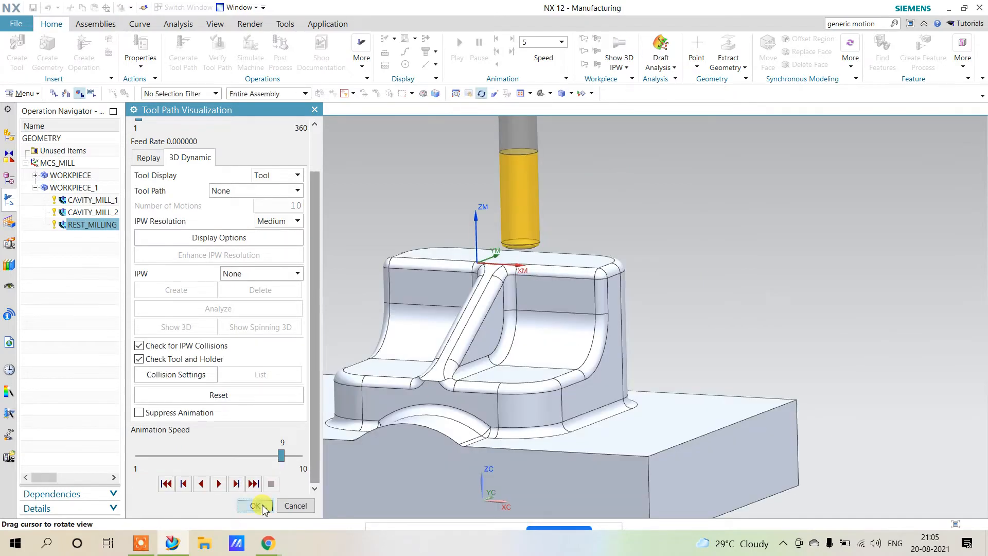
pyautogui.click(260, 506)
pyautogui.moveTo(253, 502); pyautogui.dragTo(281, 222, button='middle')
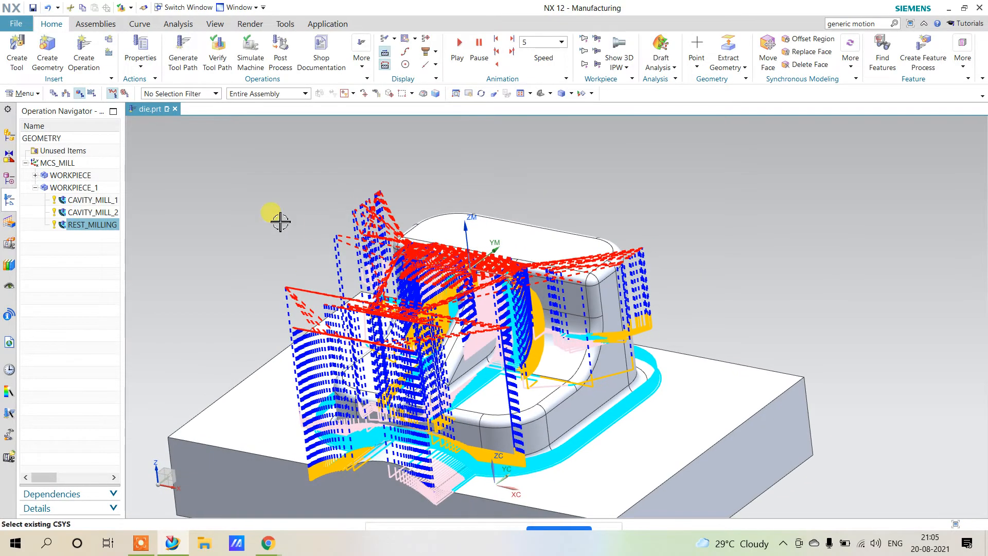
# Compare the tool paths of CAVITY_MILL_2 and REST_MILLING on the die, and clear the operation selection
pyautogui.click(90, 213)
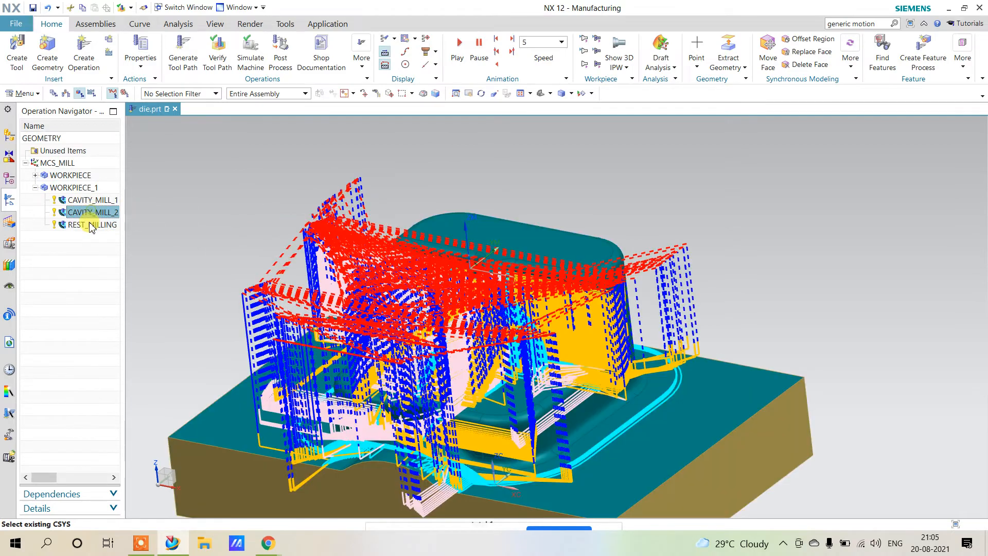
pyautogui.click(91, 226)
pyautogui.click(92, 213)
pyautogui.click(72, 188)
pyautogui.click(57, 274)
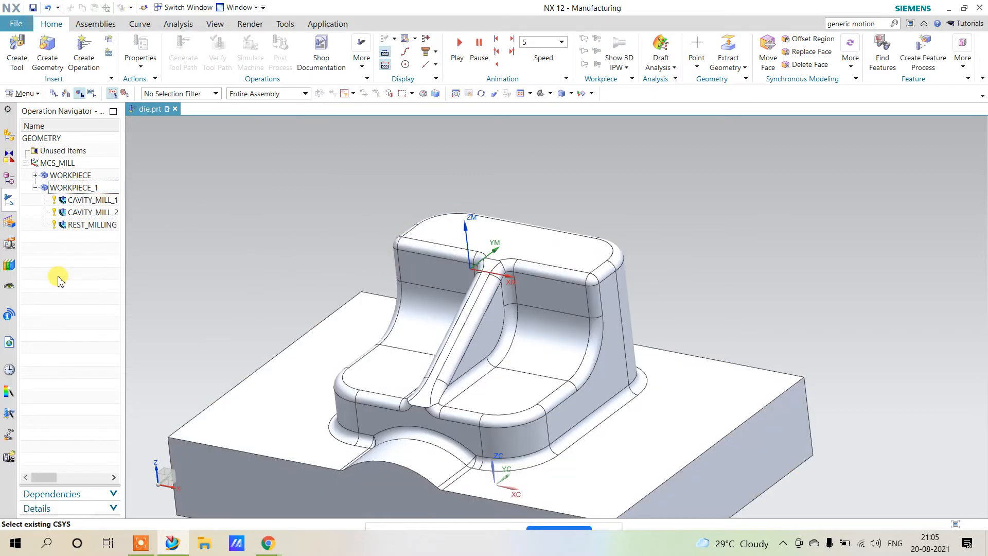
pyautogui.keyDown('shift'); pyautogui.moveTo(432, 236); pyautogui.dragTo(441, 196, button='middle'); pyautogui.keyUp('shift')
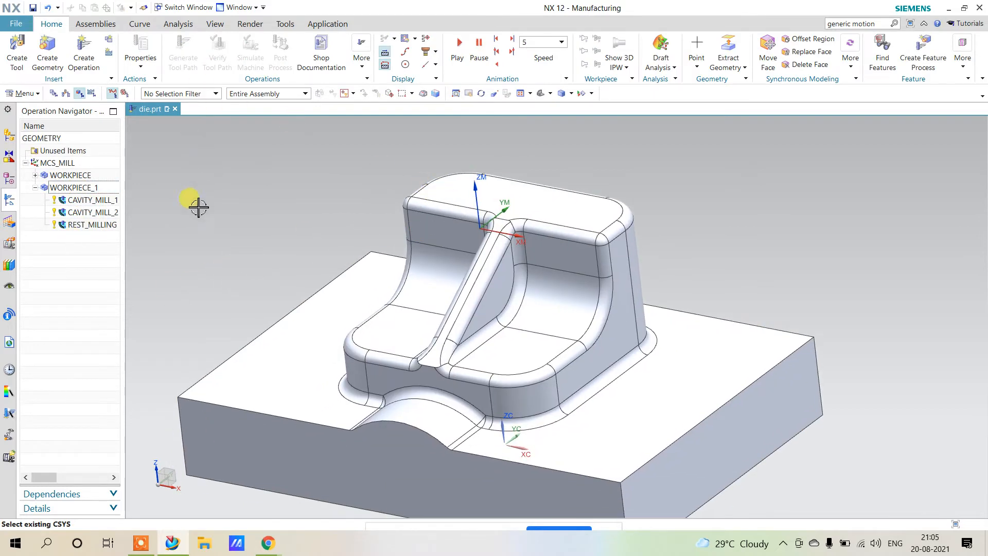
pyautogui.moveTo(265, 249); pyautogui.dragTo(288, 243, button='middle')
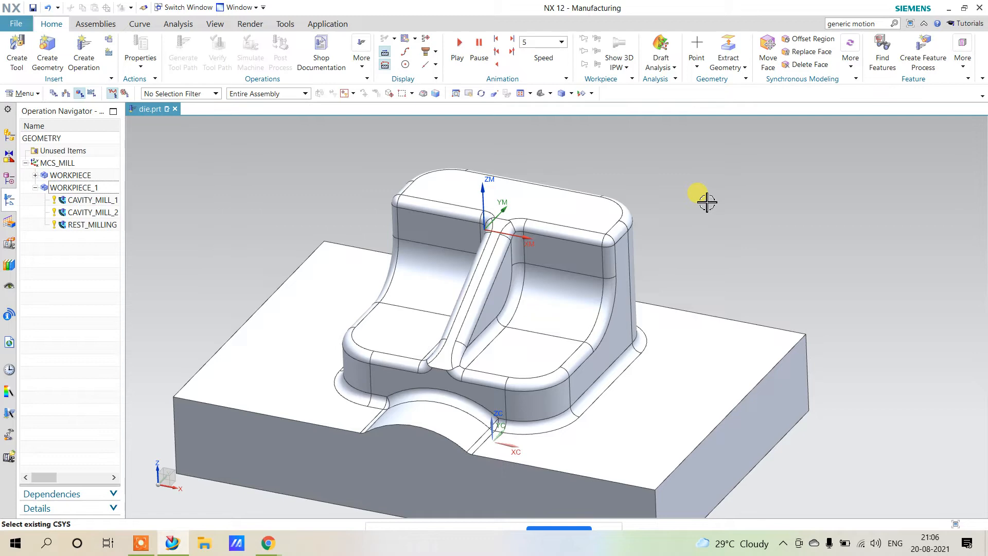
# Open the CAVITY_MILL_1 operation, look at the die from above, and start verifying its tool path
pyautogui.moveTo(227, 225); pyautogui.dragTo(227, 225, button='middle')
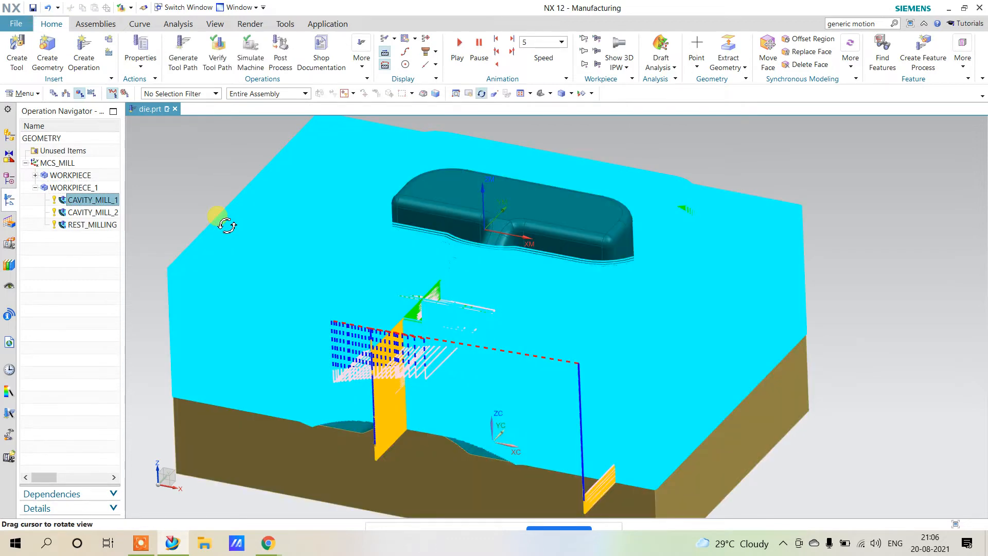
pyautogui.doubleClick(89, 201)
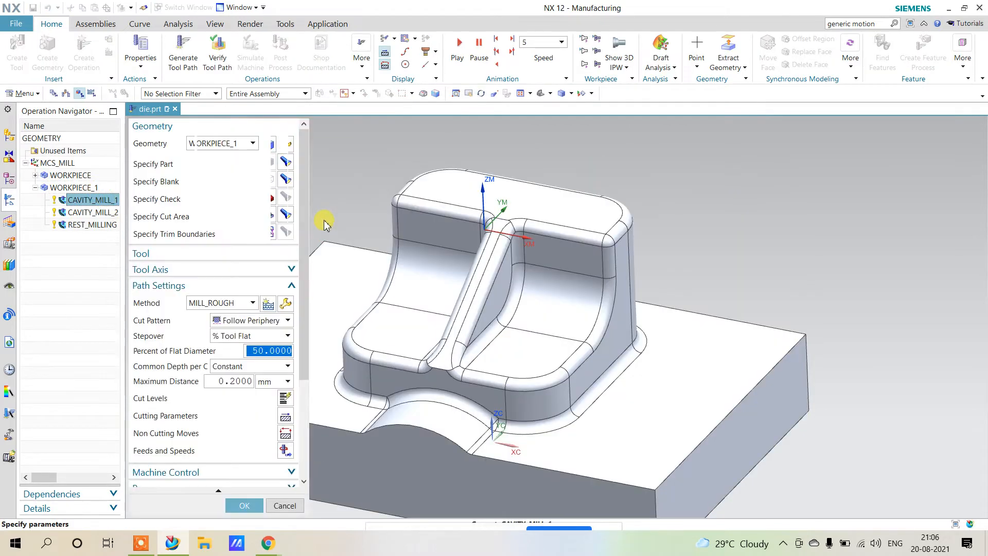
pyautogui.moveTo(663, 242); pyautogui.dragTo(665, 278, button='middle')
pyautogui.press('F8')
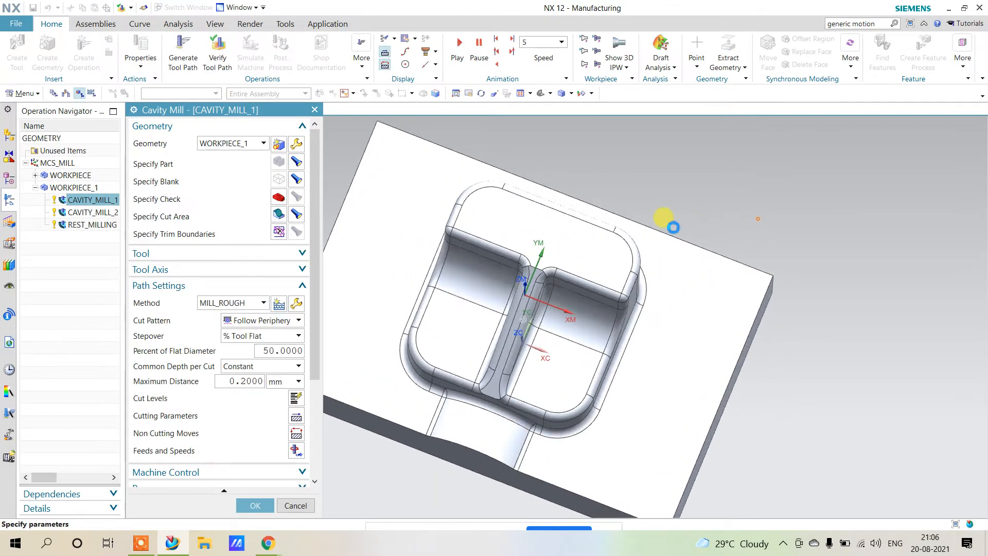
pyautogui.scroll(-3, 251, 401)
pyautogui.scroll(-3, 252, 400)
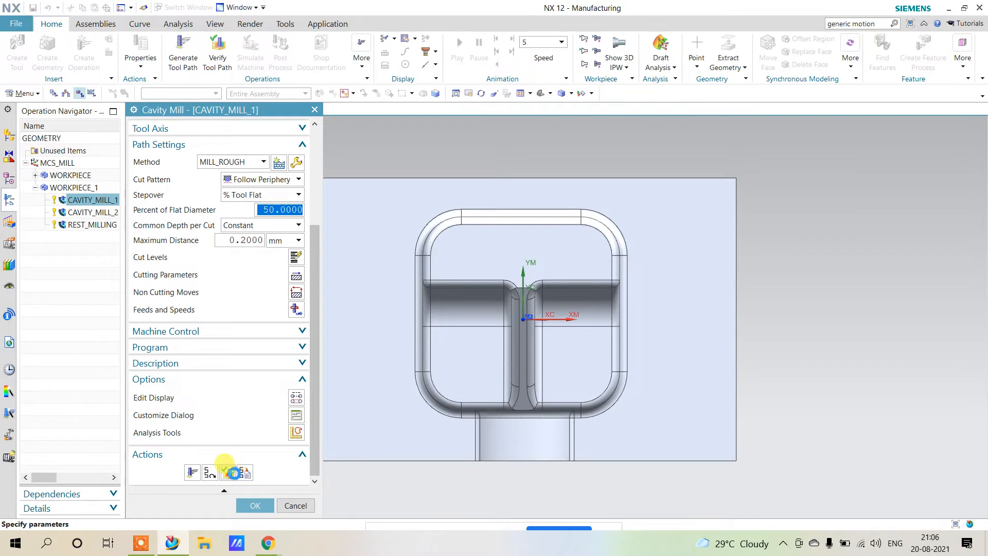
pyautogui.click(241, 412)
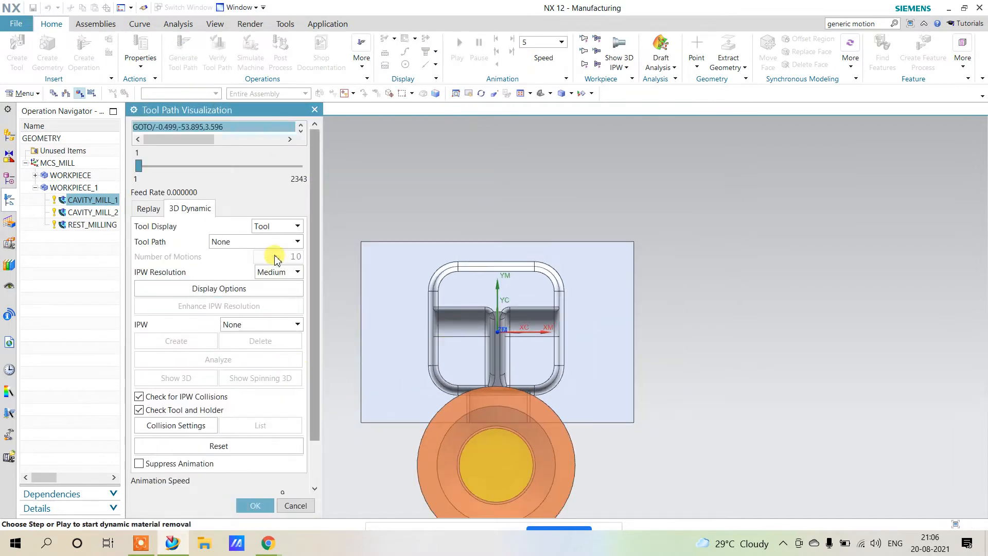
# Try the Wireframe, Assembly, Tool, Axis and Point tool displays for 3D Dynamic verification, finishing on Wireframe
pyautogui.click(271, 230)
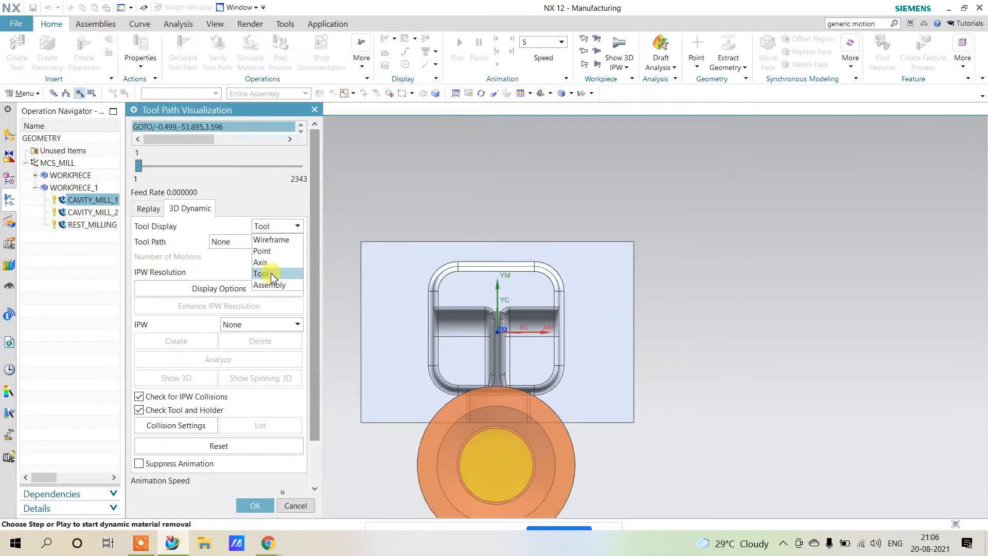
pyautogui.click(274, 241)
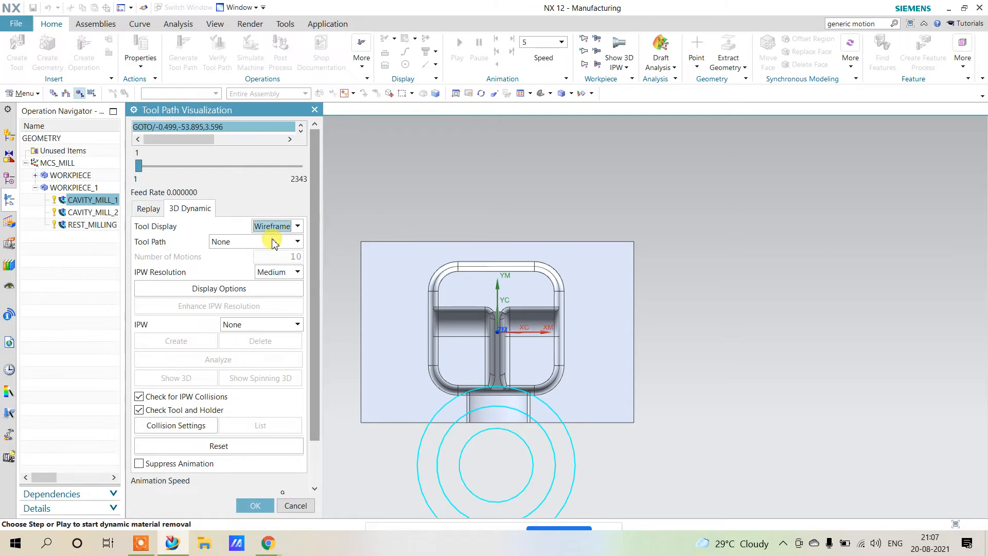
pyautogui.click(287, 229)
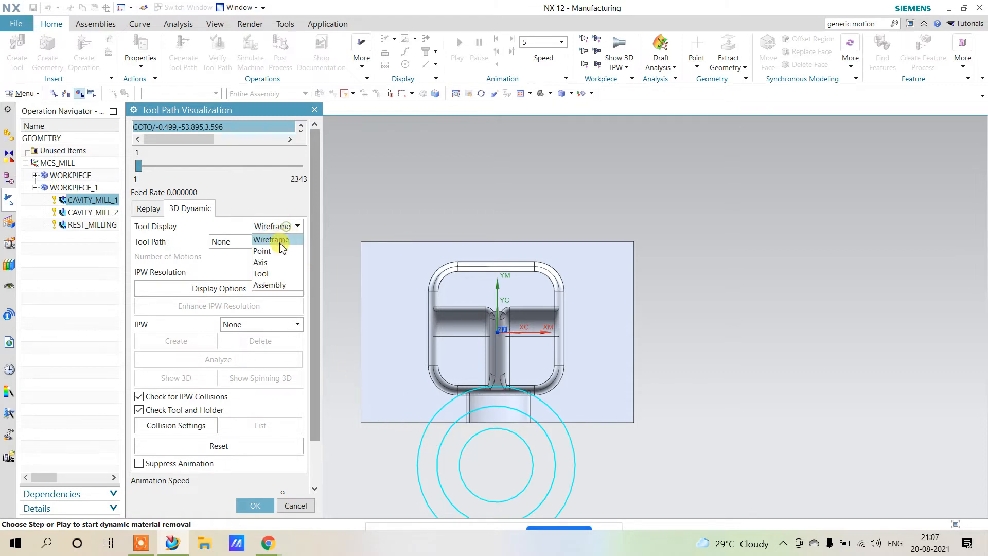
pyautogui.click(269, 275)
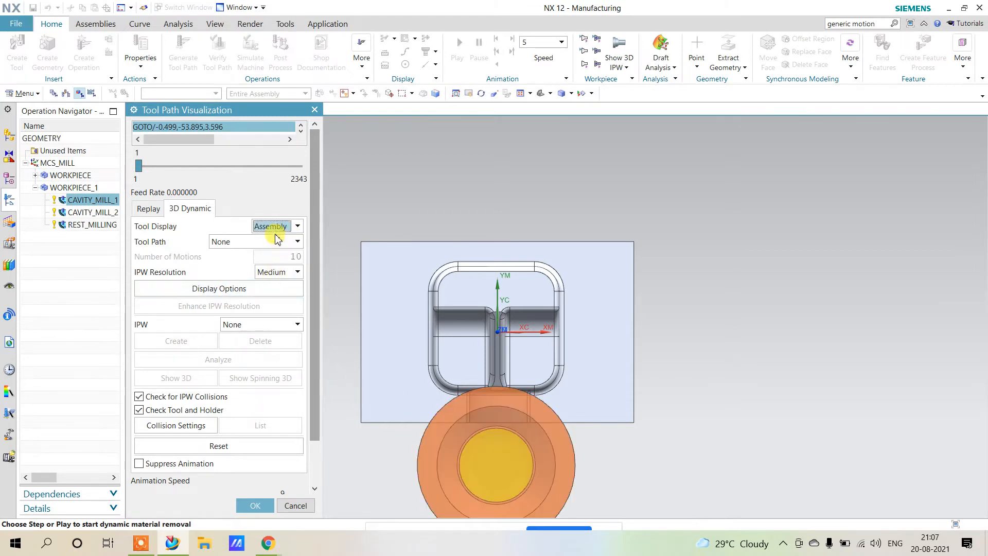
pyautogui.click(276, 228)
pyautogui.click(270, 275)
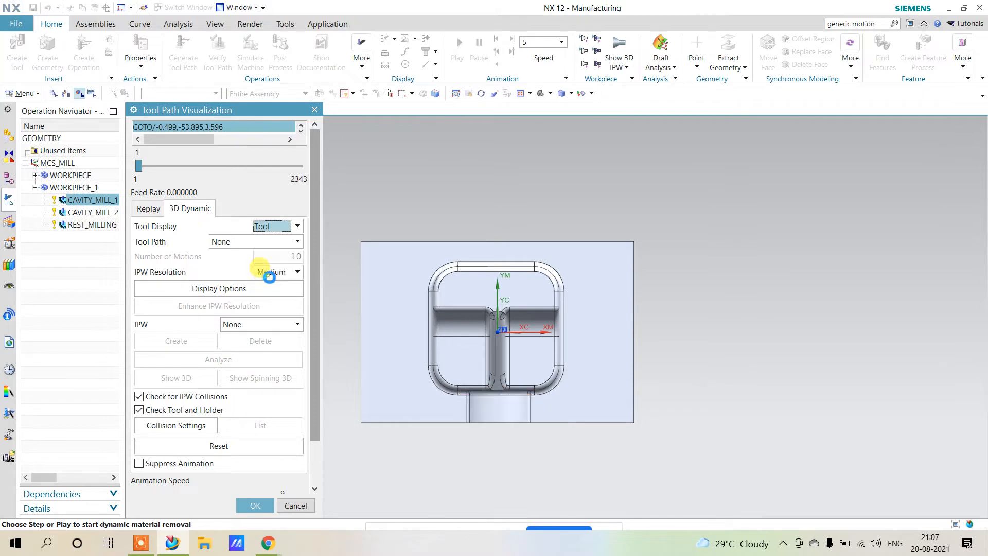
pyautogui.click(278, 226)
pyautogui.click(271, 264)
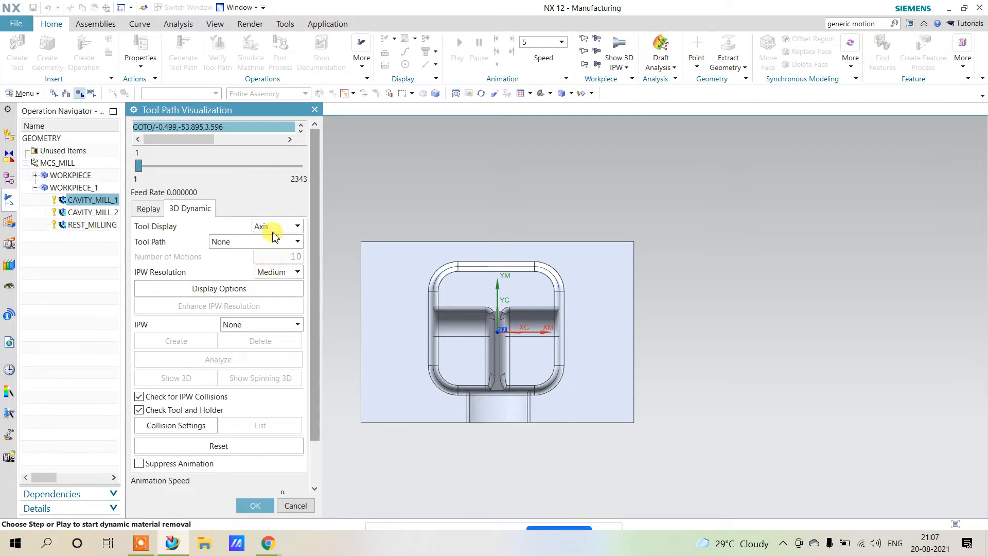
pyautogui.click(274, 229)
pyautogui.click(275, 255)
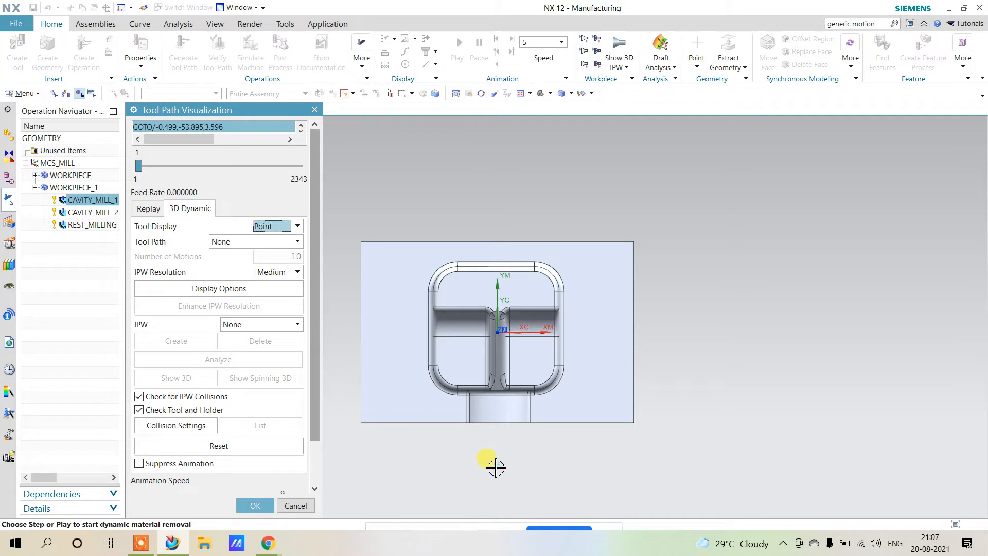
pyautogui.click(275, 226)
pyautogui.click(270, 242)
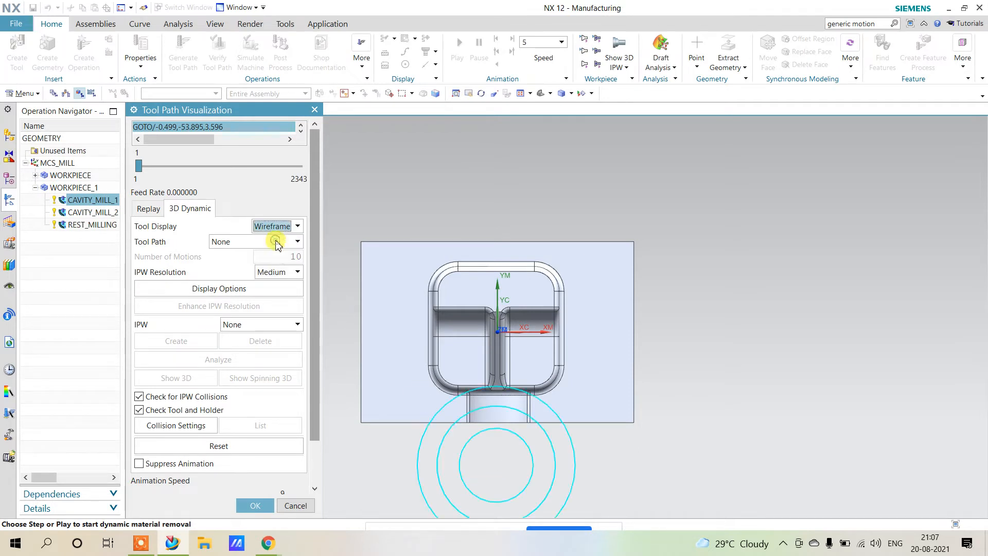
# Switch the verification to Replay and try the solid Tool display before setting it back to Wireframe
pyautogui.scroll(-3, 248, 363)
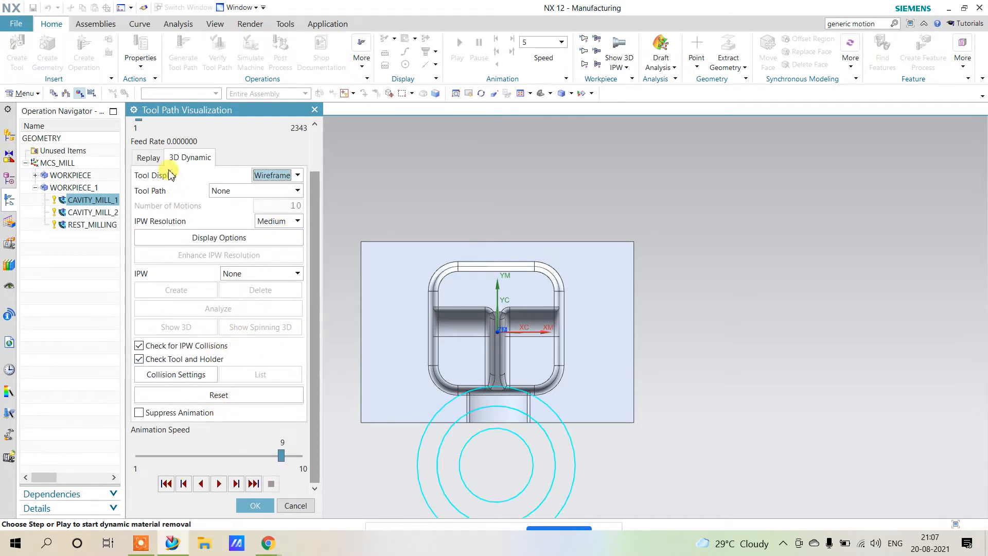
pyautogui.click(155, 159)
pyautogui.click(290, 190)
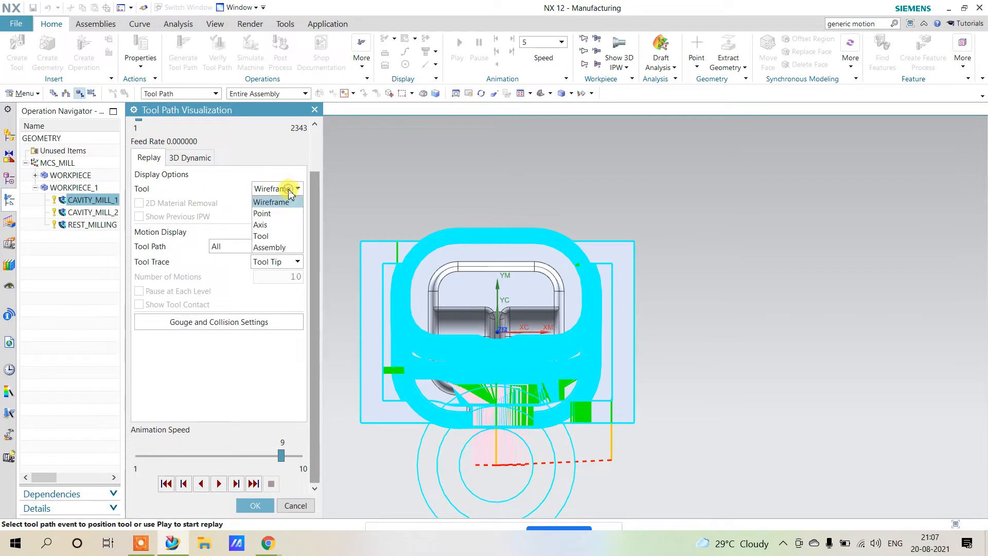
pyautogui.click(273, 236)
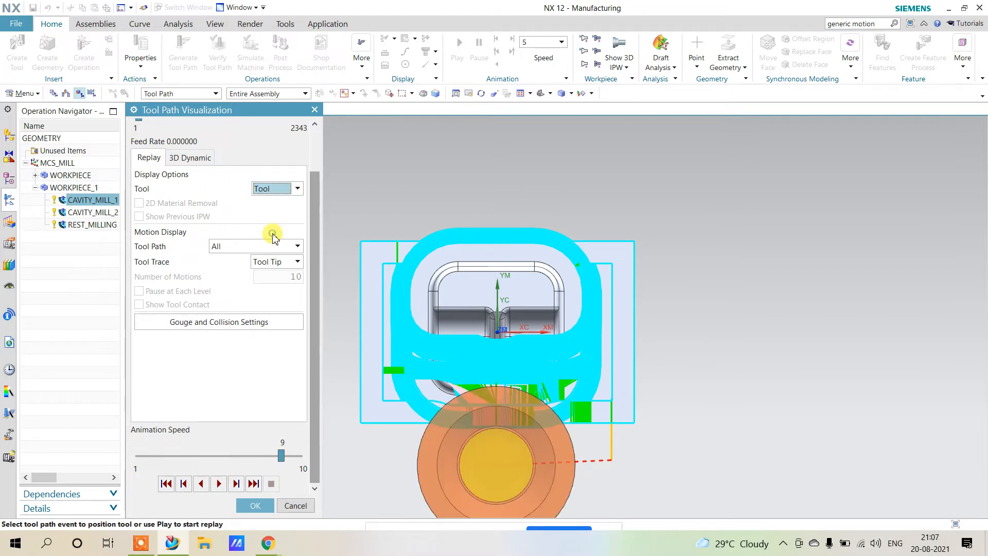
pyautogui.click(276, 189)
pyautogui.click(273, 204)
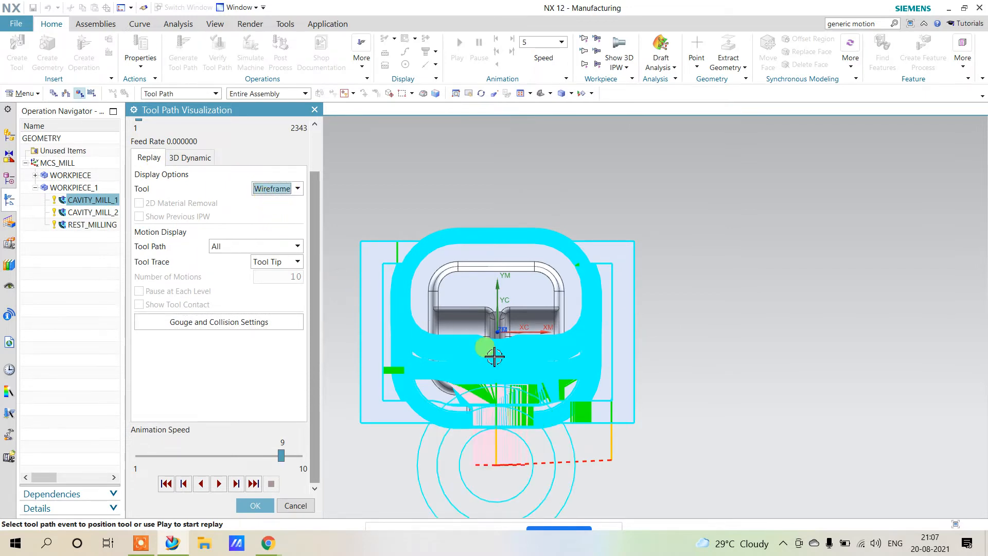
# Replay the CAVITY_MILL_1 tool path at animation speed 6, stop it partway, and close the verification
pyautogui.scroll(-1, 492, 353)
pyautogui.click(235, 458)
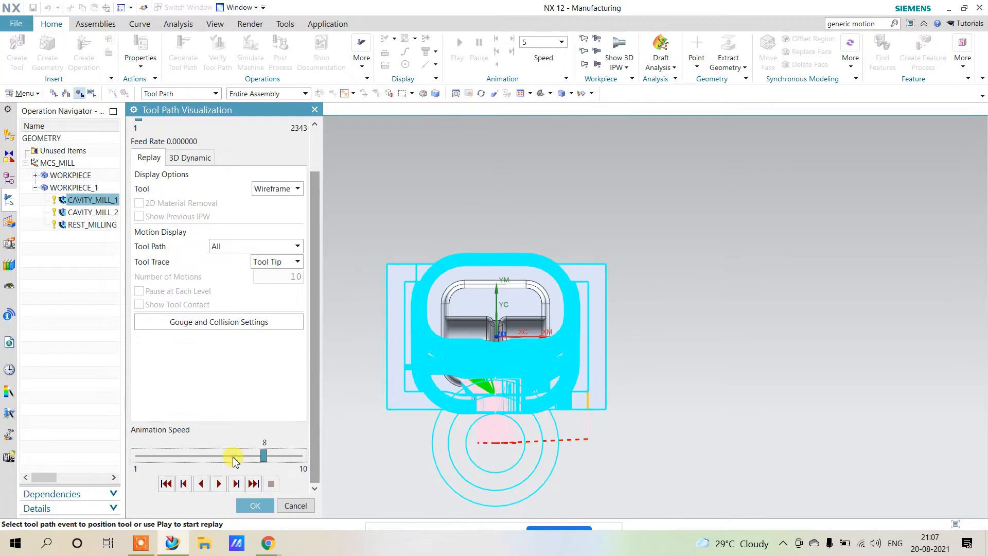
pyautogui.click(220, 484)
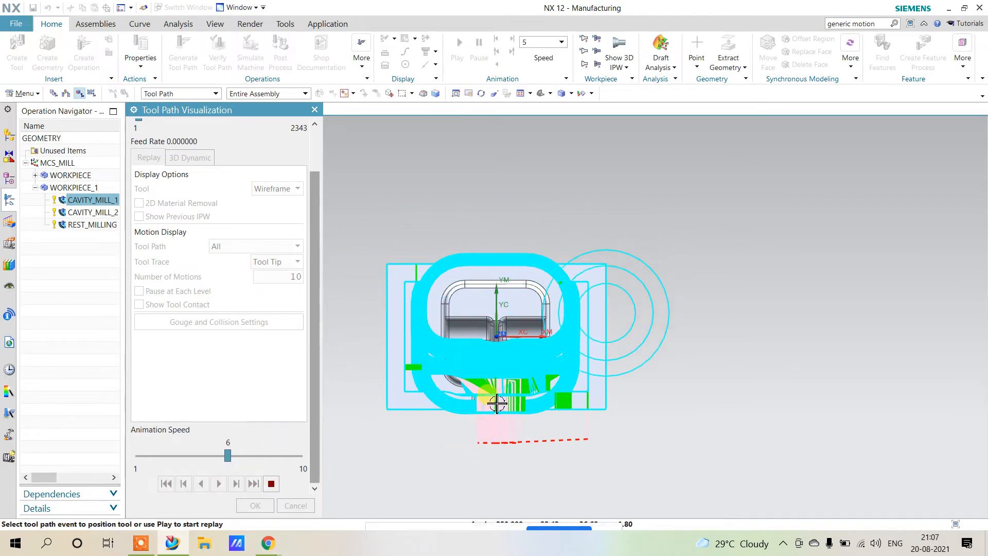
pyautogui.click(268, 484)
pyautogui.click(255, 506)
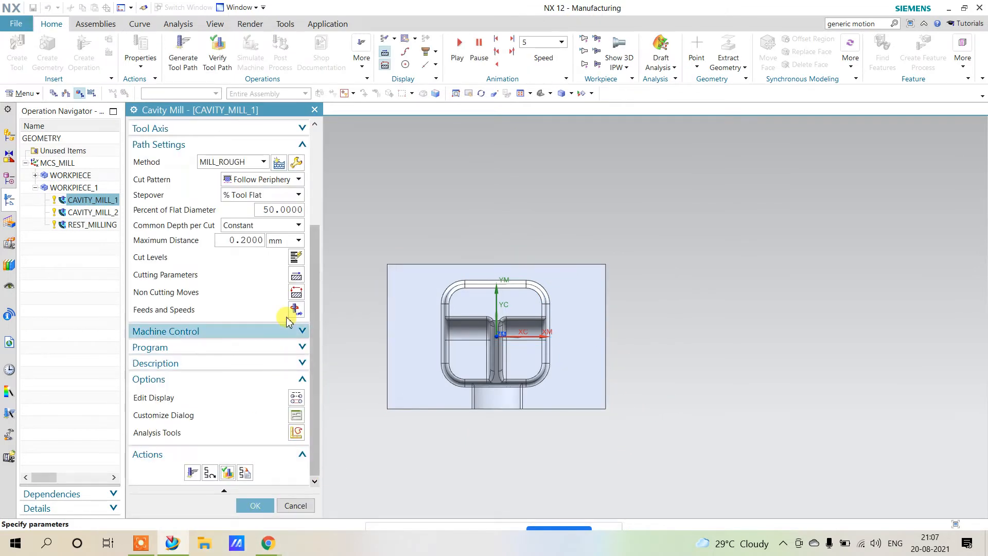
# Set the Pattern Direction to Outward in the cutting strategy of CAVITY_MILL_1
pyautogui.click(299, 274)
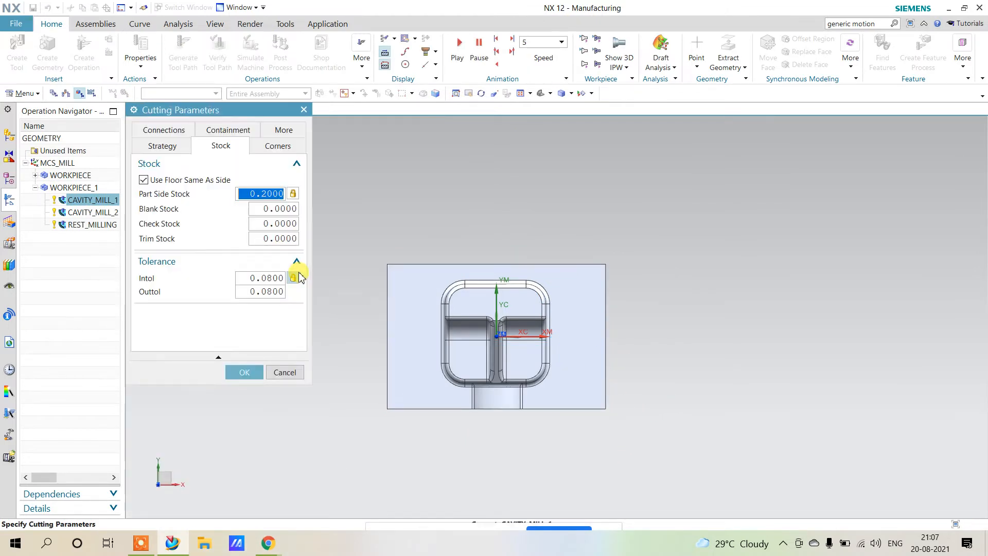
pyautogui.click(170, 145)
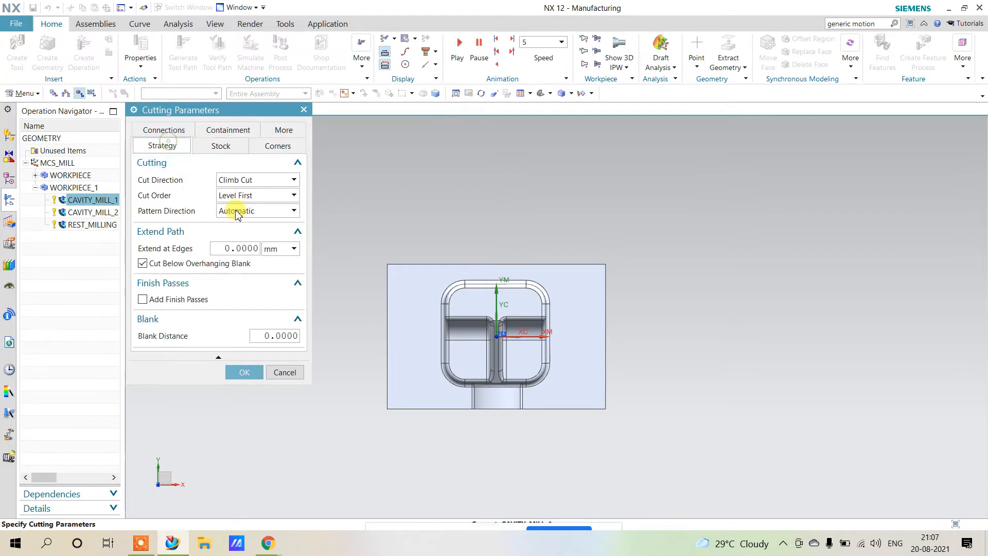
pyautogui.click(249, 211)
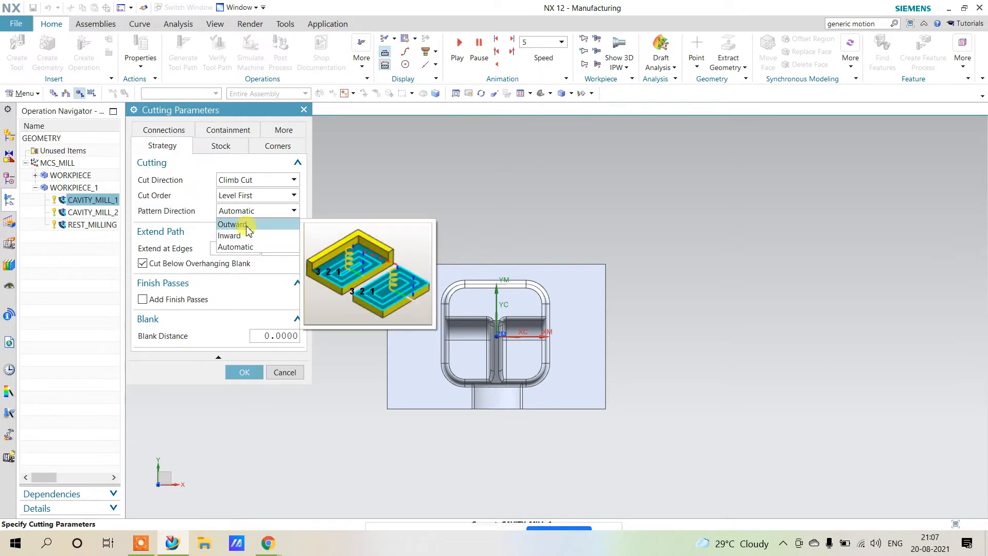
pyautogui.click(246, 225)
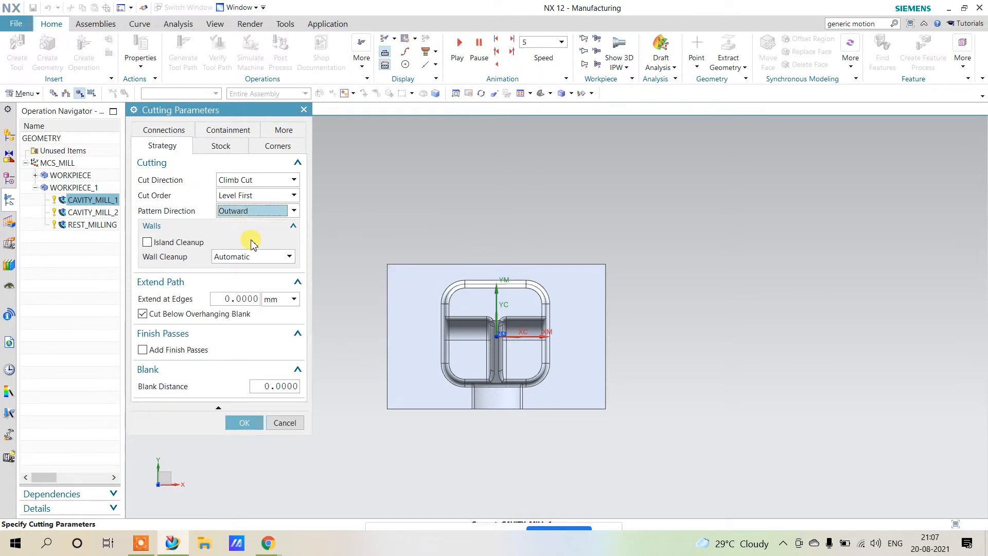
# Regenerate the CAVITY_MILL_1 tool path with the outward pattern, replay part of it, and close the verification
pyautogui.click(243, 423)
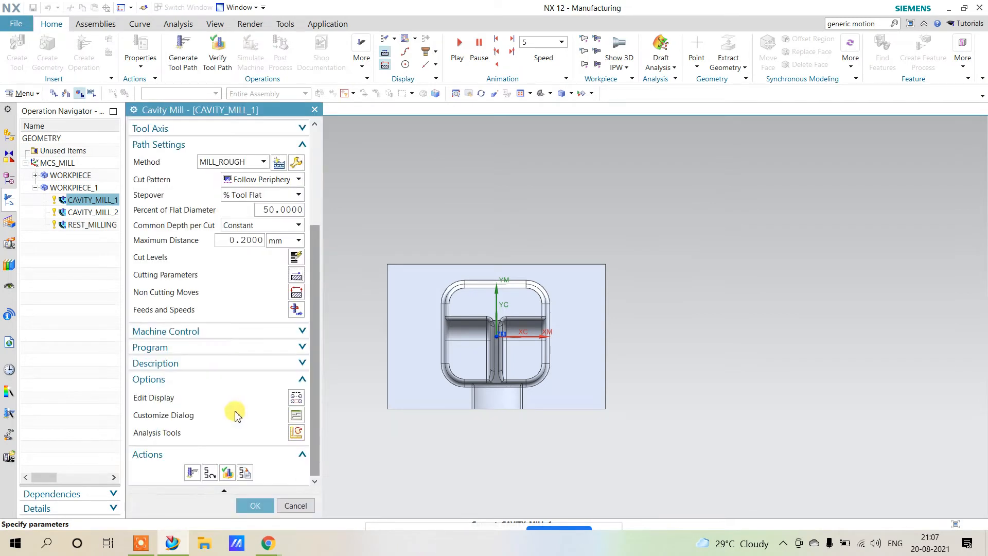
pyautogui.click(192, 472)
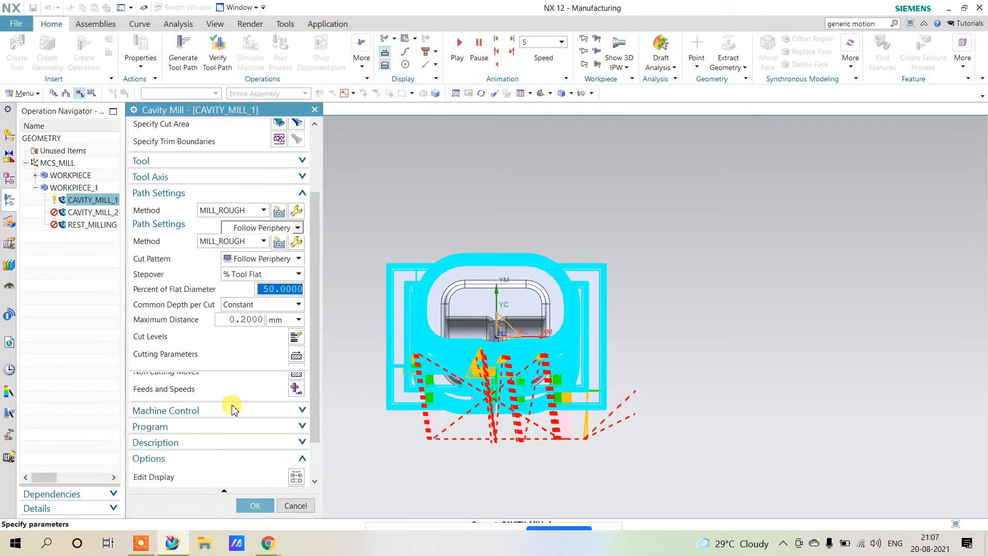
pyautogui.click(227, 473)
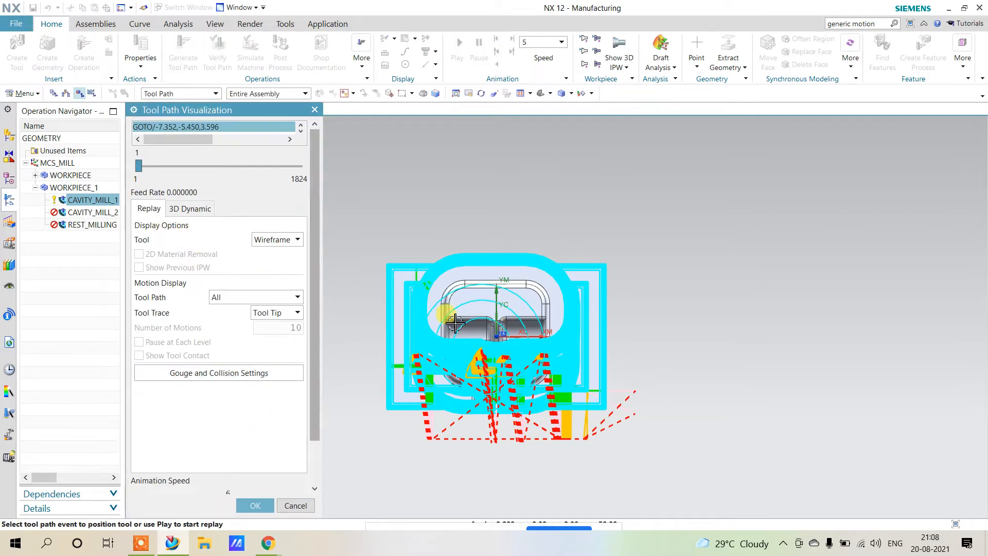
pyautogui.scroll(-2, 240, 438)
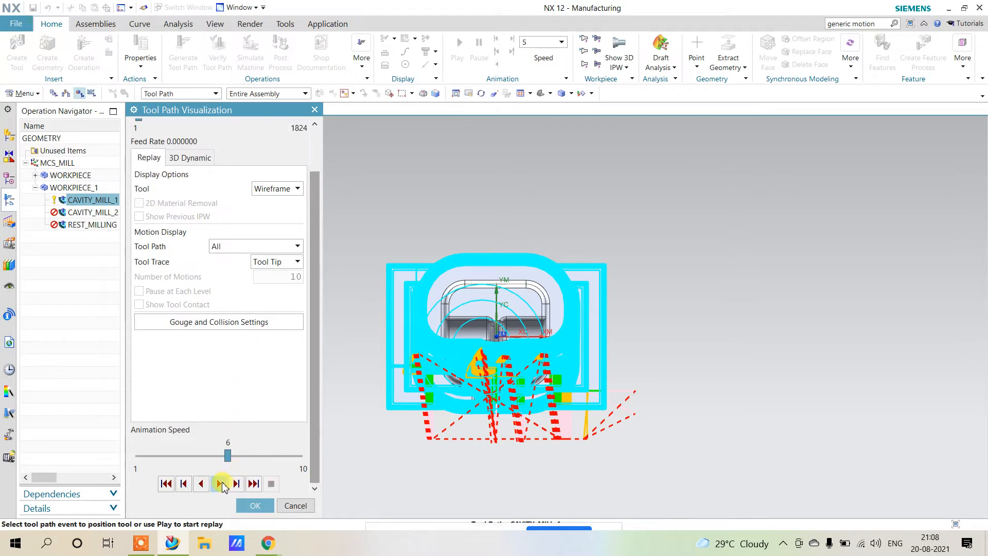
pyautogui.click(219, 484)
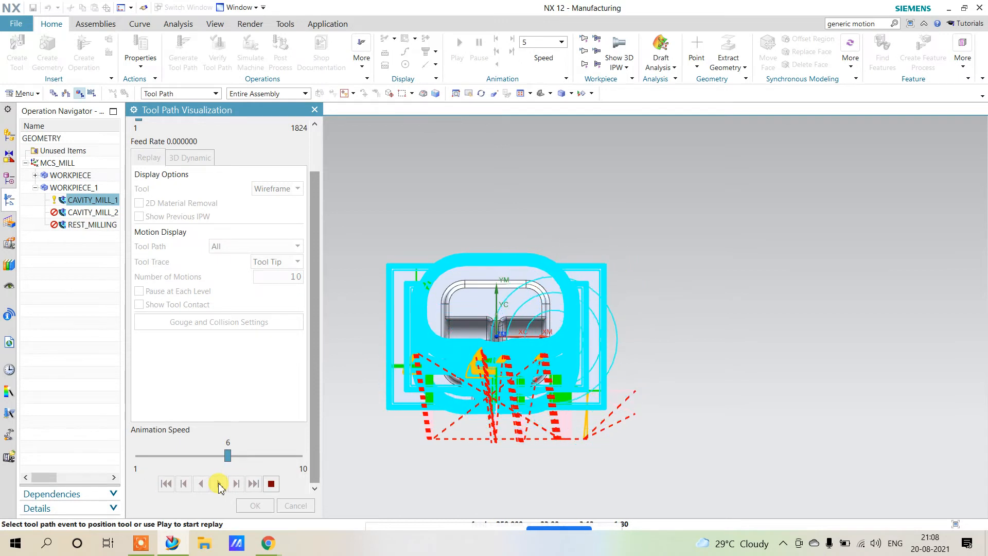
pyautogui.click(270, 483)
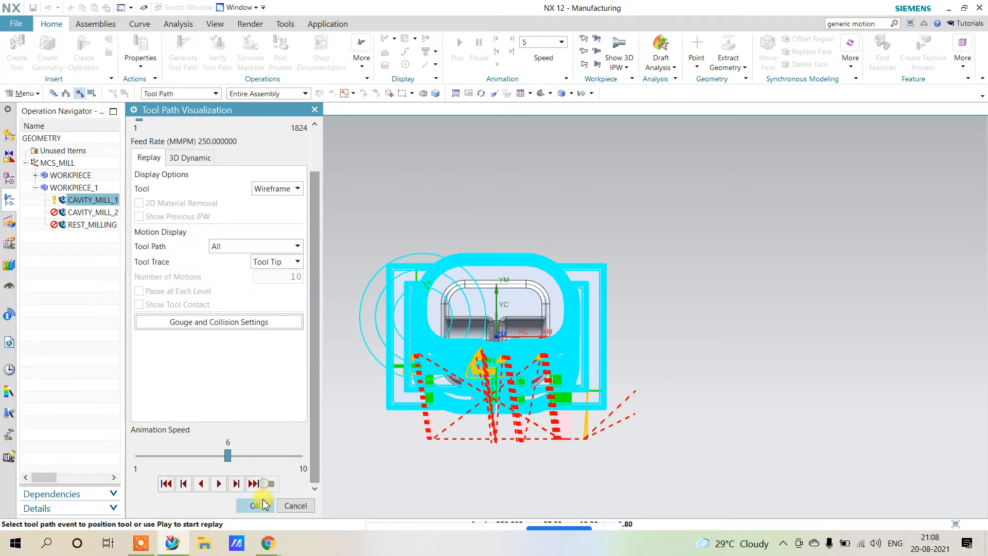
pyautogui.click(255, 505)
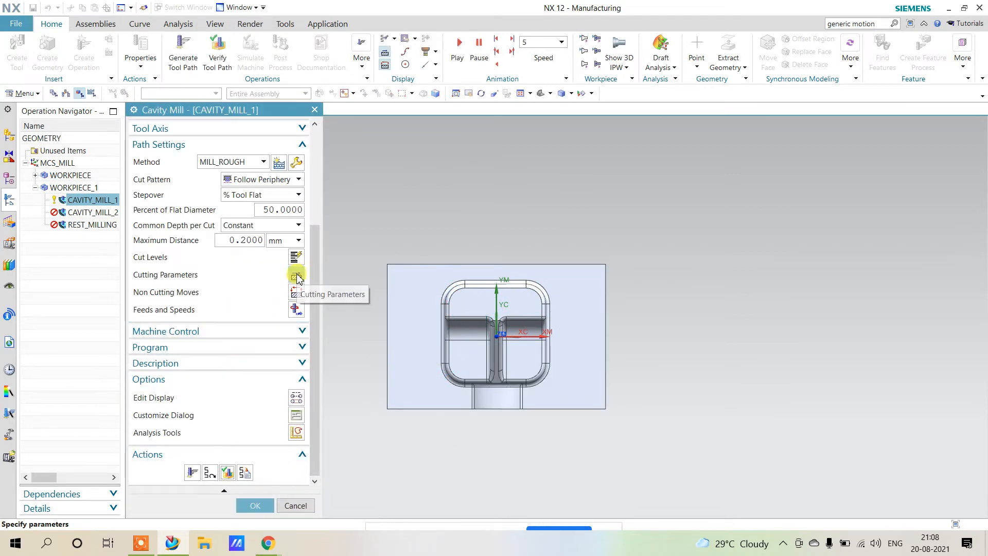
# Set the Pattern Direction of CAVITY_MILL_1 to Automatic in the cutting strategy and regenerate the tool path
pyautogui.click(296, 277)
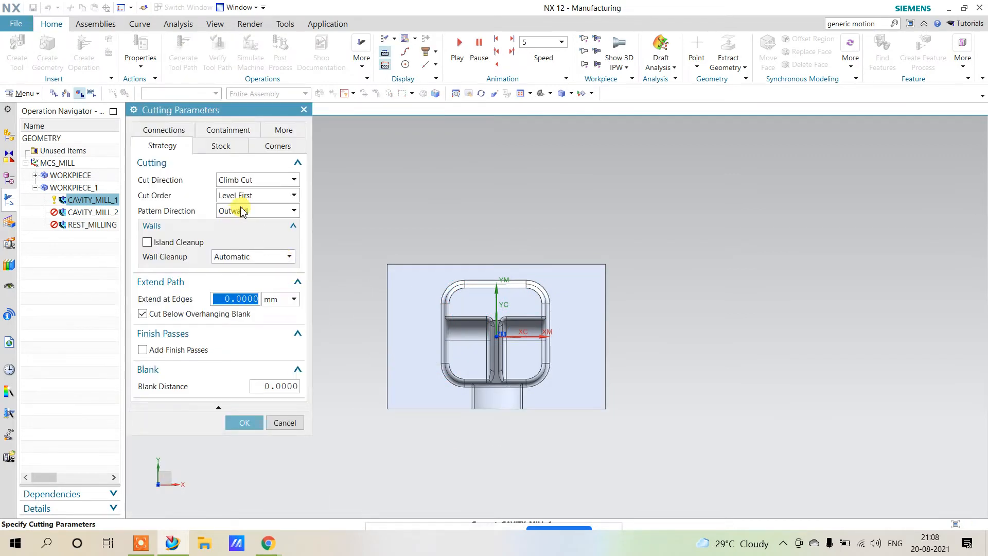
pyautogui.click(242, 211)
pyautogui.click(248, 245)
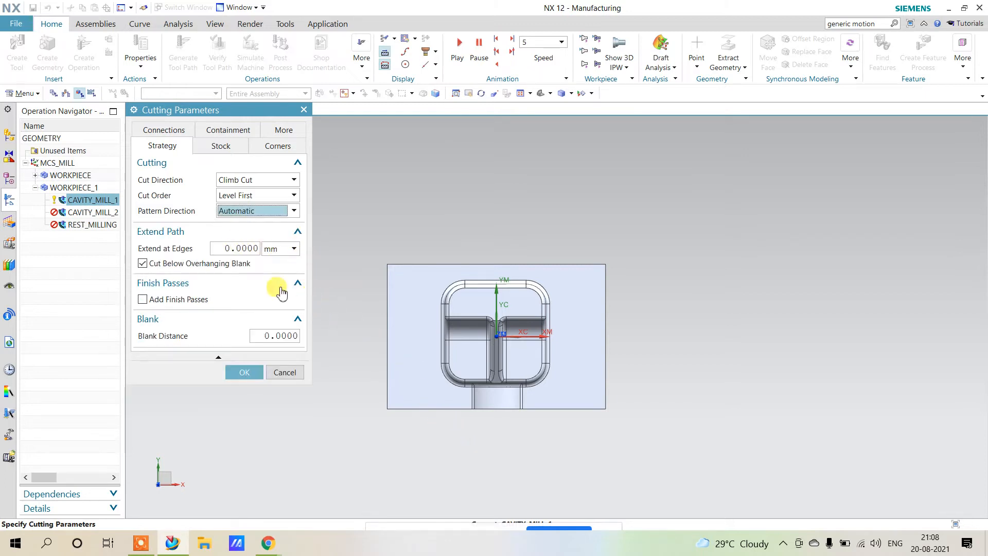
pyautogui.moveTo(172, 256)
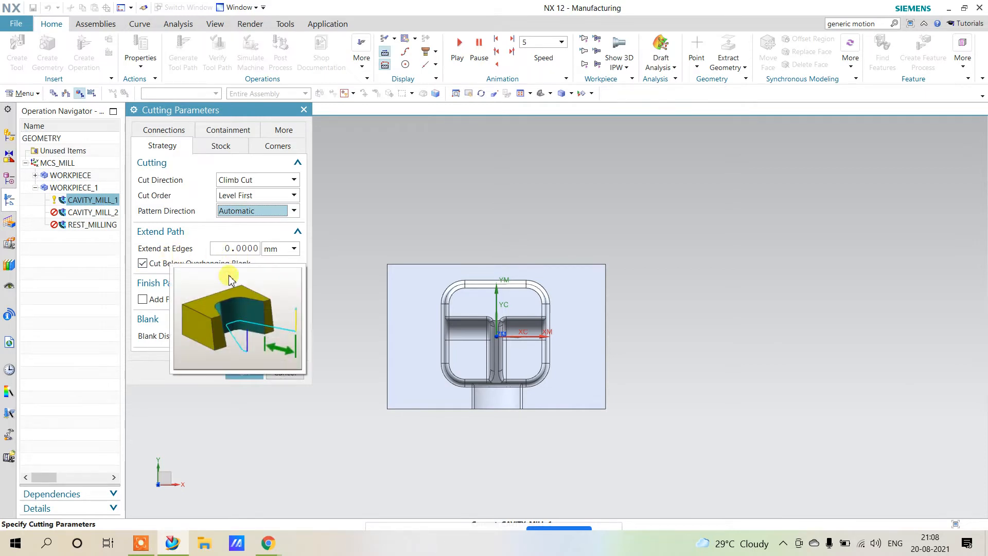
pyautogui.moveTo(453, 435); pyautogui.dragTo(439, 394, button='middle')
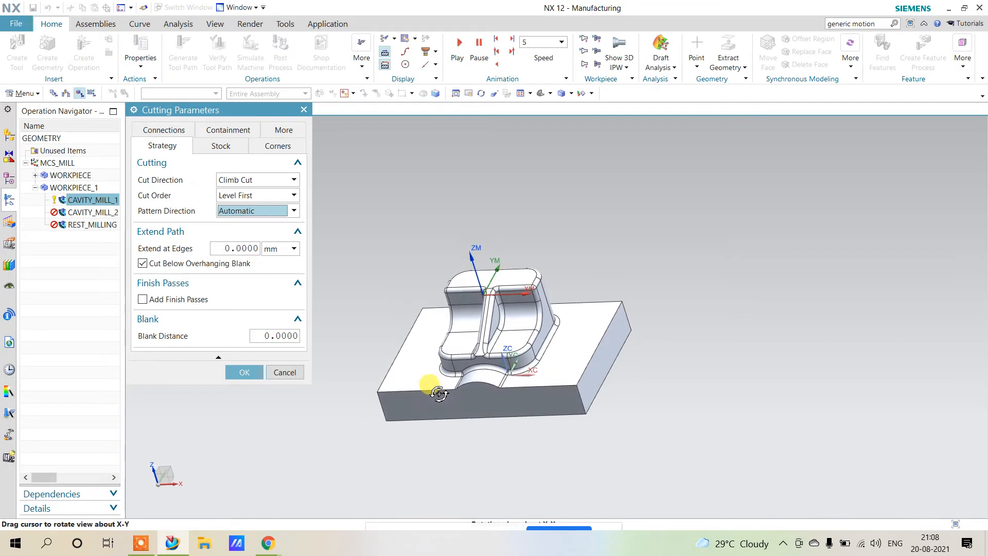
pyautogui.click(244, 372)
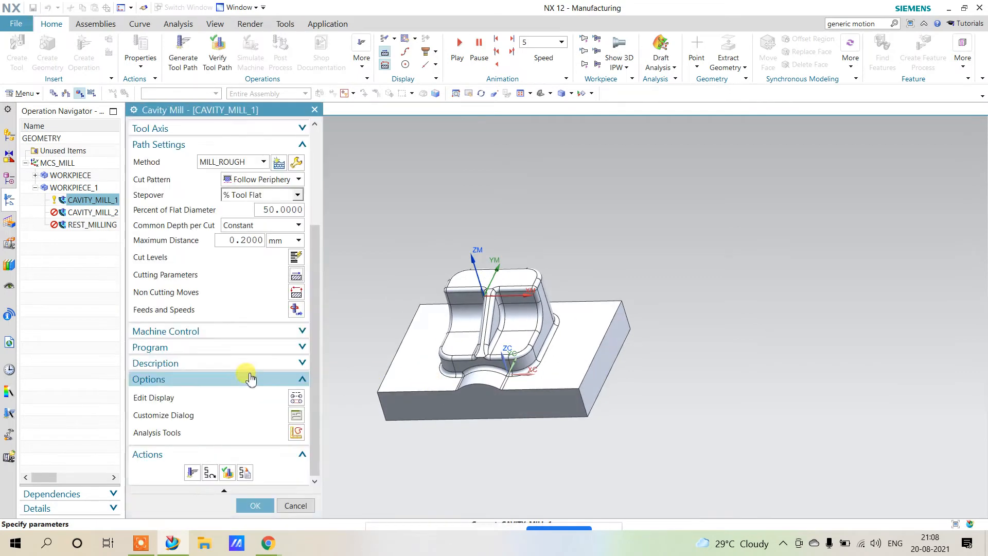
pyautogui.click(210, 472)
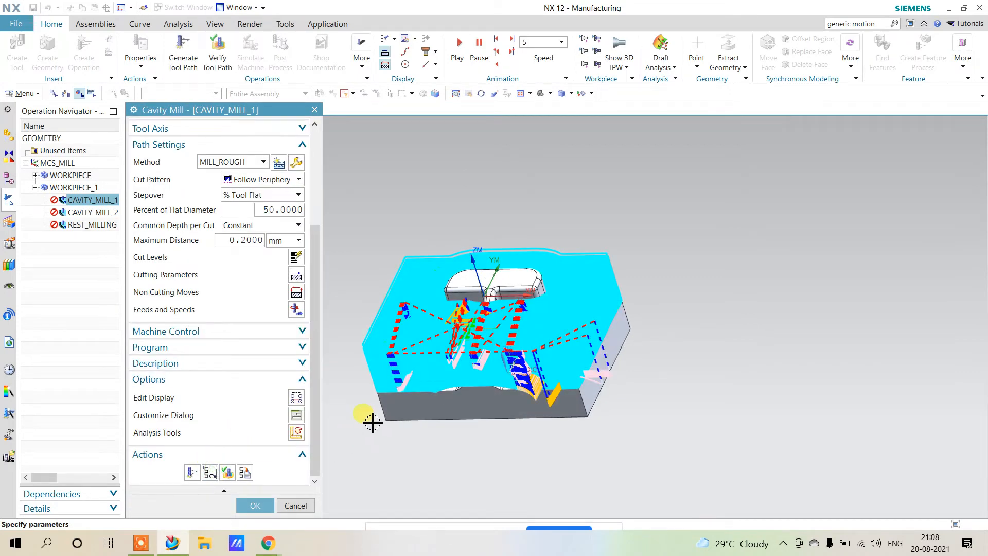
pyautogui.click(192, 472)
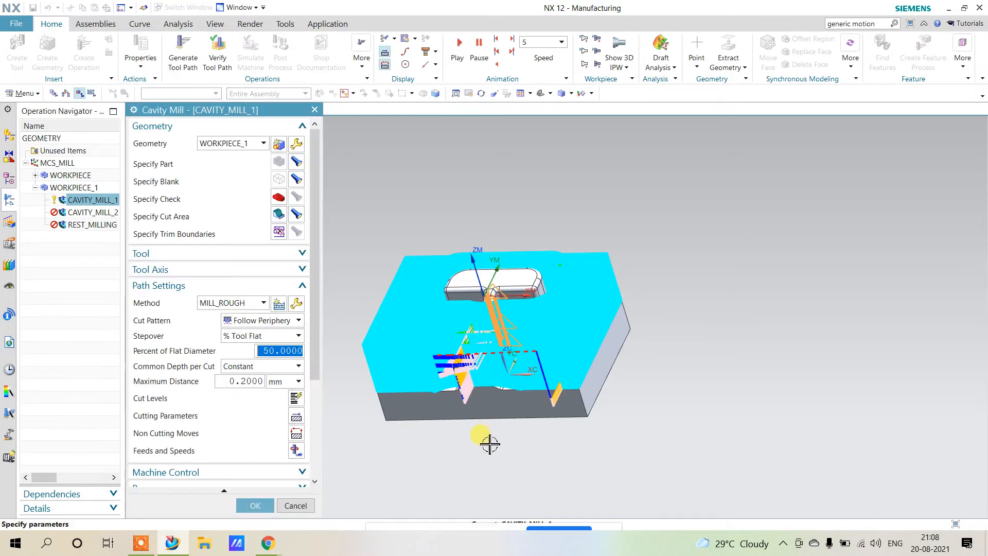
pyautogui.moveTo(490, 444); pyautogui.dragTo(490, 451, button='middle')
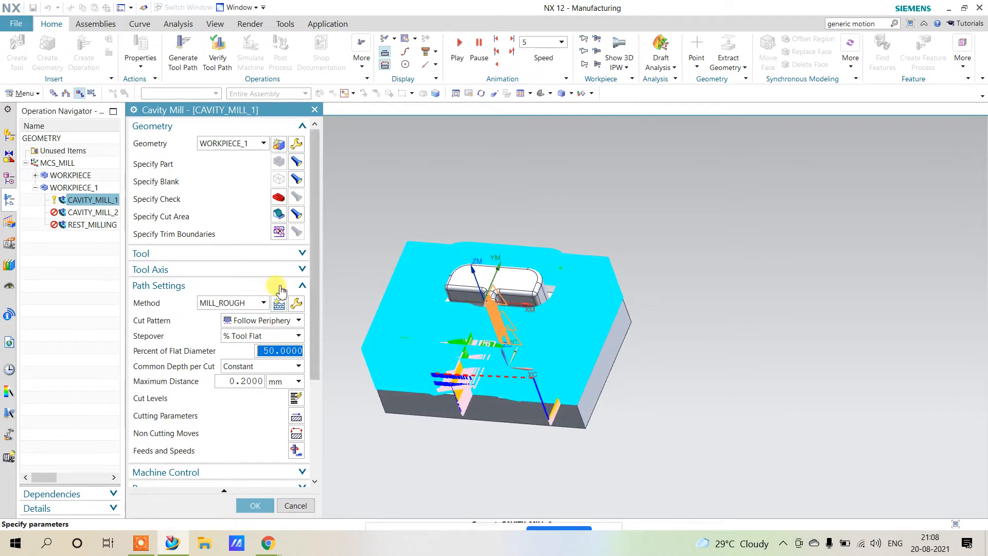
# Replace the CAVITY_MILL_1 cut area with the raised core and runner faces, leaving out the flat plate face, and regenerate the tool path
pyautogui.click(281, 213)
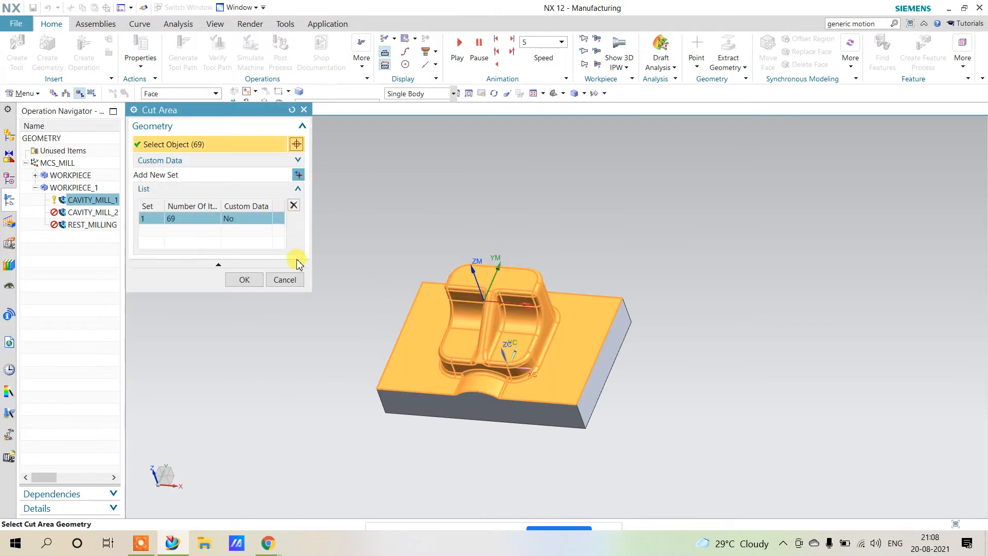
pyautogui.click(295, 204)
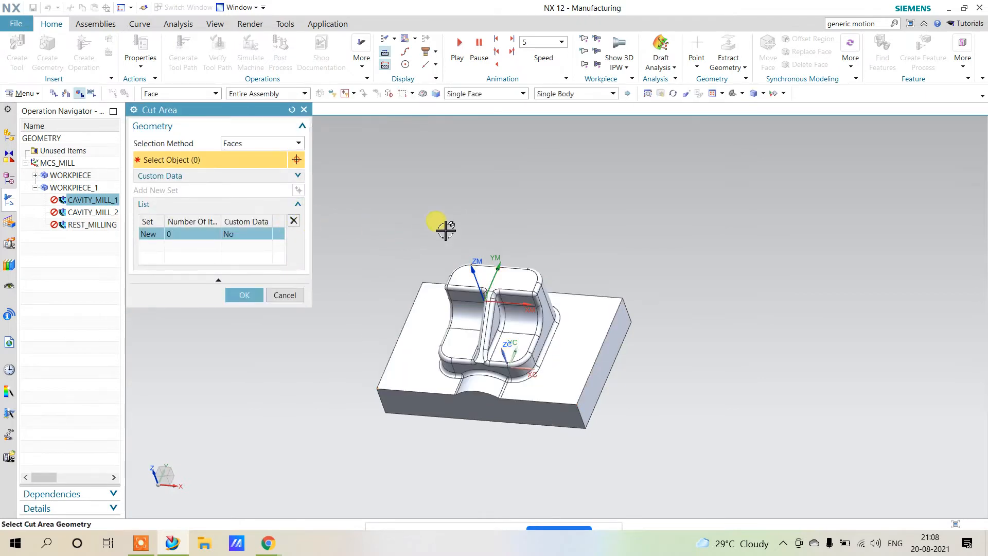
pyautogui.hotkey('ctrl', 'alt', 't')
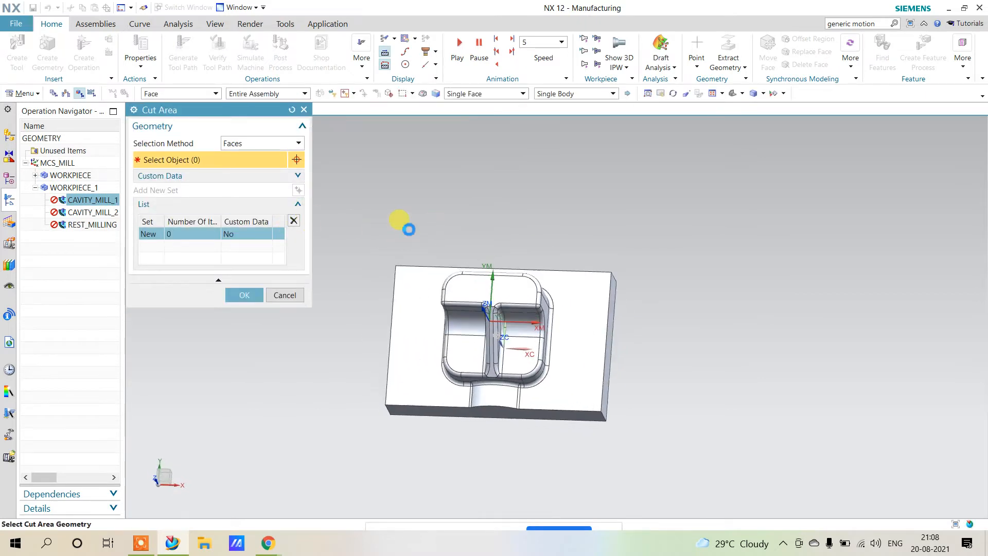
pyautogui.moveTo(434, 234); pyautogui.dragTo(554, 419)
pyautogui.moveTo(642, 429); pyautogui.dragTo(627, 396, button='middle')
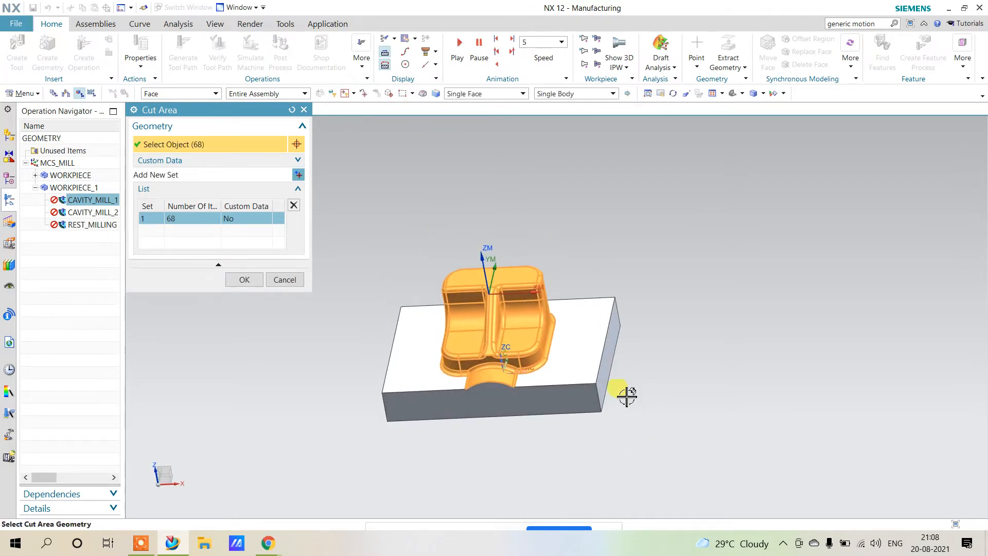
pyautogui.scroll(2, 442, 319)
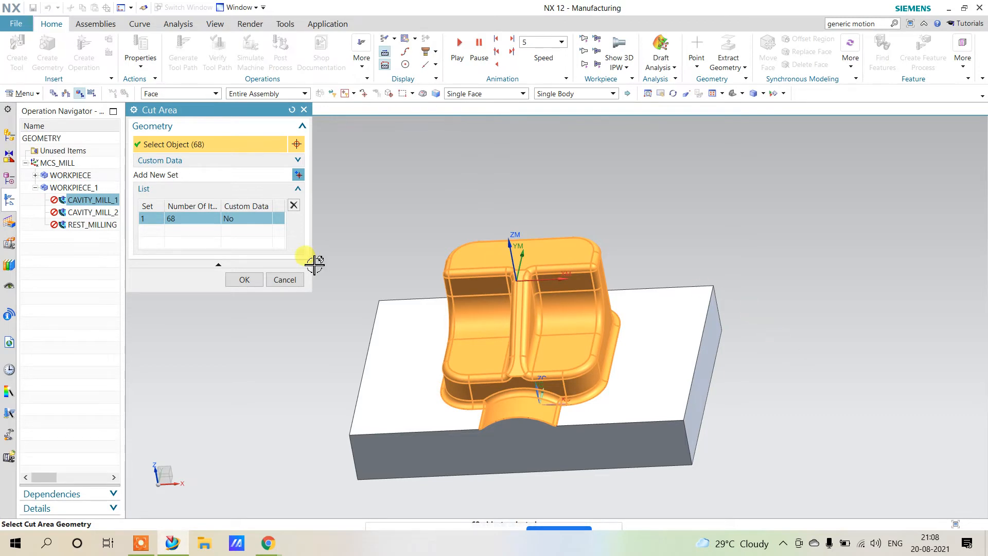
pyautogui.click(246, 279)
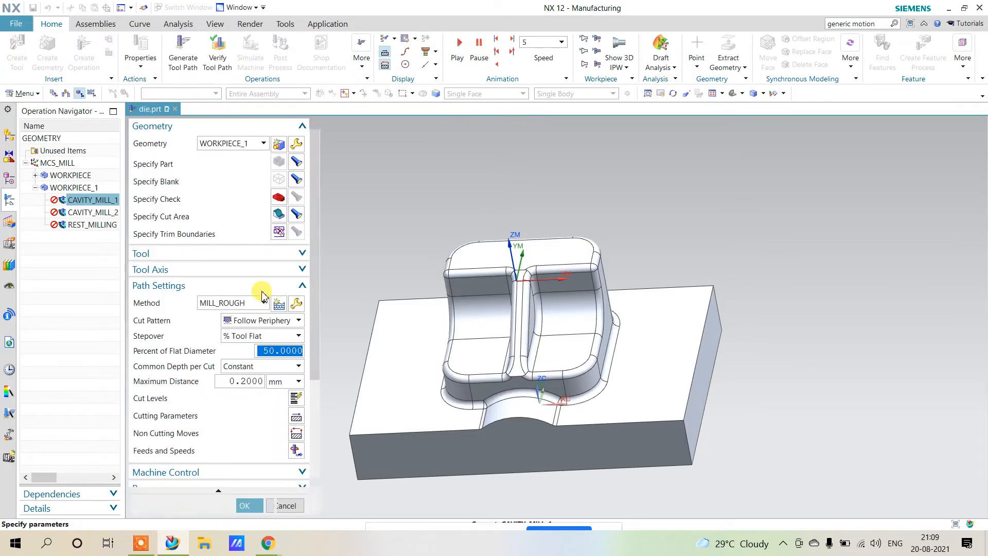
pyautogui.scroll(-3, 205, 464)
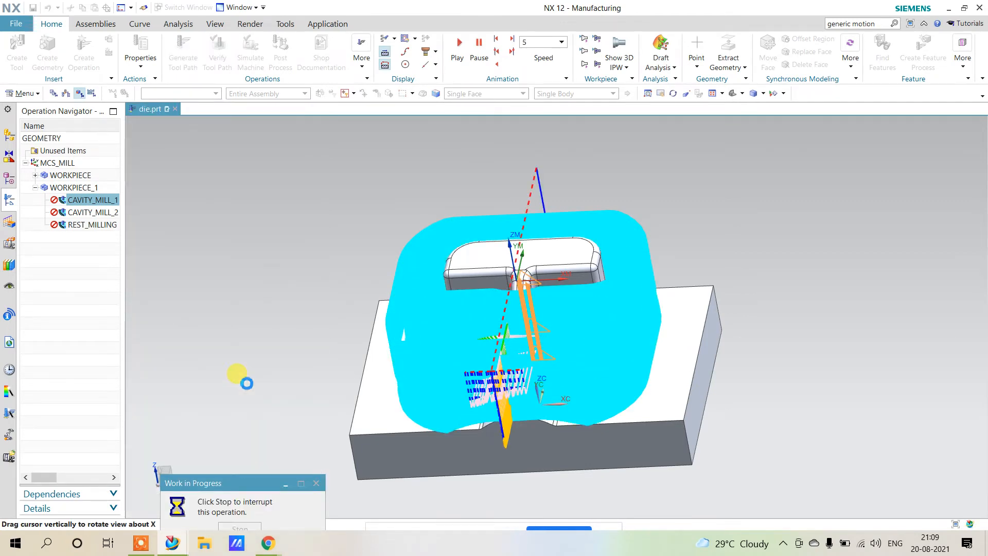
# Set the Maximum Distance per cut of CAVITY_MILL_1 to 2 mm, regenerate the tool path, and inspect its levels up close
pyautogui.click(251, 381)
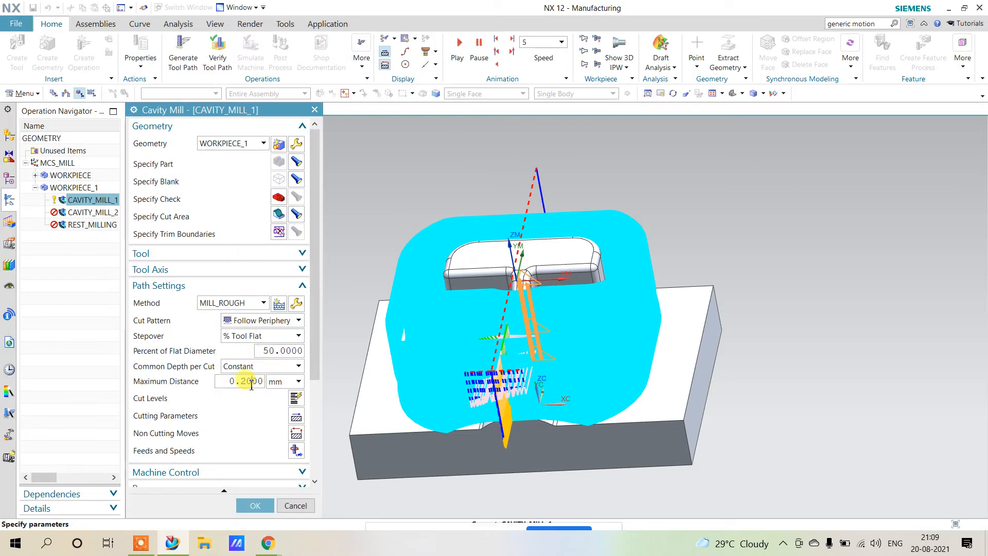
pyautogui.write('2')
pyautogui.scroll(-5, 250, 384)
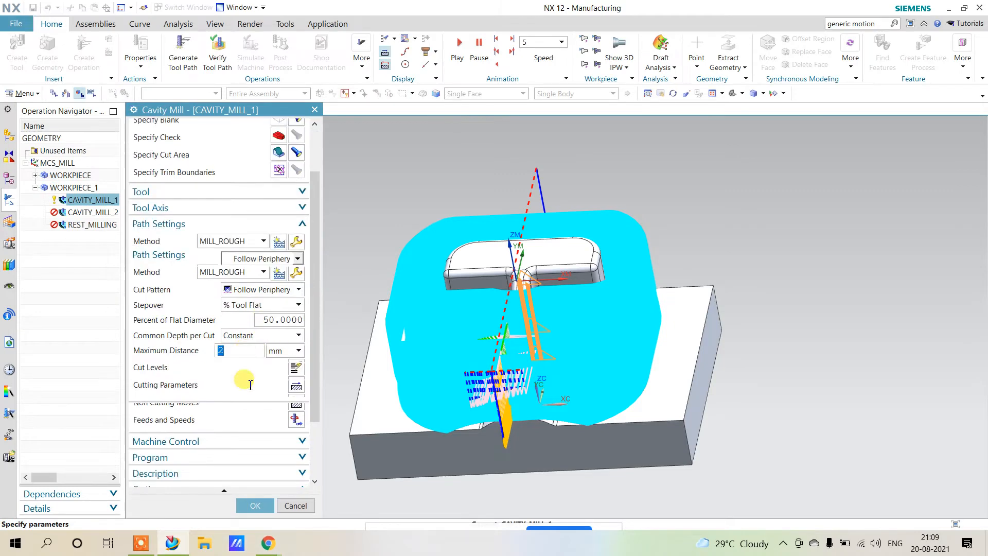
pyautogui.click(192, 473)
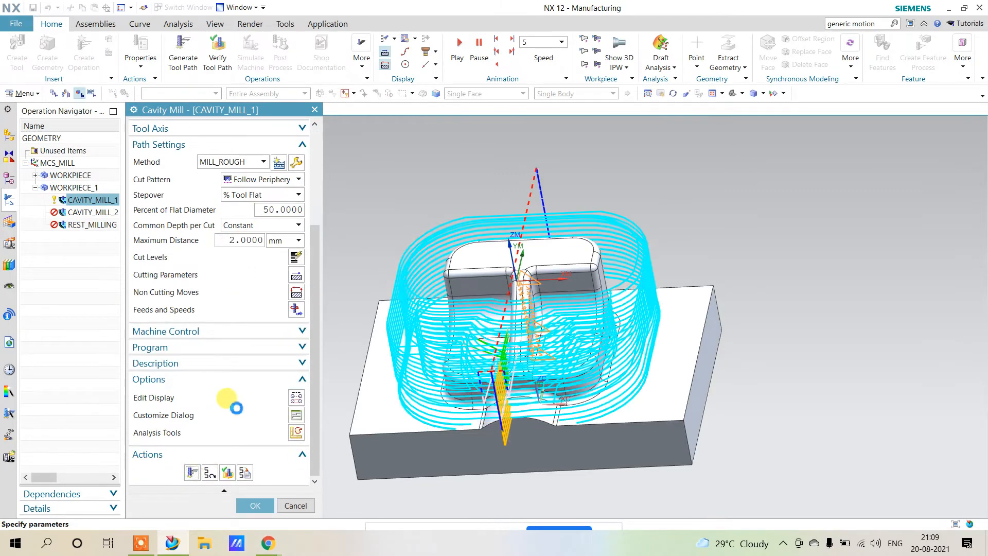
pyautogui.moveTo(343, 370); pyautogui.dragTo(376, 353, button='middle')
pyautogui.scroll(1, 373, 397)
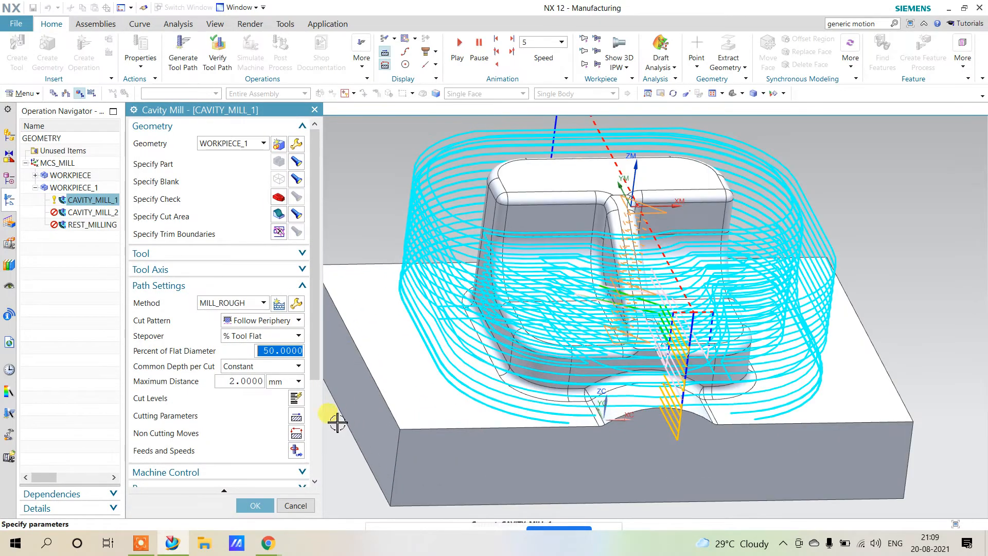
# Try extending the CAVITY_MILL_1 path at edges by 10 mm and regenerate the tool path
pyautogui.click(301, 416)
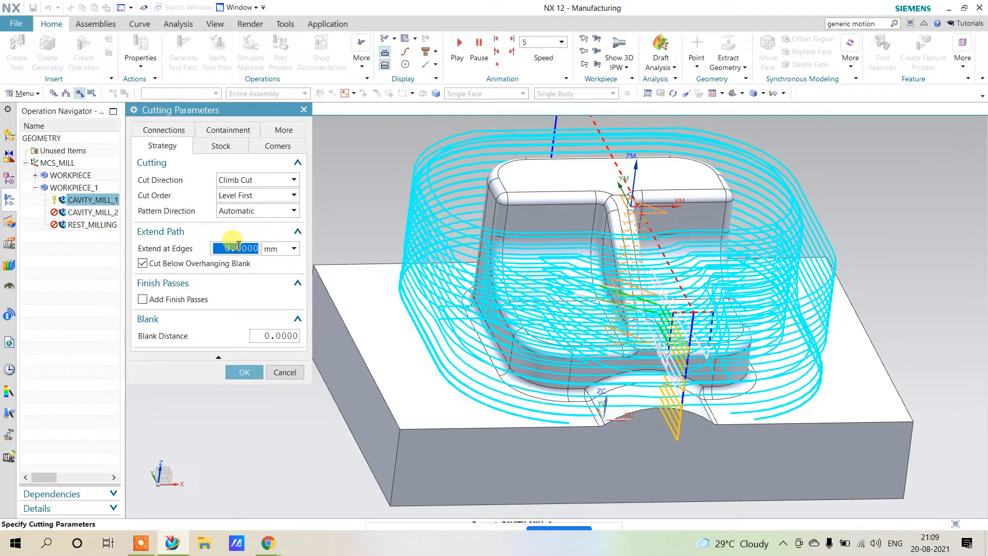
pyautogui.write('10')
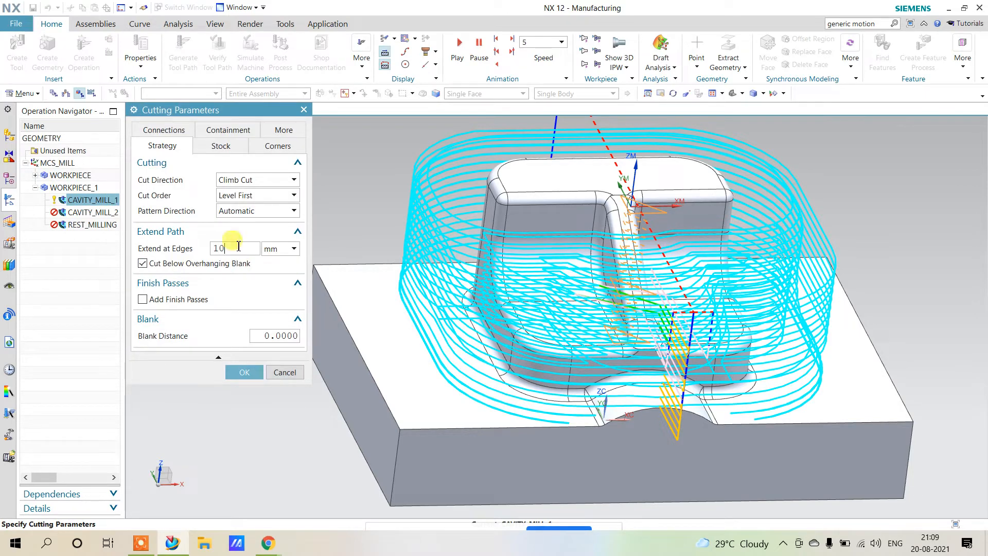
pyautogui.click(243, 371)
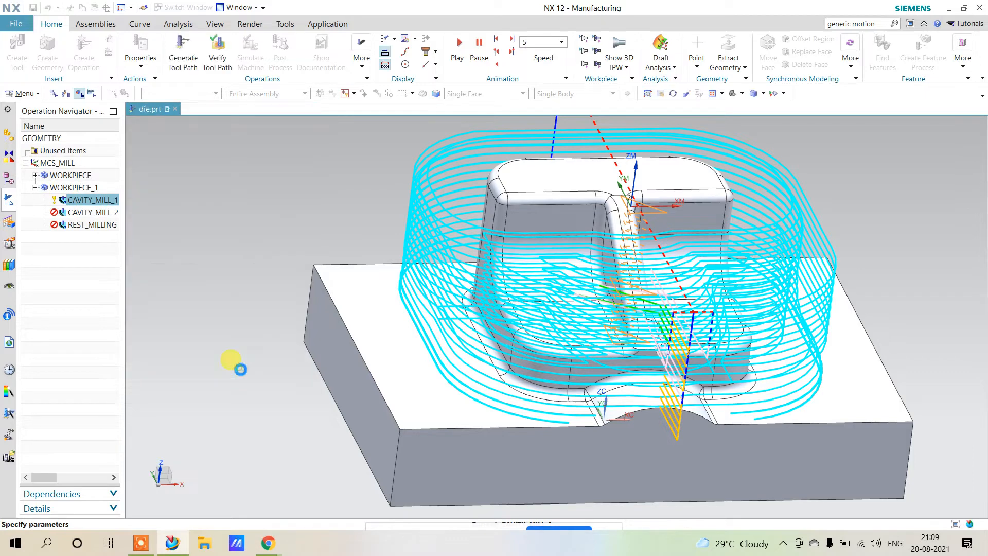
pyautogui.scroll(-5, 216, 443)
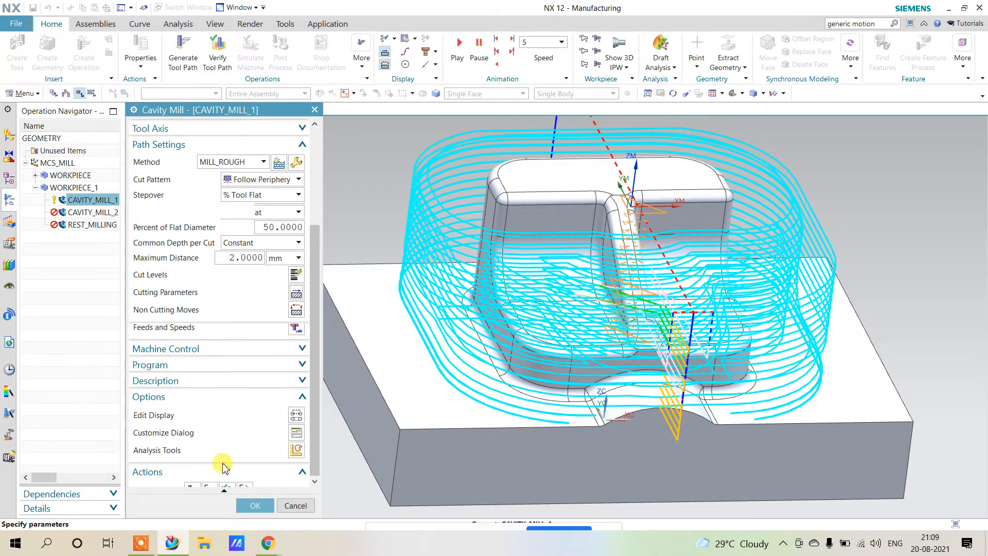
pyautogui.click(198, 471)
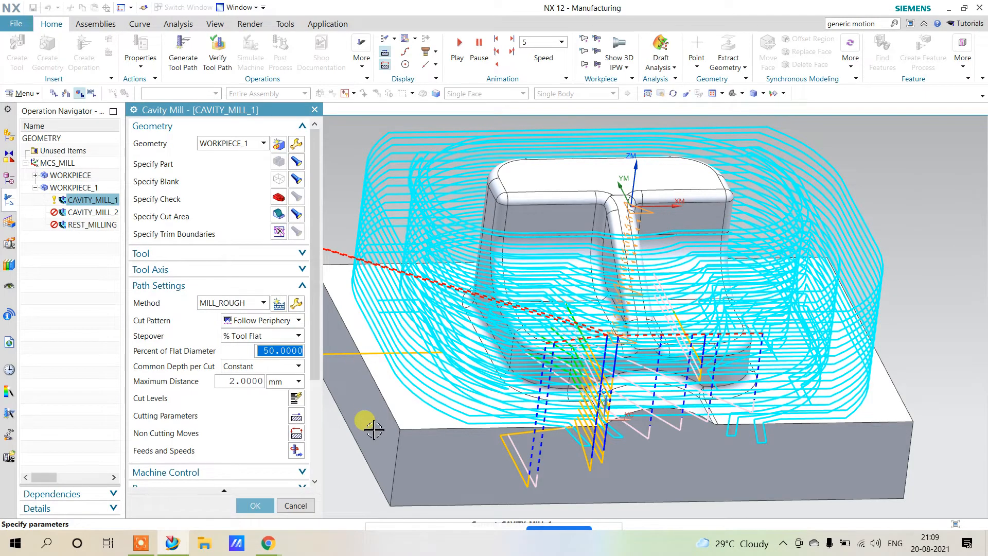
# Set Extend at Edges back to 0 mm in the CAVITY_MILL_1 cutting strategy
pyautogui.scroll(-5, 237, 412)
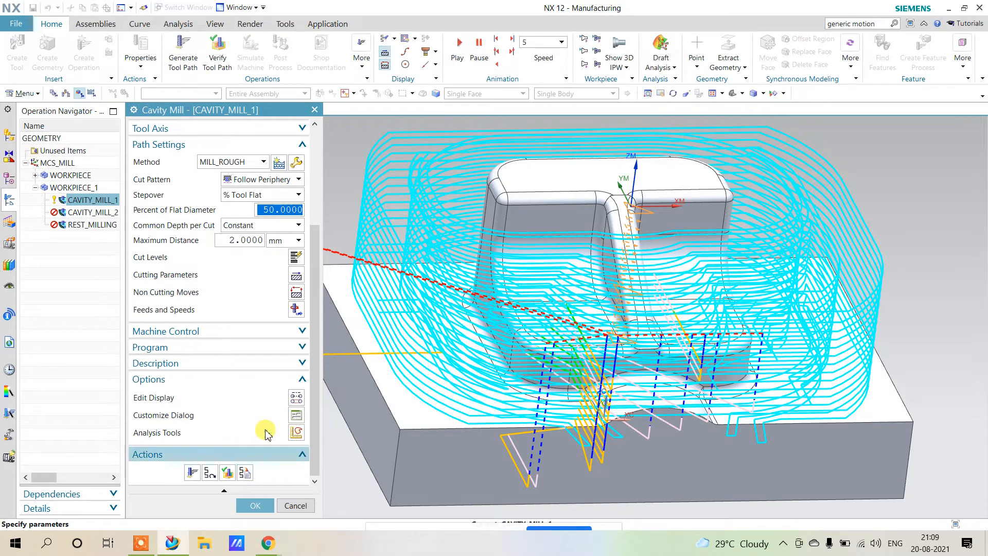
pyautogui.click(297, 278)
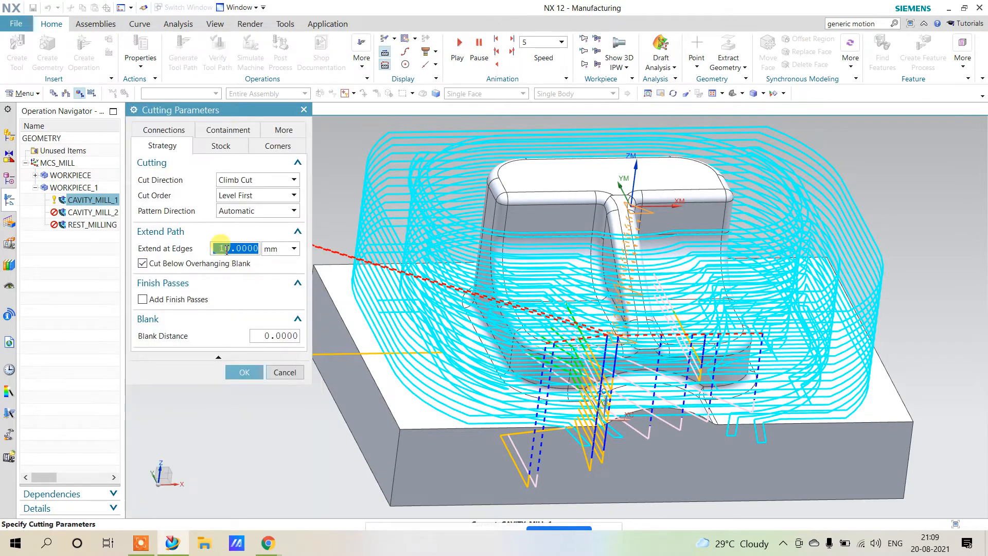
pyautogui.write('0')
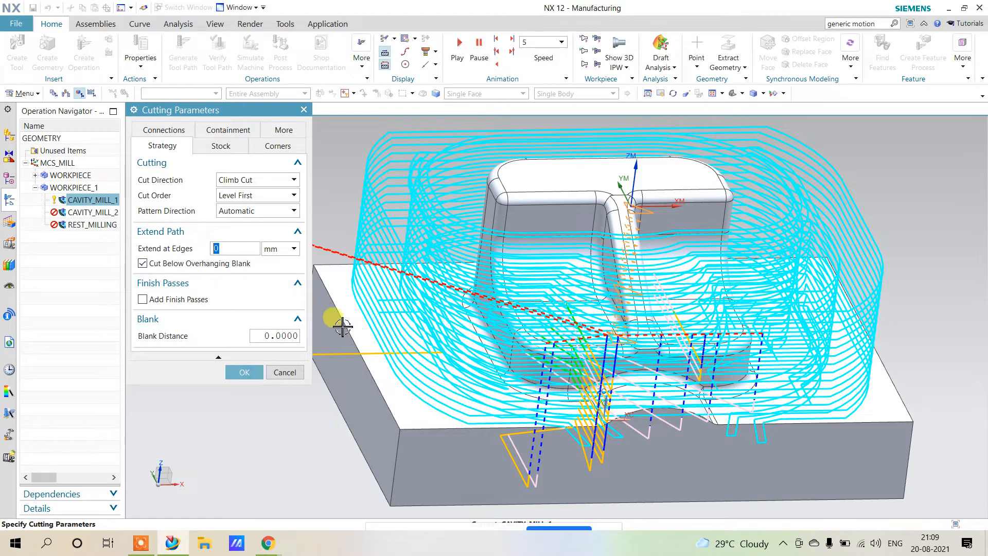
pyautogui.click(245, 372)
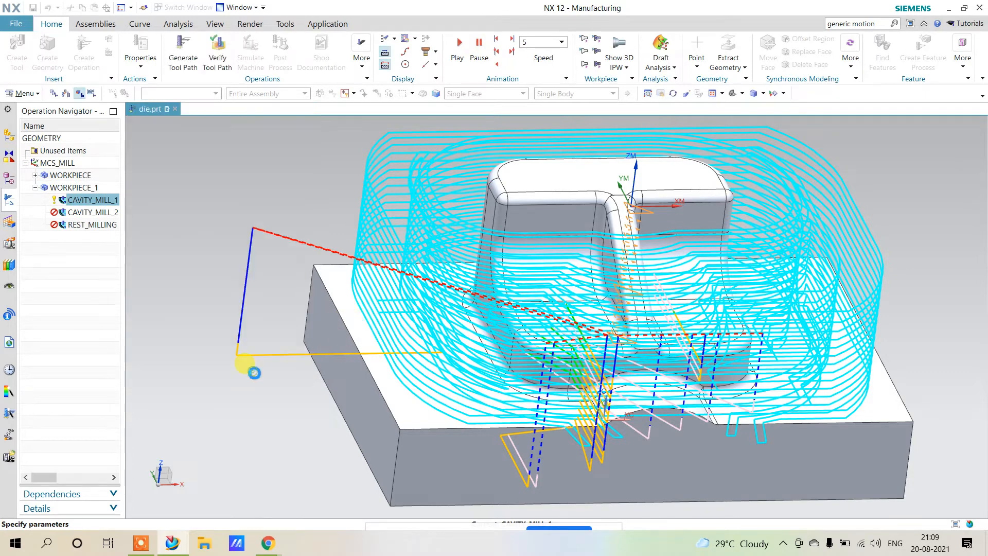
# Regenerate the CAVITY_MILL_1 tool path and add the flat plate face to the operation's cut area
pyautogui.click(192, 472)
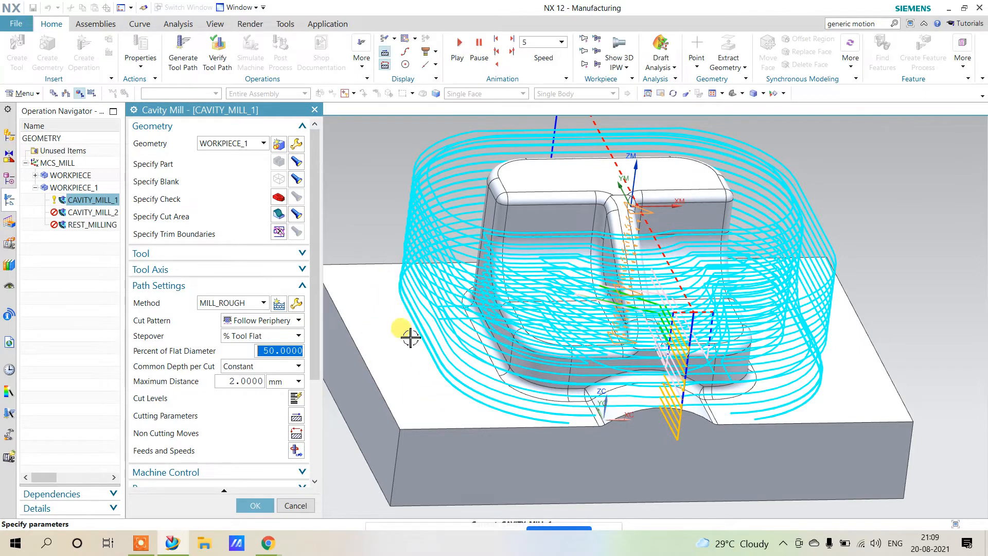
pyautogui.click(279, 215)
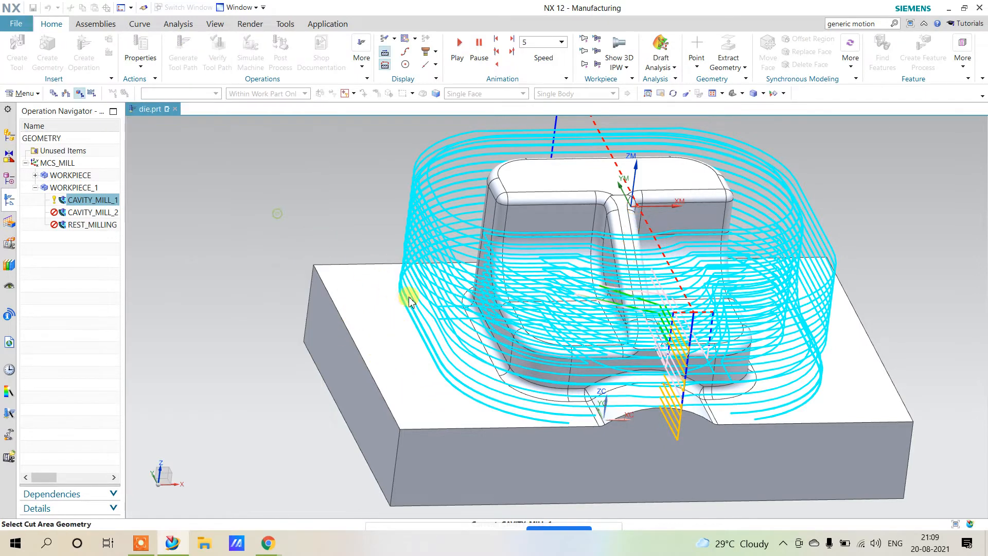
pyautogui.click(404, 323)
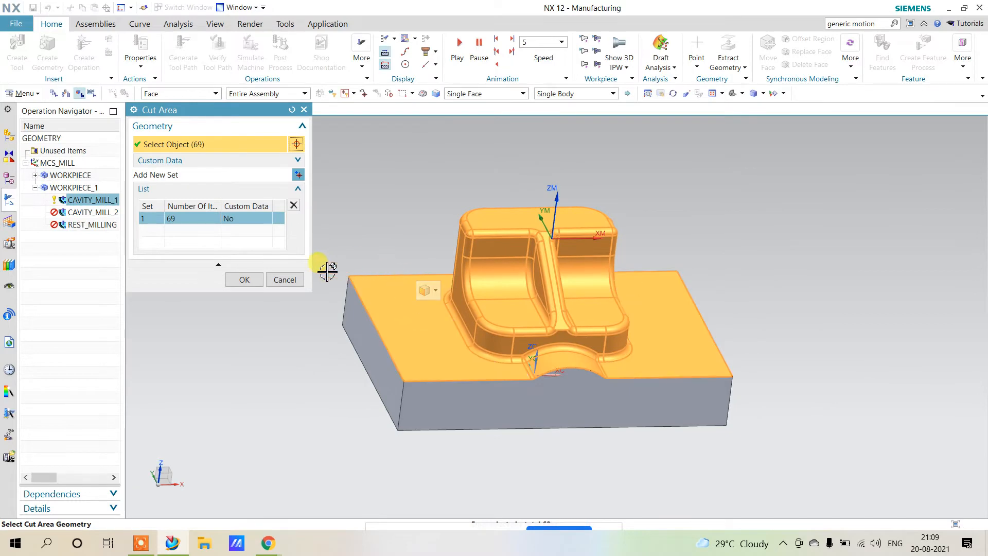
pyautogui.click(244, 280)
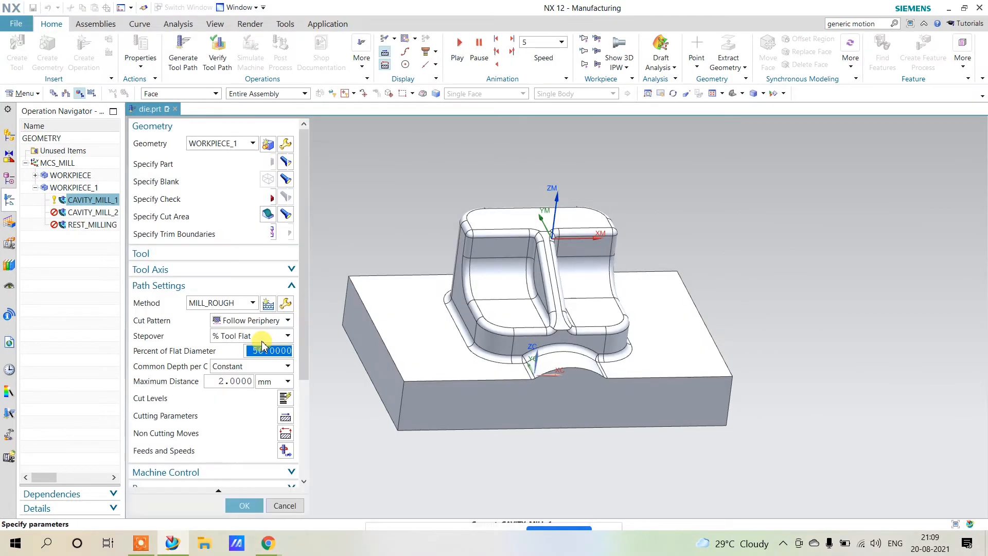
# Set the Maximum Distance per cut of CAVITY_MILL_1 to 0.3 mm and regenerate the tool path
pyautogui.scroll(-3, 242, 397)
pyautogui.doubleClick(252, 240)
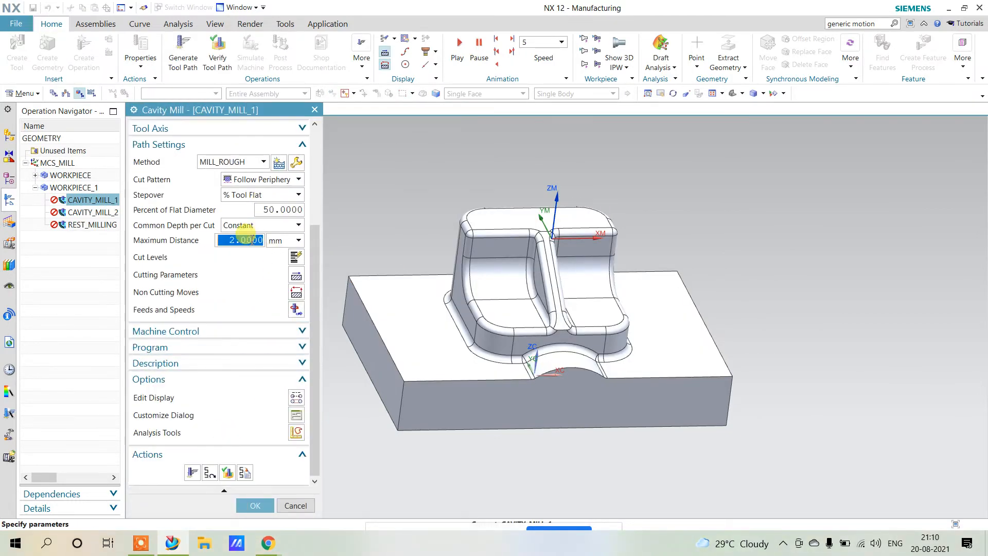
pyautogui.write('.3')
pyautogui.click(192, 473)
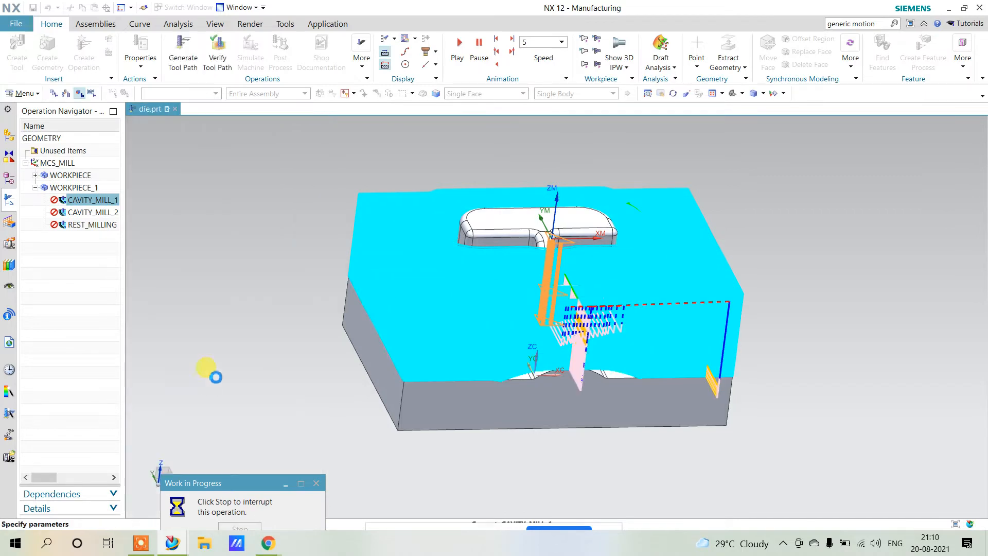
# Try adding finish passes in the CAVITY_MILL_1 cutting strategy, comparing the preview with and without them
pyautogui.scroll(-3, 260, 384)
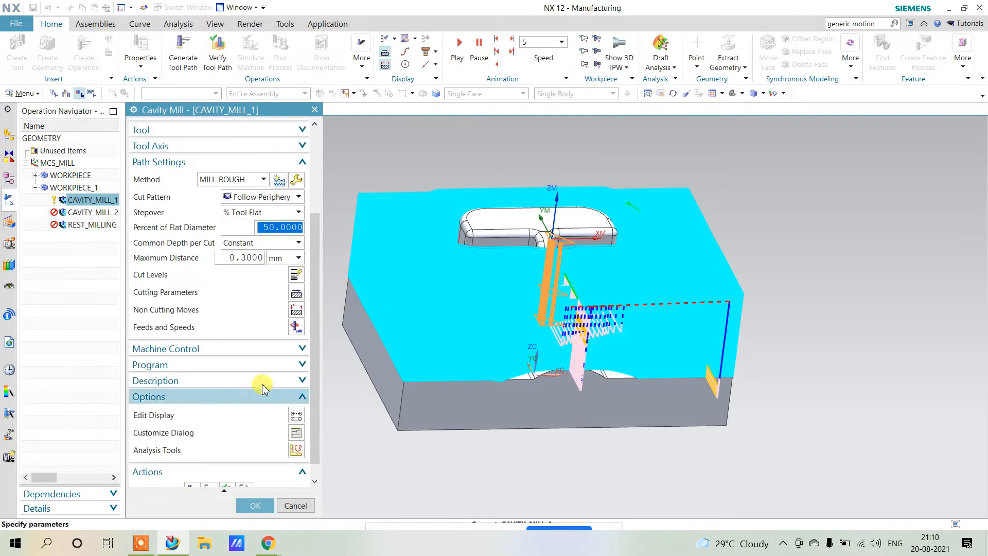
pyautogui.click(295, 291)
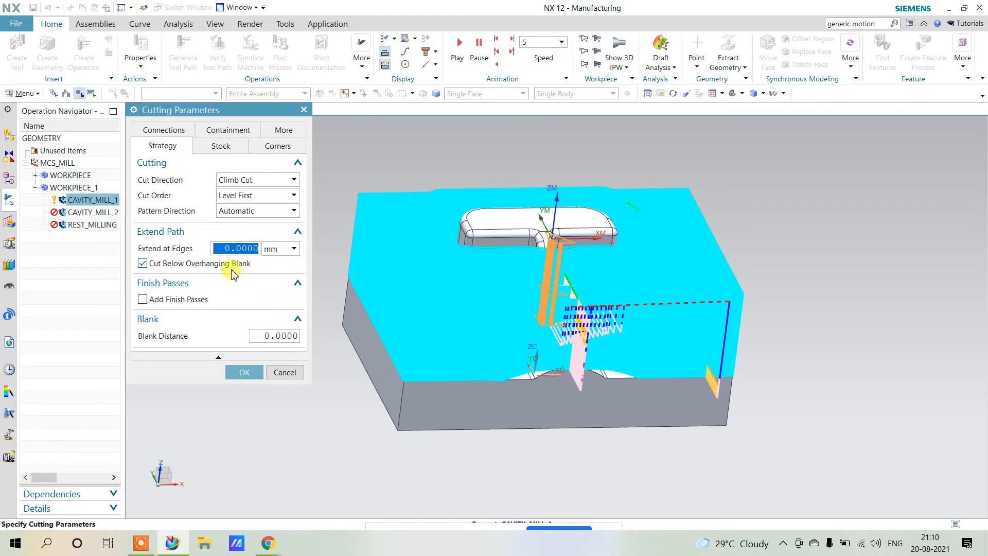
pyautogui.click(165, 300)
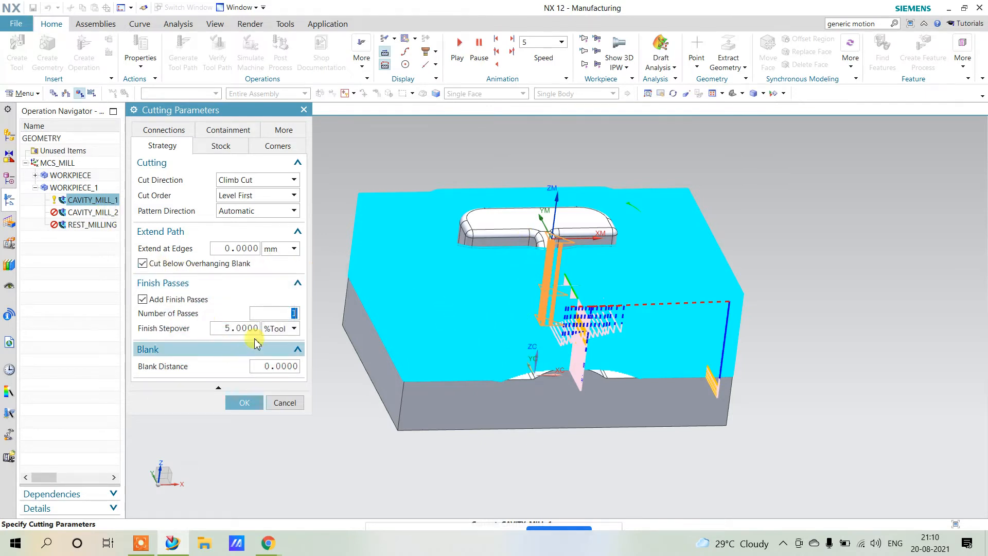
pyautogui.click(166, 303)
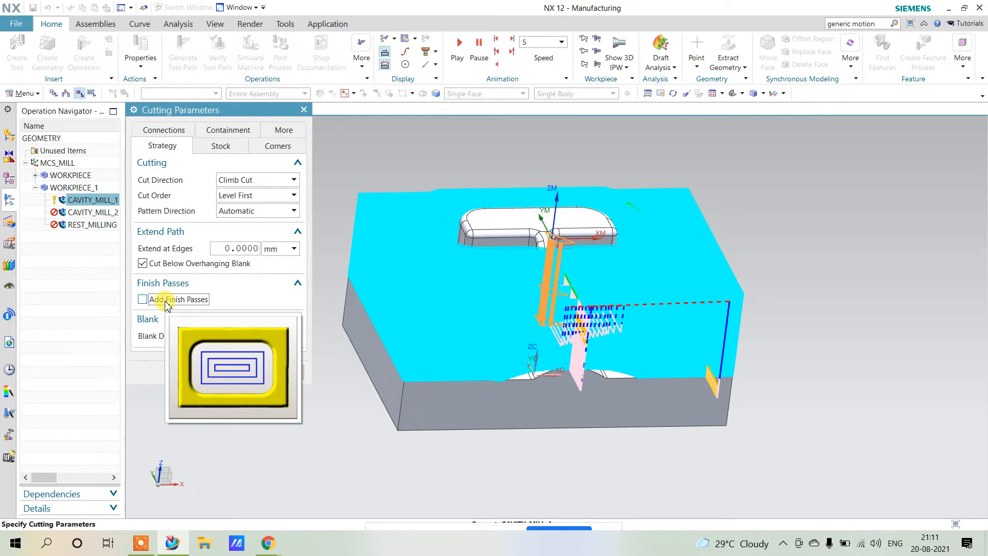
pyautogui.click(165, 303)
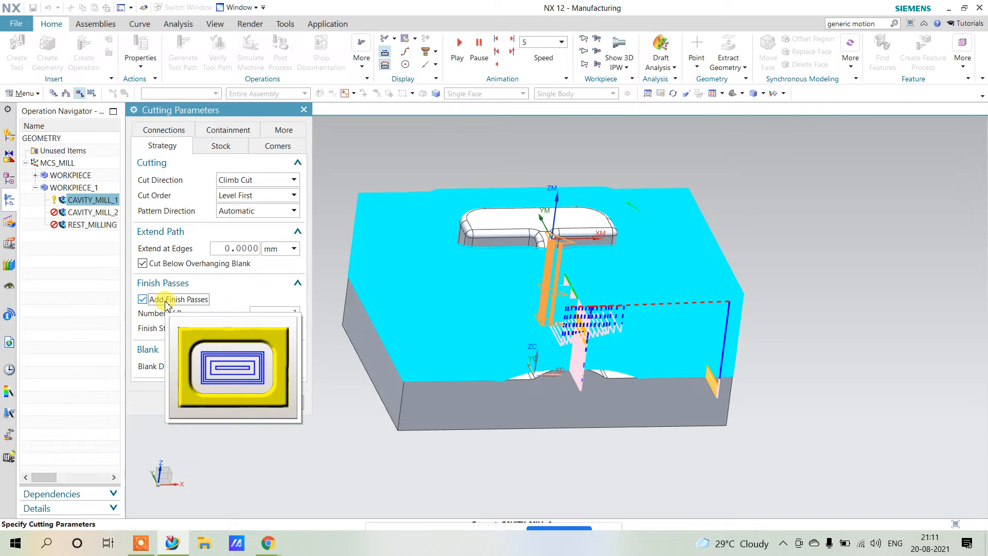
pyautogui.click(166, 303)
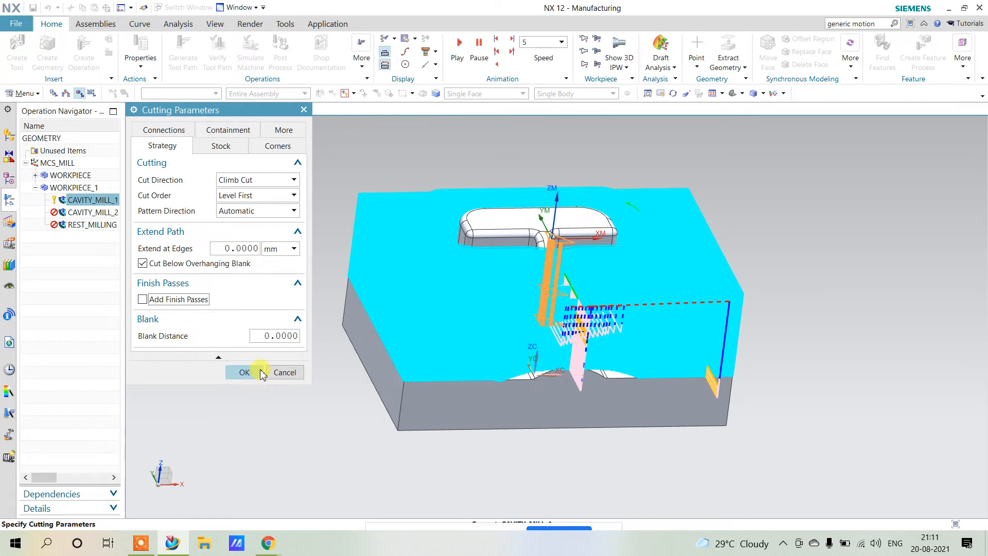
pyautogui.moveTo(186, 338)
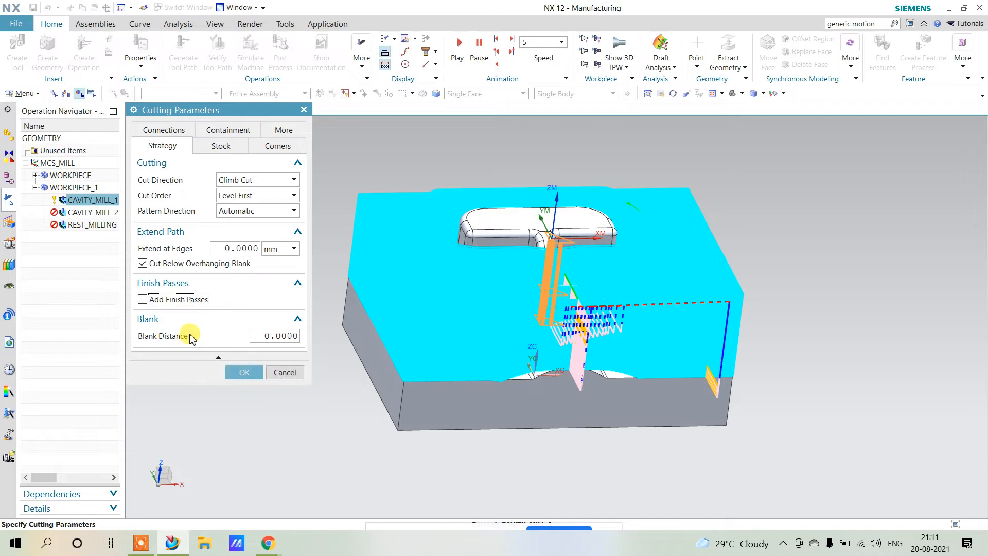
pyautogui.moveTo(221, 206)
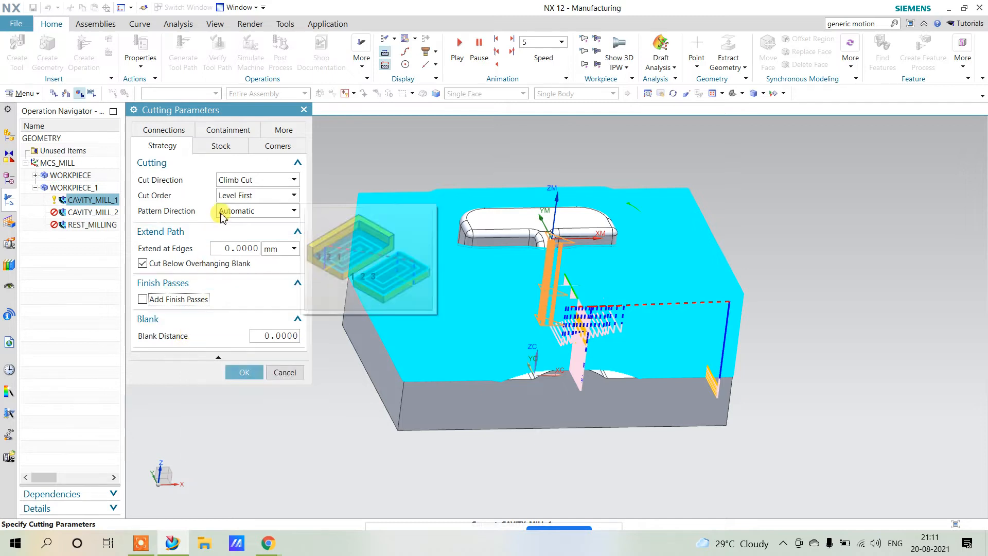
# Check the CAVITY_MILL_1 stock settings and try All Passes smoothing for corners, returning it to None
pyautogui.click(223, 146)
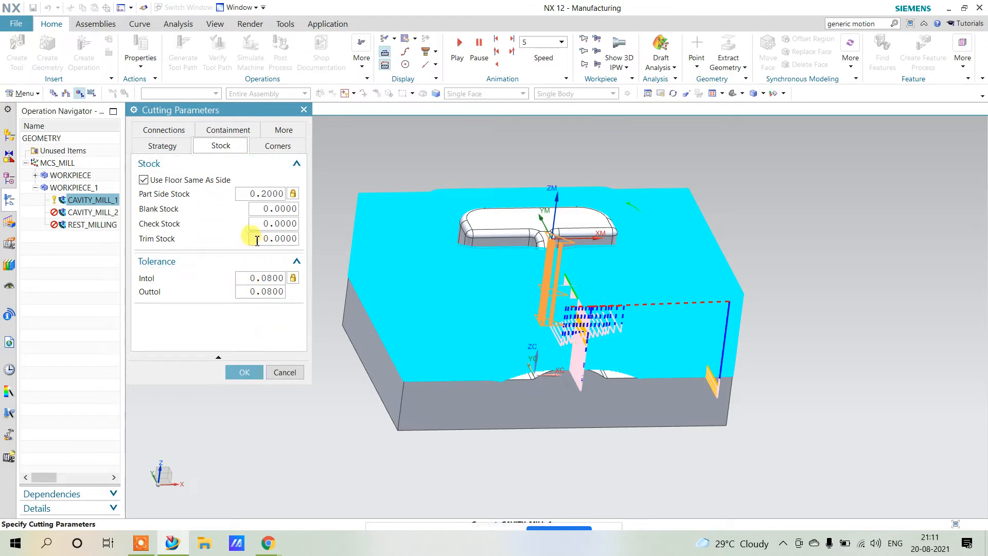
pyautogui.click(263, 147)
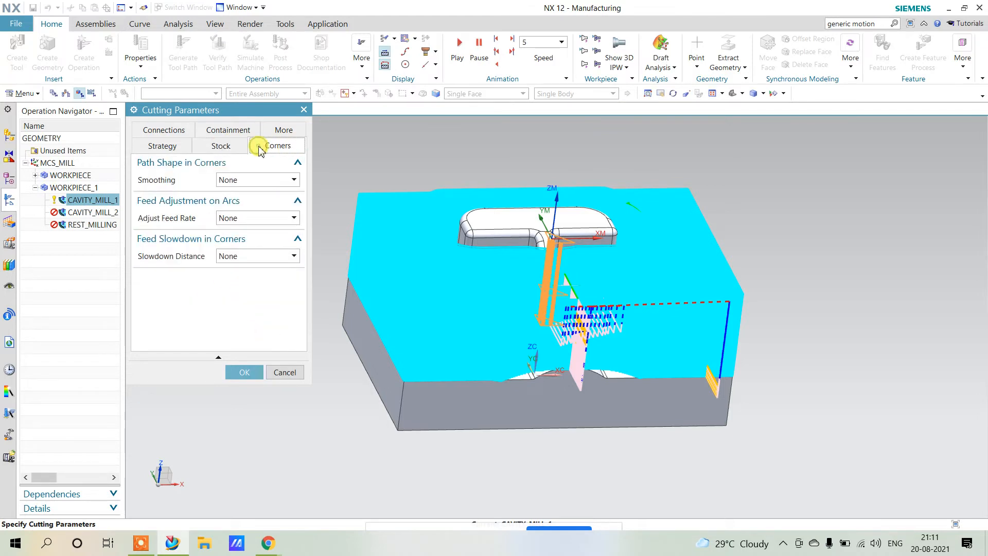
pyautogui.moveTo(232, 186)
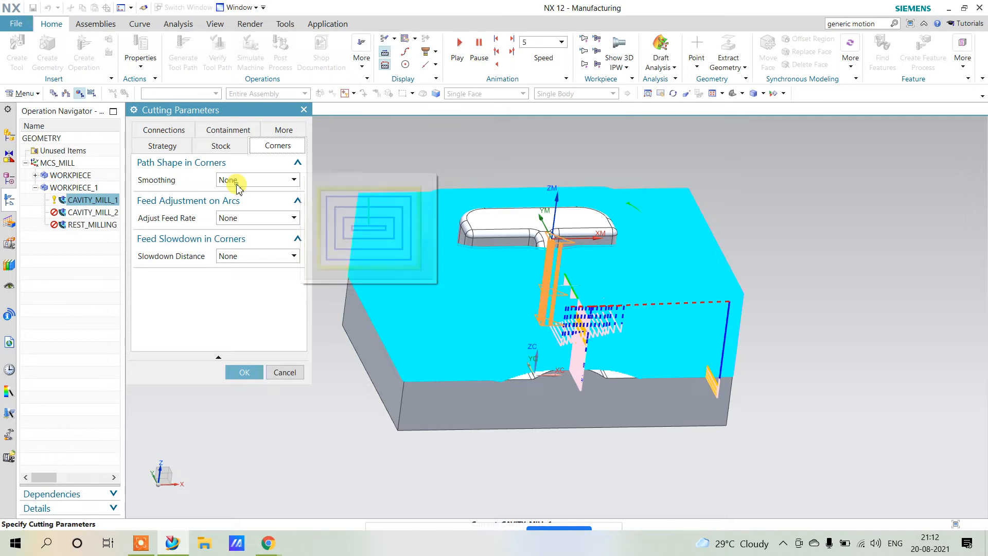
pyautogui.click(237, 181)
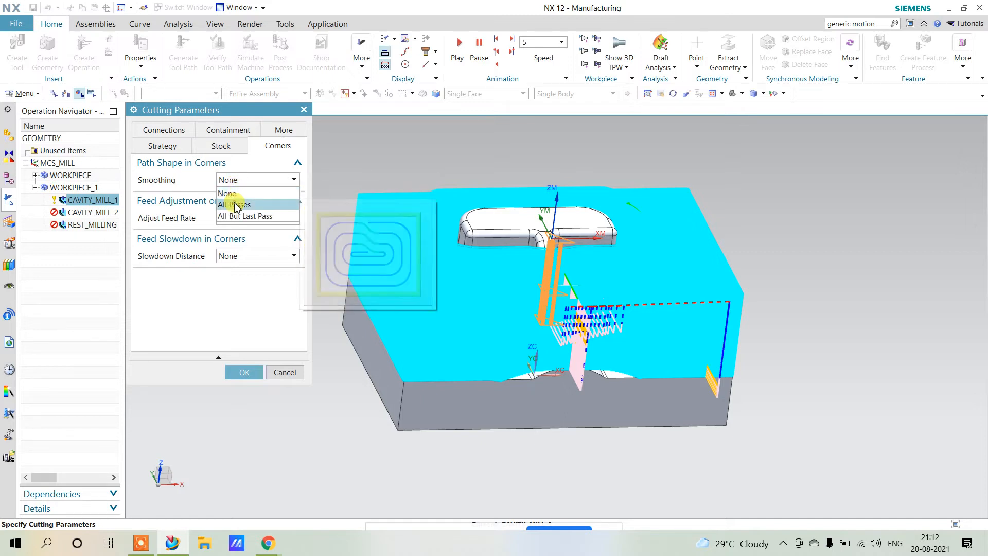
pyautogui.click(235, 205)
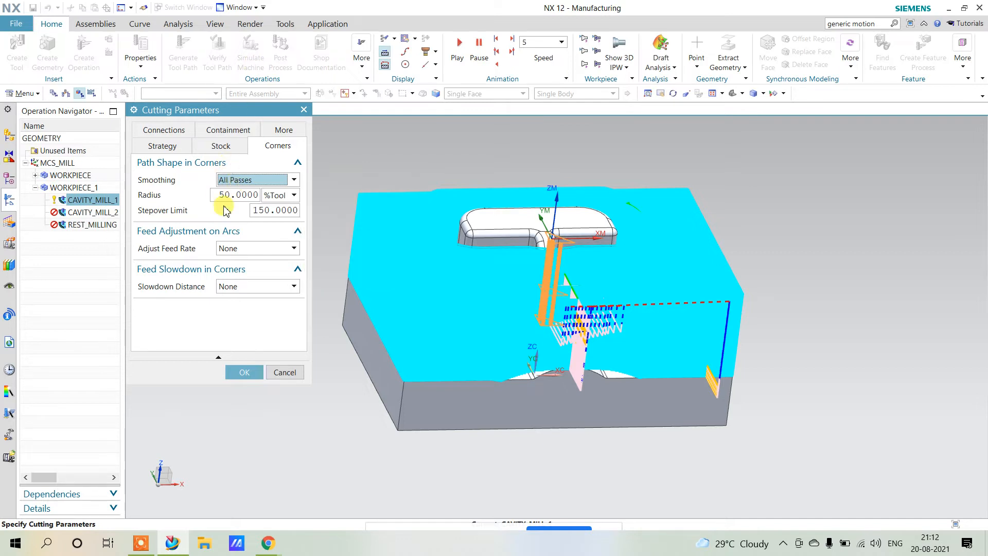
pyautogui.click(238, 182)
pyautogui.click(238, 193)
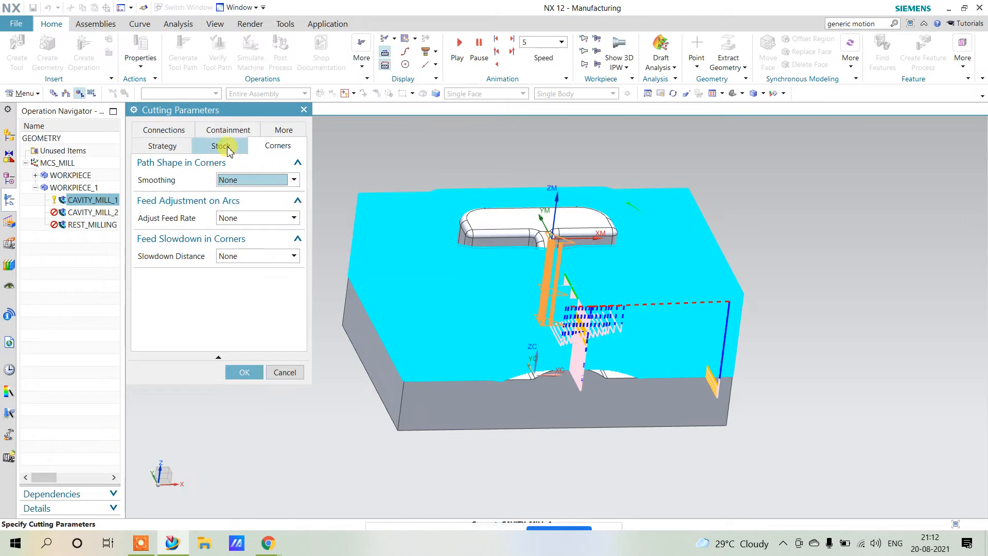
# Review the containment and reference tool settings of CAVITY_MILL_1, leaving the cutting parameters without saving
pyautogui.click(223, 131)
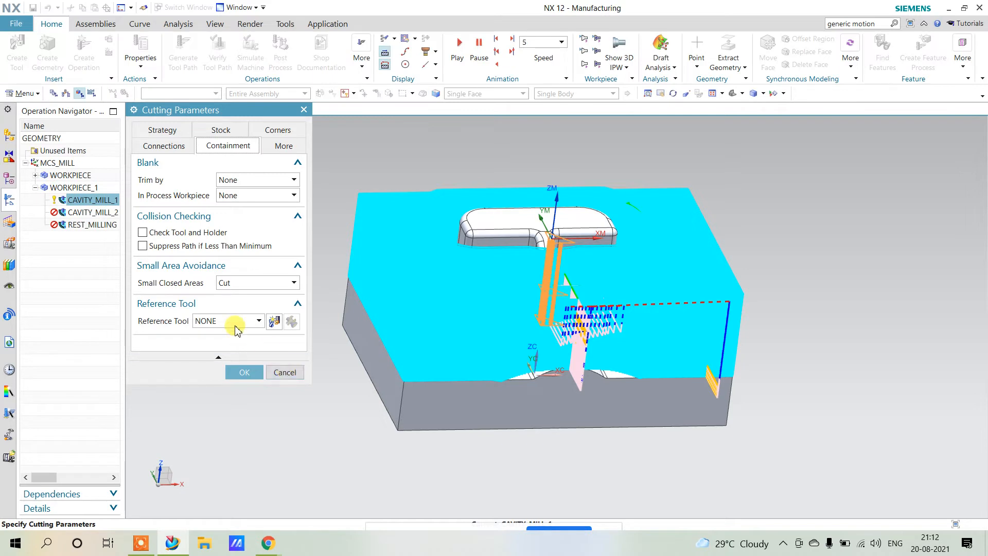
pyautogui.moveTo(224, 319)
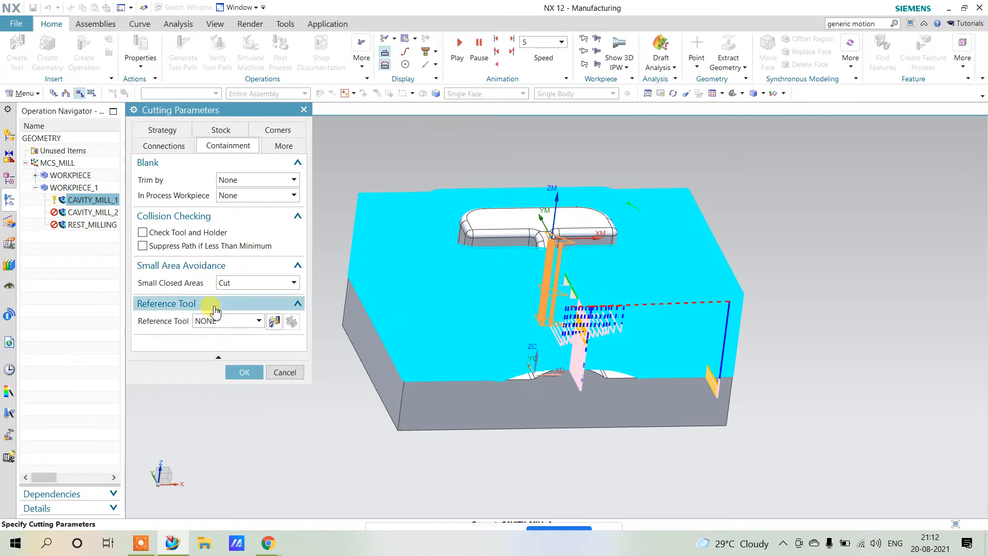
pyautogui.click(285, 372)
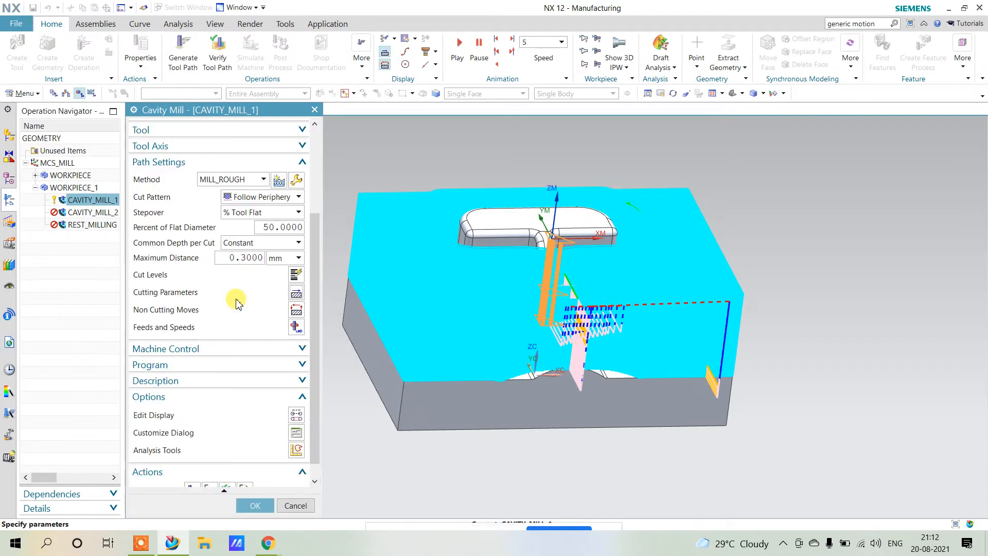
# Regenerate the CAVITY_MILL_1 tool path and accept the operation
pyautogui.scroll(-1, 212, 487)
pyautogui.click(192, 472)
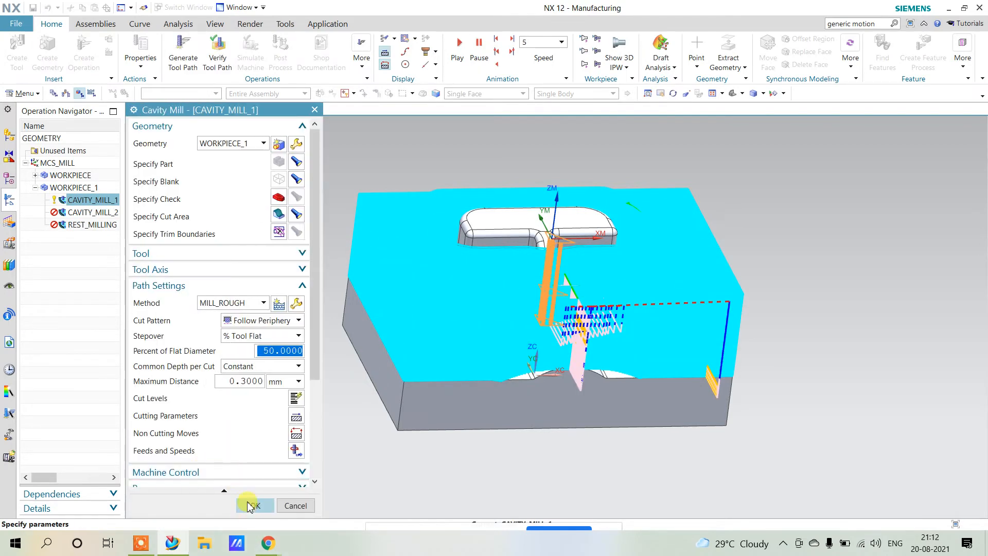
pyautogui.click(249, 502)
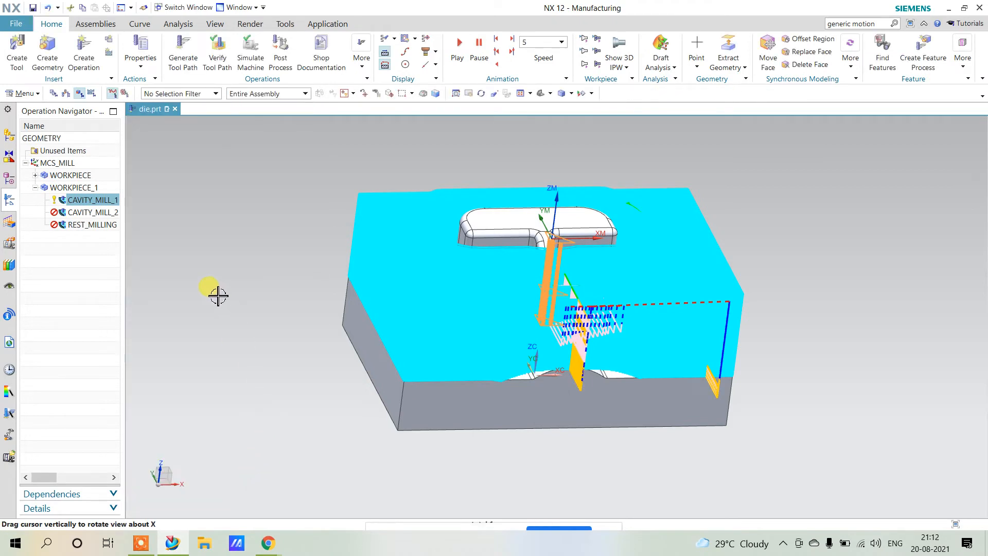
# Edit CAVITY_MILL_2 and remove the existing face set from its cut area
pyautogui.doubleClick(106, 212)
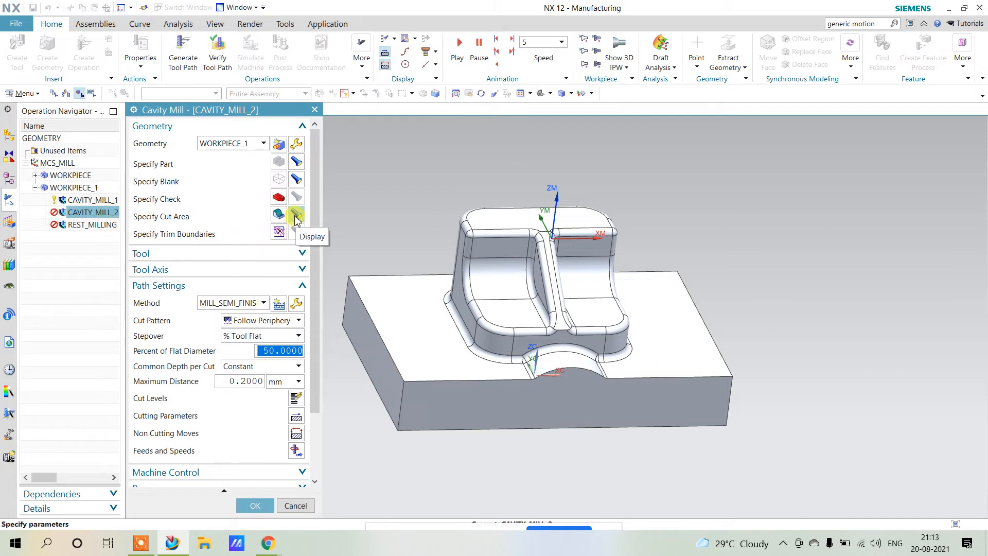
pyautogui.click(276, 213)
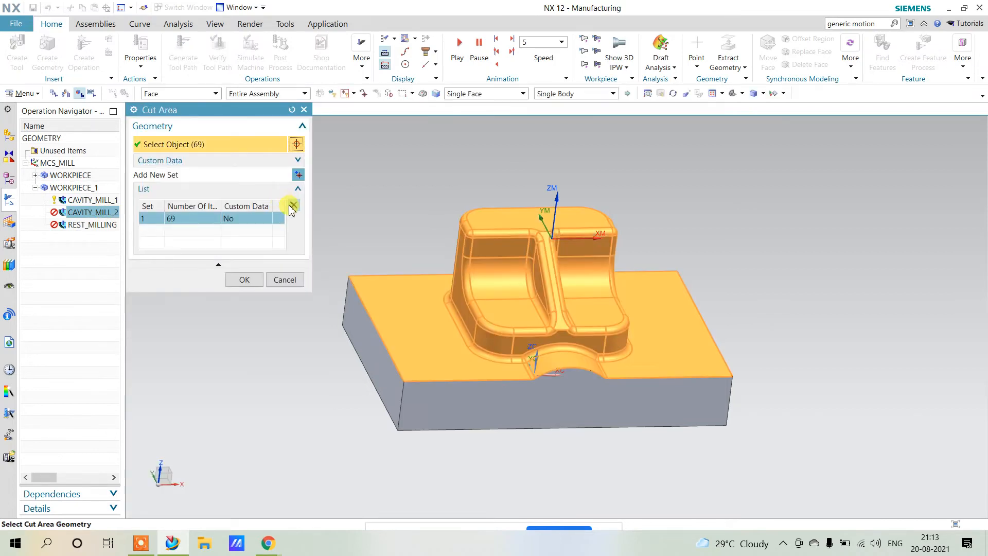
pyautogui.click(291, 208)
pyautogui.click(238, 293)
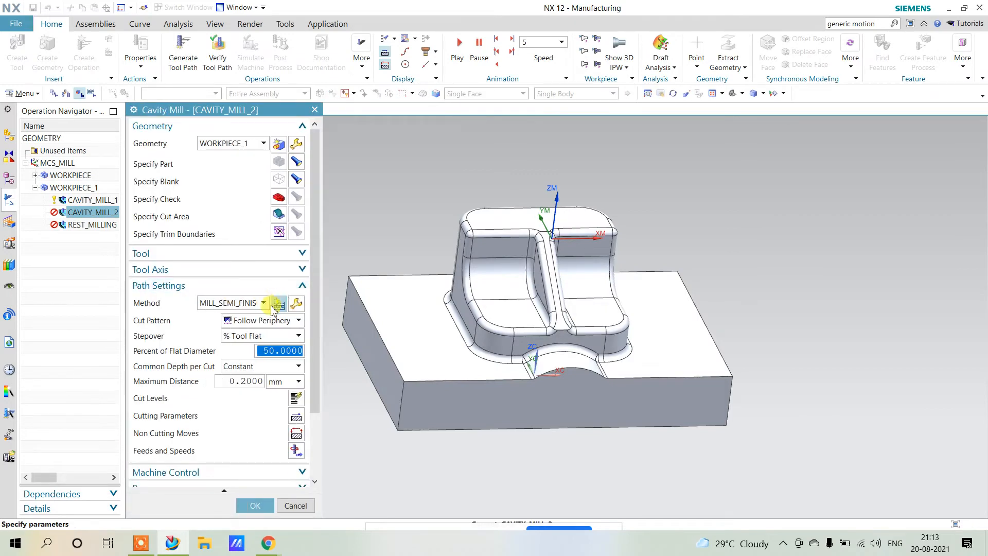
# Set the In Process Workpiece option to None in the containment cutting parameters of CAVITY_MILL_2
pyautogui.scroll(-3, 273, 308)
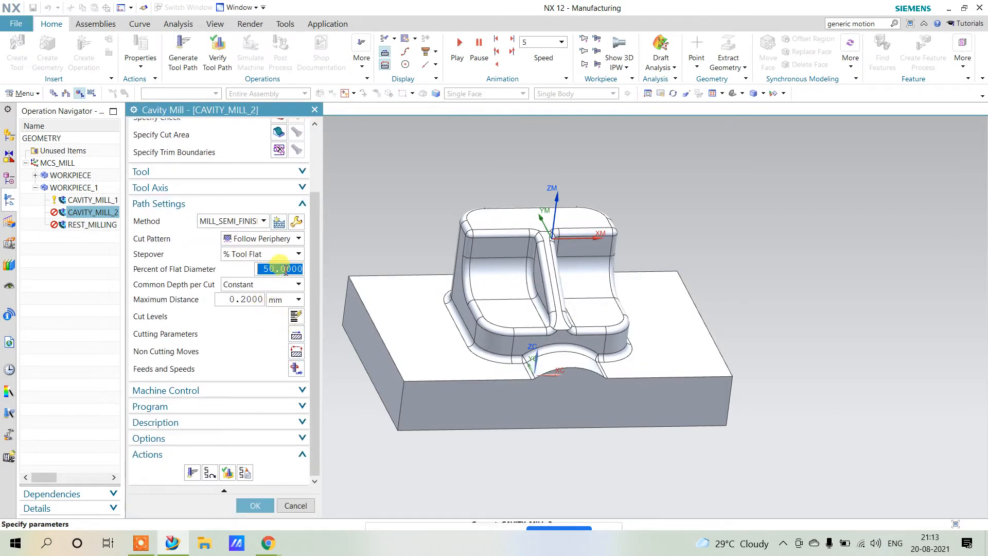
pyautogui.click(296, 334)
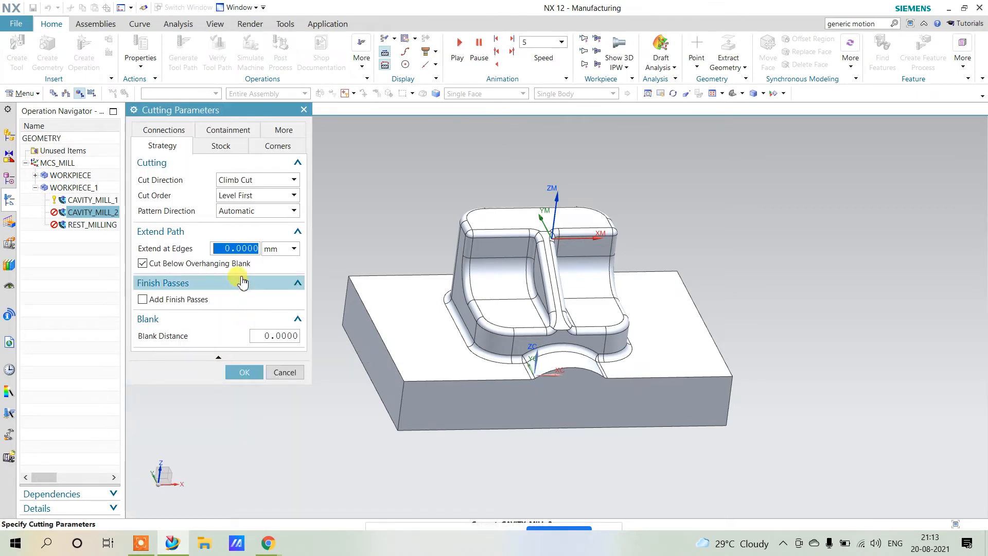
pyautogui.click(232, 132)
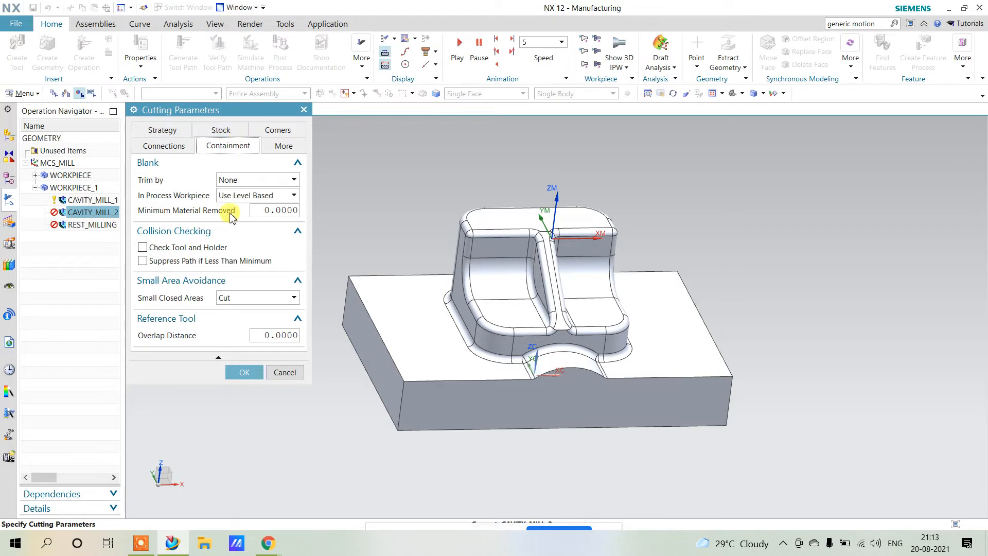
pyautogui.moveTo(190, 384); pyautogui.dragTo(198, 415)
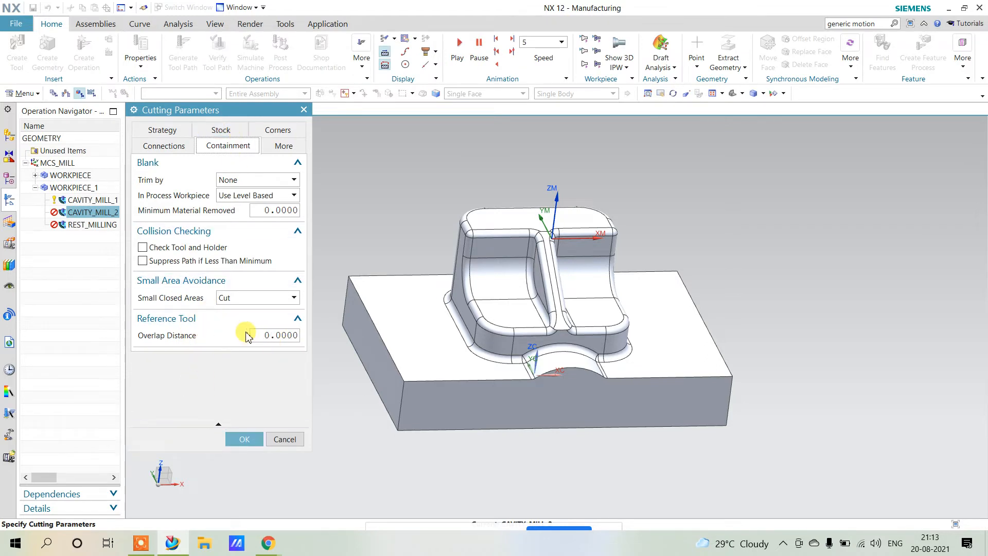
pyautogui.click(201, 319)
pyautogui.click(202, 321)
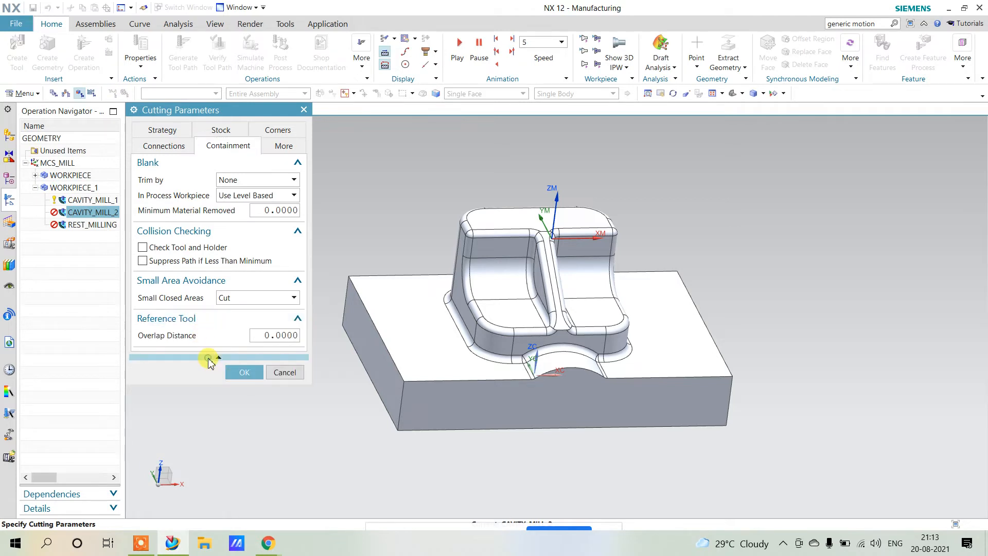
pyautogui.click(228, 195)
pyautogui.click(231, 206)
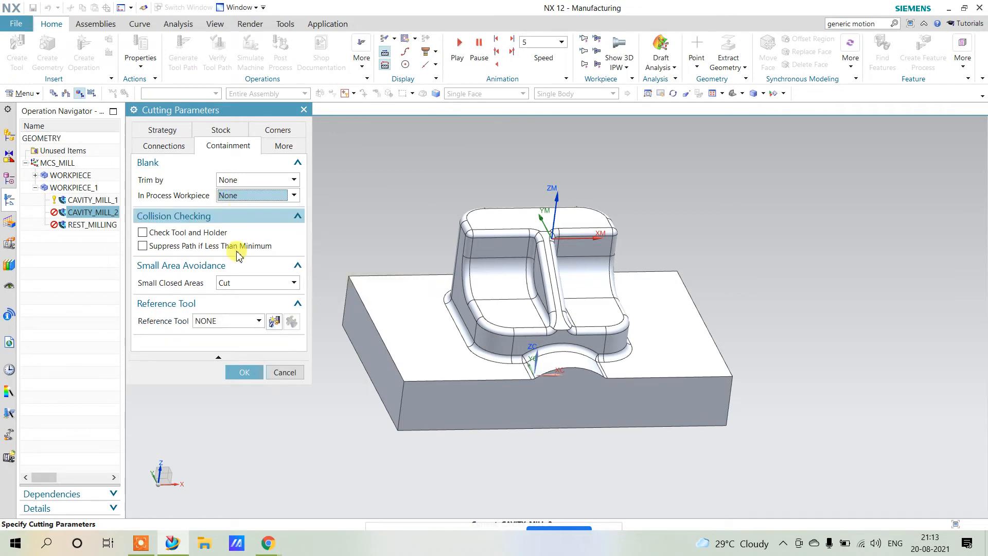
# Assign MILL_30 as the reference tool for CAVITY_MILL_2, accept the cutting parameters and generate the tool path
pyautogui.click(228, 321)
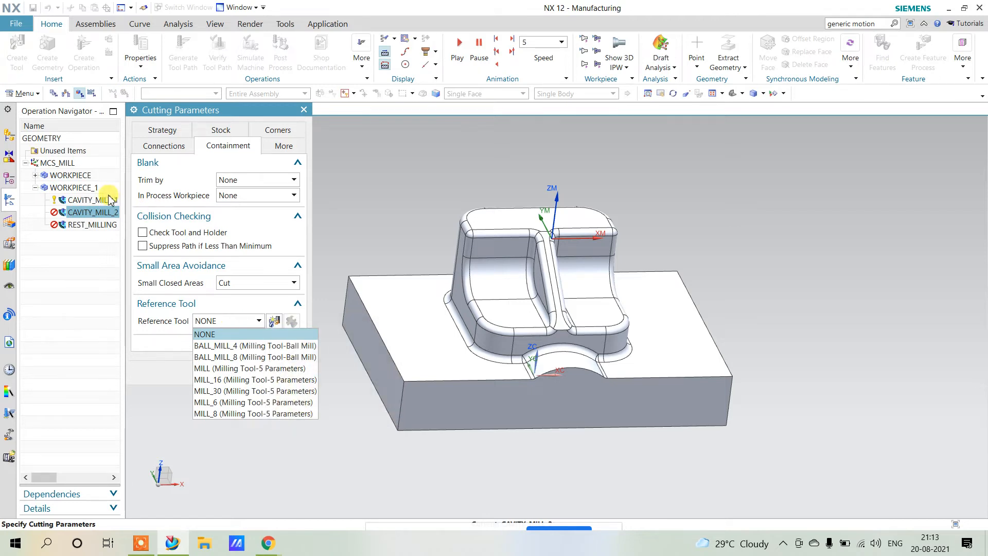
pyautogui.click(242, 391)
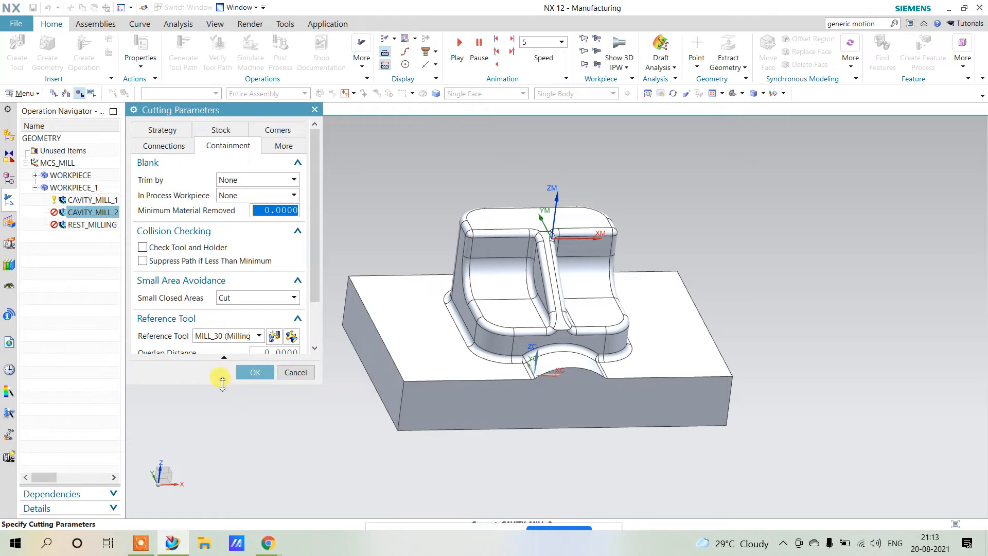
pyautogui.moveTo(221, 383); pyautogui.dragTo(221, 443)
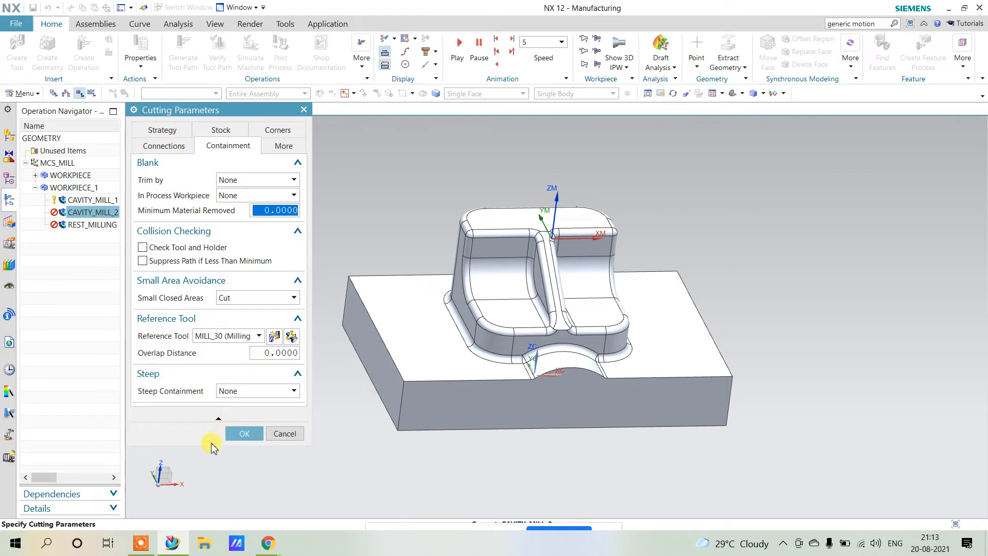
pyautogui.moveTo(208, 446); pyautogui.dragTo(205, 462)
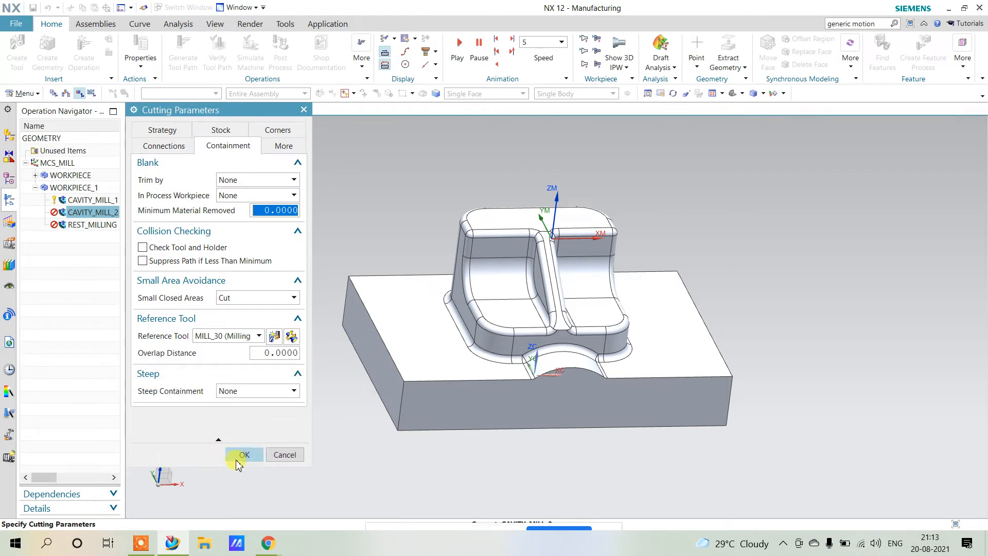
pyautogui.click(238, 460)
pyautogui.click(192, 473)
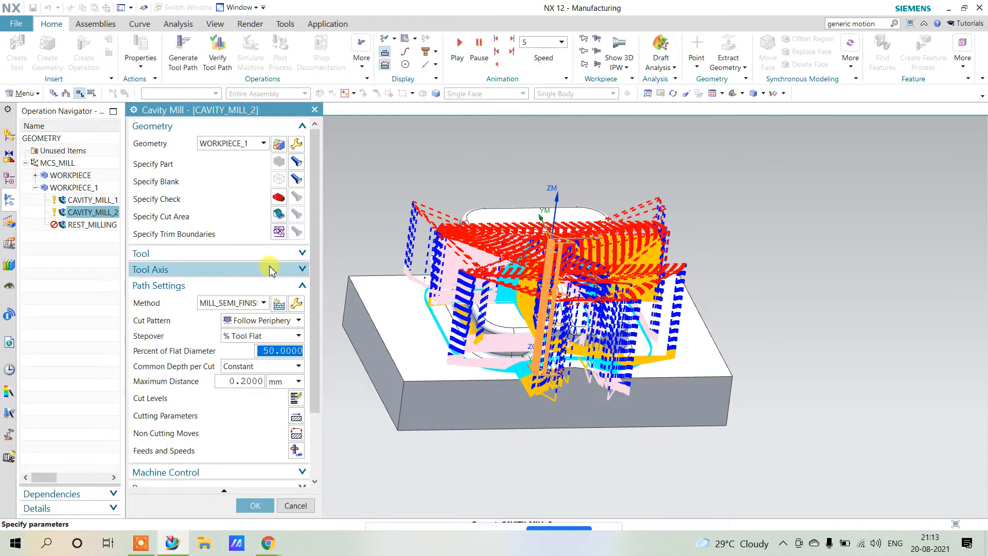
# Review the reference tool choice in the containment settings of CAVITY_MILL_2
pyautogui.scroll(-1, 273, 271)
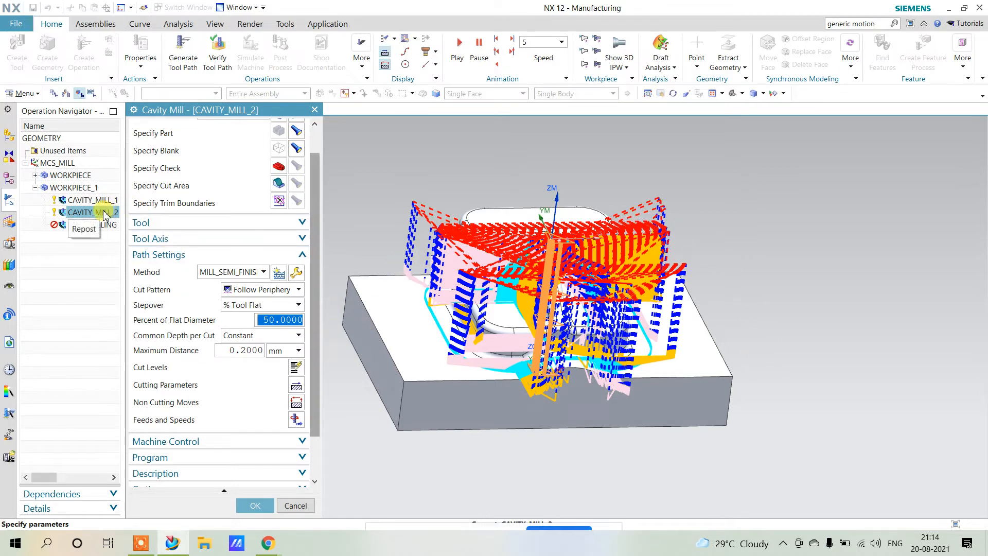
pyautogui.click(297, 385)
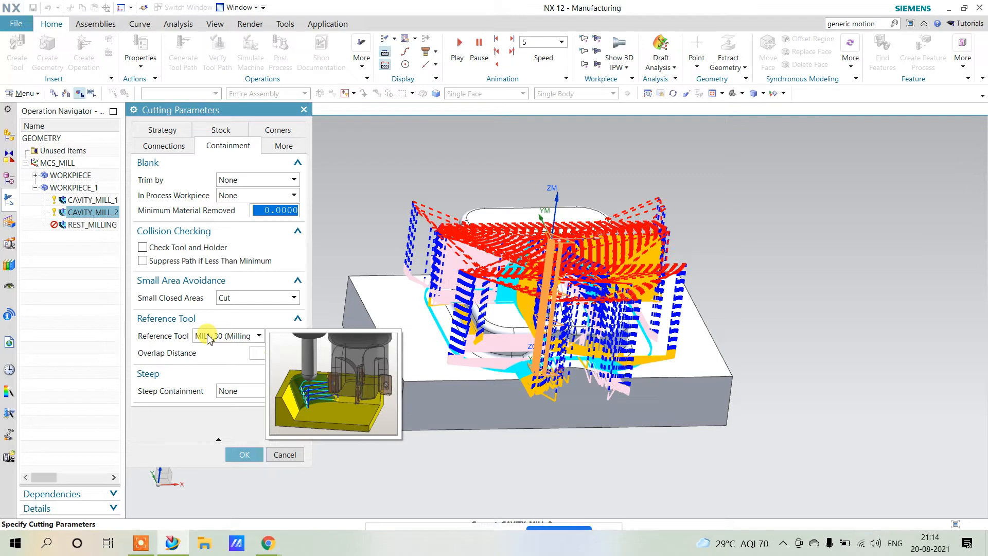
pyautogui.click(244, 455)
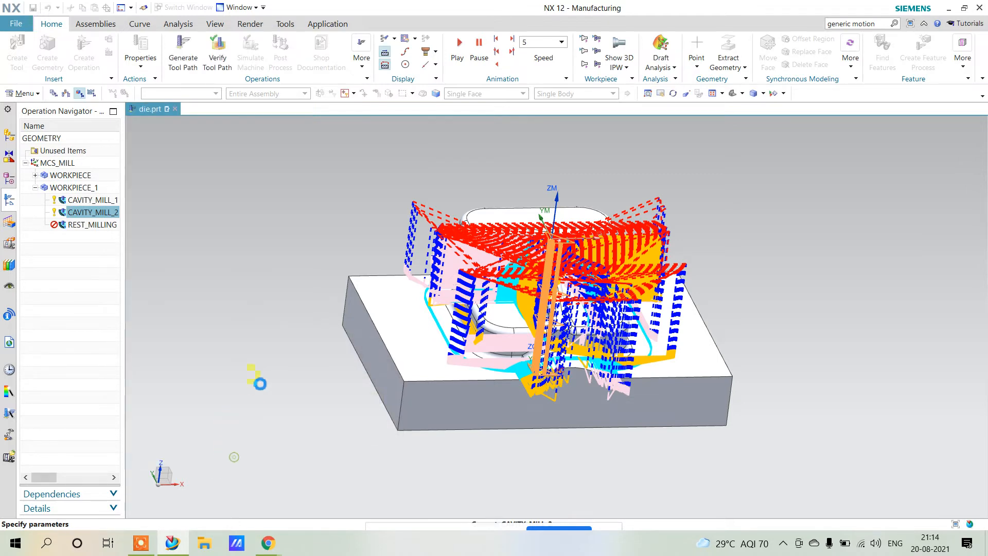
# Verify the CAVITY_MILL_2 tool path with a 3D Dynamic simulation, showing the tool as Assembly at animation speed 9
pyautogui.scroll(-3, 267, 346)
pyautogui.click(227, 470)
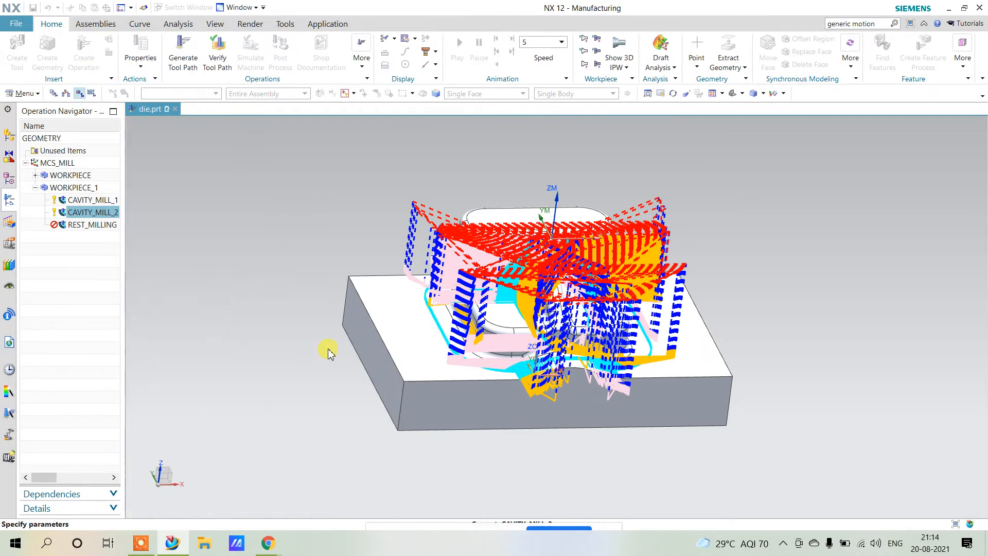
pyautogui.scroll(-3, 276, 388)
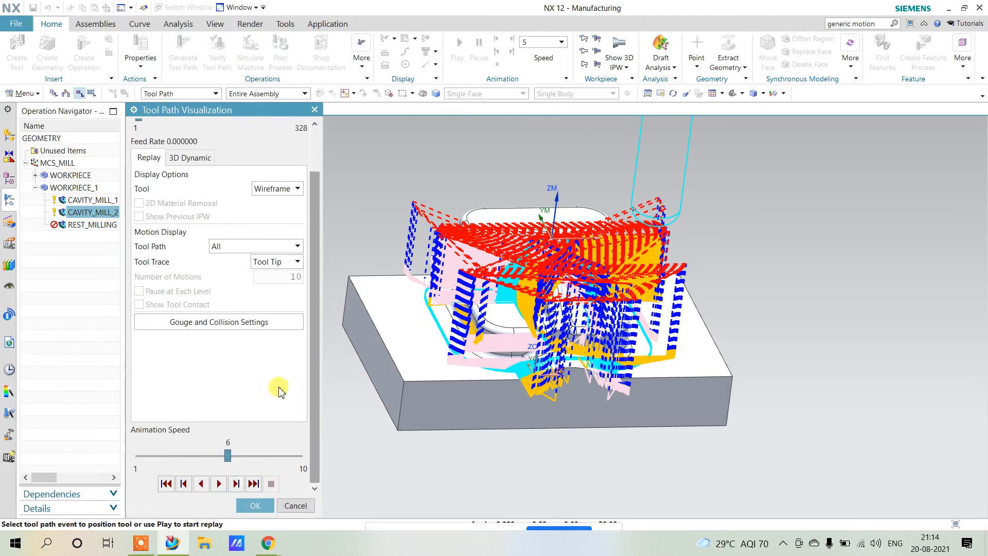
pyautogui.click(203, 157)
pyautogui.click(252, 175)
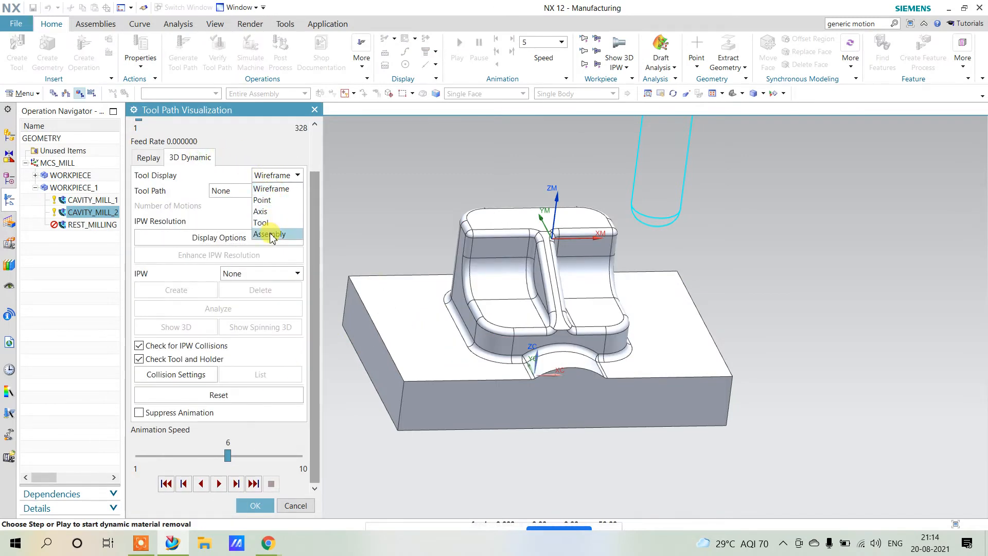
pyautogui.click(269, 234)
pyautogui.moveTo(228, 455); pyautogui.dragTo(286, 458)
pyautogui.click(219, 483)
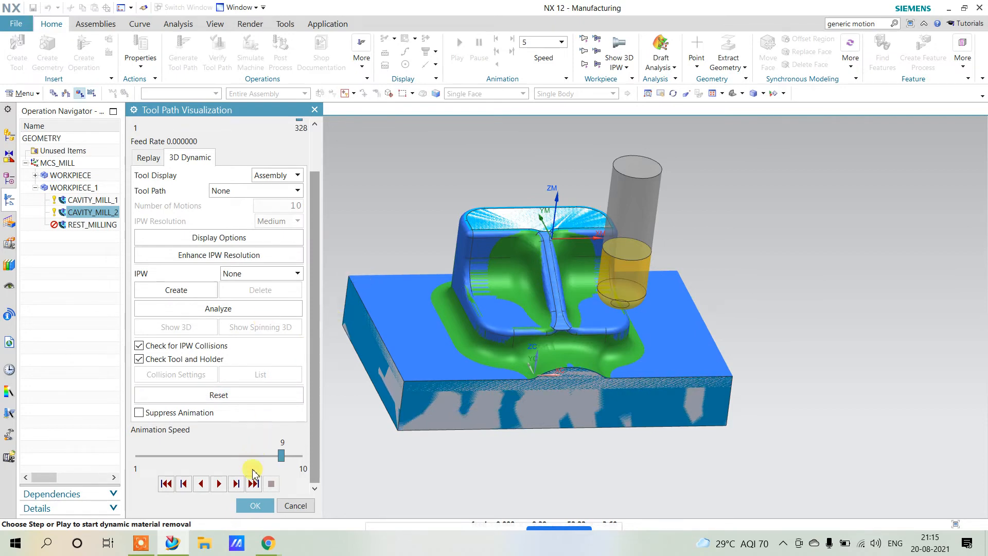
pyautogui.click(255, 505)
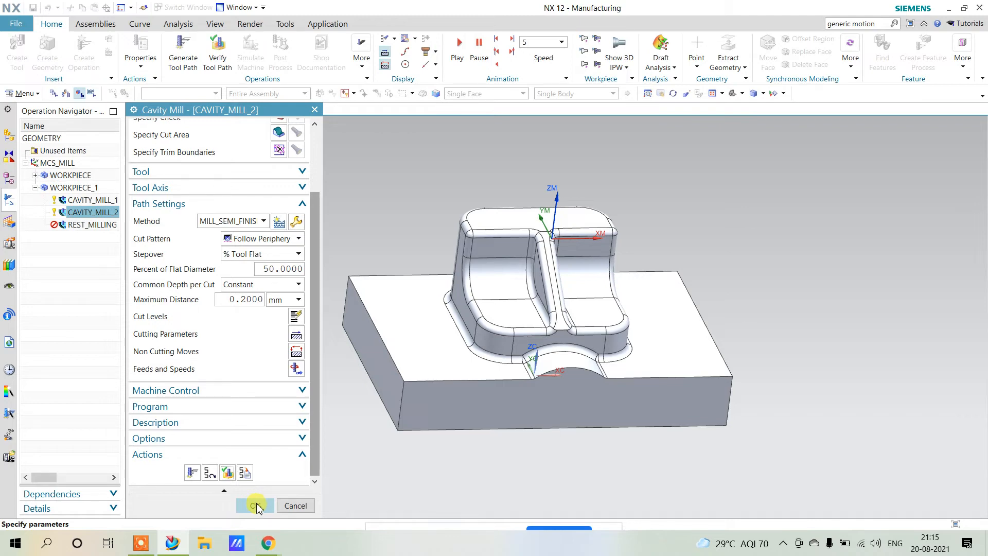
# Change the cut order of CAVITY_MILL_2 to Depth First and regenerate the tool path
pyautogui.click(297, 336)
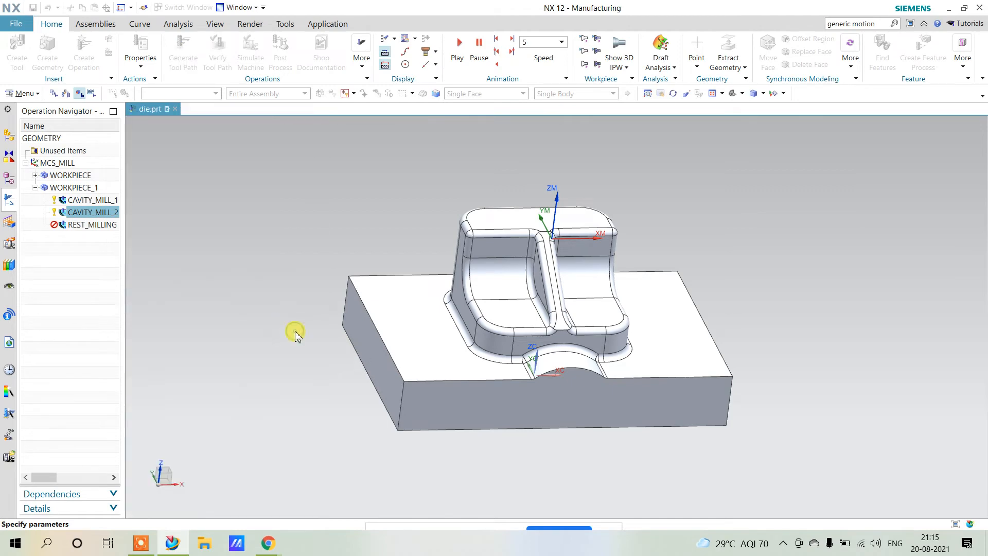
pyautogui.click(163, 147)
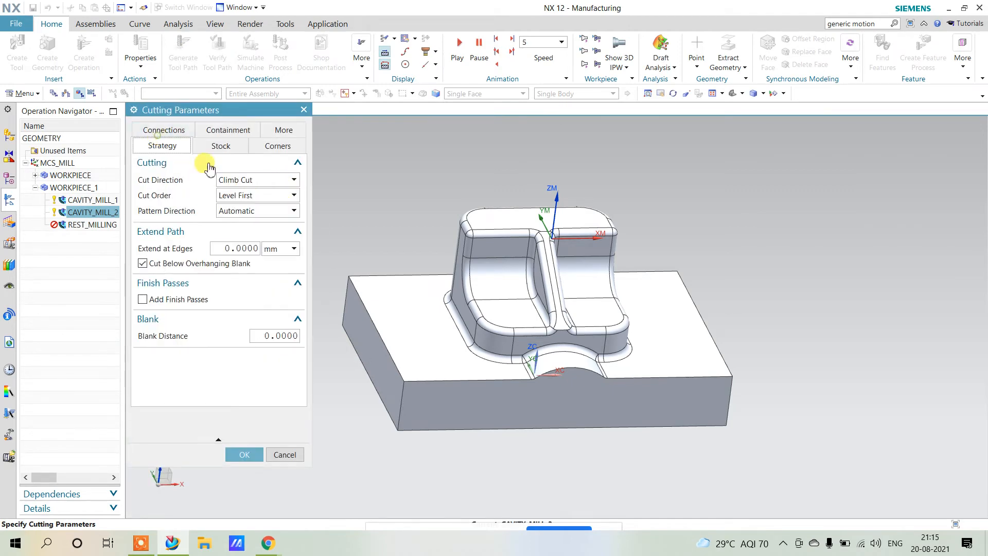
pyautogui.click(248, 195)
pyautogui.click(246, 219)
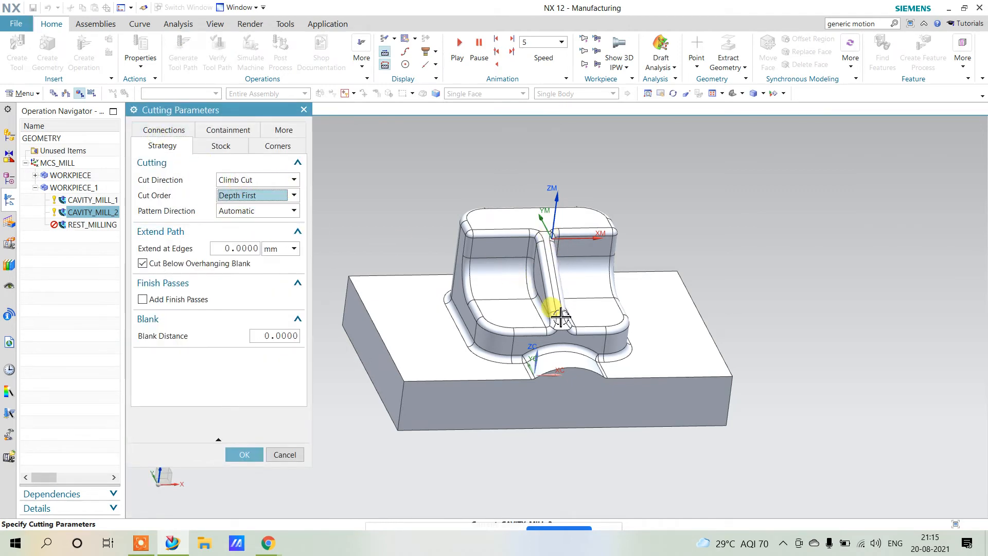
pyautogui.click(245, 454)
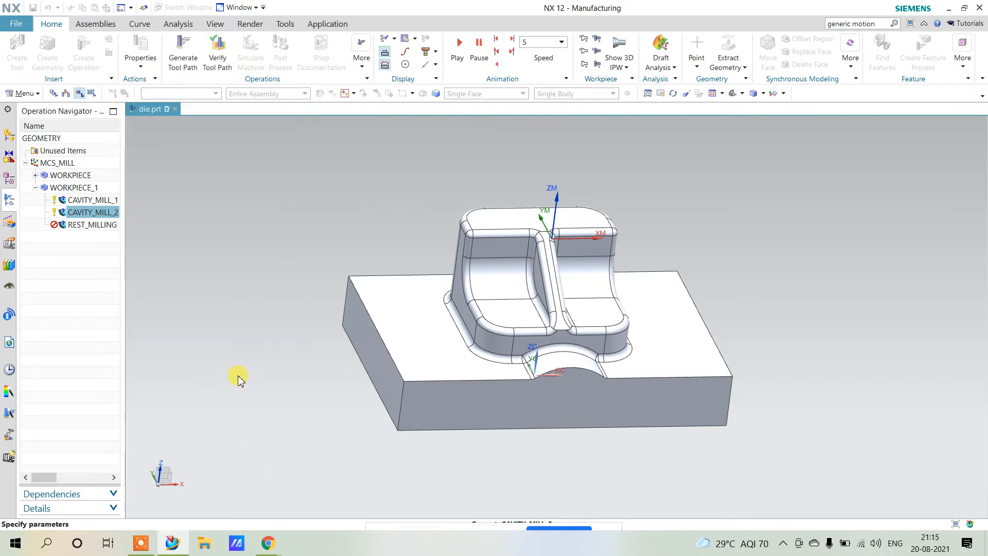
pyautogui.click(192, 473)
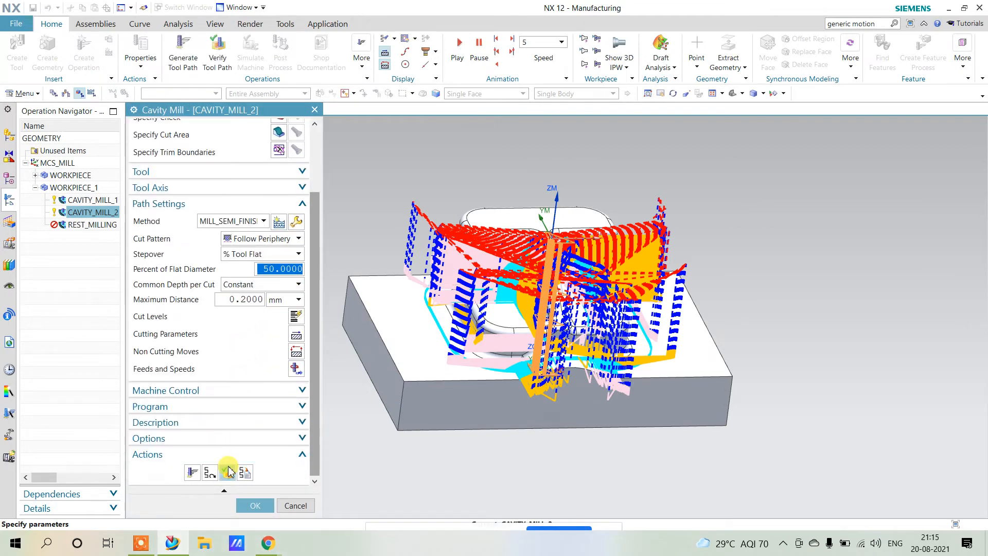
# Play the 3D Dynamic simulation of the depth-first tool path and accept the CAVITY_MILL_2 operation
pyautogui.click(229, 471)
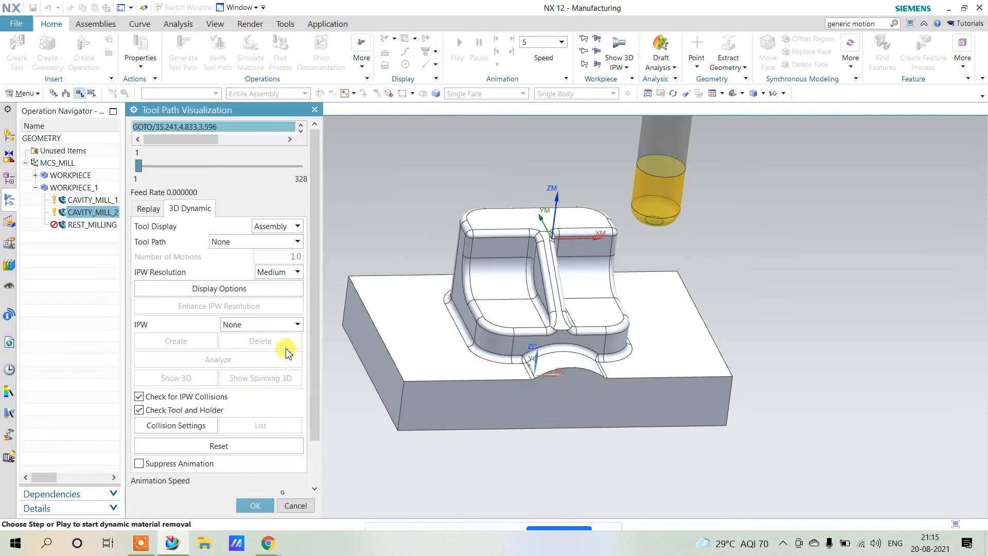
pyautogui.scroll(-2, 287, 322)
pyautogui.click(220, 484)
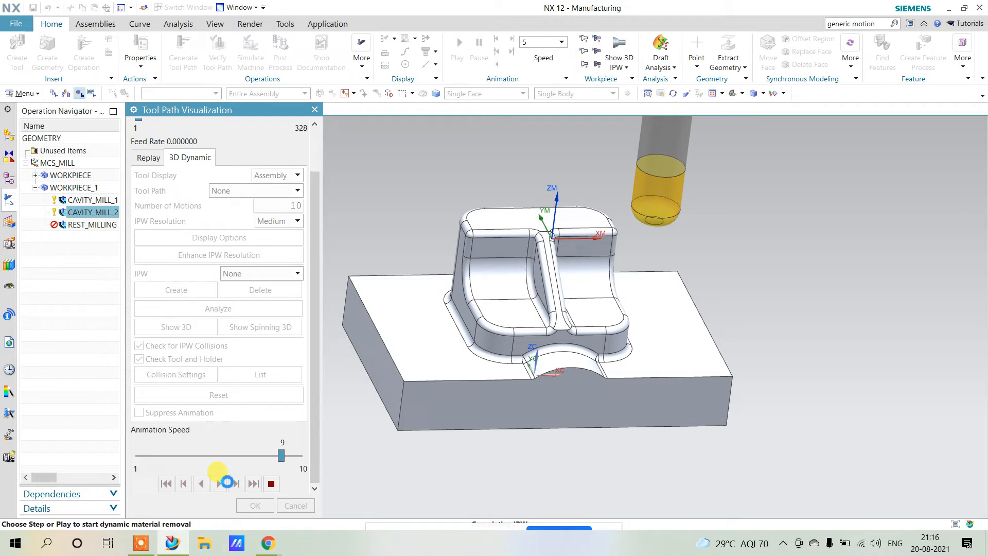
pyautogui.click(227, 482)
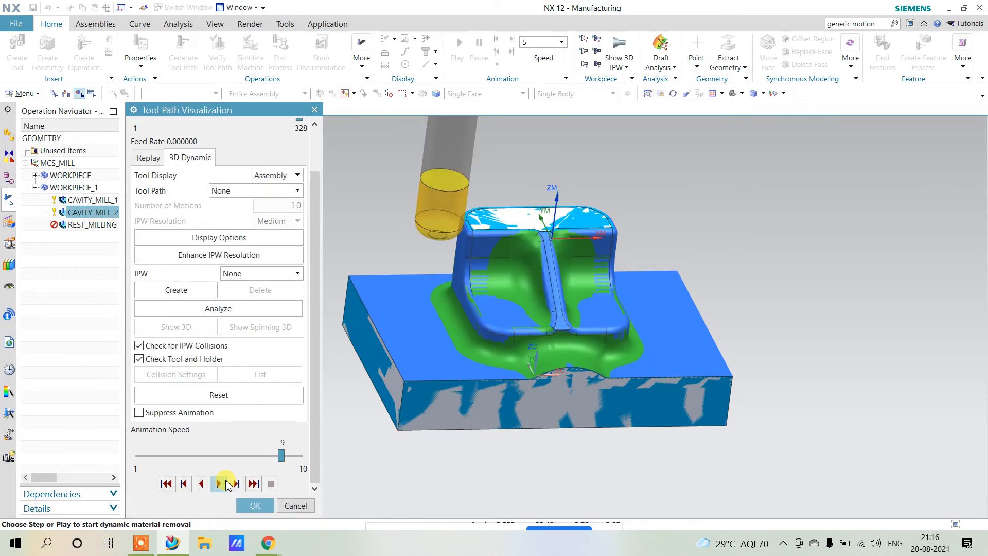
pyautogui.click(251, 505)
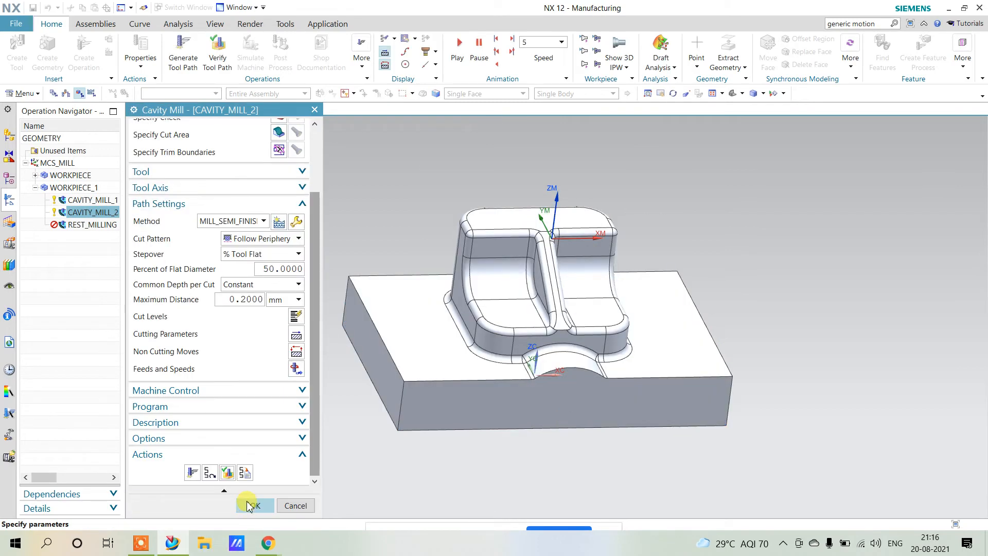
pyautogui.click(252, 506)
# Widen the Operation Navigator and narrow its Name and Tool columns to reveal more operation details
pyautogui.moveTo(124, 232); pyautogui.dragTo(256, 226)
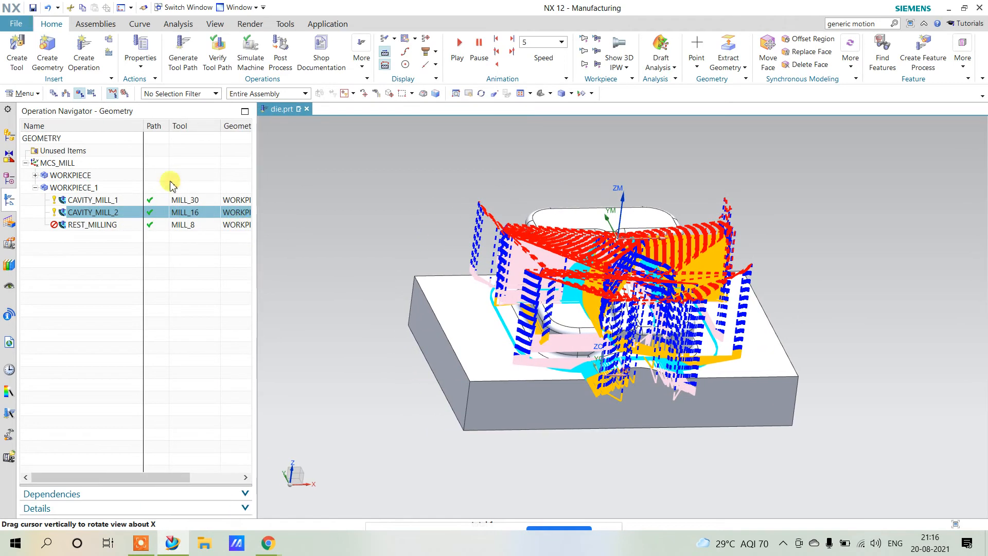
pyautogui.moveTo(143, 126); pyautogui.dragTo(125, 126)
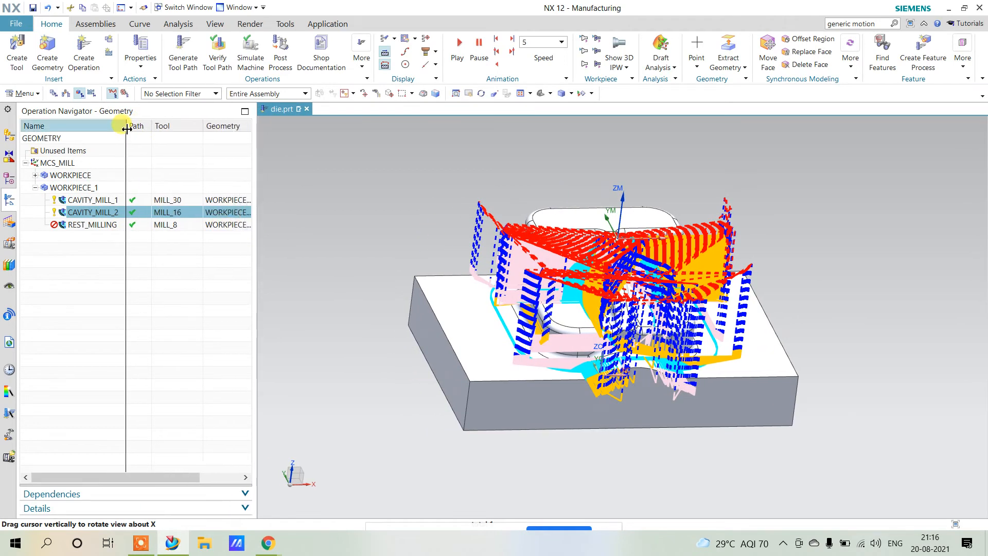
pyautogui.moveTo(202, 125); pyautogui.dragTo(176, 139)
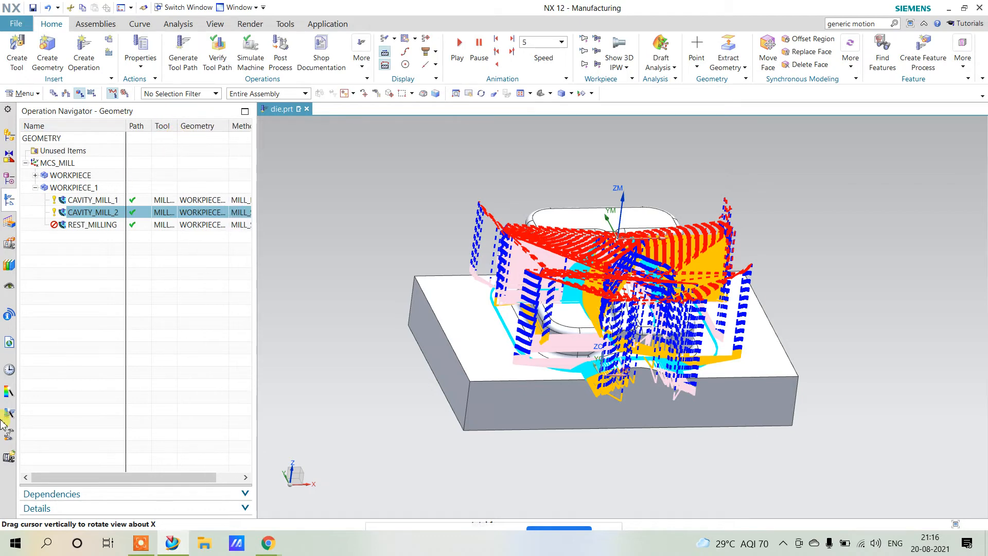
pyautogui.rightClick(105, 262)
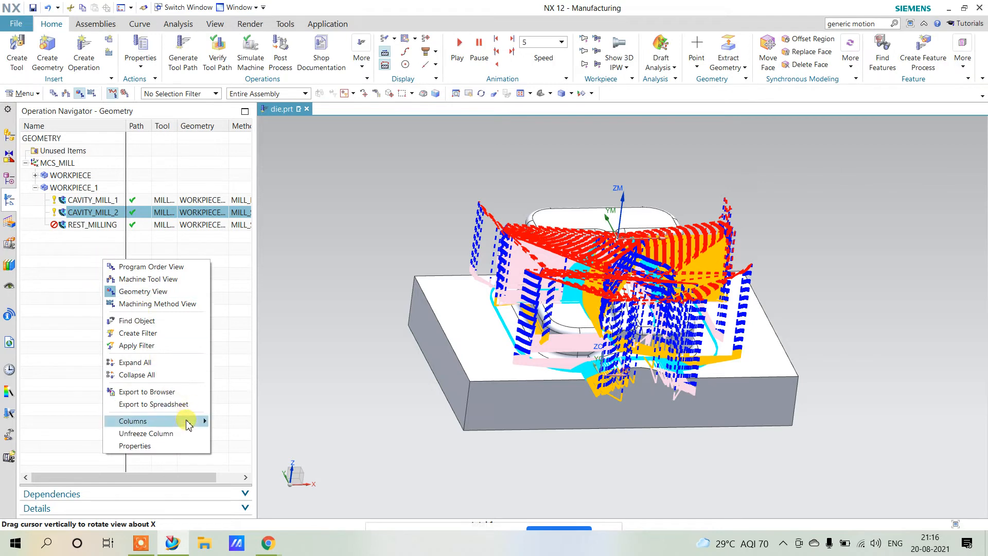
pyautogui.moveTo(189, 421)
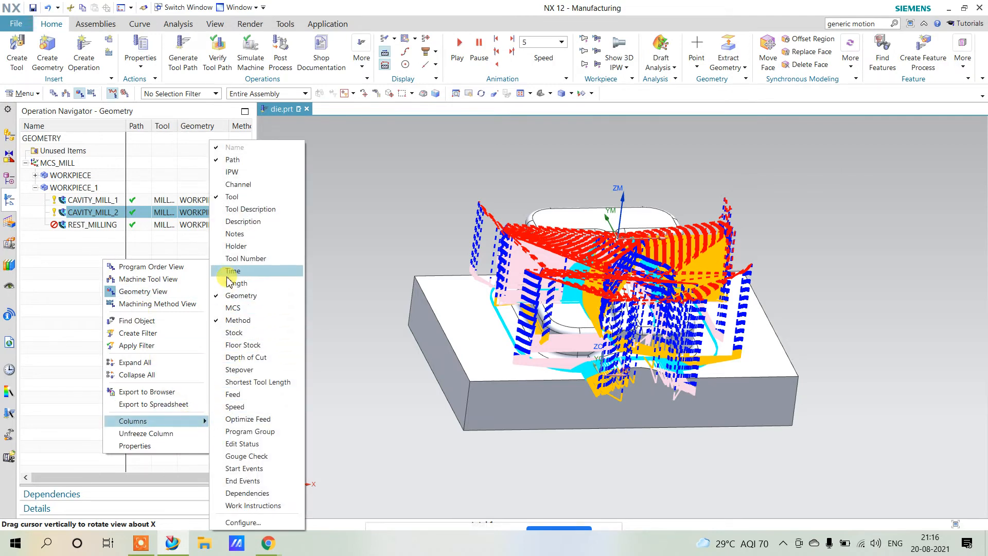
pyautogui.click(66, 277)
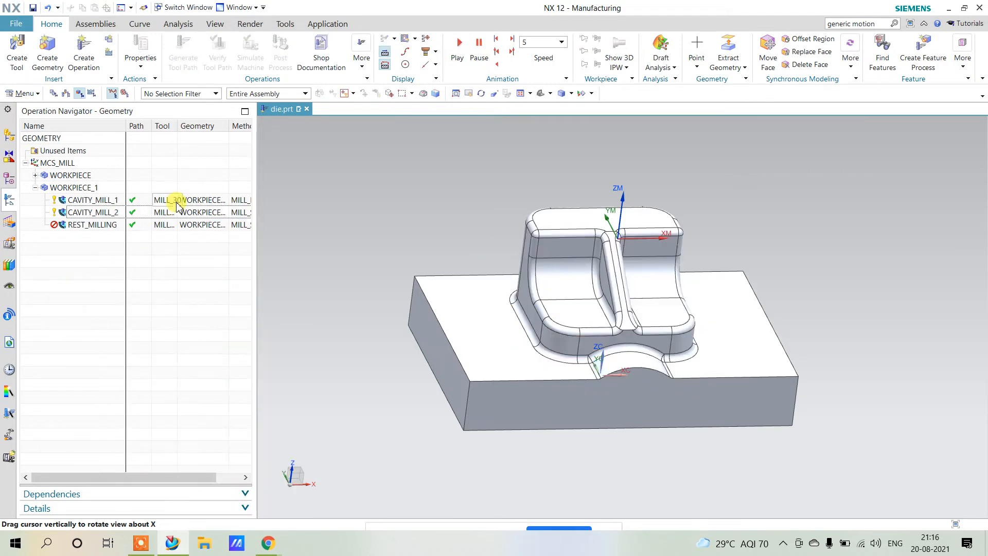
# Turn on the Time column for the Geometry view in the Operation Navigator properties
pyautogui.rightClick(72, 248)
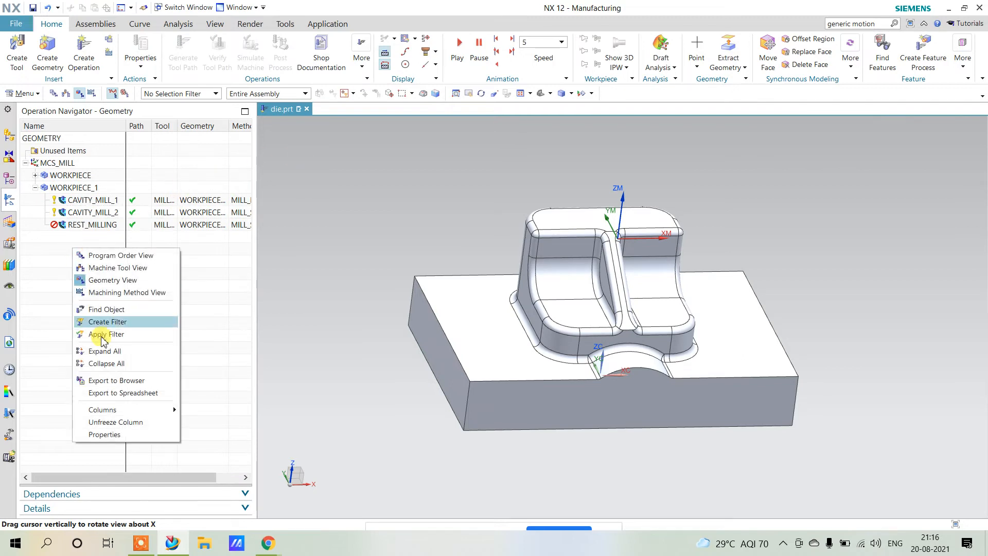
pyautogui.click(125, 436)
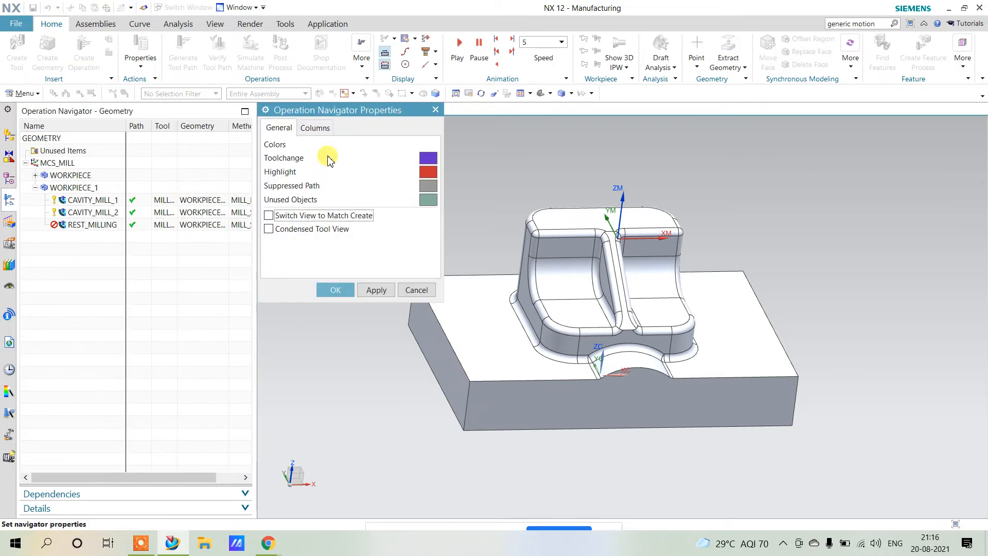
pyautogui.click(322, 129)
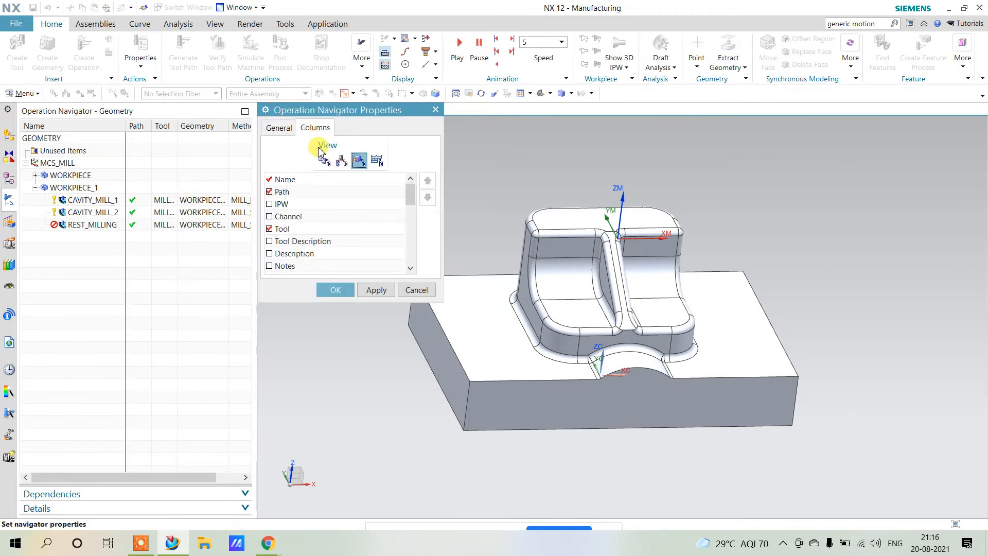
pyautogui.click(411, 268)
pyautogui.click(411, 268)
pyautogui.click(411, 269)
pyautogui.click(411, 268)
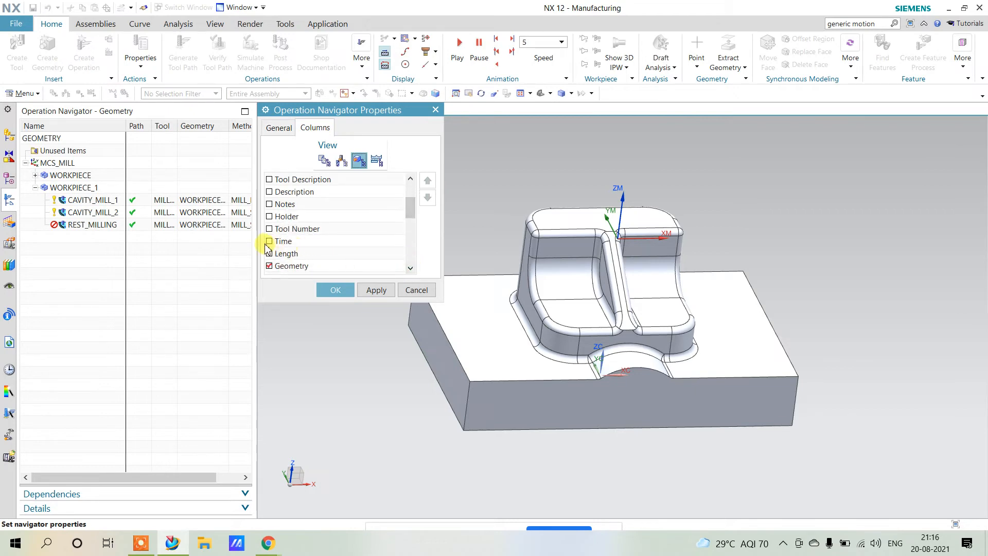
pyautogui.click(270, 241)
pyautogui.click(290, 242)
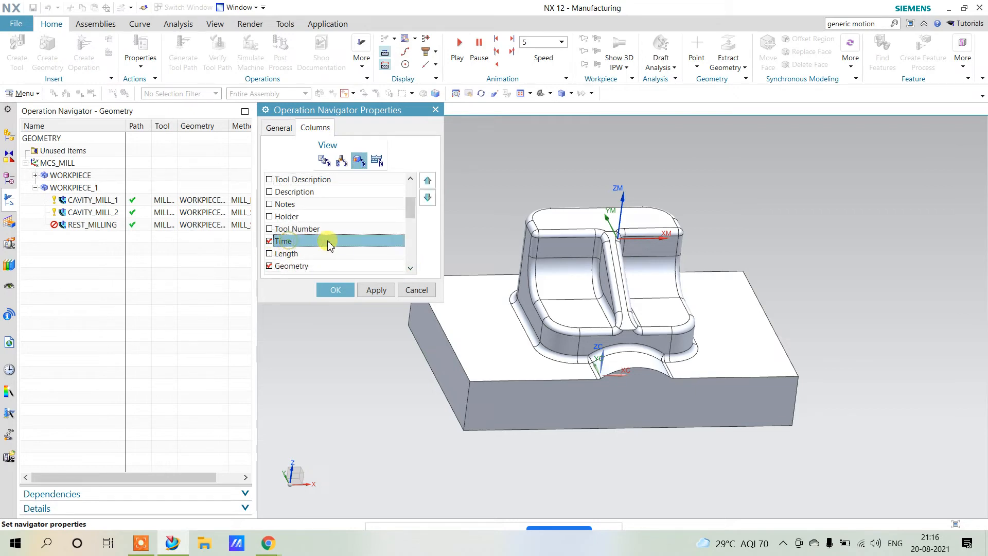
# Move the Time column up to directly after Tool and accept the Operation Navigator properties
pyautogui.click(426, 182)
pyautogui.click(427, 180)
pyautogui.click(427, 181)
pyautogui.click(427, 180)
pyautogui.click(426, 181)
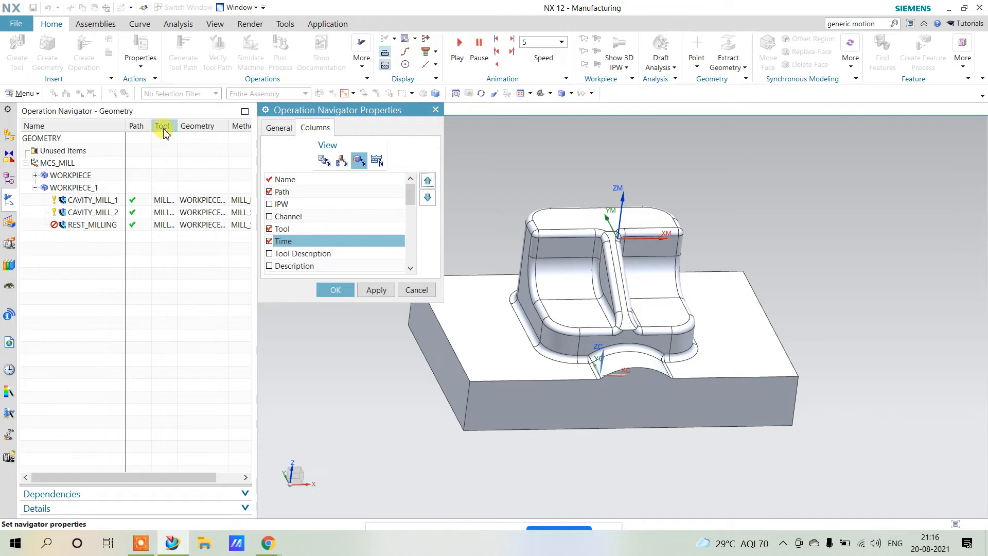
pyautogui.click(340, 290)
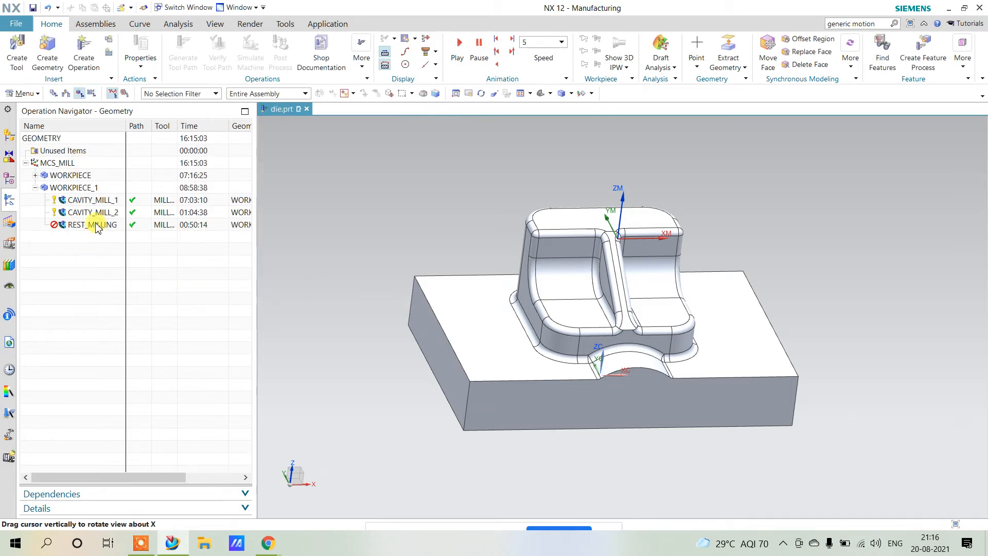
# Check the cutting and non-cutting time breakdown of WORKPIECE_1 and CAVITY_MILL_2
pyautogui.click(191, 190)
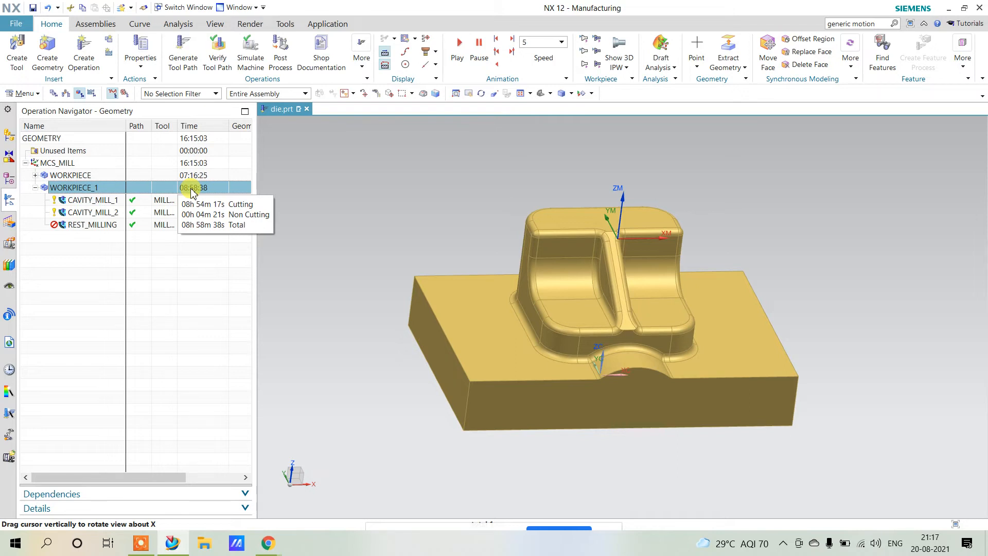
pyautogui.moveTo(191, 217)
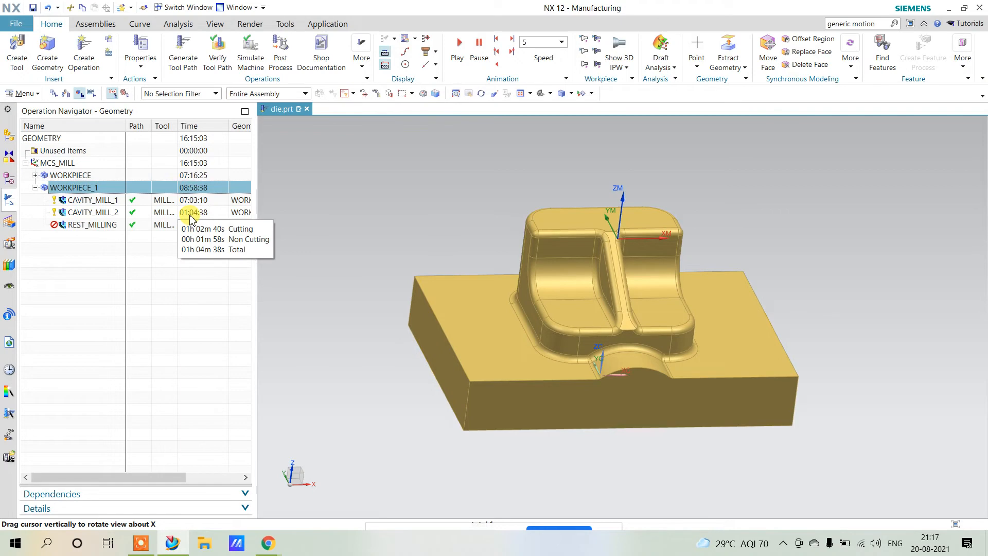
pyautogui.click(191, 217)
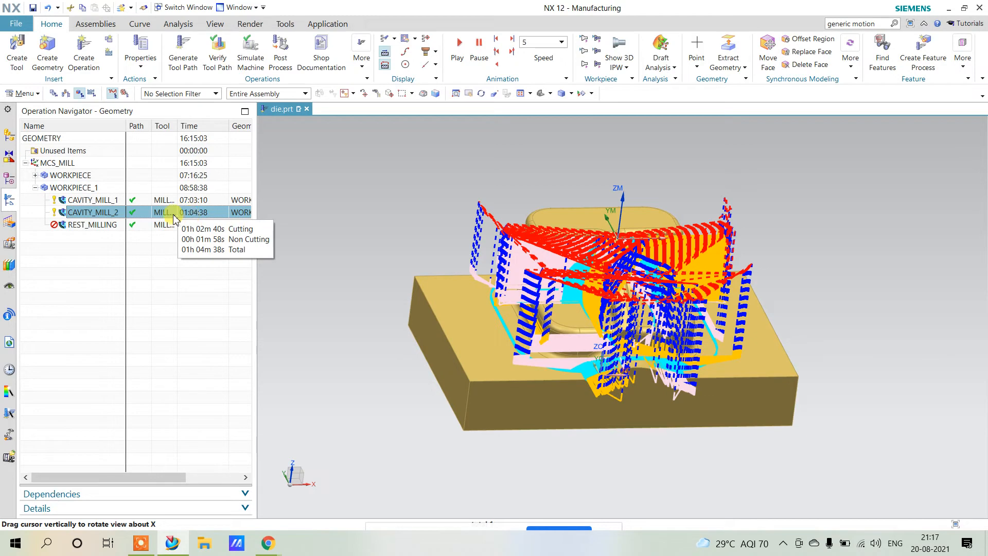
# Edit CAVITY_MILL_2 and set its cut order to Level First in the cutting parameters
pyautogui.doubleClick(112, 211)
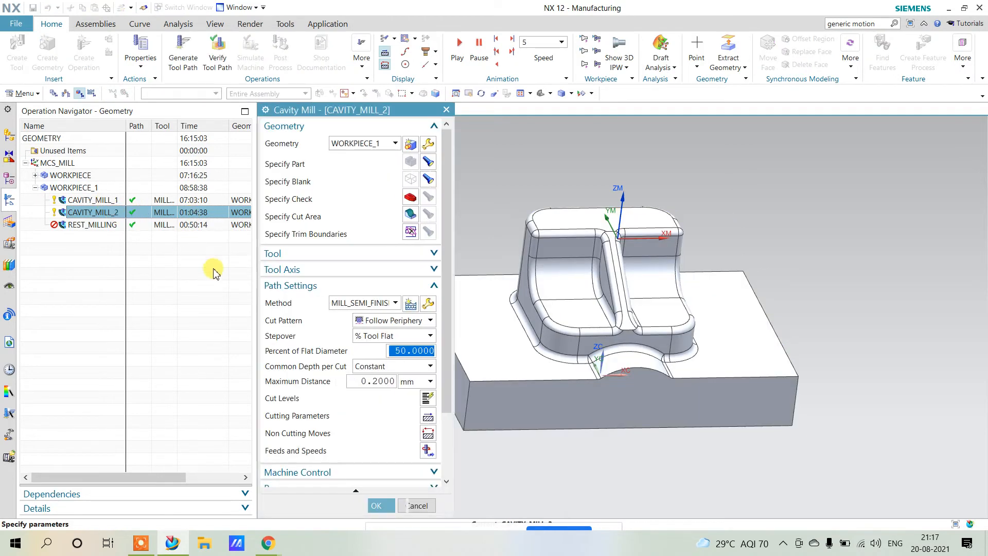
pyautogui.click(426, 416)
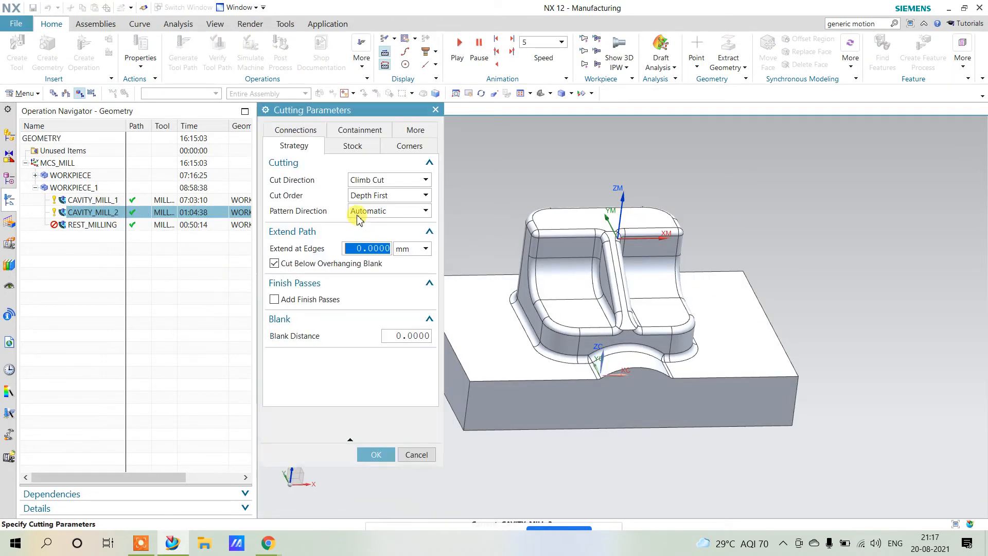
pyautogui.click(375, 195)
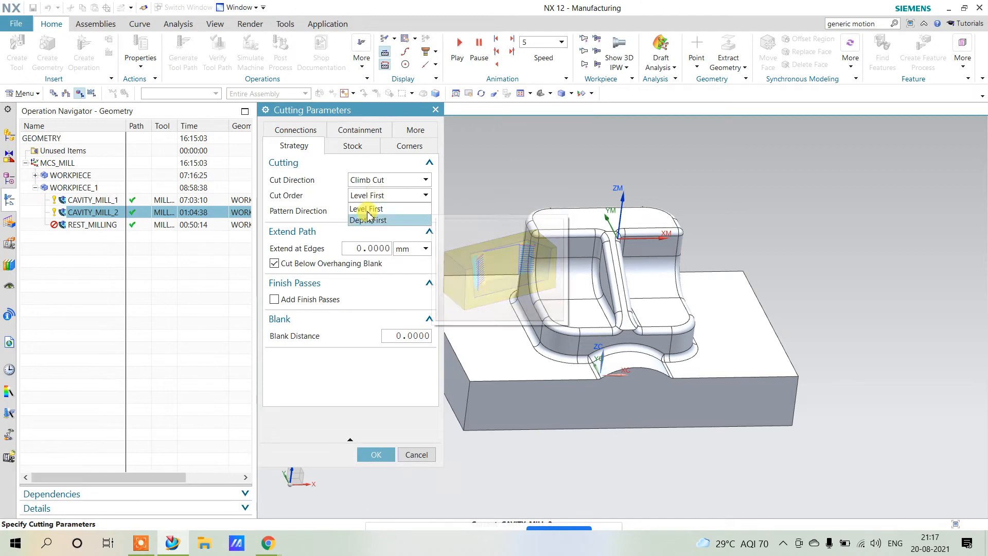
pyautogui.click(366, 208)
pyautogui.click(376, 454)
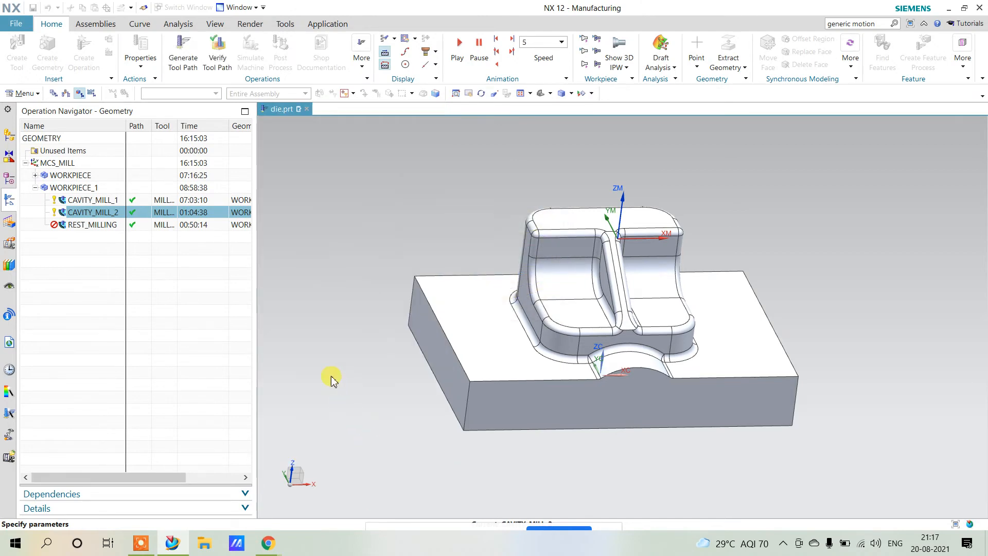
# Regenerate the CAVITY_MILL_2 tool path, check its machining time and accept the operation
pyautogui.scroll(-3, 334, 448)
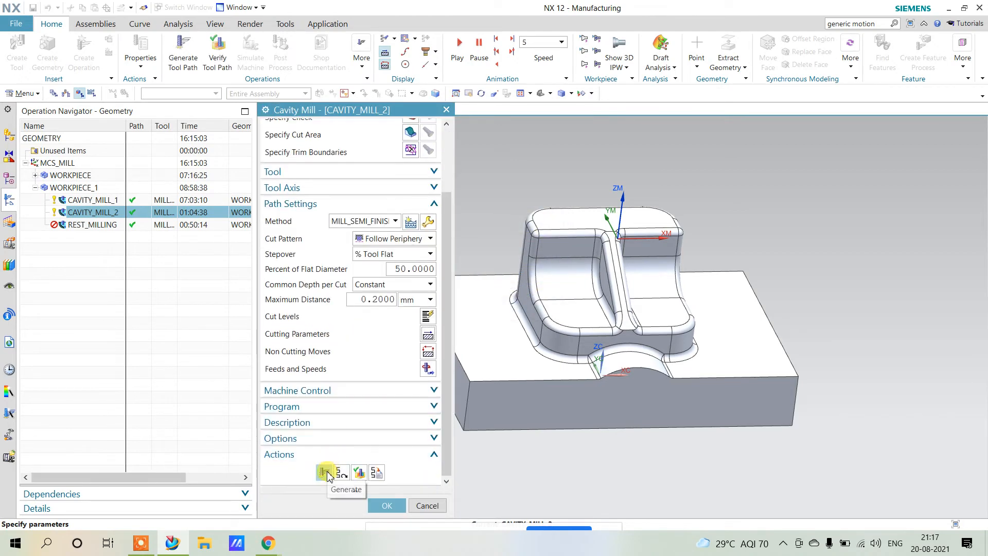
pyautogui.click(325, 470)
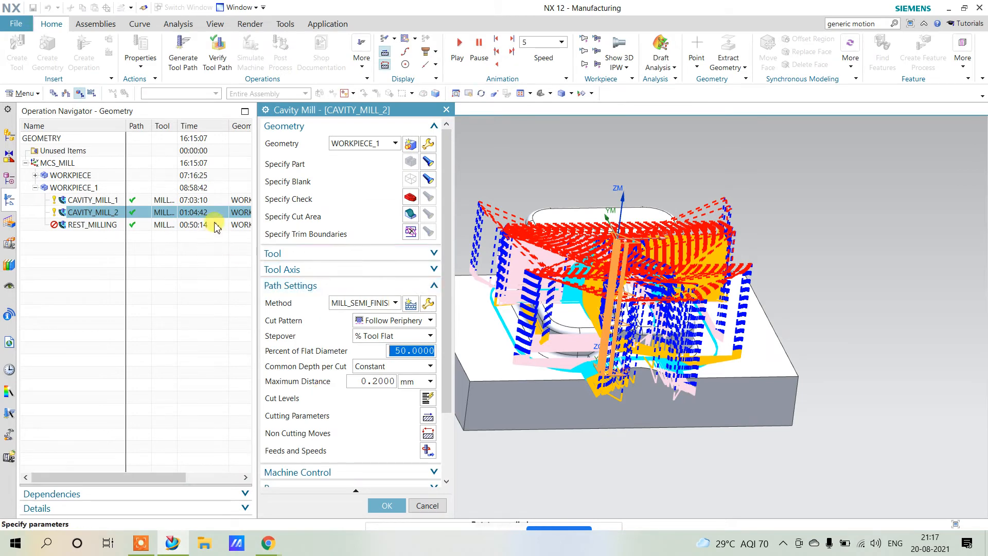
pyautogui.moveTo(215, 219)
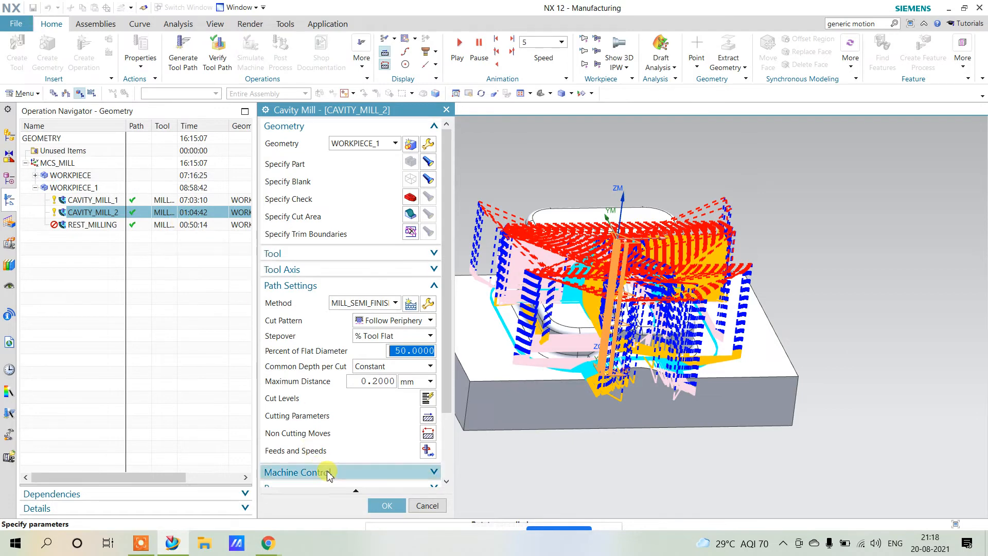
pyautogui.click(383, 505)
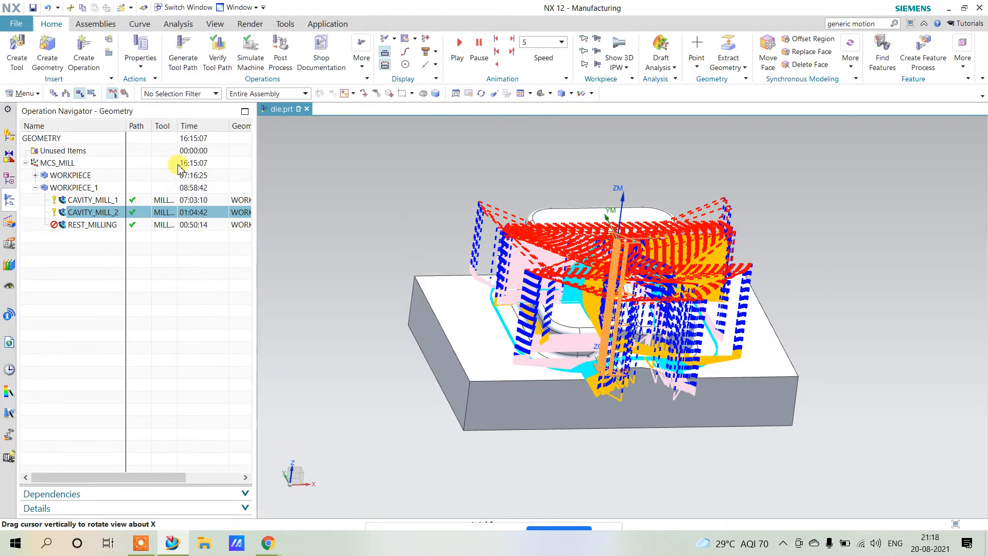
# Examine the CAVITY_MILL_1 tool path and its time breakdown, and inspect the die from several angles
pyautogui.click(96, 201)
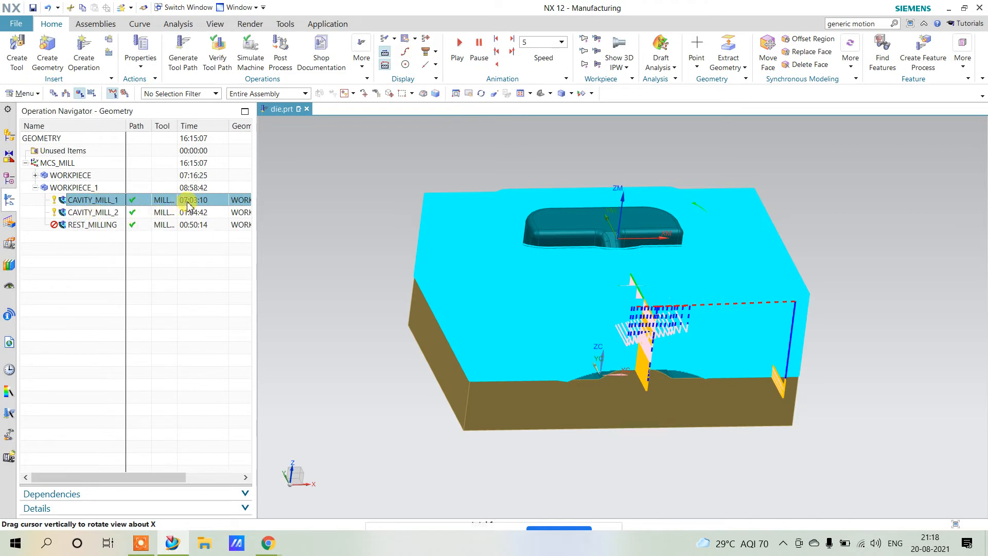
pyautogui.moveTo(189, 206)
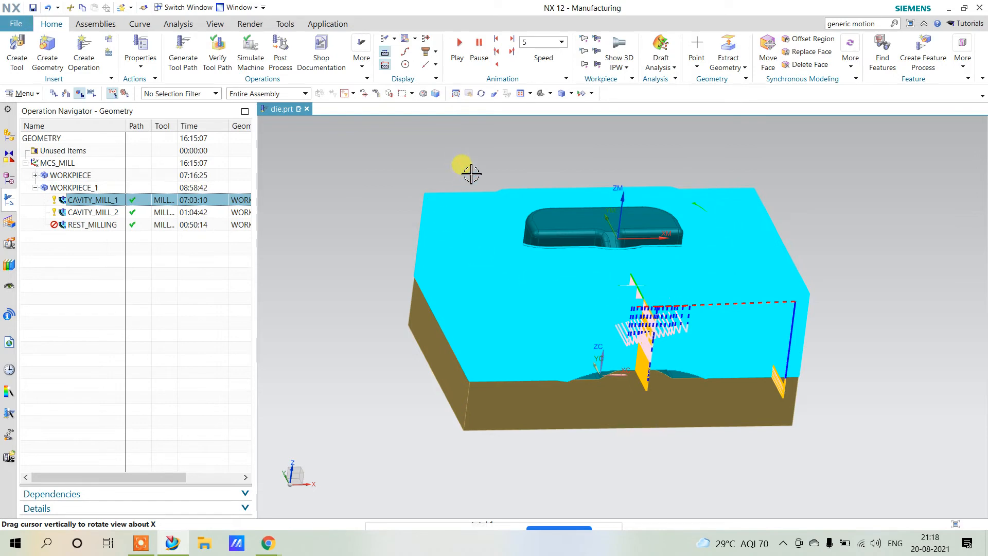
pyautogui.scroll(2, 696, 209)
pyautogui.scroll(-1, 691, 212)
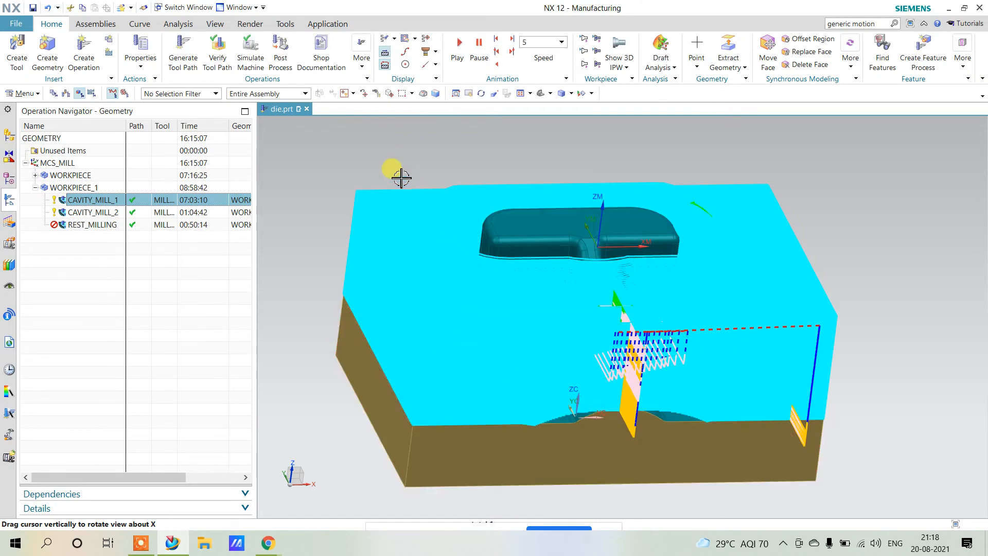
pyautogui.click(166, 251)
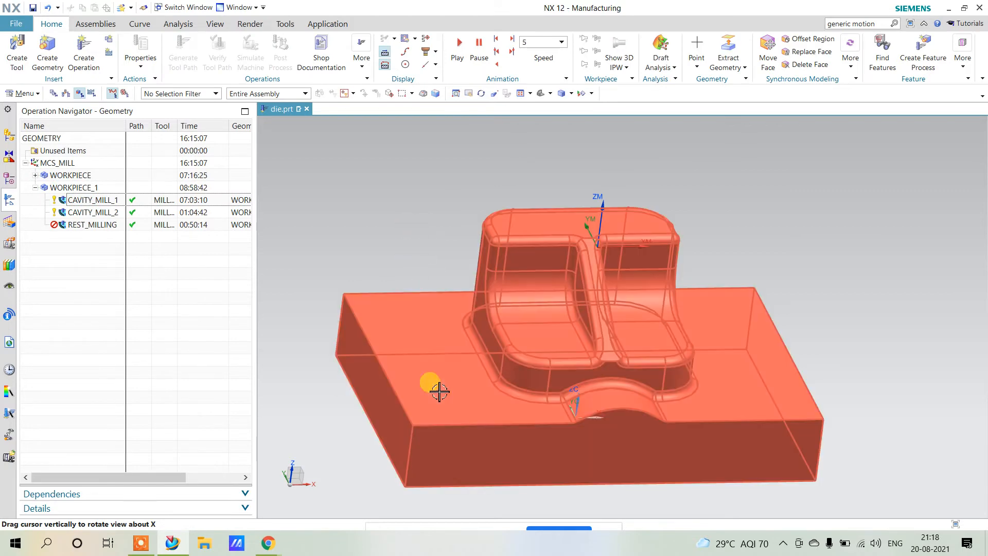
pyautogui.moveTo(425, 215); pyautogui.dragTo(377, 281, button='middle')
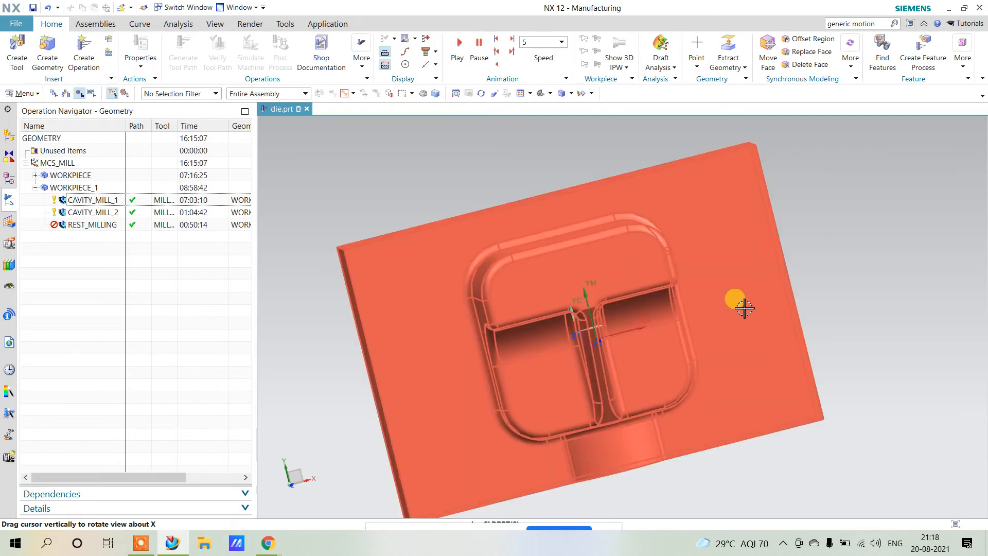
pyautogui.moveTo(722, 302); pyautogui.dragTo(712, 256, button='middle')
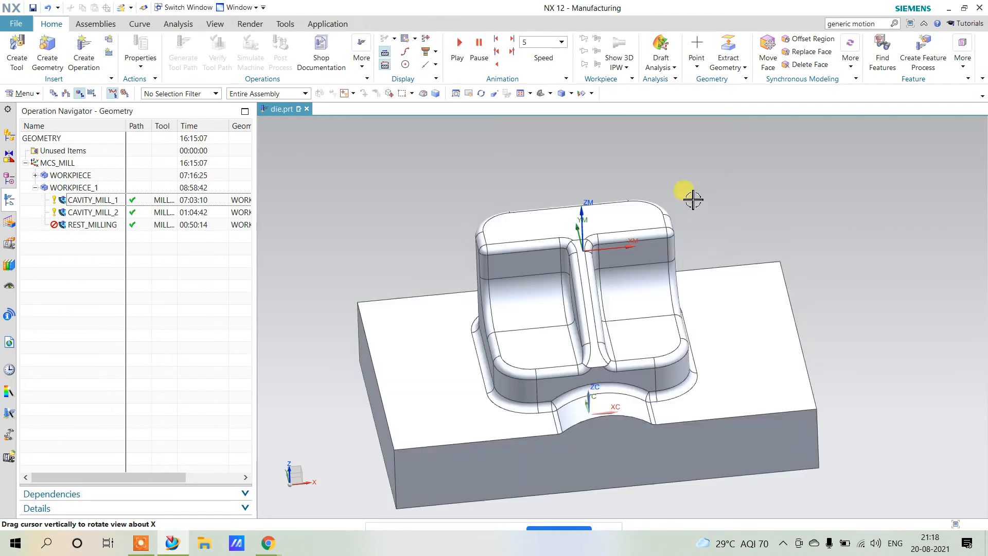
pyautogui.moveTo(424, 356); pyautogui.dragTo(446, 355, button='middle')
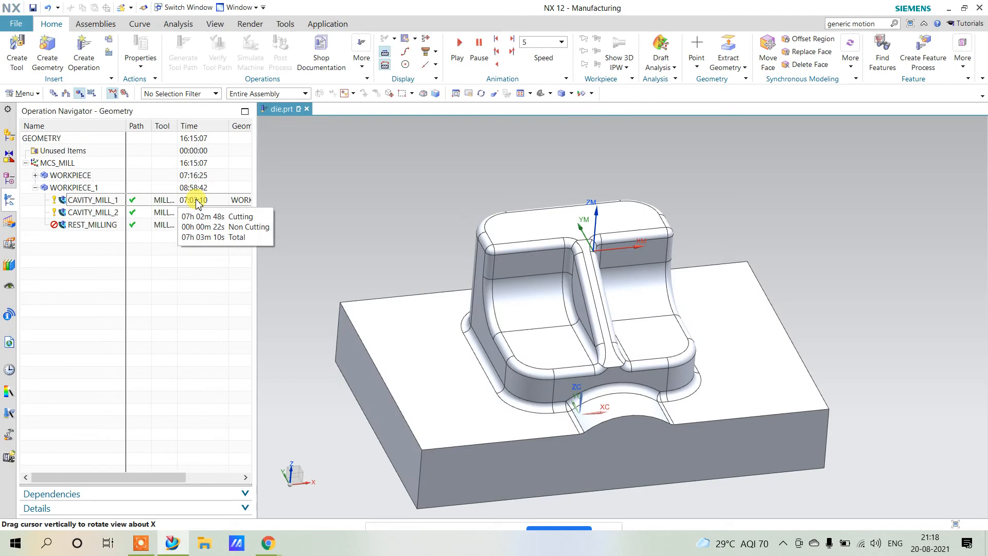
pyautogui.moveTo(357, 237); pyautogui.dragTo(379, 240, button='middle')
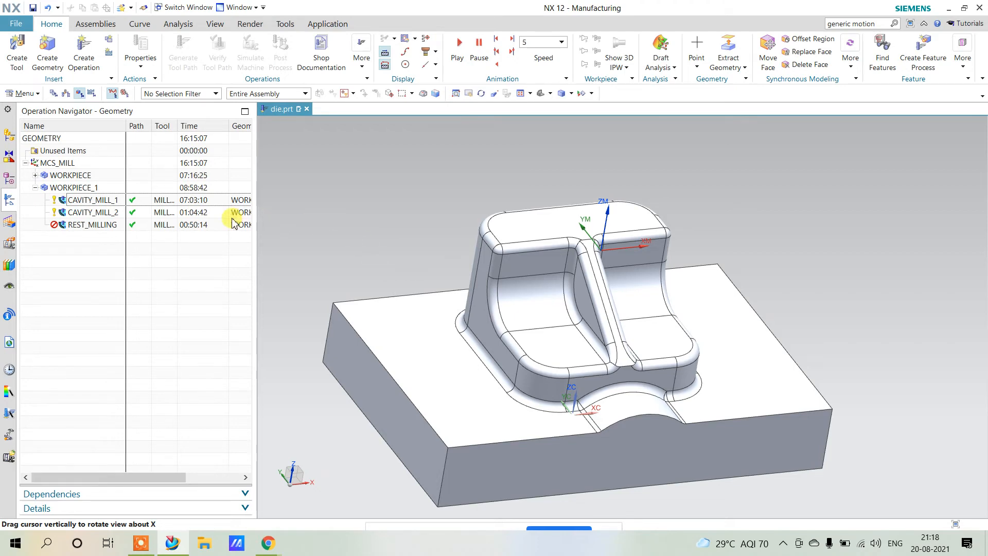
# Review the strategy, stock, containment and connection settings in CAVITY_MILL_2's cutting parameters, and leave the operation without changes
pyautogui.click(108, 213)
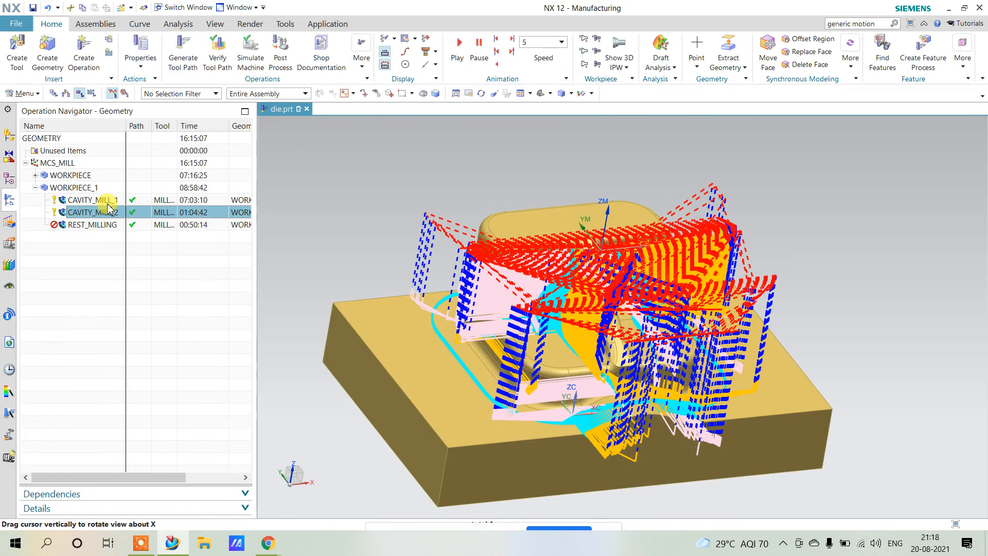
pyautogui.doubleClick(109, 212)
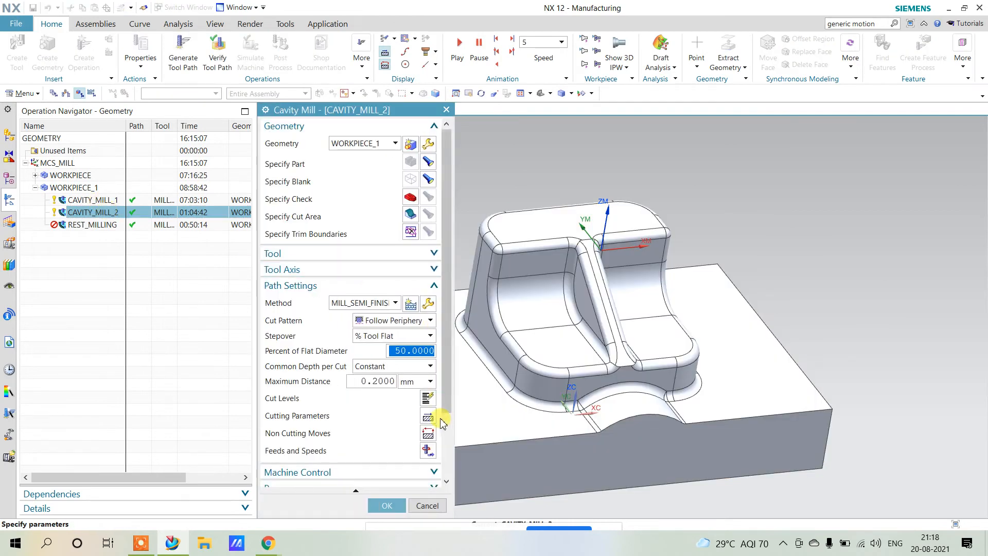
pyautogui.click(433, 416)
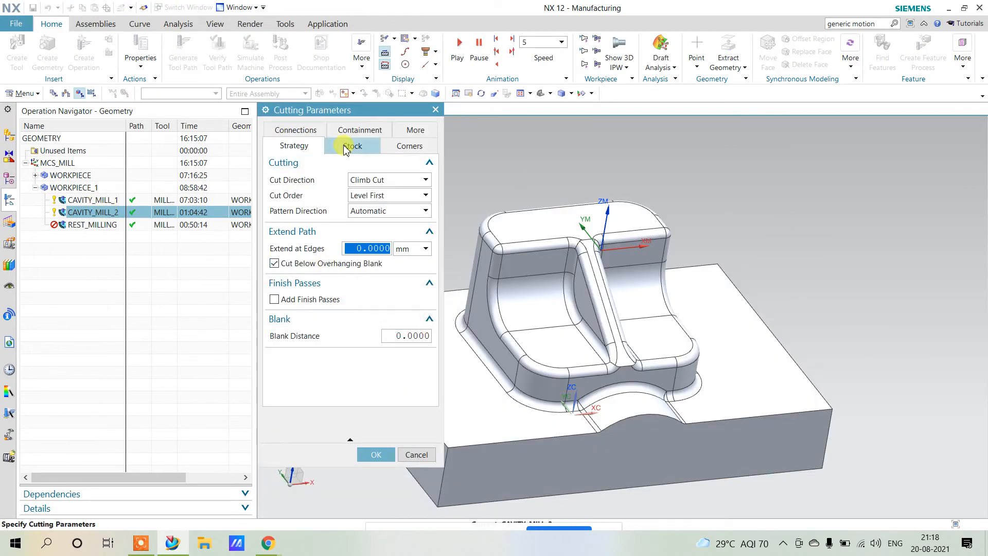
pyautogui.click(347, 148)
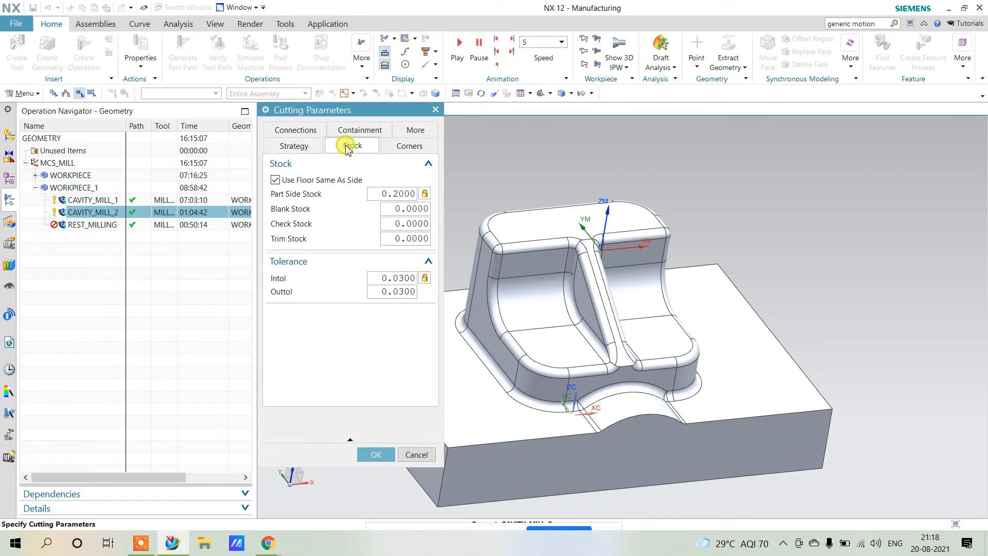
pyautogui.click(390, 146)
pyautogui.click(362, 131)
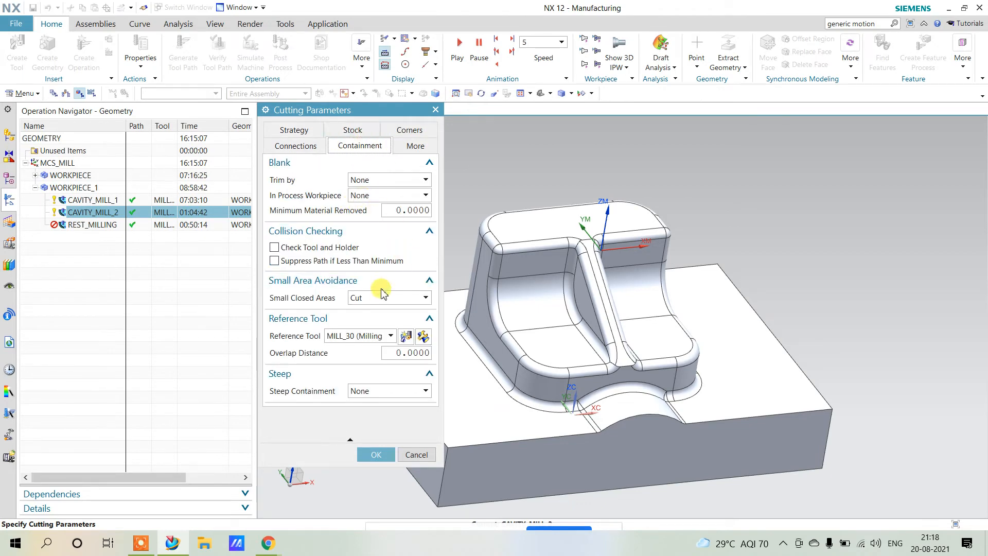
pyautogui.moveTo(381, 297)
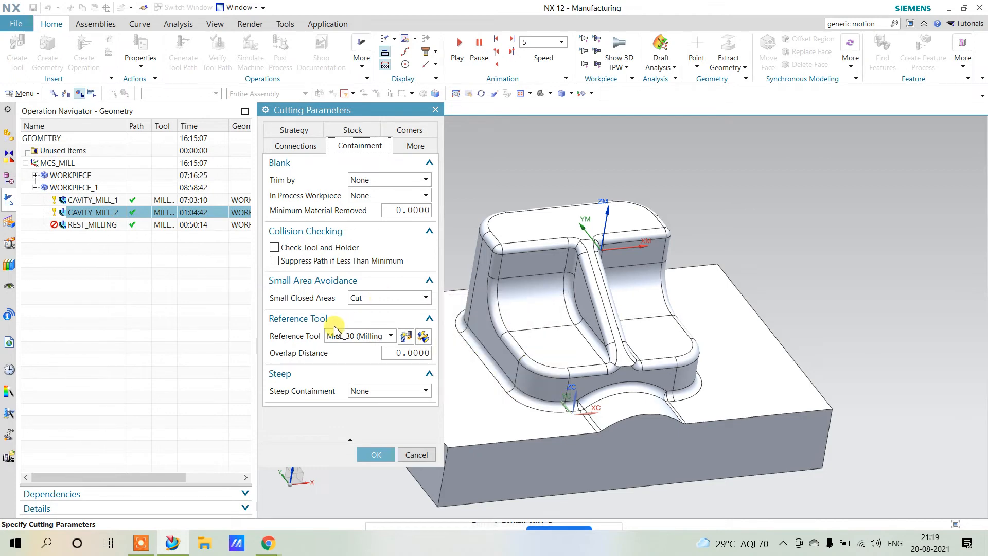
pyautogui.click(307, 146)
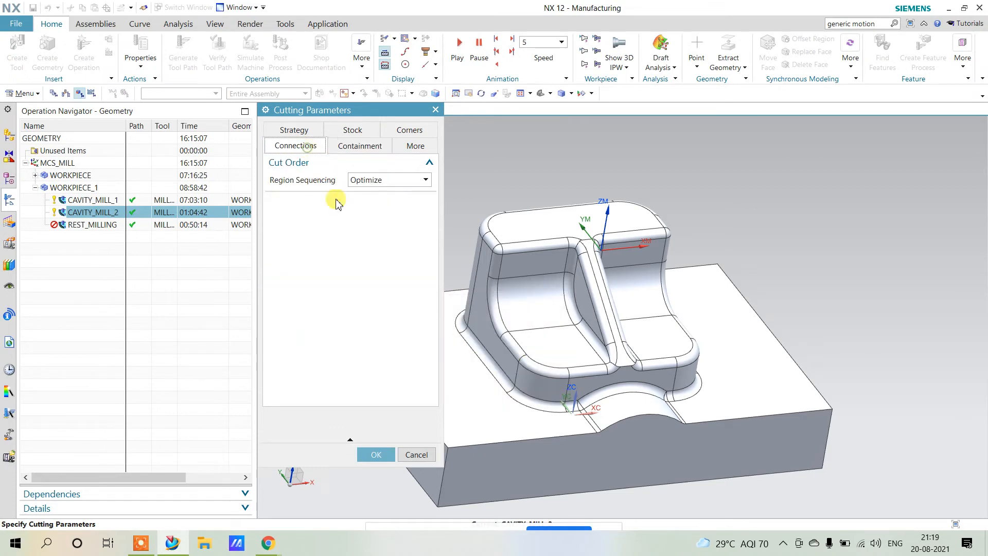
pyautogui.click(417, 456)
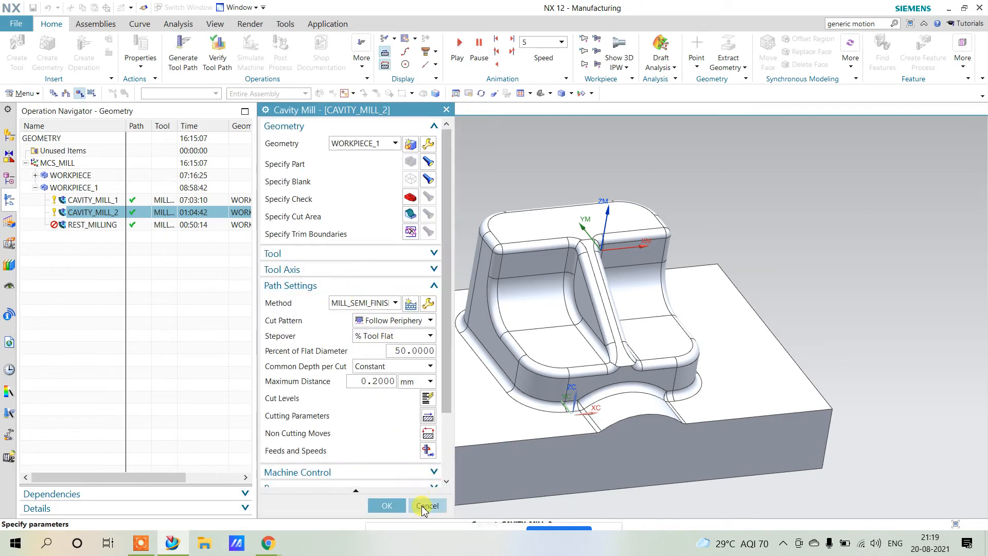
pyautogui.click(424, 506)
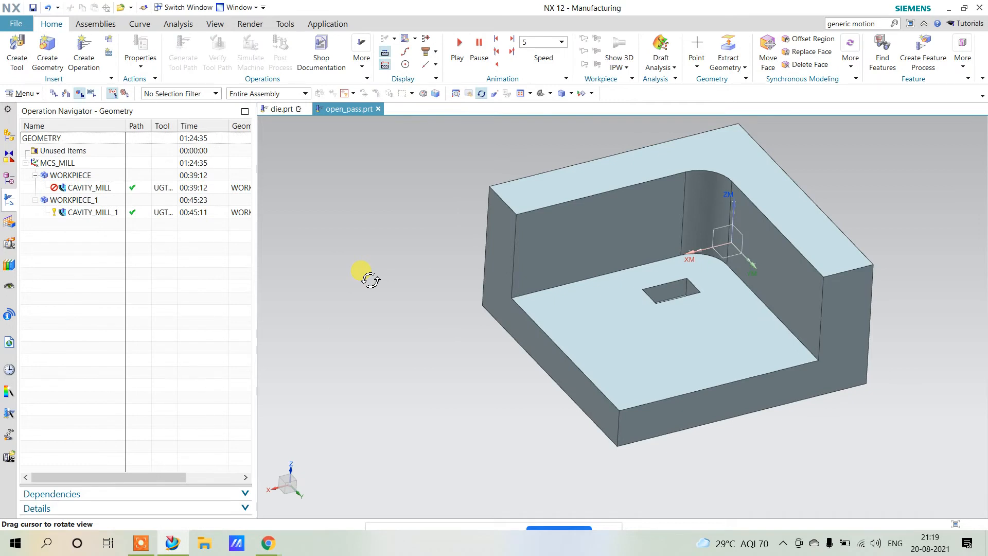
# In open_pass.prt, measure the length of the small rectangular pocket between its two short edges
pyautogui.moveTo(370, 281); pyautogui.dragTo(541, 335)
pyautogui.click(343, 274)
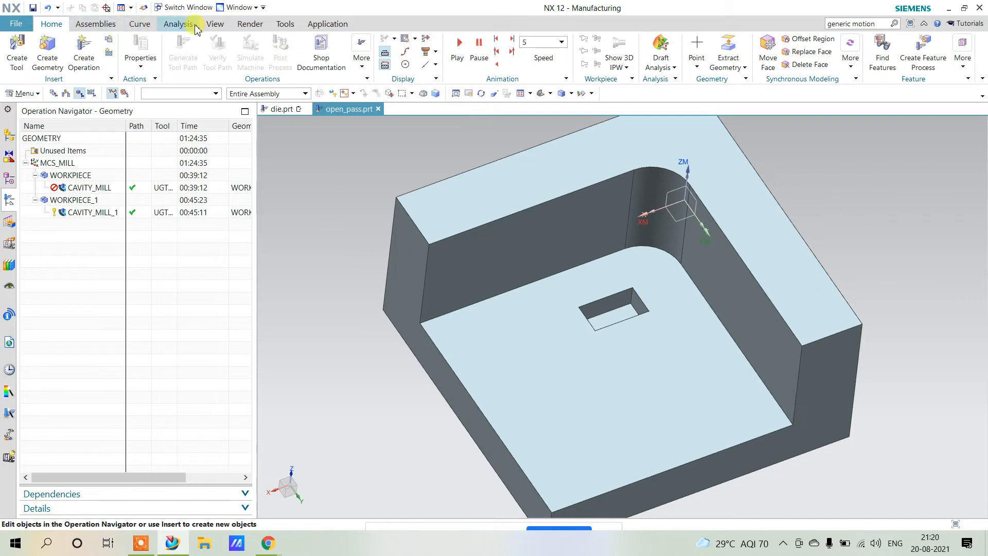
pyautogui.click(176, 24)
pyautogui.click(98, 39)
pyautogui.scroll(-5, 631, 296)
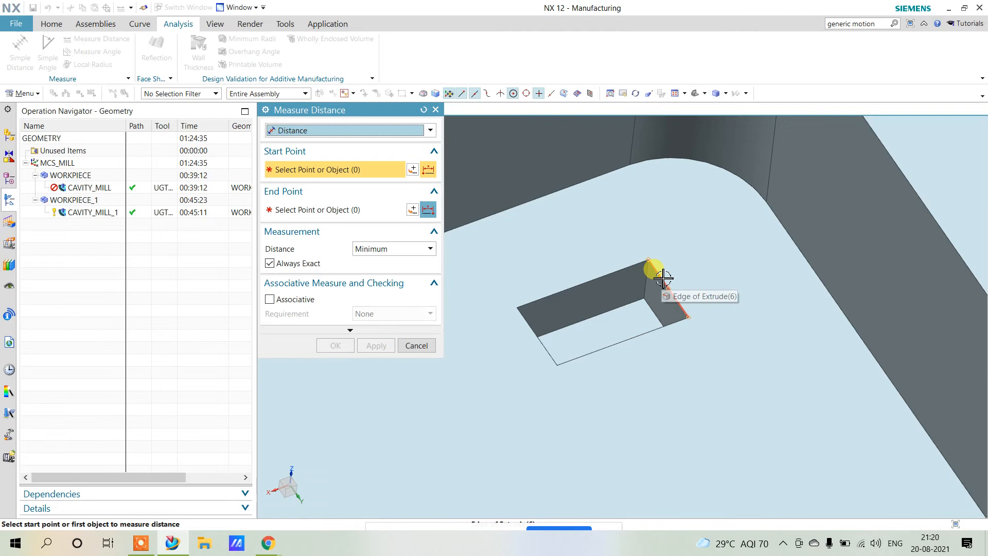
pyautogui.click(663, 278)
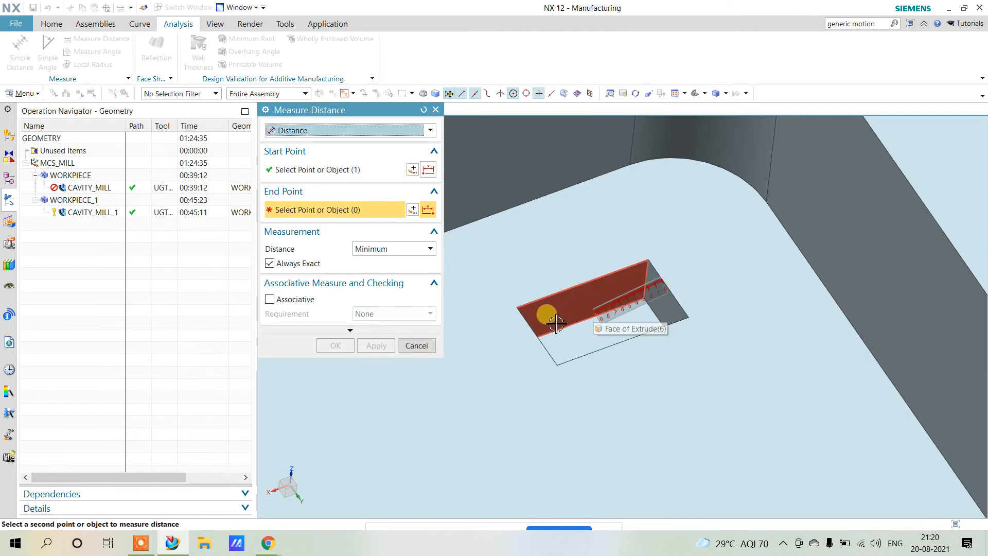
pyautogui.click(521, 311)
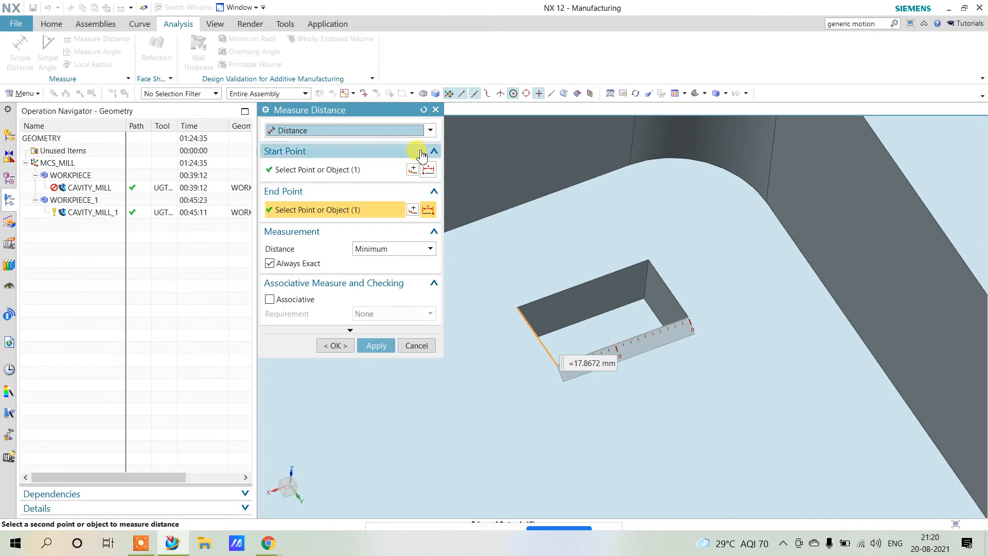
# Measure the small pocket's width between the two corners of its short edge, and close the measurement
pyautogui.click(424, 111)
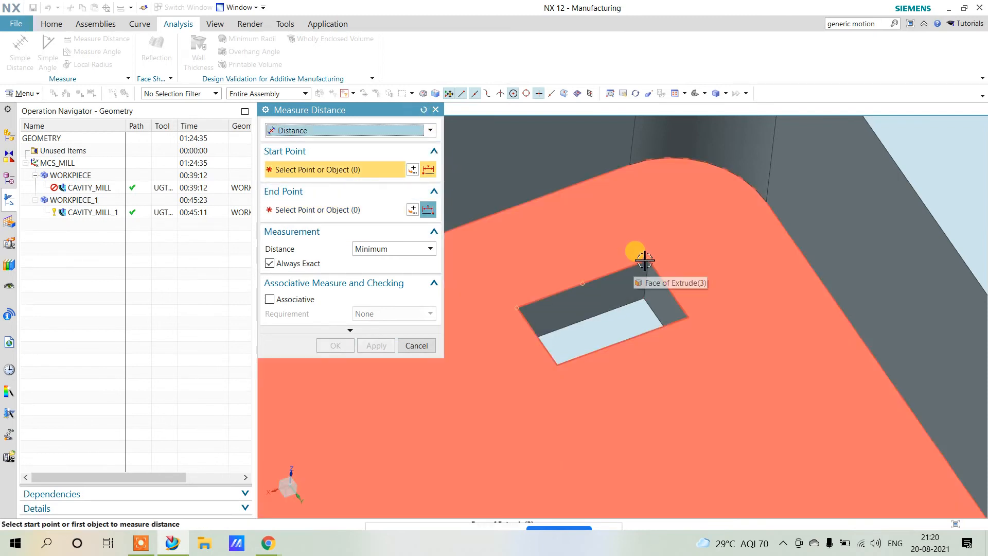
pyautogui.click(649, 260)
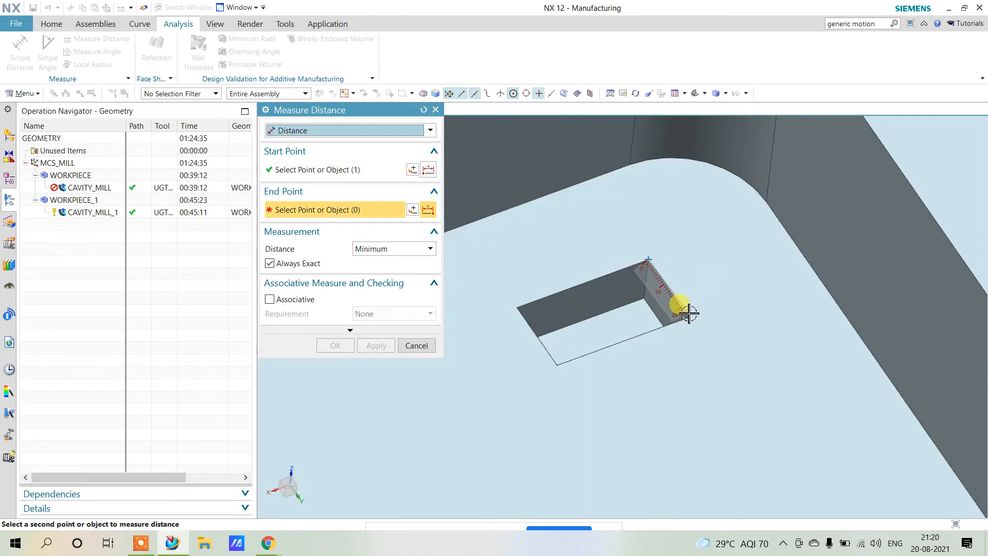
pyautogui.click(690, 319)
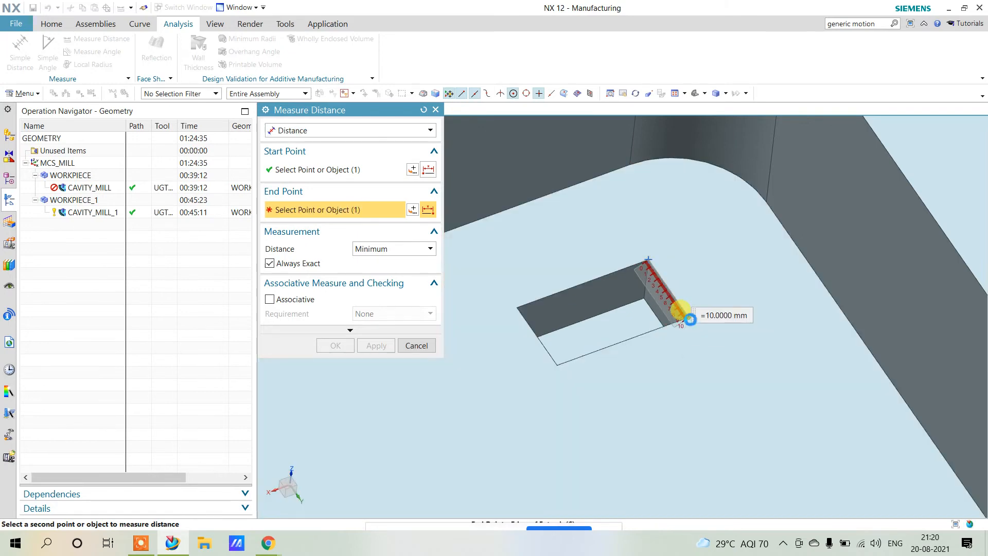
pyautogui.click(430, 345)
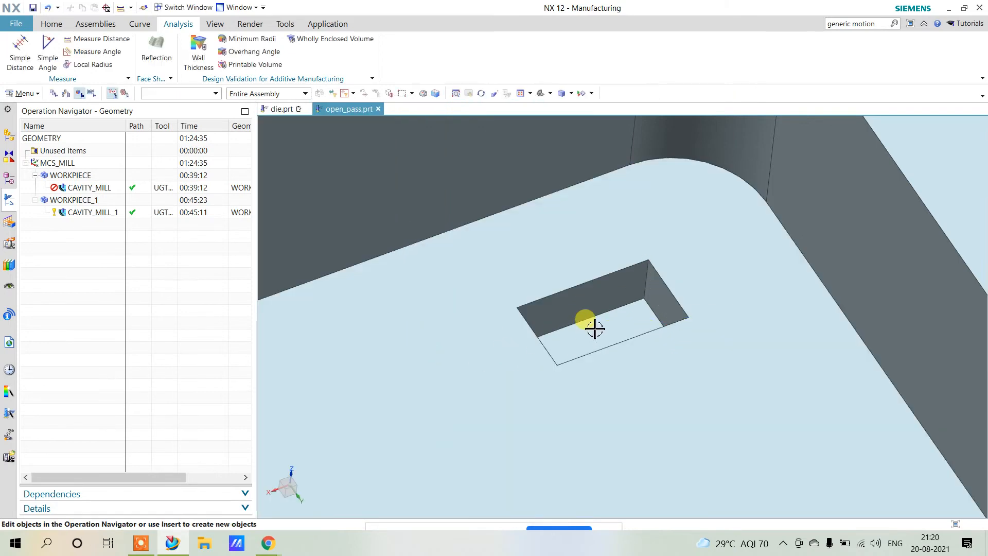
pyautogui.scroll(3, 597, 335)
pyautogui.scroll(-1, 592, 330)
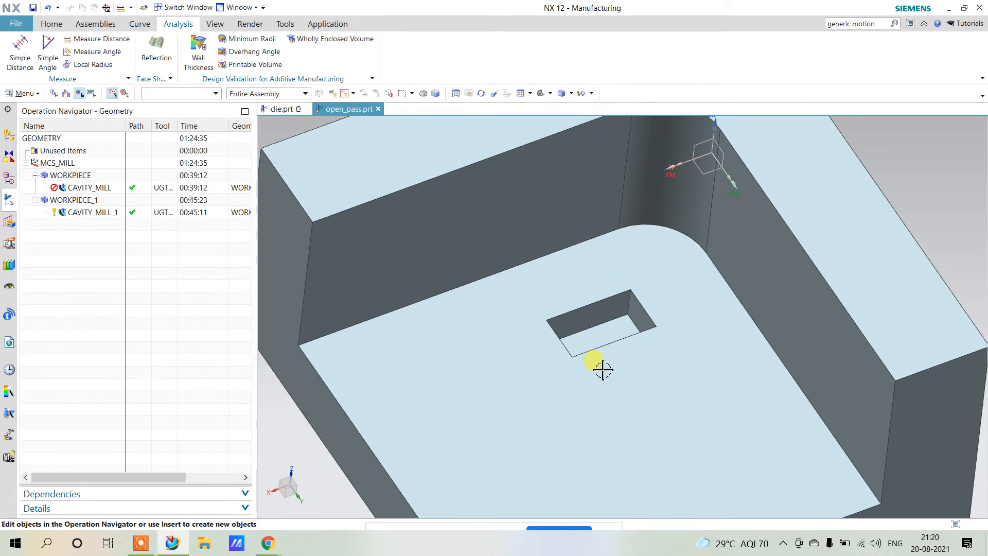
pyautogui.scroll(2, 598, 358)
pyautogui.moveTo(598, 359)
pyautogui.mouseDown(button='middle')
pyautogui.moveTo(606, 347)
pyautogui.moveTo(619, 353)
pyautogui.moveTo(608, 346)
pyautogui.mouseUp(button='middle')
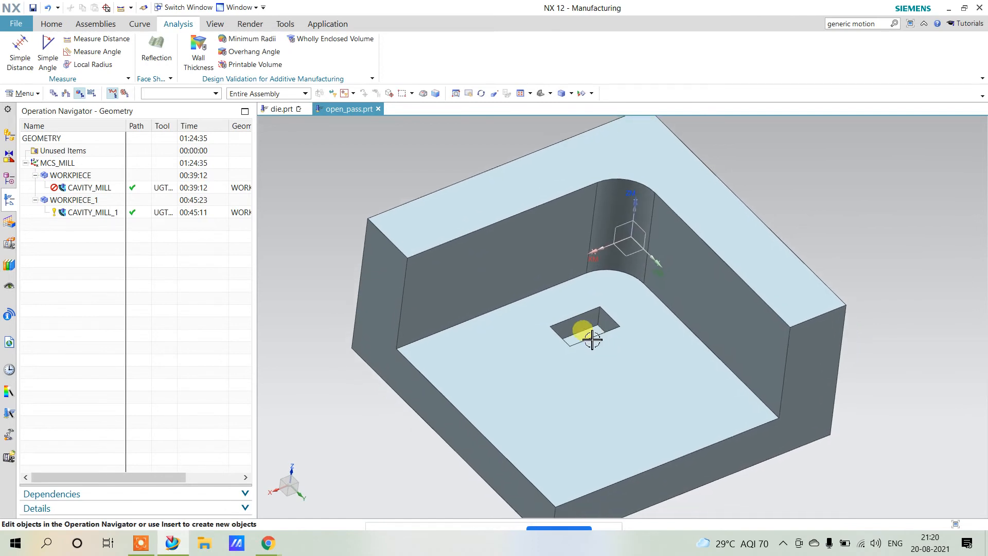
# Delete the CAVITY_MILL_1 operation under WORKPIECE_1
pyautogui.click(50, 23)
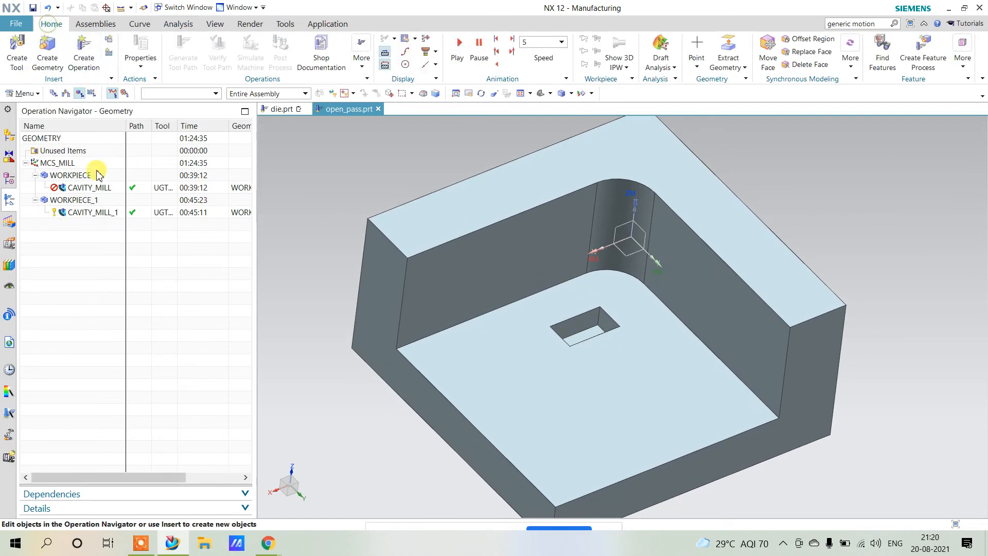
pyautogui.click(77, 217)
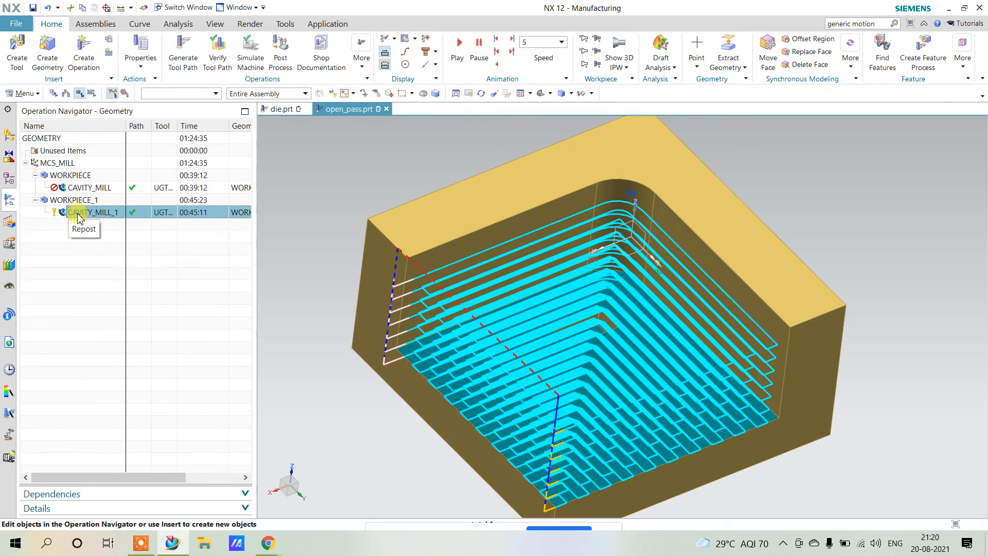
pyautogui.rightClick(77, 217)
pyautogui.click(105, 259)
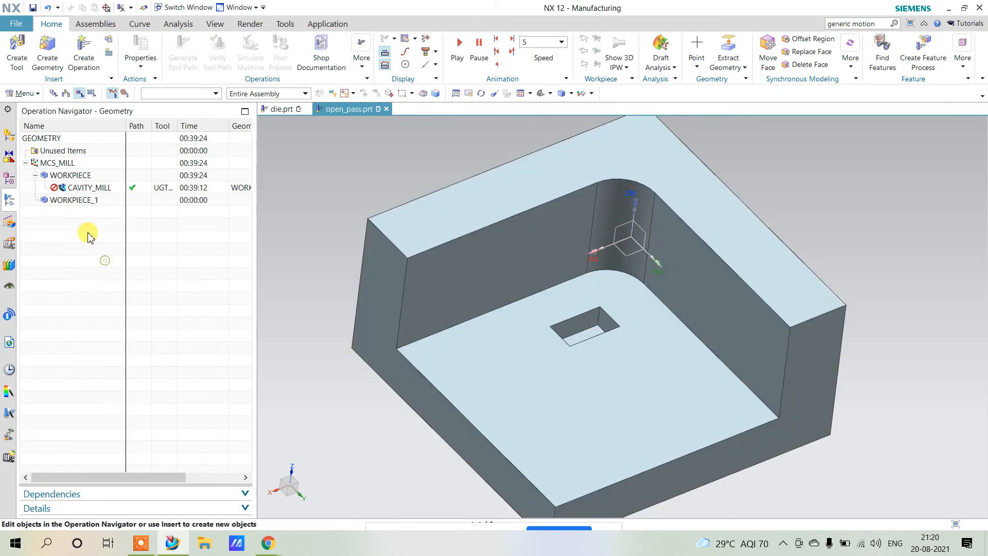
# Create a mill_contour Cavity Mill operation under WORKPIECE_1 with the UGT0201_002 (End Mill 8 mm) tool and the MILL_SEMI_FINISH method
pyautogui.click(77, 200)
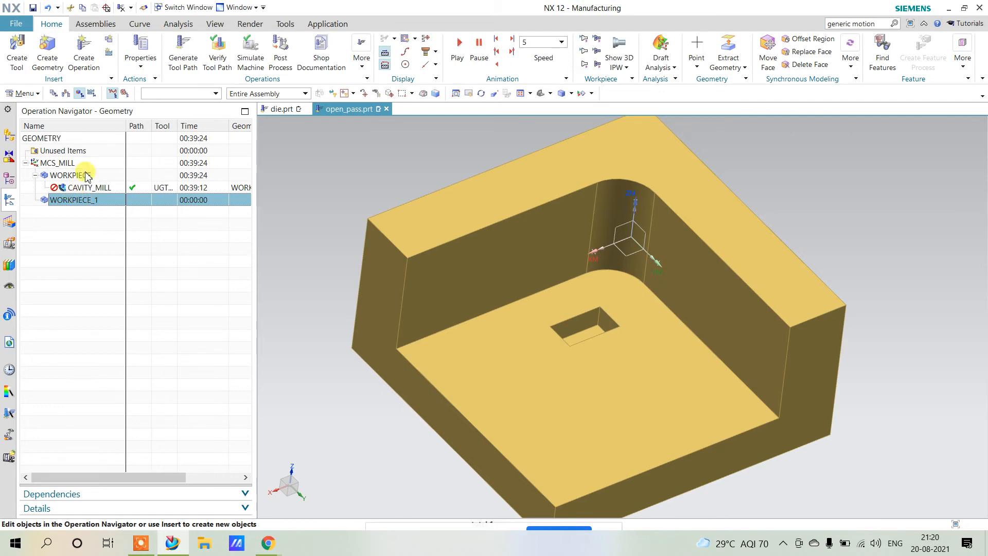
pyautogui.click(82, 59)
pyautogui.click(306, 184)
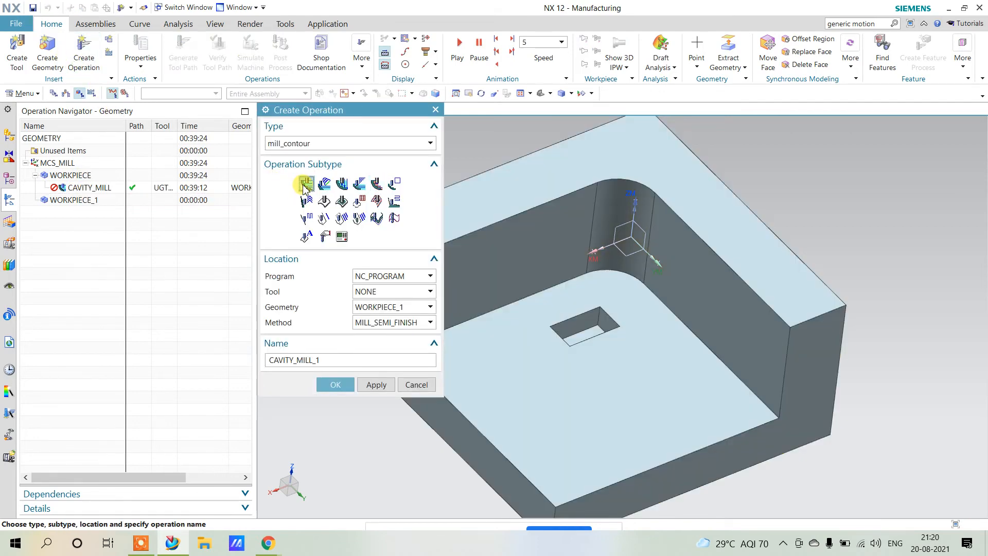
pyautogui.click(383, 292)
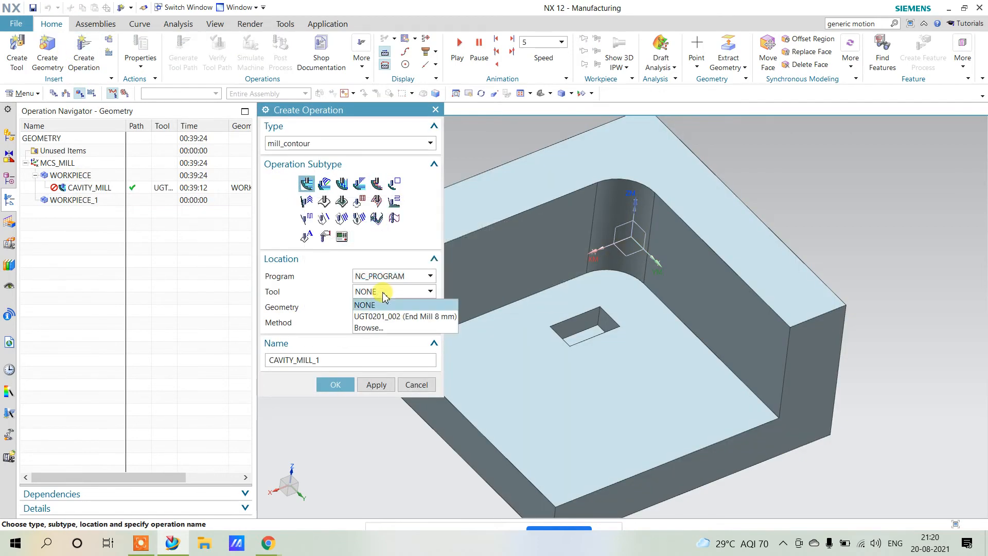
pyautogui.click(393, 317)
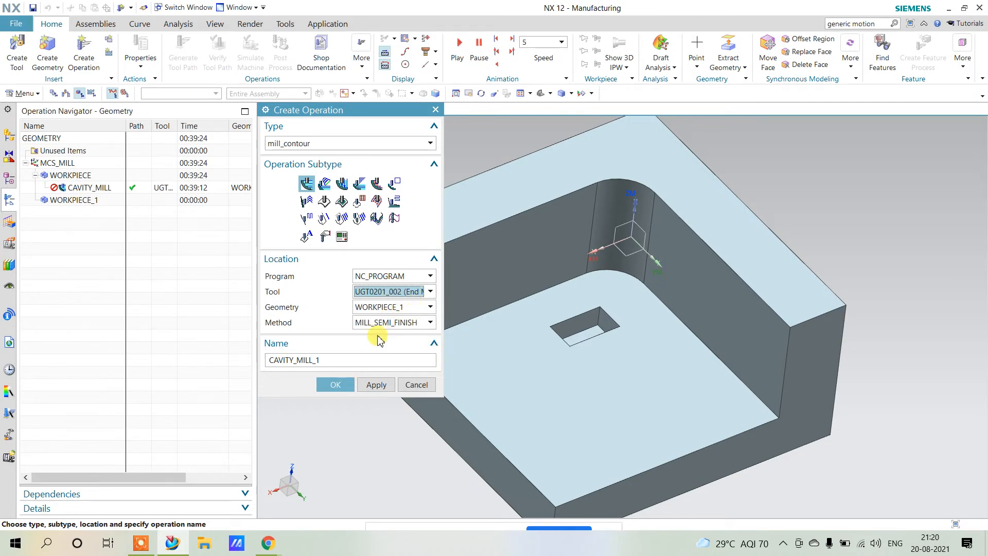
pyautogui.click(334, 384)
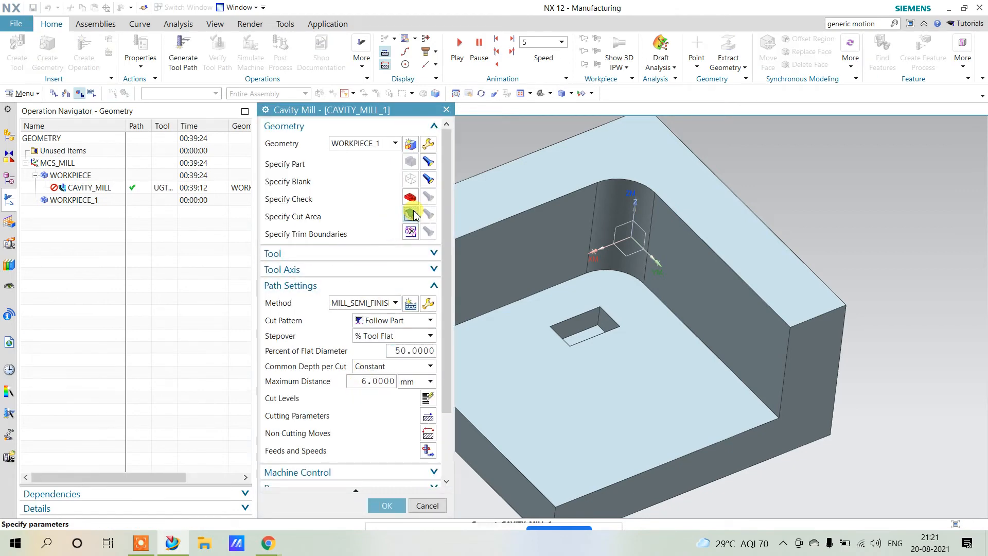
# Specify the large open floor face and the bottom face of the small pocket as the operation's cut area
pyautogui.click(411, 214)
pyautogui.click(568, 431)
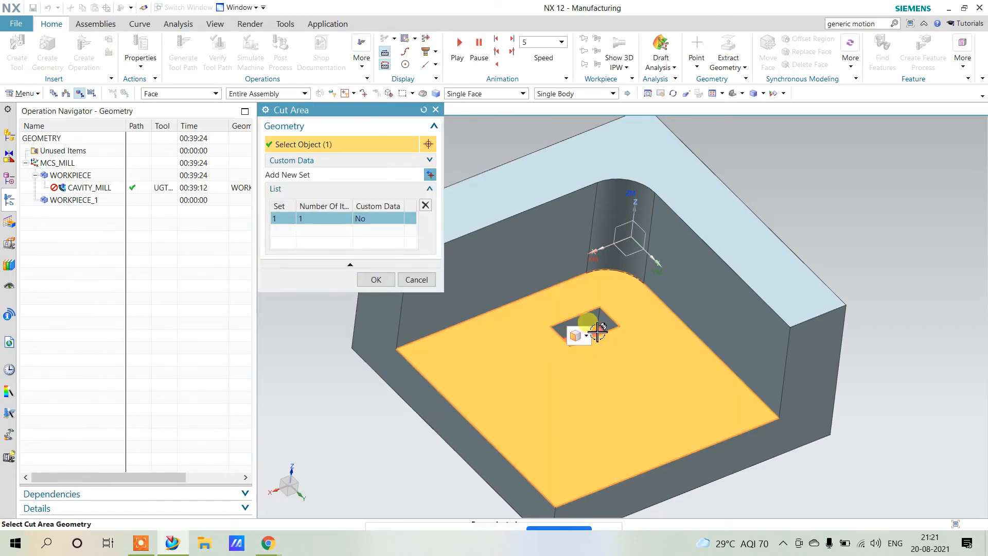
pyautogui.click(596, 332)
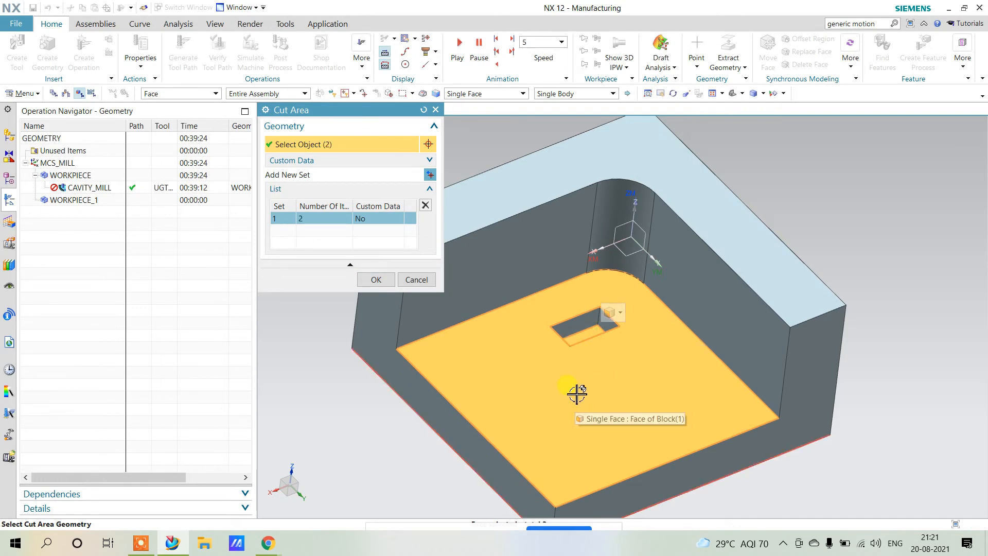
pyautogui.click(376, 279)
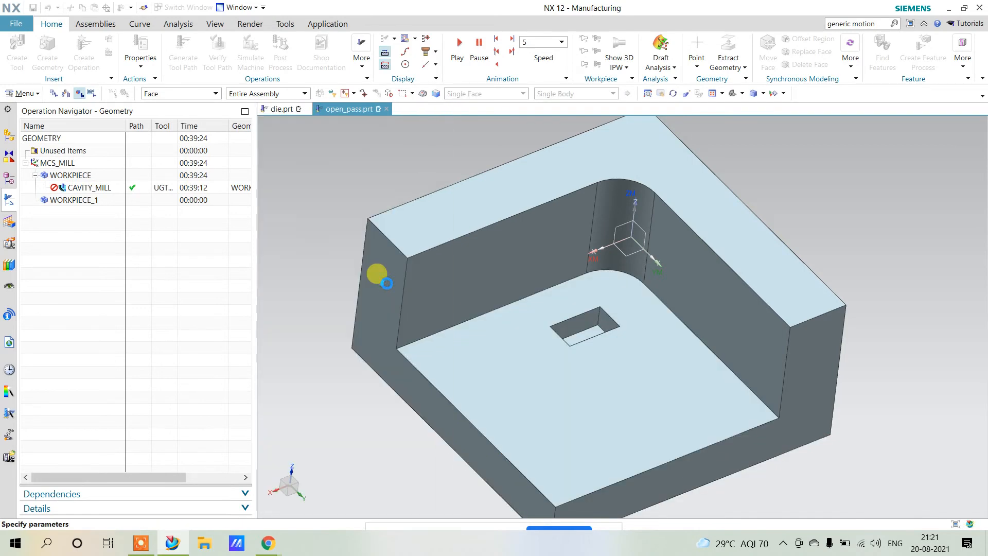
# Generate the cavity mill tool path and inspect its moves inside the small pocket
pyautogui.scroll(-3, 414, 335)
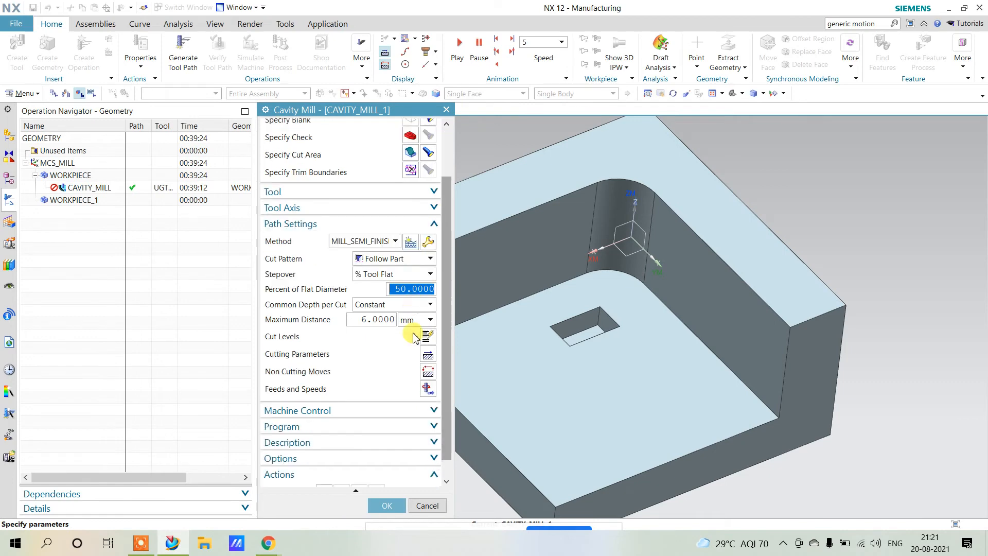
pyautogui.scroll(-1, 414, 335)
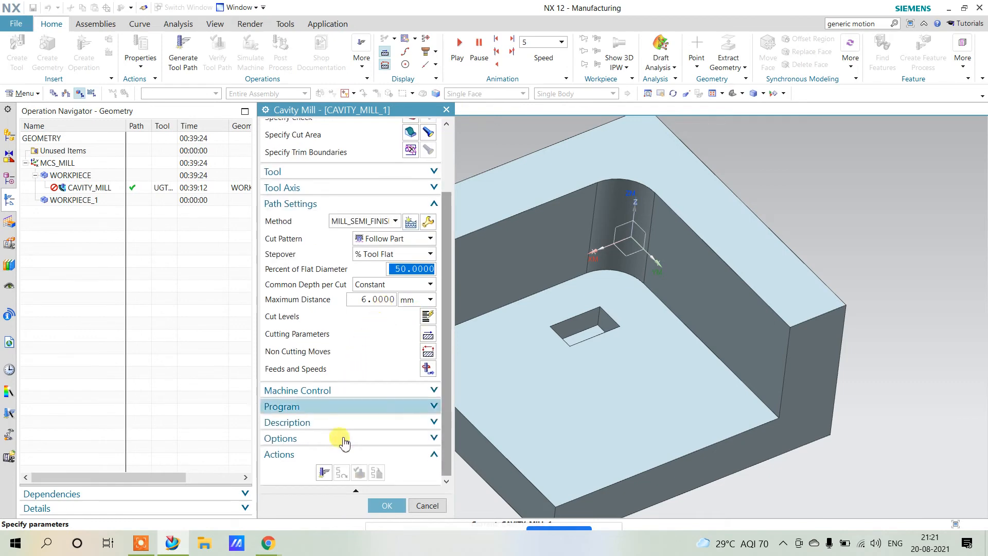
pyautogui.click(324, 473)
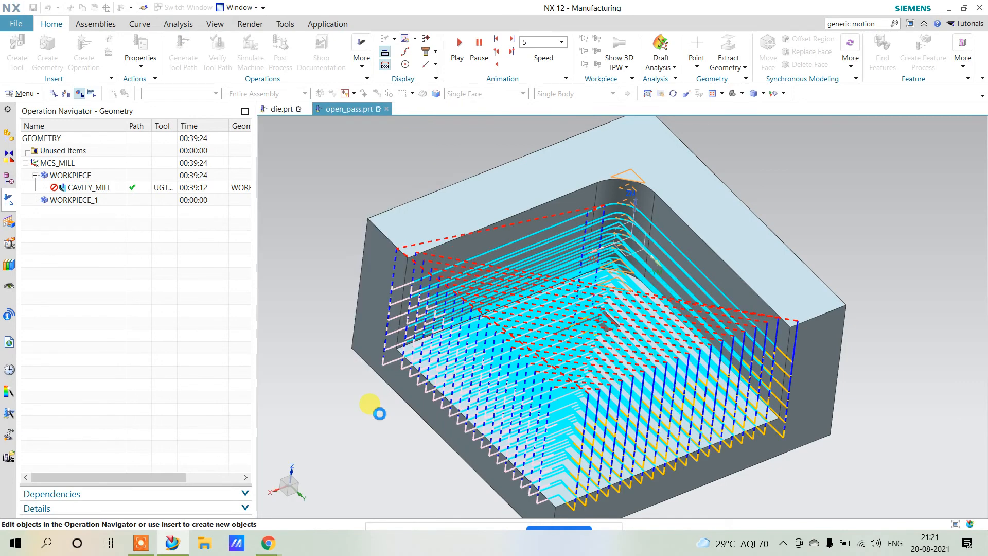
pyautogui.scroll(-3, 515, 381)
pyautogui.keyDown('shift'); pyautogui.moveTo(534, 387); pyautogui.dragTo(606, 329, button='middle'); pyautogui.keyUp('shift')
pyautogui.scroll(3, 608, 332)
pyautogui.scroll(8, 599, 332)
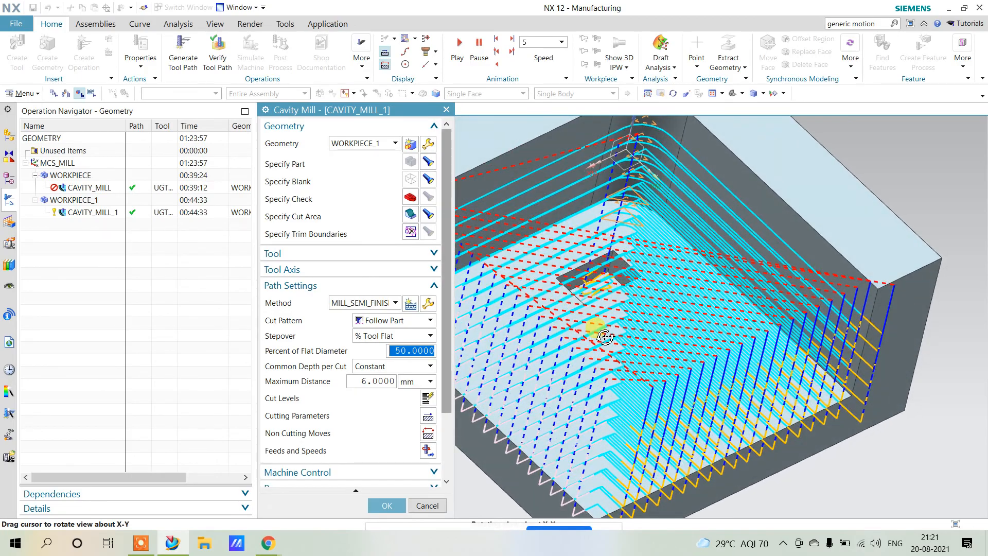
pyautogui.scroll(3, 580, 282)
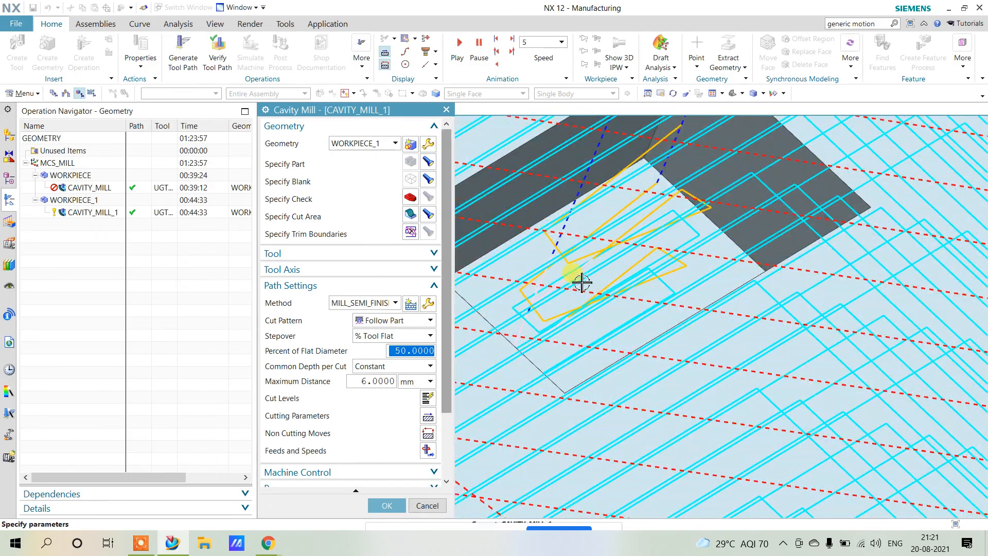
# Verify the CAVITY_MILL_1 tool path by starting its 3D Dynamic material-removal simulation
pyautogui.moveTo(589, 299)
pyautogui.mouseDown(button='middle')
pyautogui.moveTo(576, 283)
pyautogui.moveTo(587, 291)
pyautogui.mouseUp(button='middle')
pyautogui.scroll(-5, 353, 425)
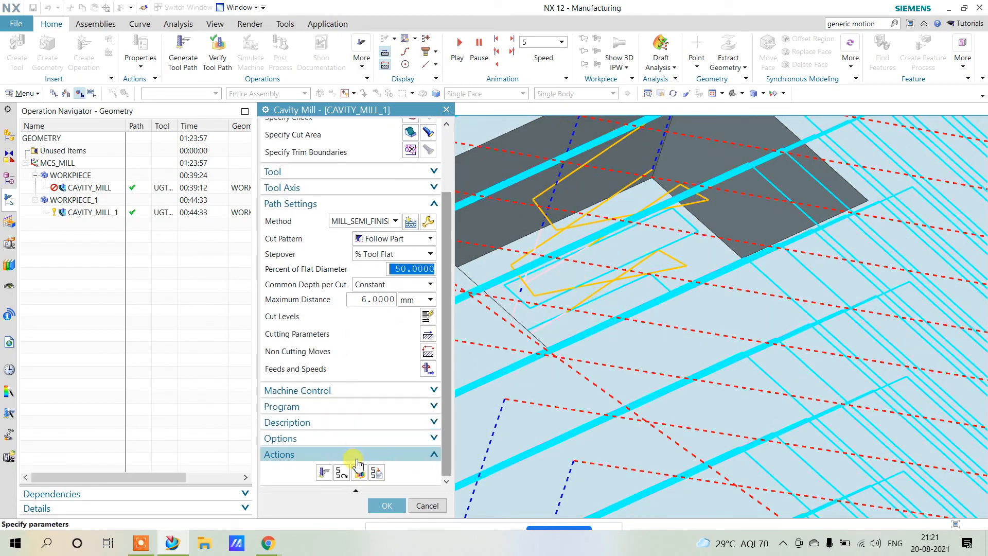
pyautogui.click(357, 469)
pyautogui.scroll(-2, 354, 392)
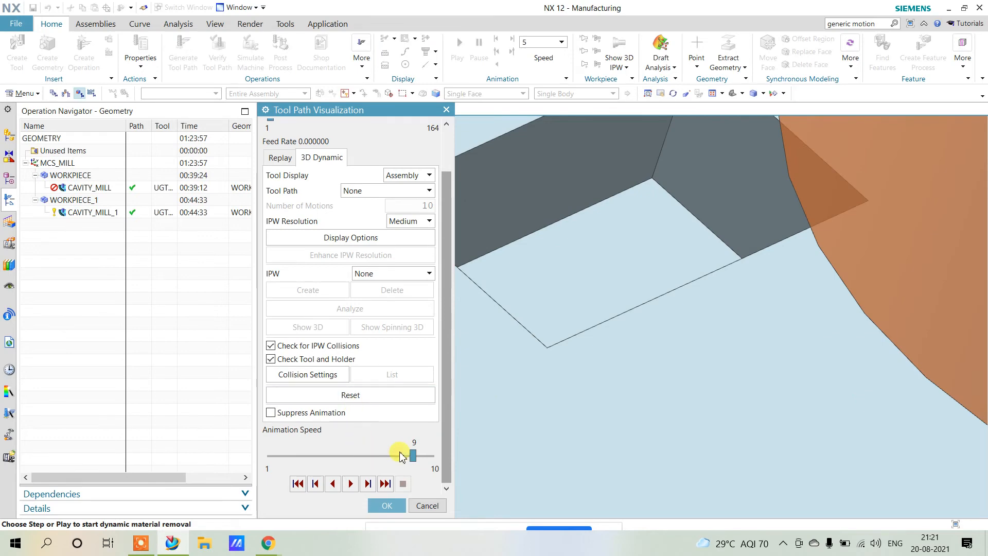
pyautogui.scroll(-7, 648, 365)
pyautogui.click(352, 484)
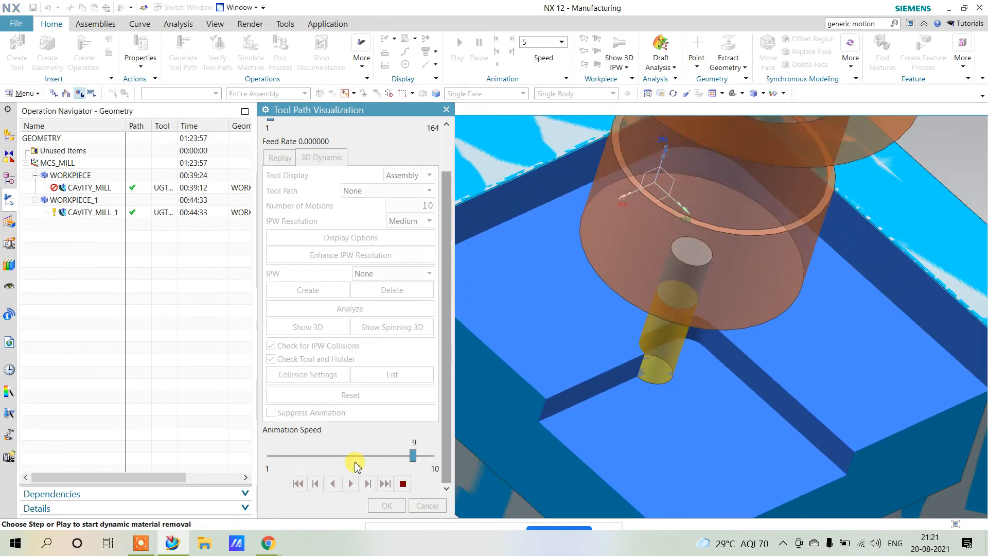
# Slow the simulation to speed 4, raise it to 8 to watch the small pocket being machined, and close the visualization
pyautogui.click(336, 460)
pyautogui.click(297, 461)
pyautogui.click(297, 462)
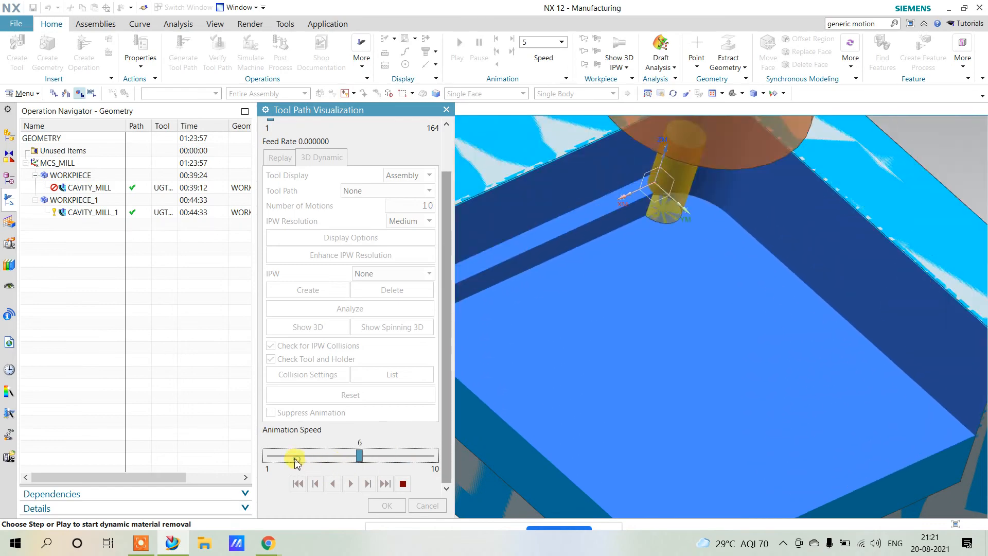
pyautogui.click(295, 461)
pyautogui.click(294, 461)
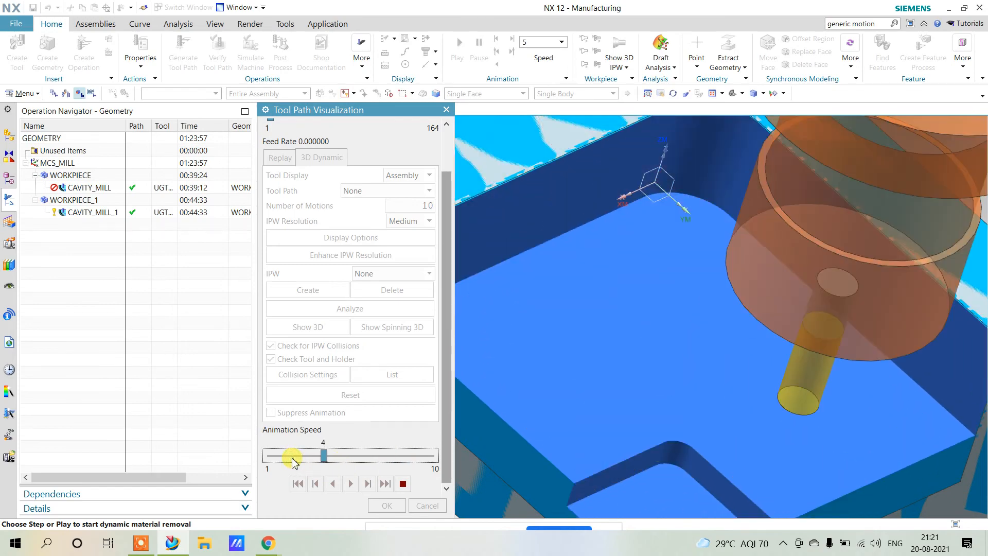
pyautogui.scroll(-3, 554, 414)
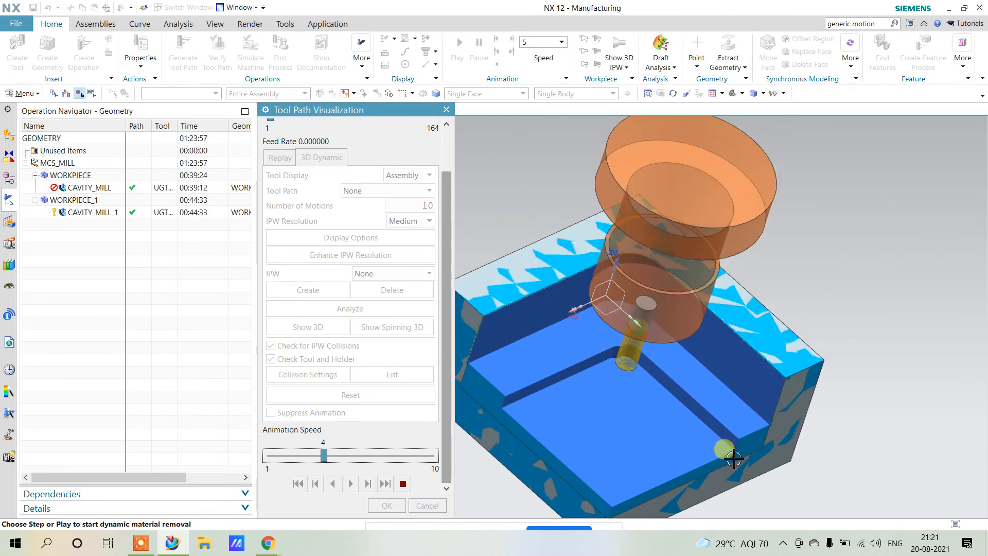
pyautogui.click(397, 454)
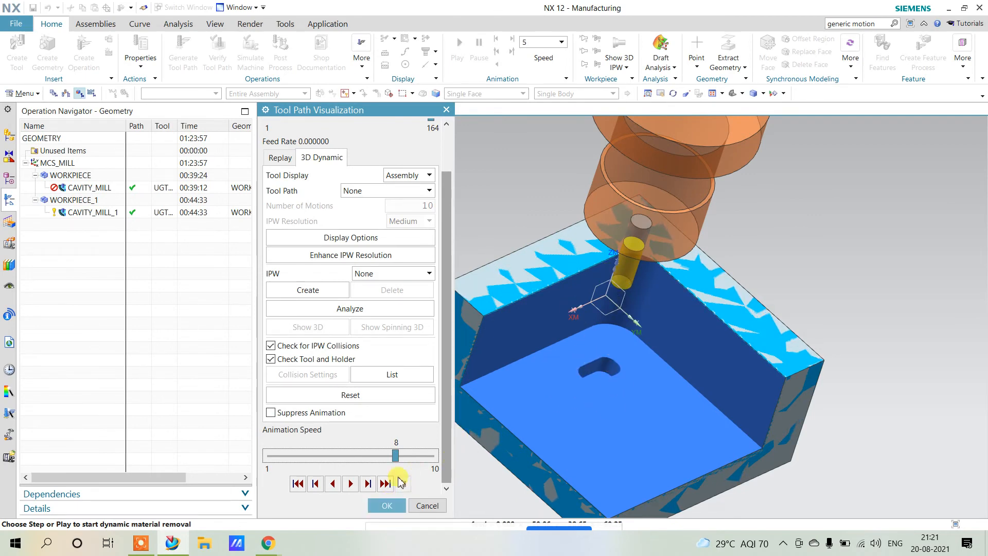
pyautogui.click(382, 506)
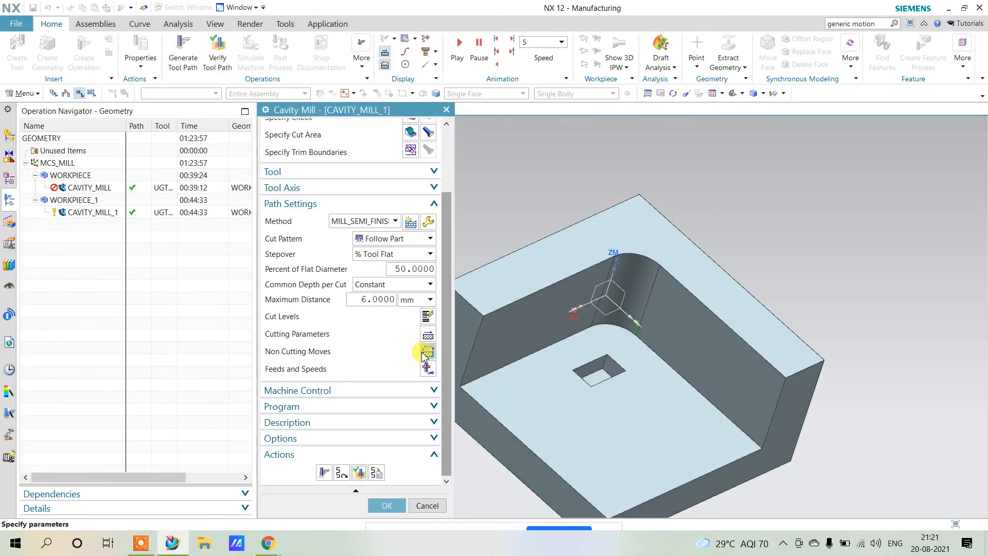
# Set Small Closed Areas to Ignore in the containment cutting parameters of CAVITY_MILL_1
pyautogui.click(425, 335)
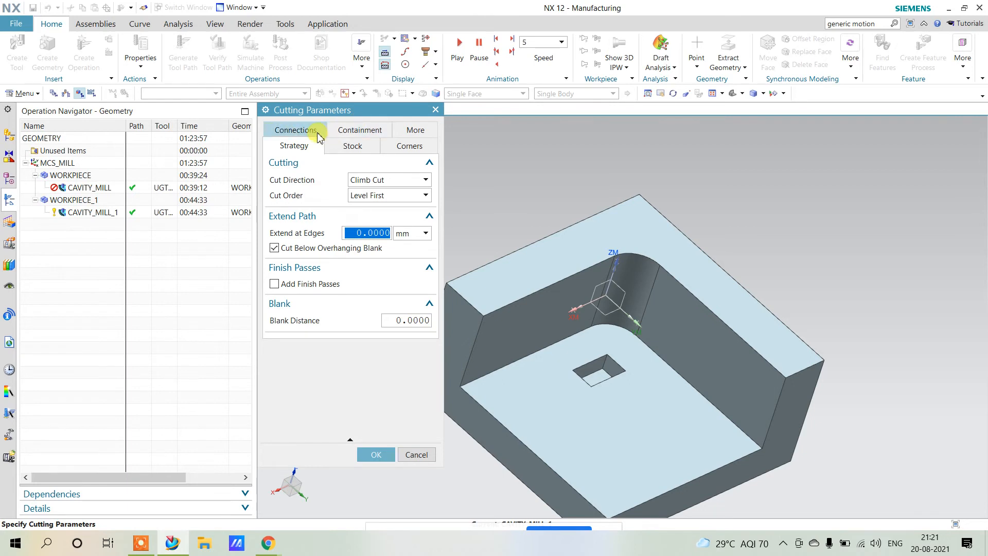
pyautogui.click(288, 129)
pyautogui.click(351, 149)
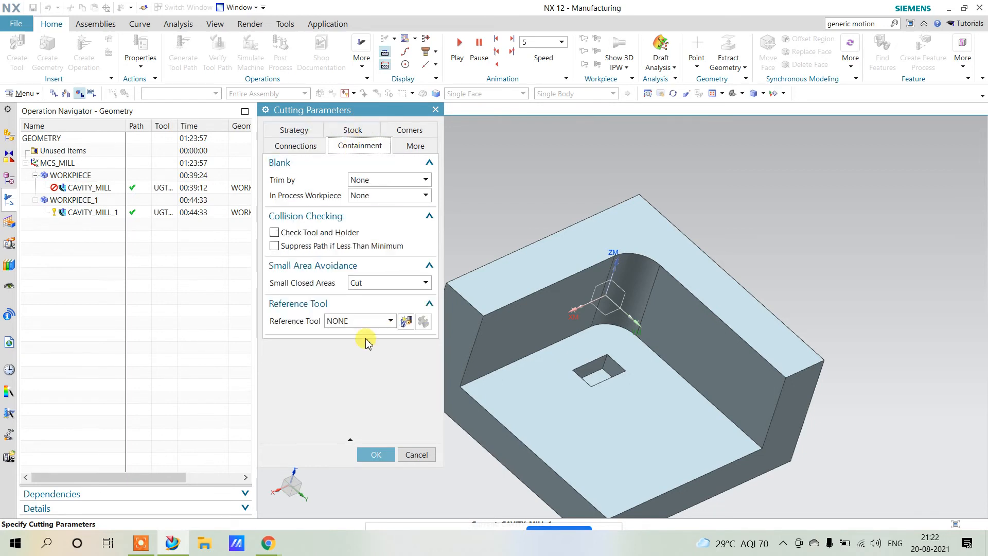
pyautogui.click(369, 284)
pyautogui.click(362, 305)
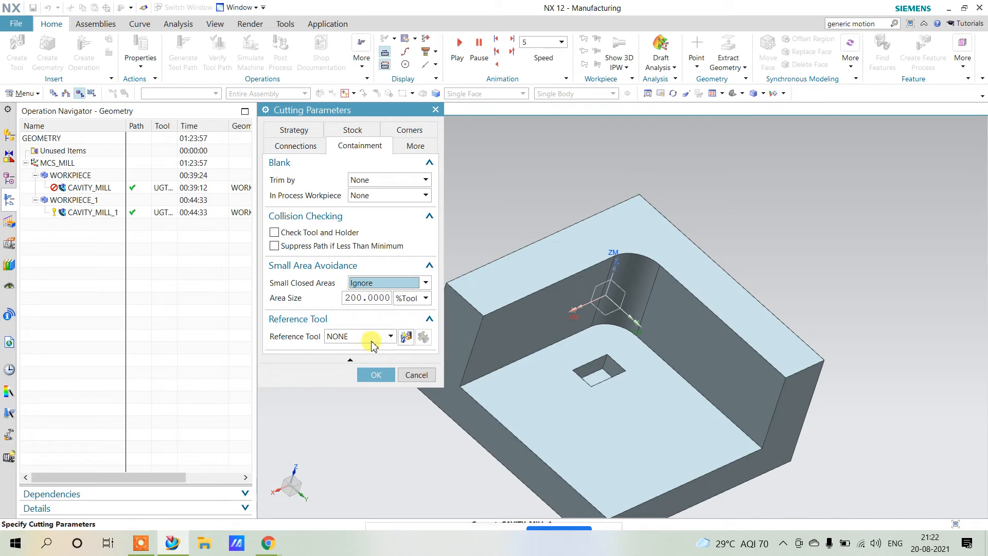
pyautogui.click(376, 375)
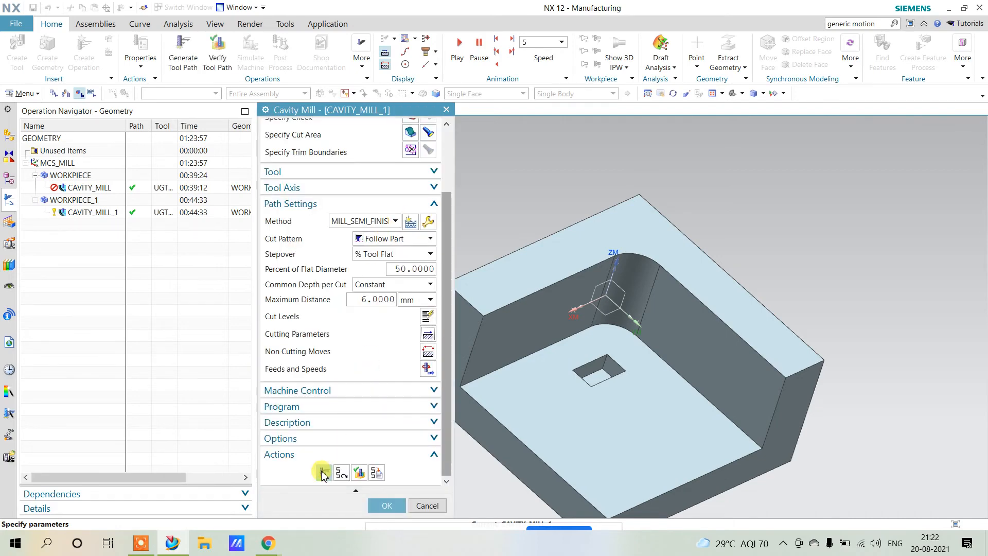
# Regenerate the tool path and play its 3D Dynamic simulation at speed 9 to check the small pocket area
pyautogui.click(323, 472)
pyautogui.middleClick(367, 358)
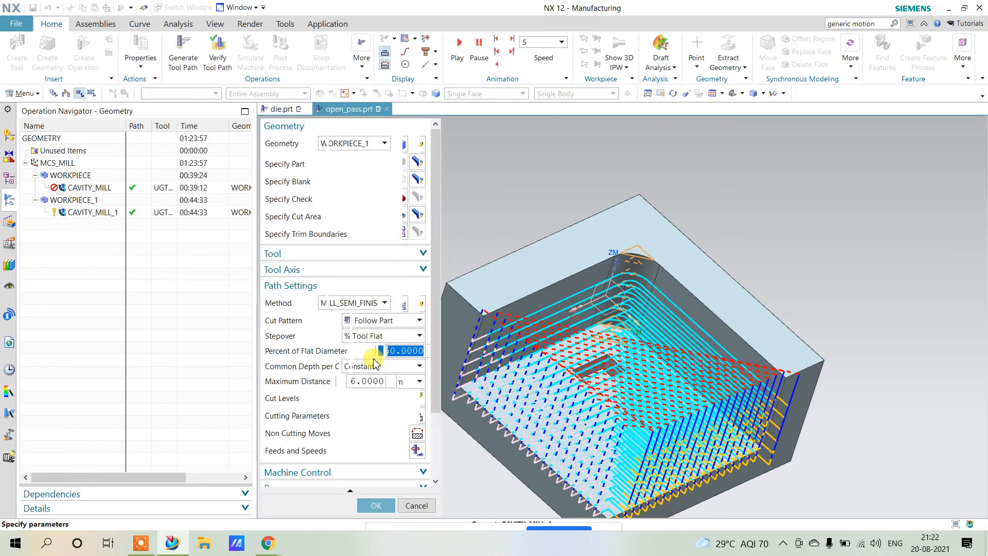
pyautogui.scroll(-5, 355, 412)
pyautogui.click(359, 469)
pyautogui.scroll(-2, 366, 460)
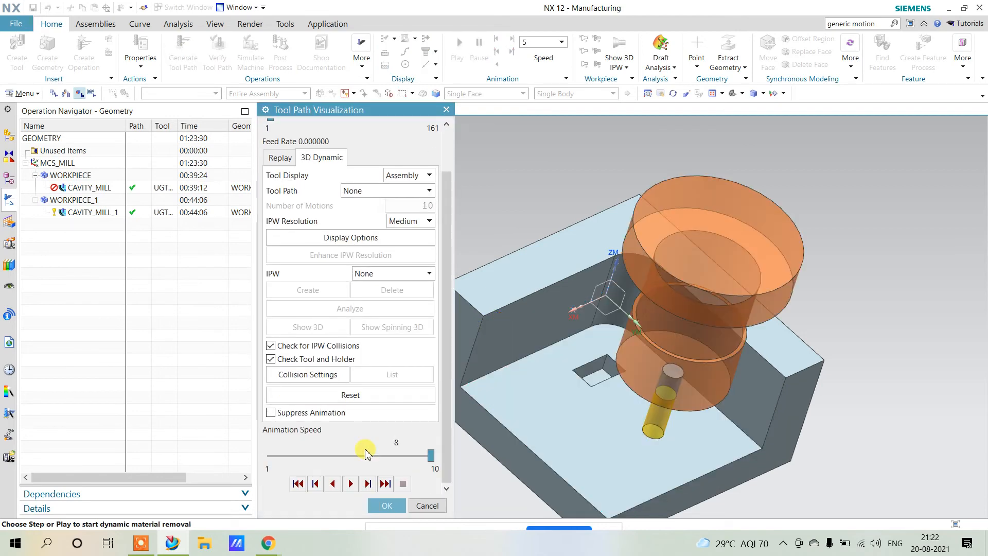
pyautogui.click(352, 483)
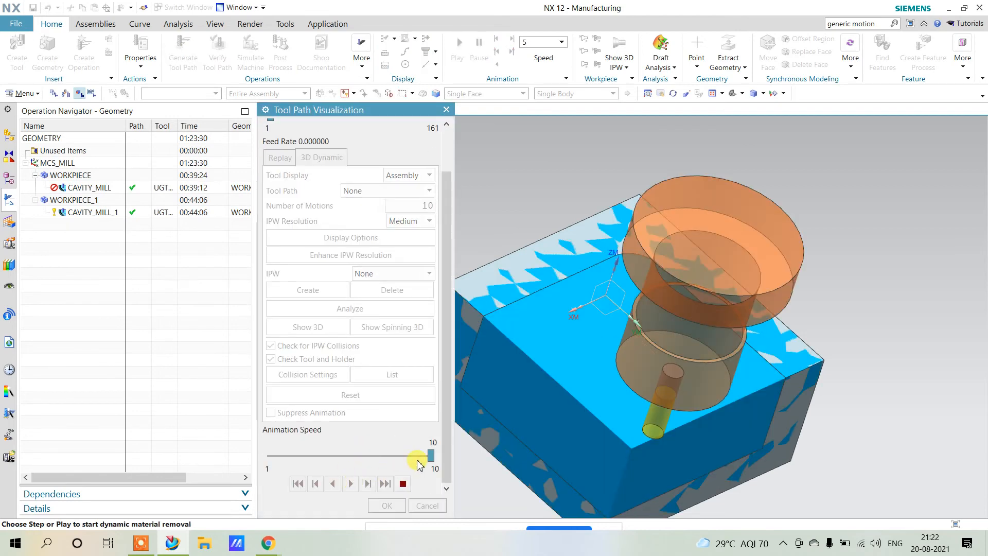
pyautogui.click(419, 457)
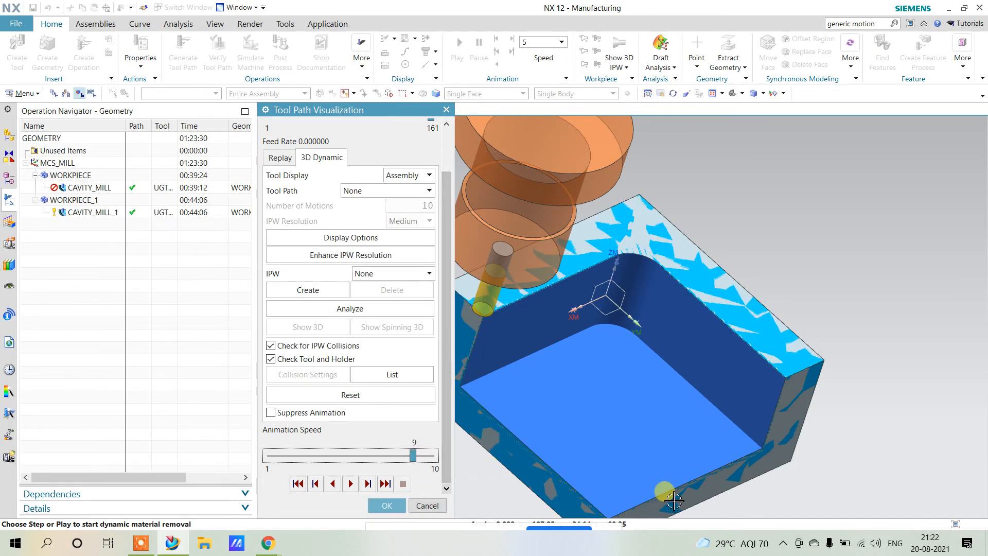
pyautogui.click(396, 506)
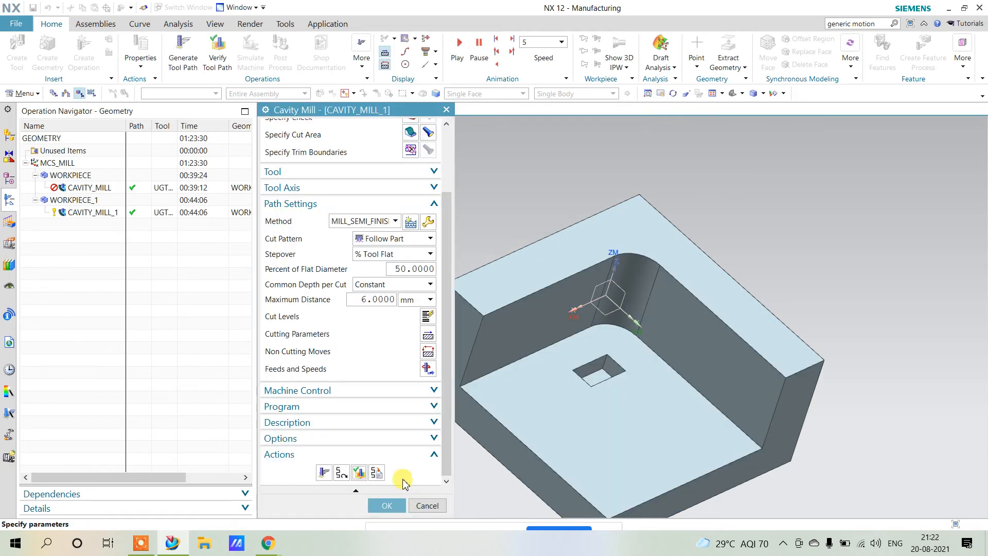
# Set Open Passes to Alternate Cut Direction in the connections cutting parameters and regenerate the tool path
pyautogui.click(427, 335)
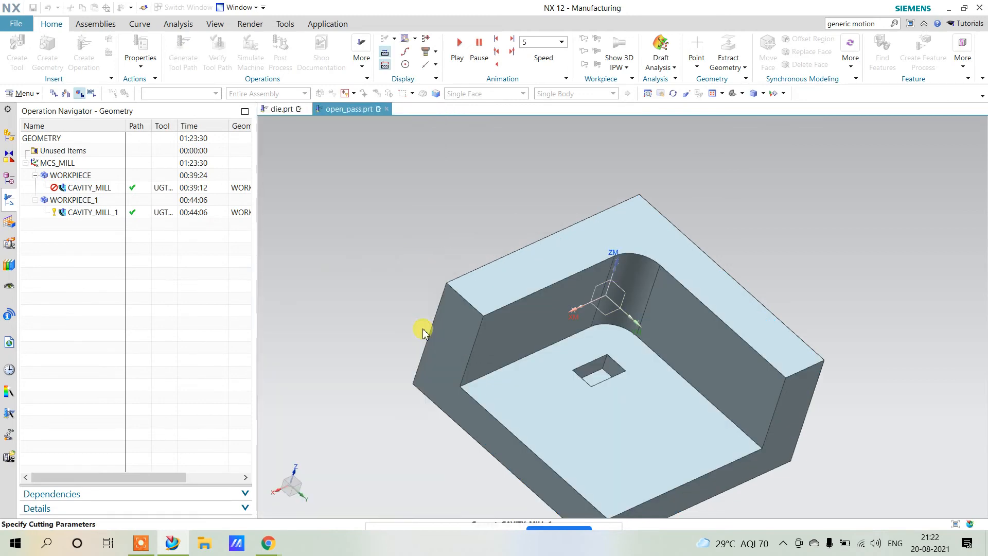
pyautogui.click(296, 147)
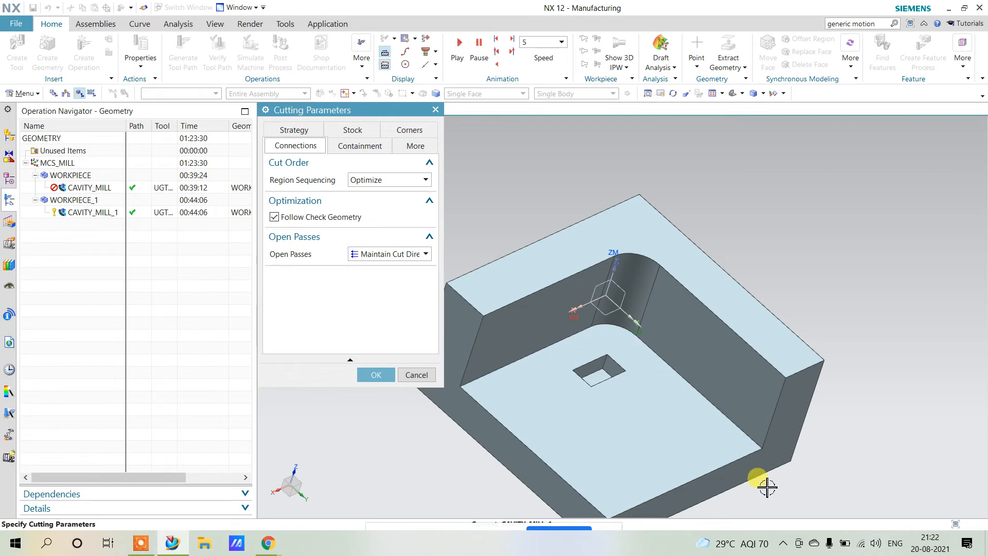
pyautogui.click(405, 250)
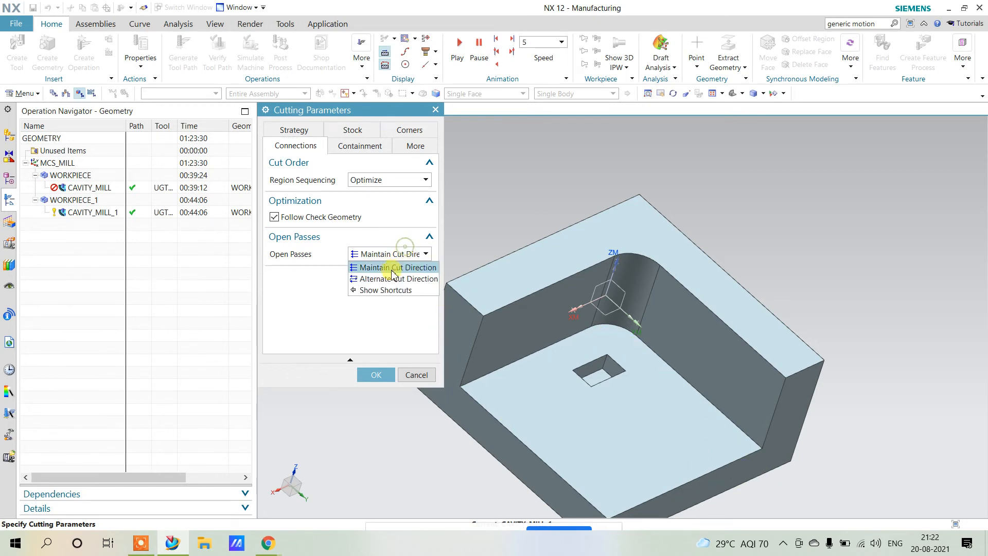
pyautogui.moveTo(386, 278)
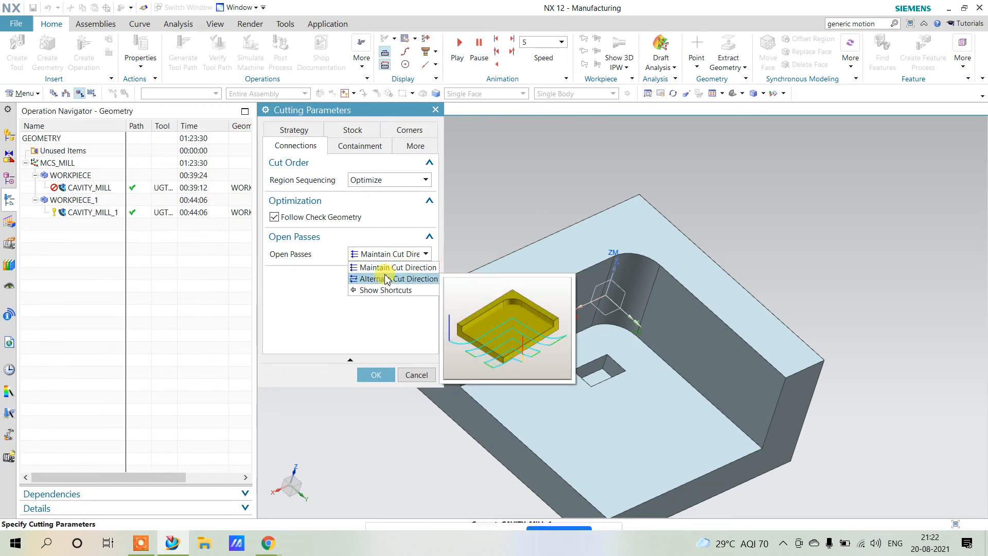
pyautogui.click(387, 278)
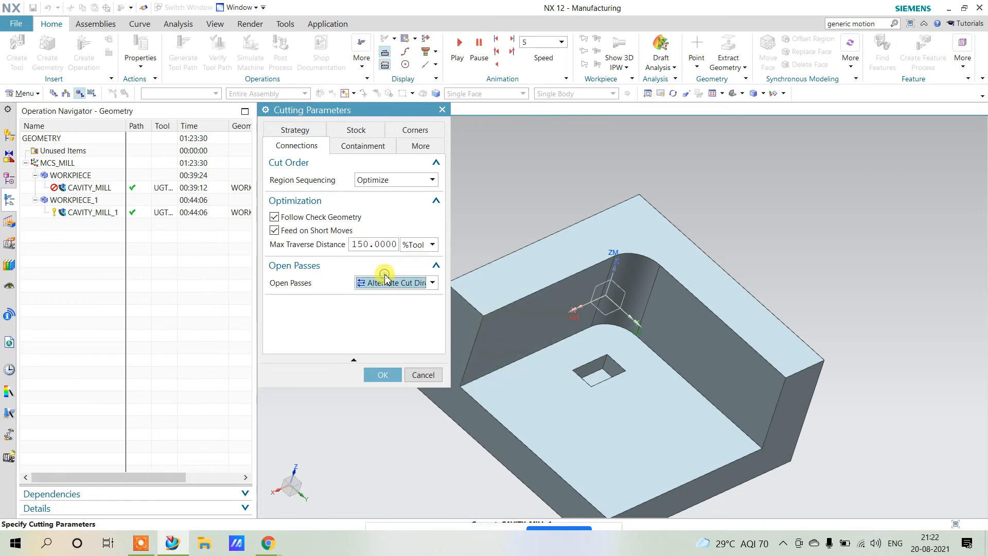
pyautogui.click(381, 375)
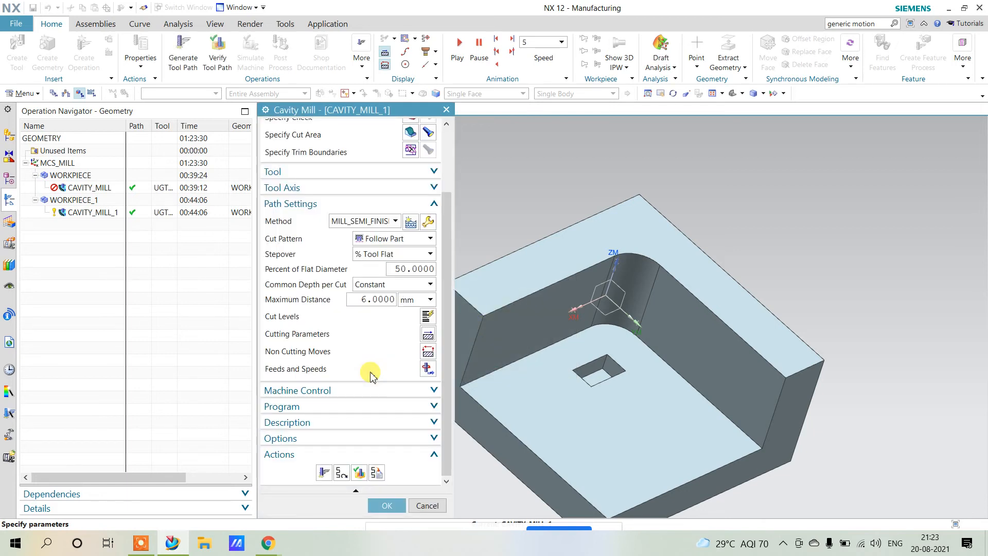
pyautogui.click(324, 473)
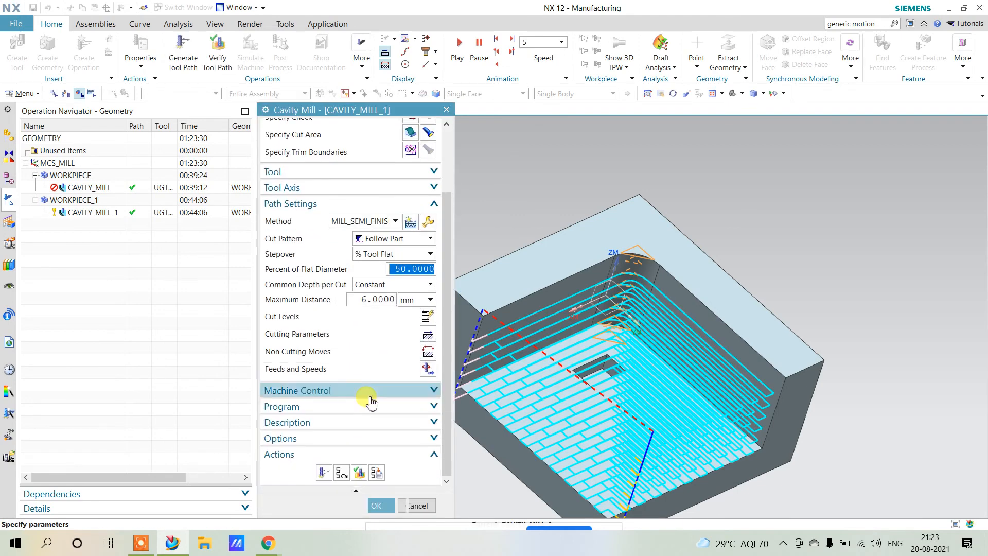
# Play the 3D Dynamic simulation of the alternating tool path, slowing the animation to speed 3
pyautogui.click(357, 473)
pyautogui.keyDown('shift'); pyautogui.moveTo(630, 445); pyautogui.dragTo(628, 371, button='middle'); pyautogui.keyUp('shift')
pyautogui.scroll(-2, 402, 447)
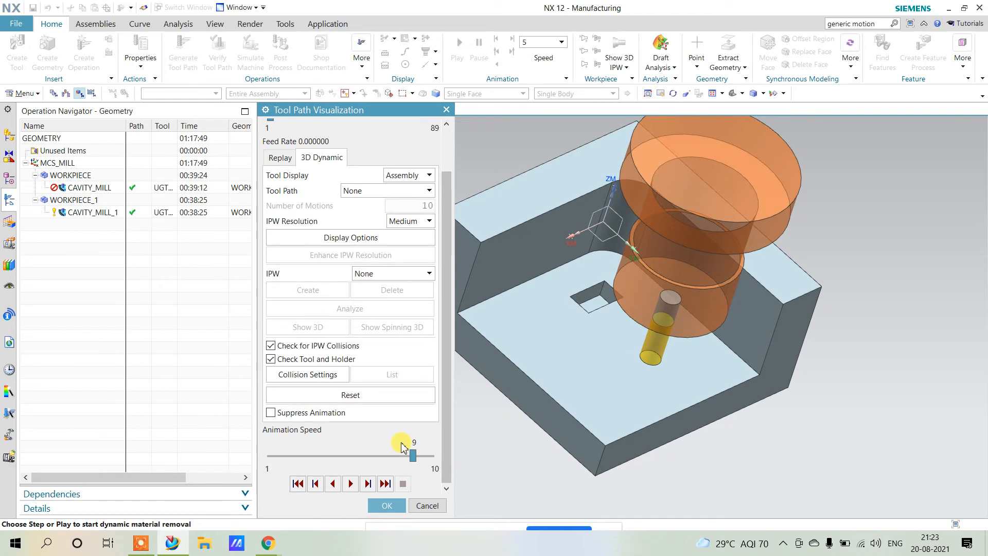
pyautogui.click(355, 487)
pyautogui.click(331, 457)
pyautogui.click(317, 456)
pyautogui.click(313, 455)
pyautogui.click(306, 455)
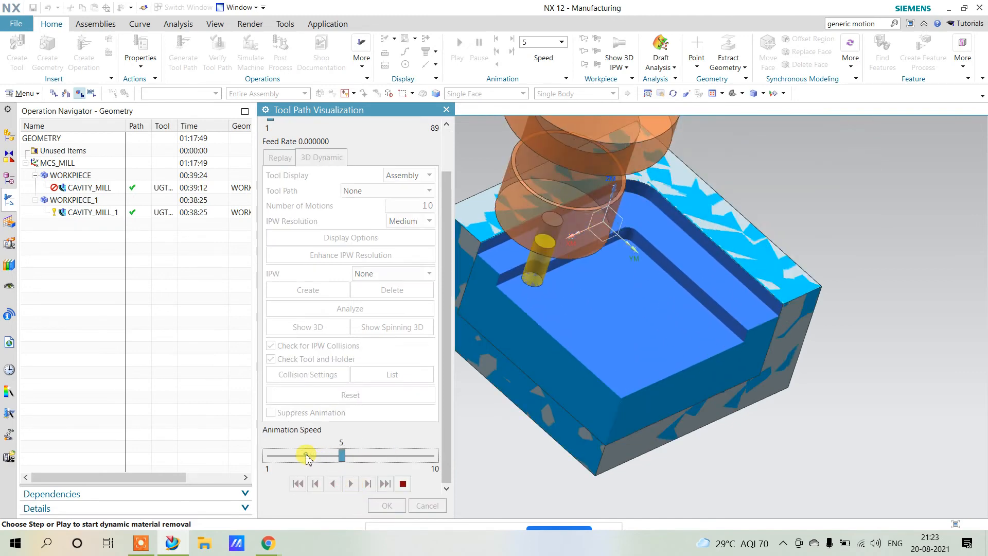
pyautogui.click(307, 456)
pyautogui.click(306, 456)
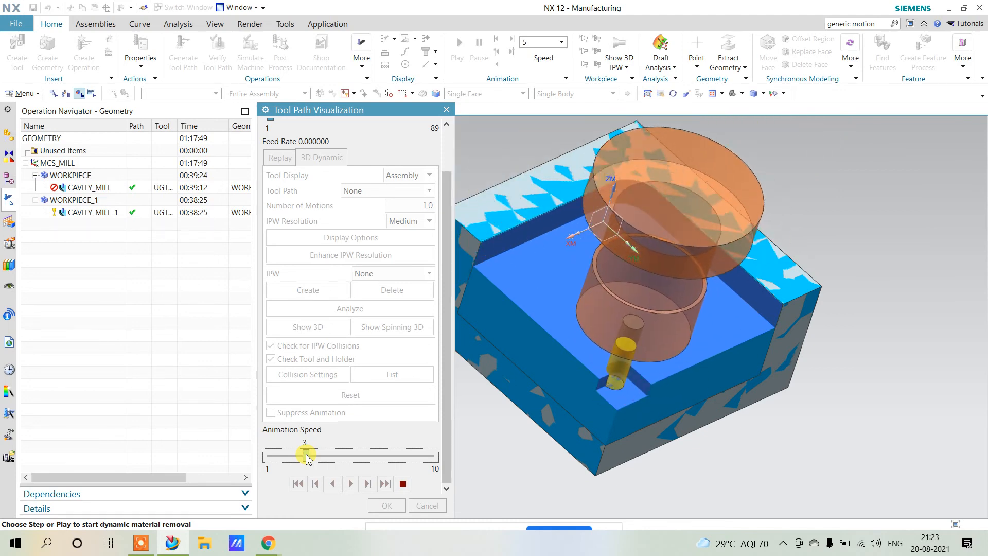
# Finish the simulation at speed 7, close the visualization and accept the CAVITY_MILL_1 operation
pyautogui.click(326, 457)
pyautogui.click(358, 457)
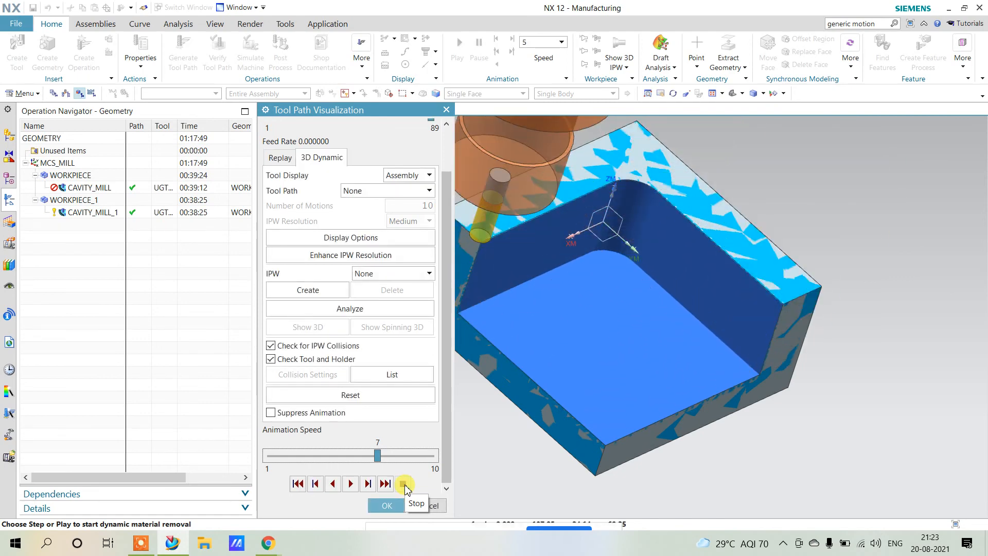
pyautogui.click(387, 506)
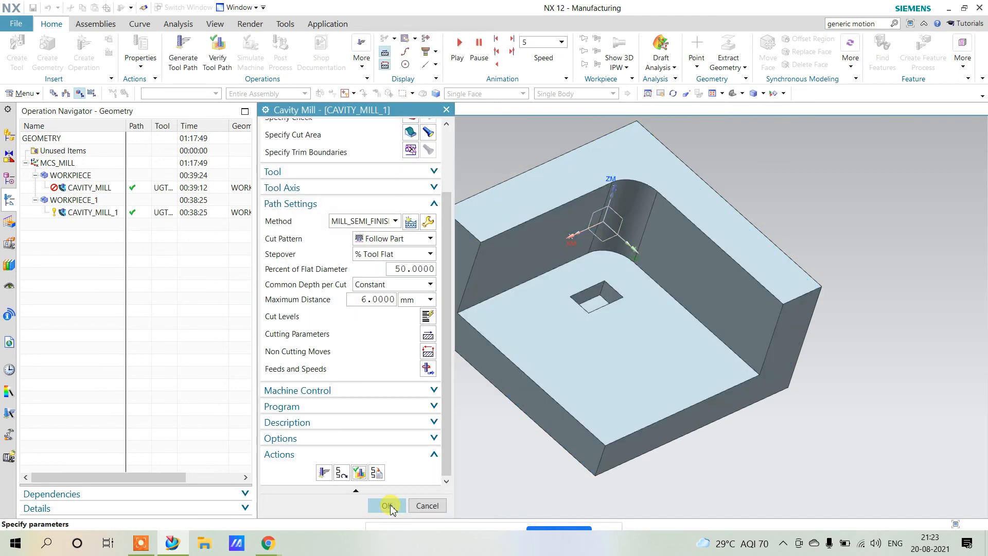
pyautogui.click(388, 506)
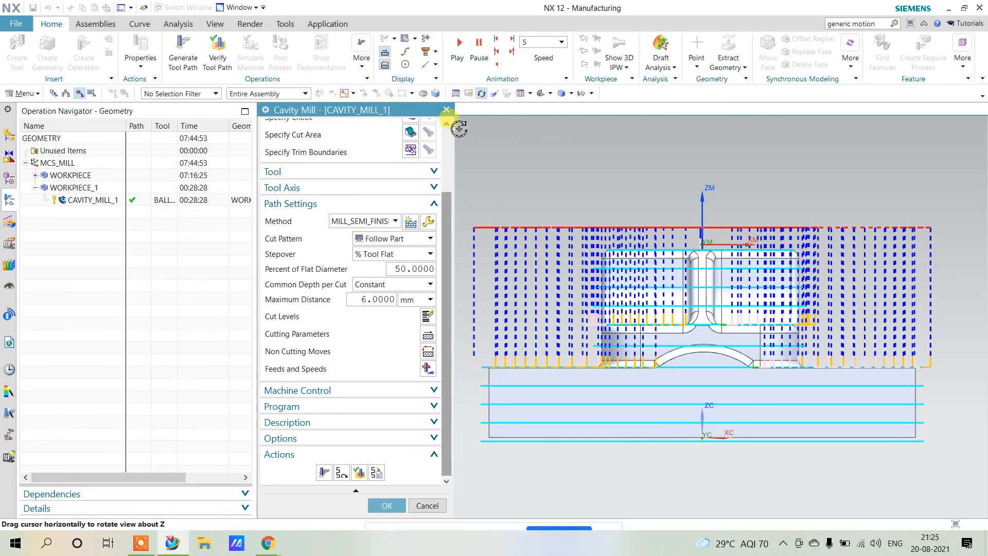
# Specify the die's faces above the base block as the cut area and regenerate the cavity mill tool path
pyautogui.click(410, 132)
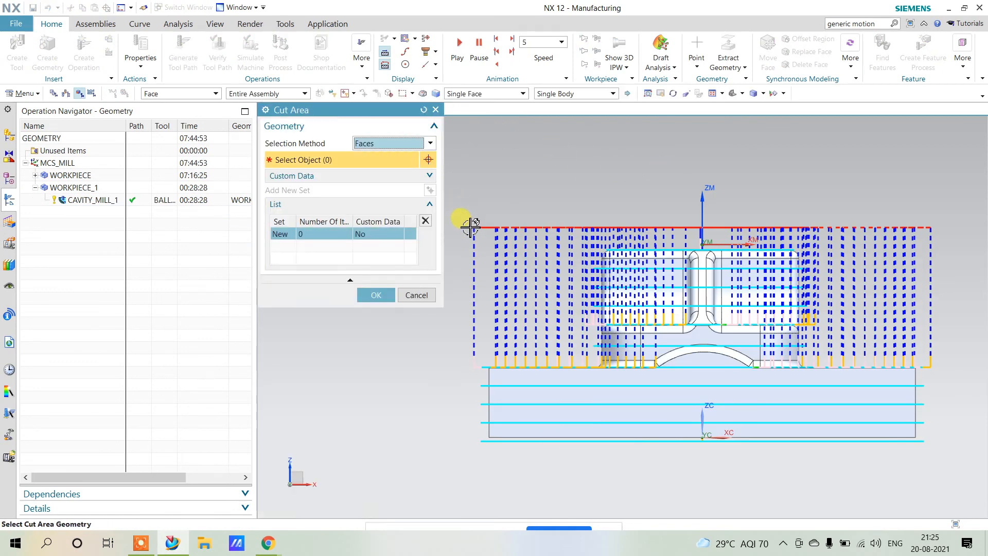
pyautogui.moveTo(463, 211); pyautogui.dragTo(953, 380)
pyautogui.click(375, 279)
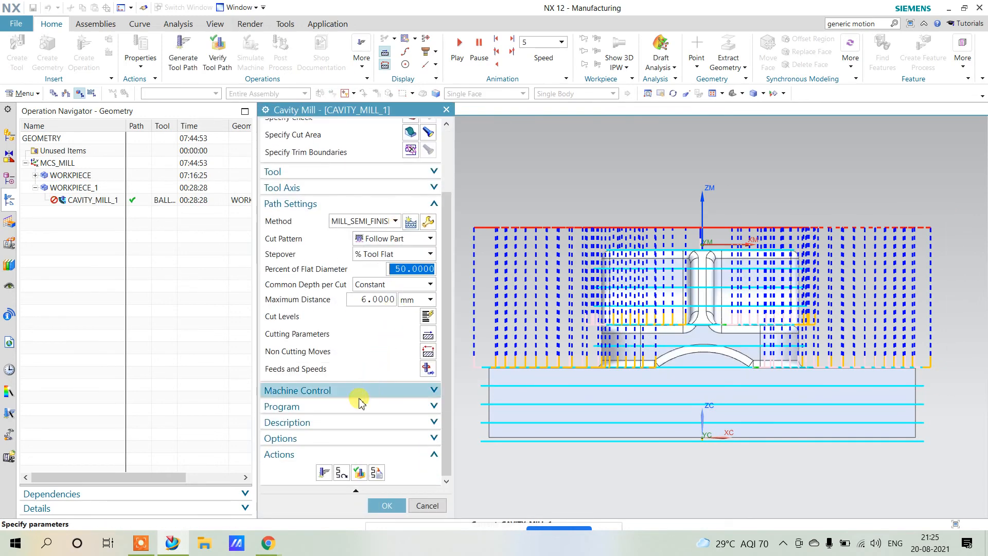
pyautogui.click(326, 472)
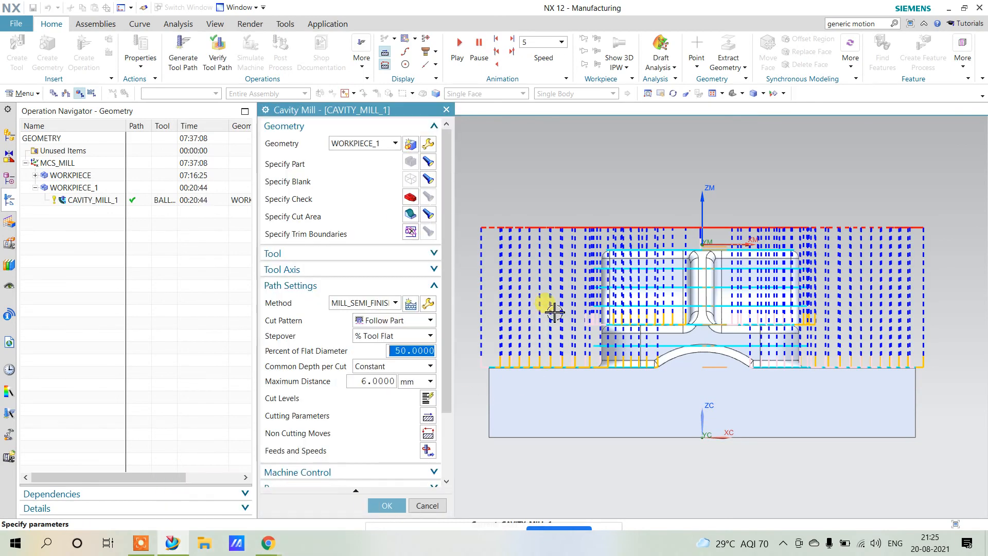
pyautogui.moveTo(554, 314); pyautogui.dragTo(543, 330, button='middle')
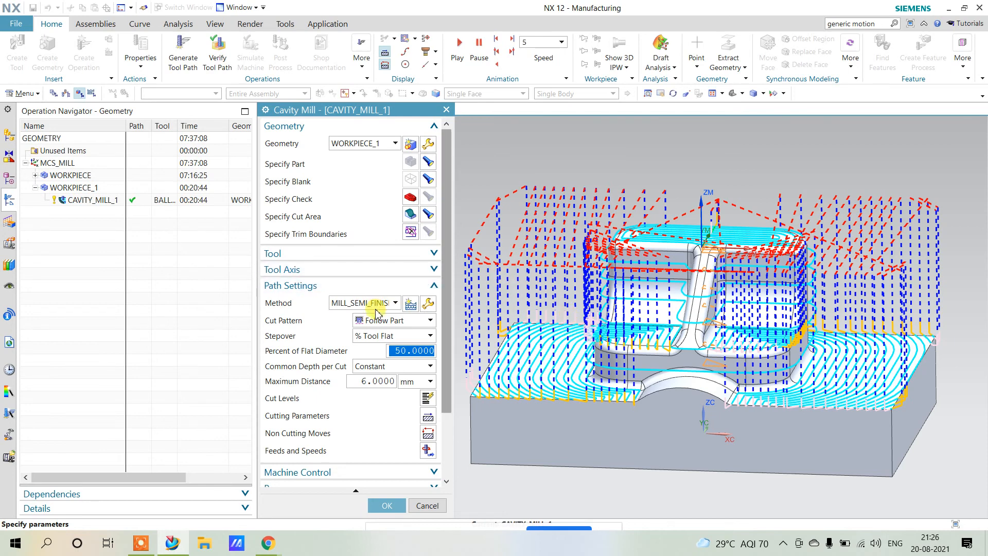
# Set the cut pattern to Follow Periphery and regenerate the cavity mill tool path
pyautogui.click(382, 321)
pyautogui.click(388, 342)
pyautogui.scroll(-3, 340, 412)
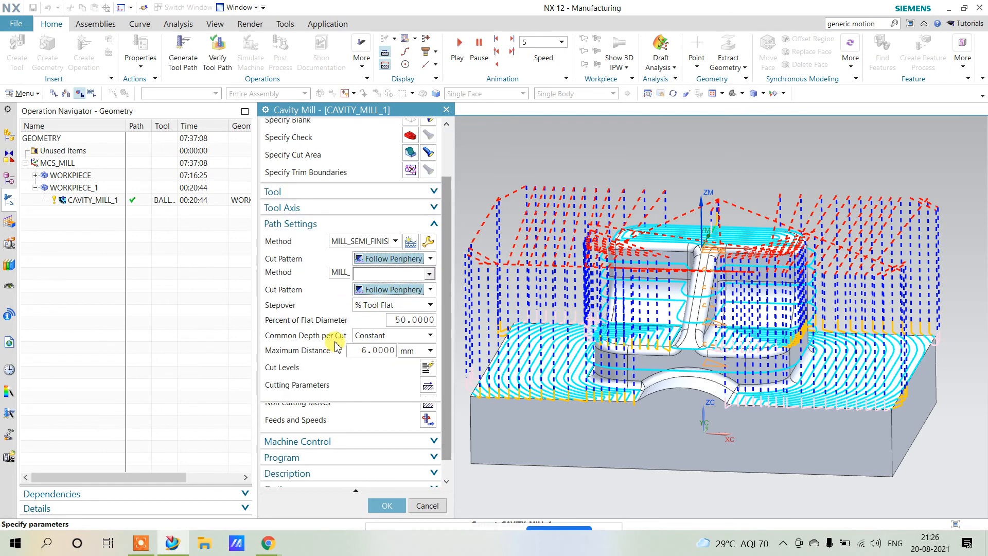
pyautogui.click(325, 473)
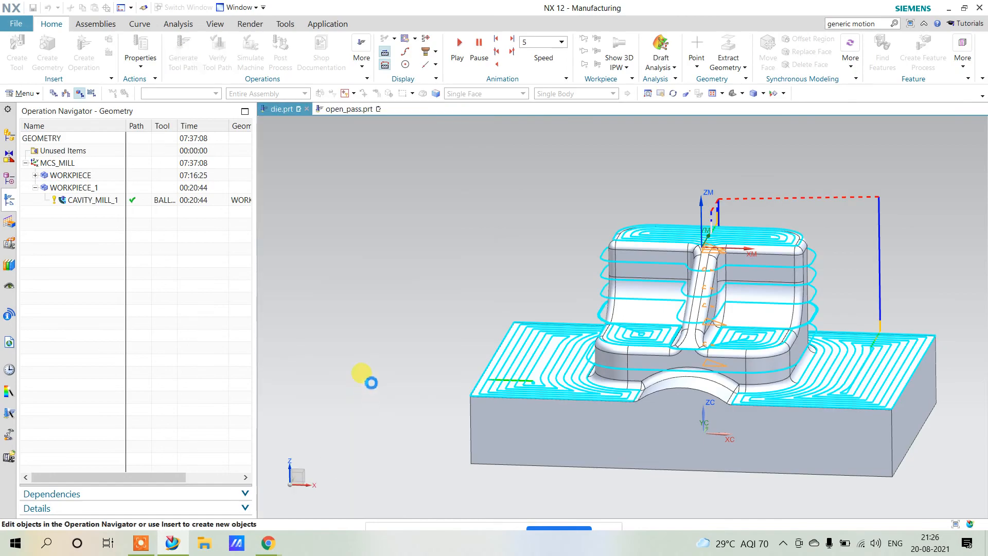
pyautogui.moveTo(578, 242)
pyautogui.mouseDown(button='middle')
pyautogui.moveTo(591, 254)
pyautogui.moveTo(556, 252)
pyautogui.moveTo(579, 258)
pyautogui.moveTo(580, 280)
pyautogui.moveTo(606, 288)
pyautogui.moveTo(568, 248)
pyautogui.moveTo(578, 235)
pyautogui.moveTo(580, 250)
pyautogui.mouseUp(button='middle')
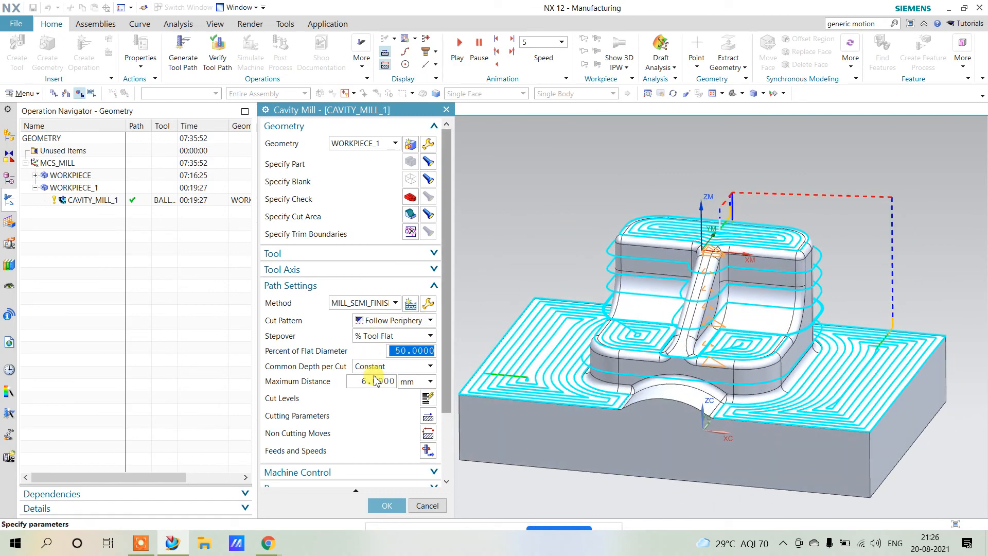
# Play the 3D Dynamic simulation of the Follow Periphery tool path at speed 9, inspect the machined die and close the visualization
pyautogui.scroll(-6, 360, 412)
pyautogui.click(360, 470)
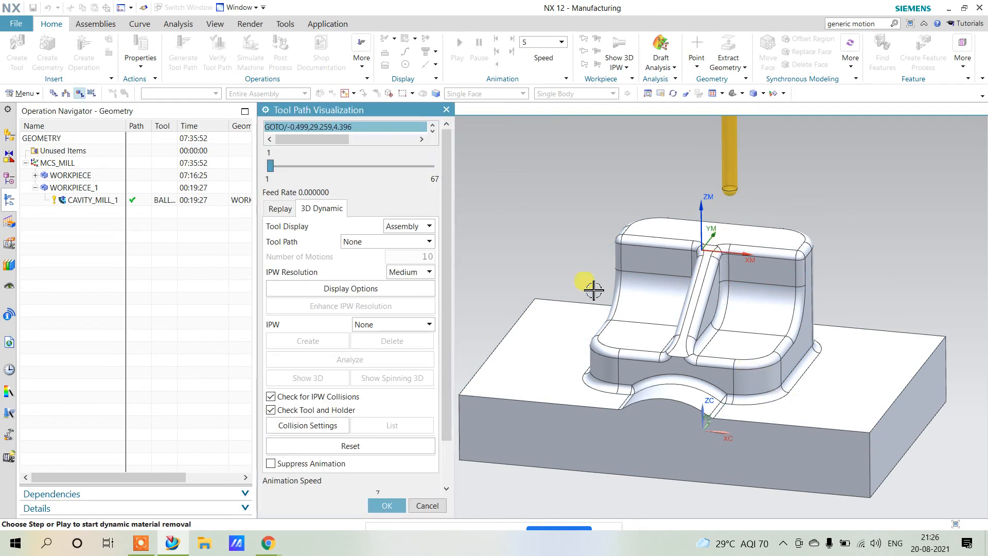
pyautogui.scroll(-2, 391, 413)
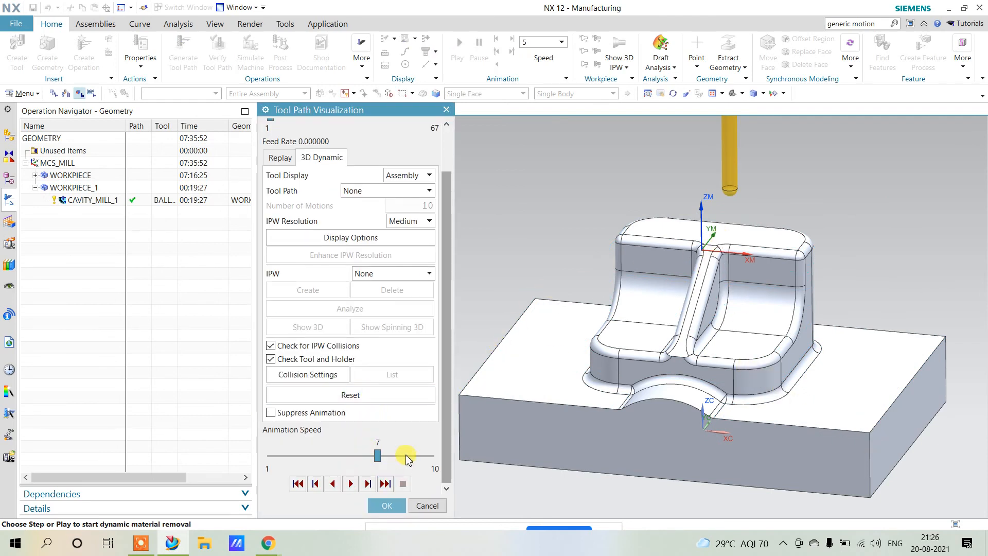
pyautogui.click(406, 458)
pyautogui.click(349, 484)
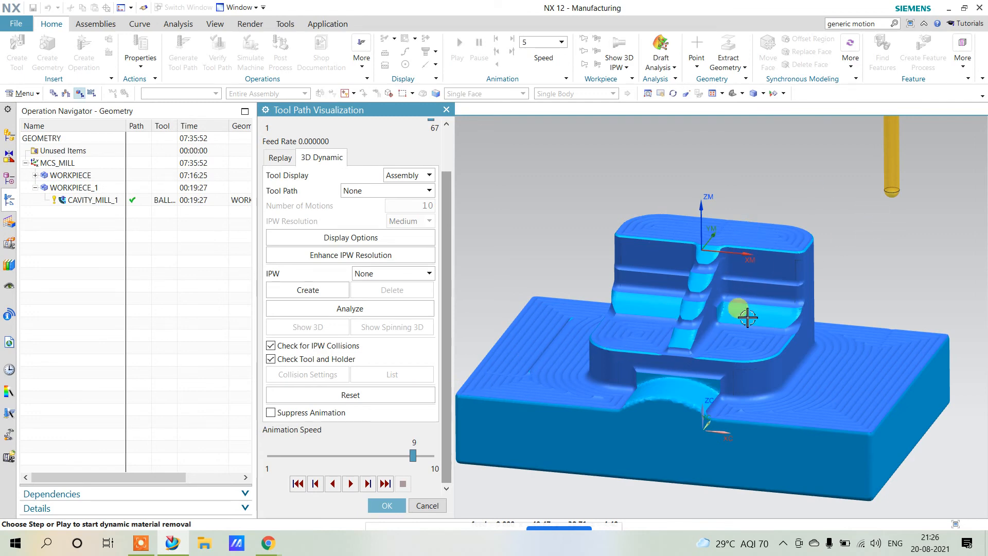
pyautogui.moveTo(744, 331); pyautogui.dragTo(651, 372, button='middle')
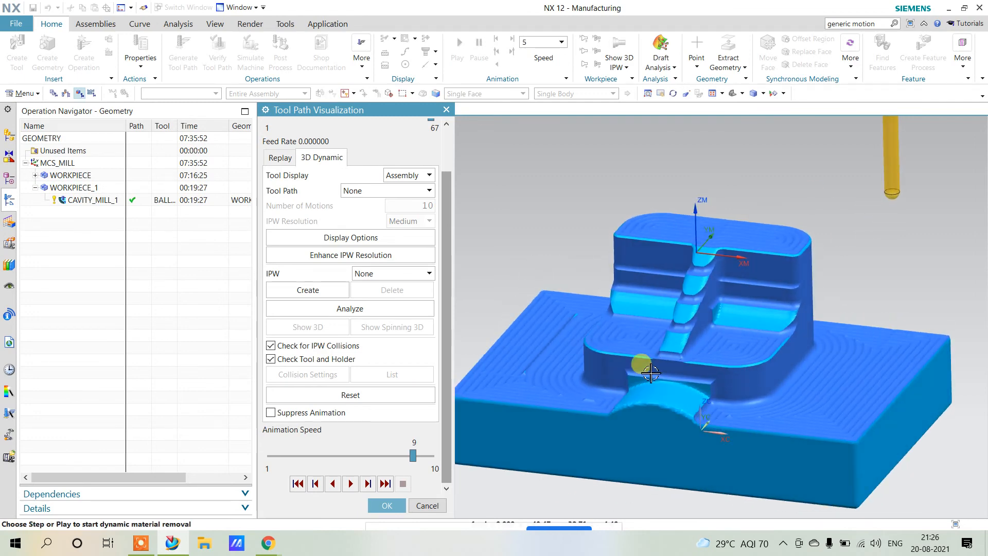
pyautogui.click(397, 505)
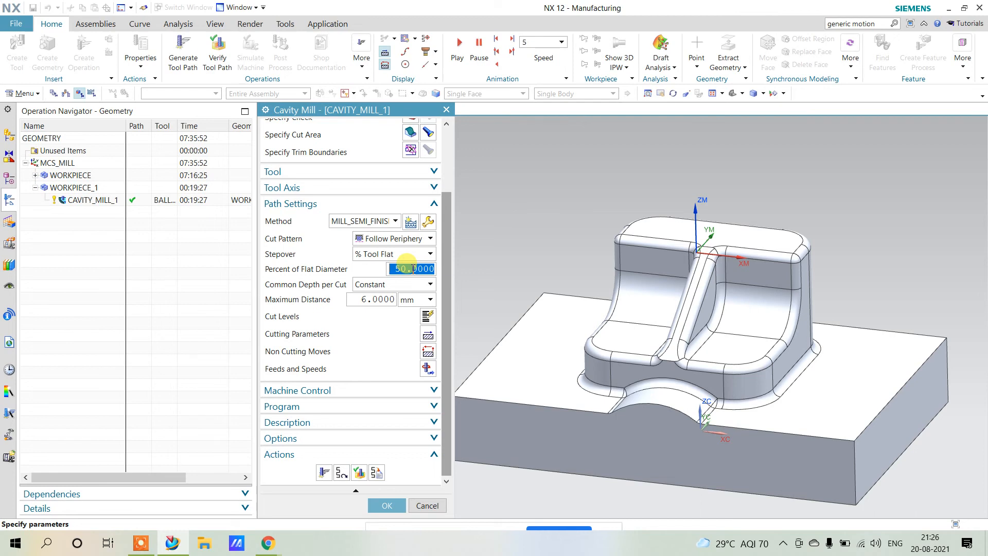
# Set the percent of flat diameter to 20 and the maximum distance to 0.2 mm, and select MILL_6 as the tool
pyautogui.write('2')
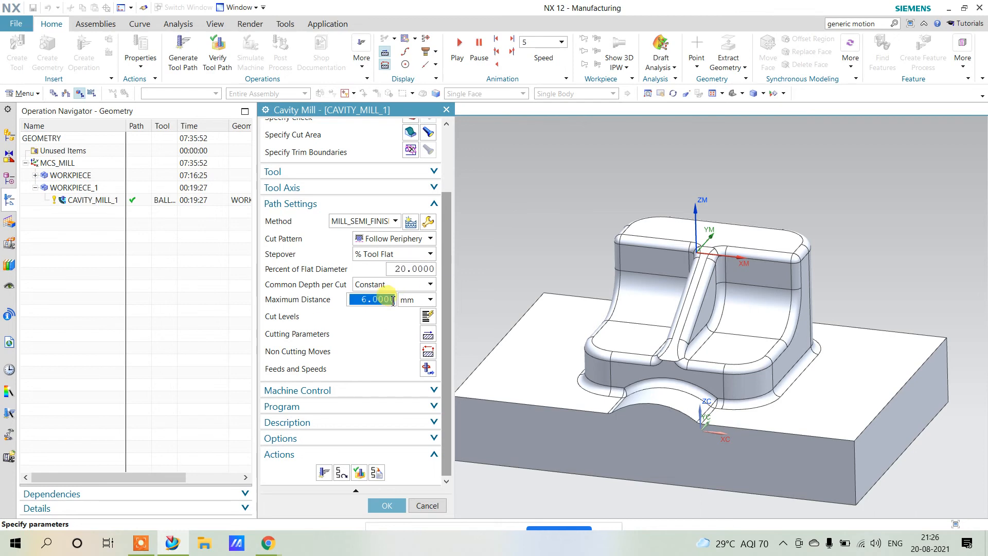
pyautogui.write('.2')
pyautogui.click(375, 172)
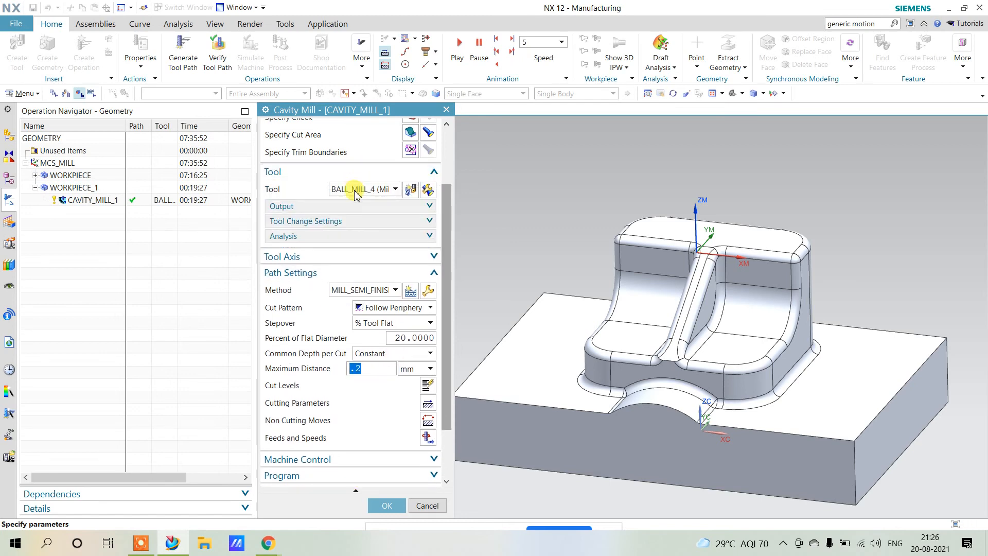
pyautogui.click(356, 190)
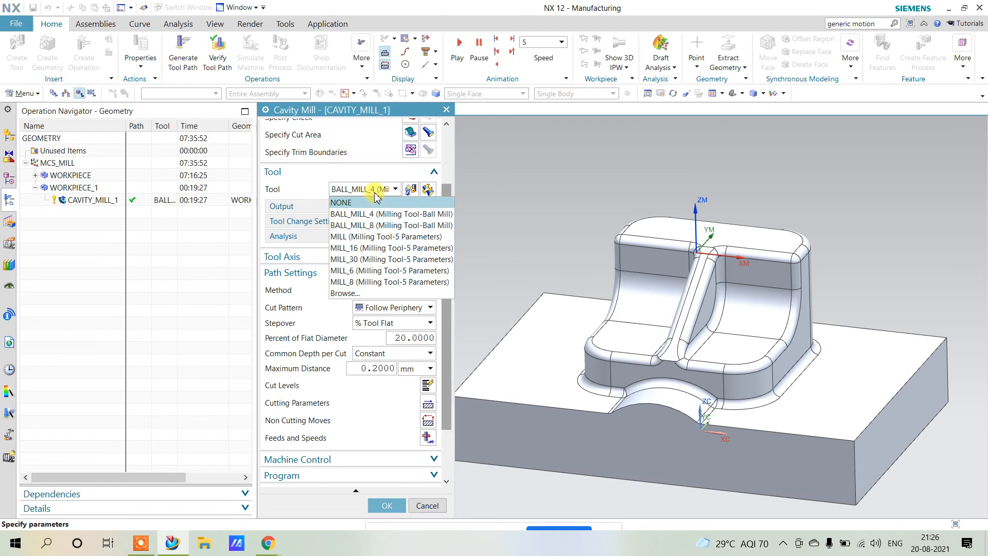
pyautogui.click(371, 270)
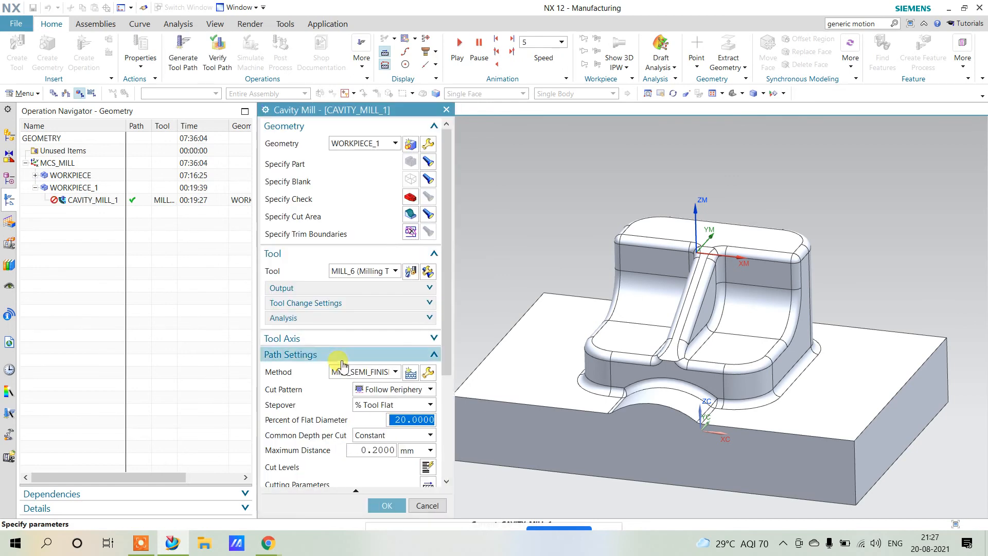
# Regenerate the cavity mill tool path with the MILL_6 tool and the finer stepover and depth of cut
pyautogui.scroll(-3, 320, 454)
pyautogui.scroll(-2, 320, 455)
pyautogui.click(324, 473)
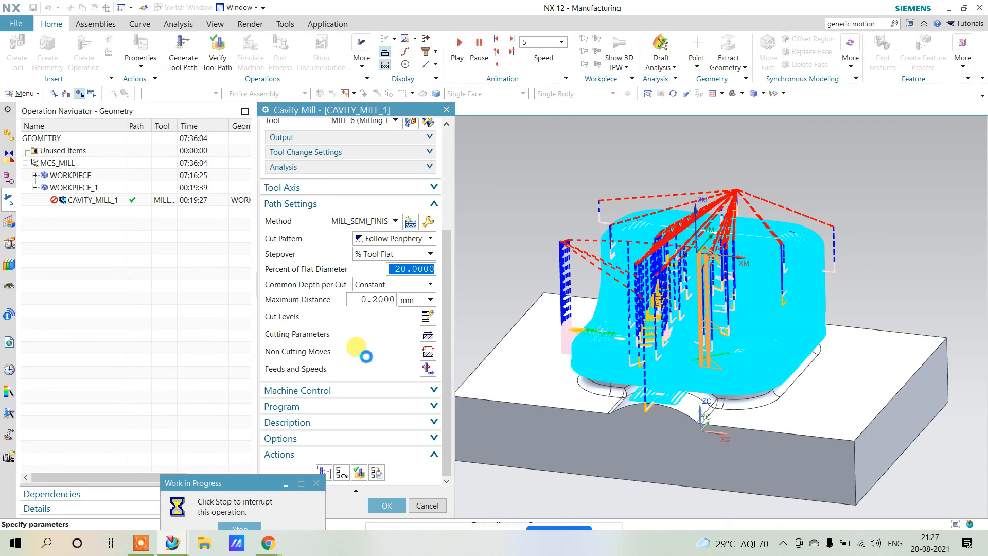
# Play the 3D Dynamic simulation of the MILL_6 tool path at speed 9 and close the visualization
pyautogui.scroll(-5, 367, 359)
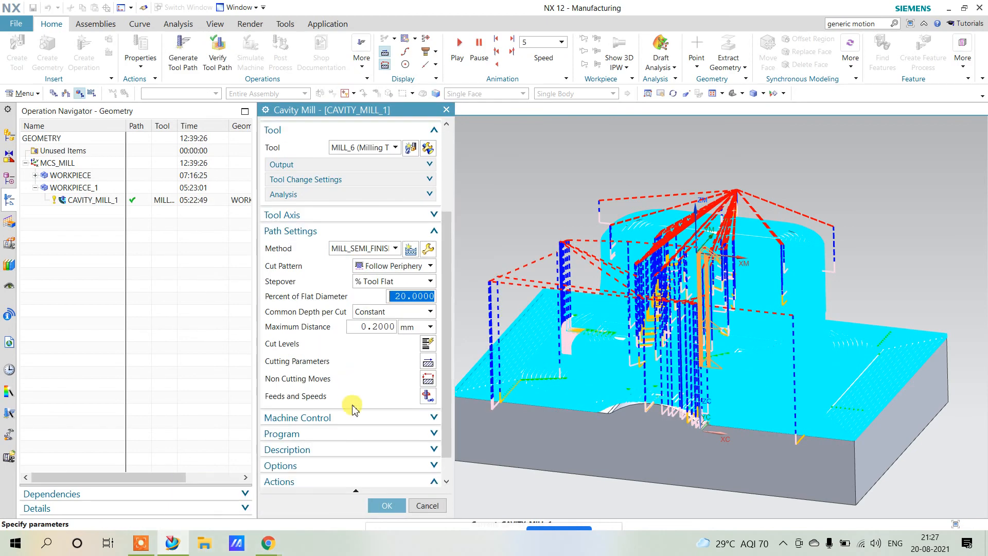
pyautogui.click(364, 470)
pyautogui.scroll(-3, 370, 361)
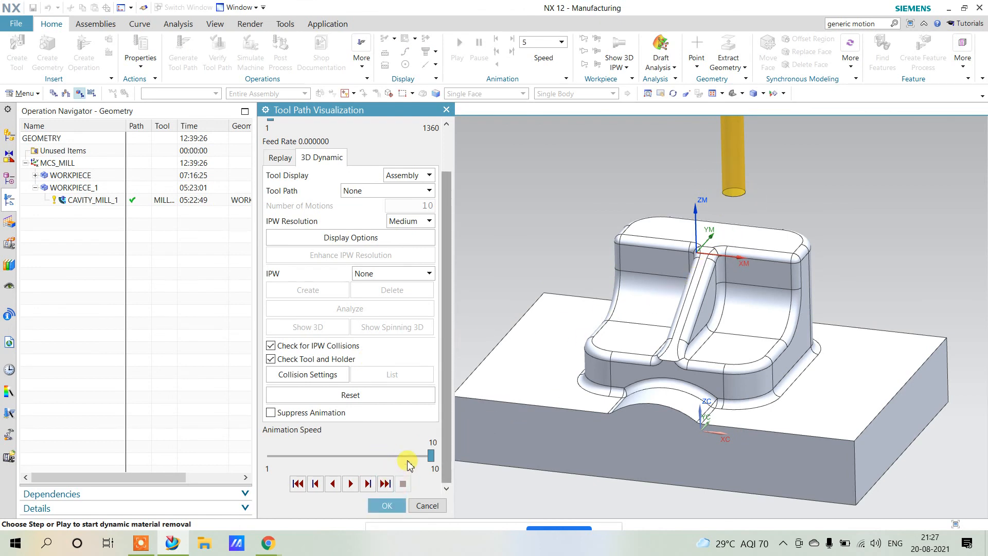
pyautogui.click(407, 460)
pyautogui.click(357, 485)
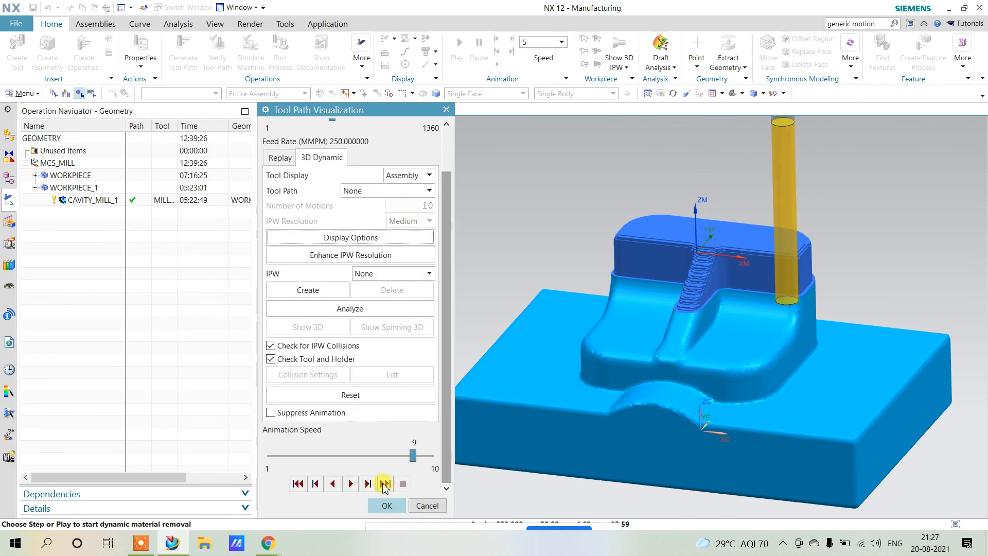
pyautogui.middleClick(383, 484)
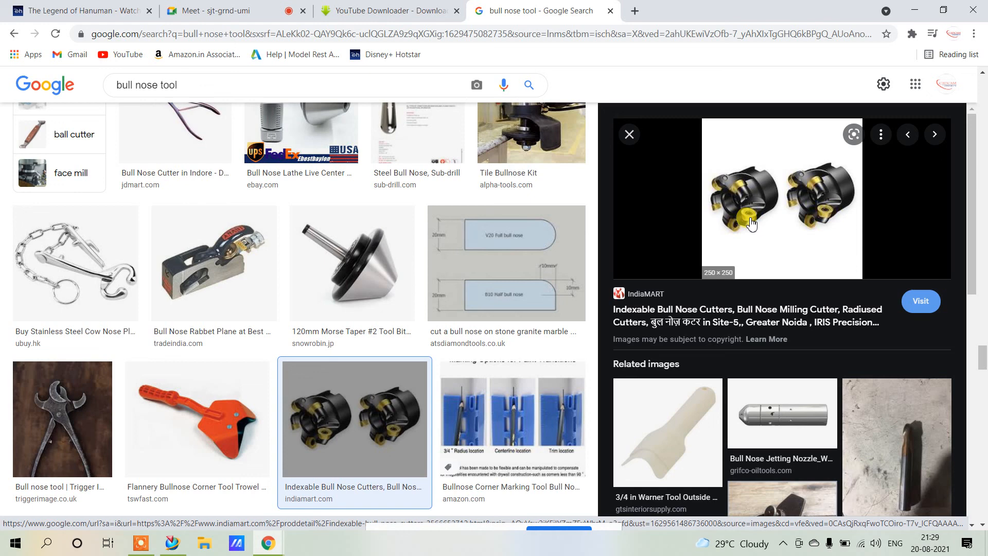
# Return to NX from the browser and edit the MILL_6 tool to have a lower radius of 1
pyautogui.click(915, 9)
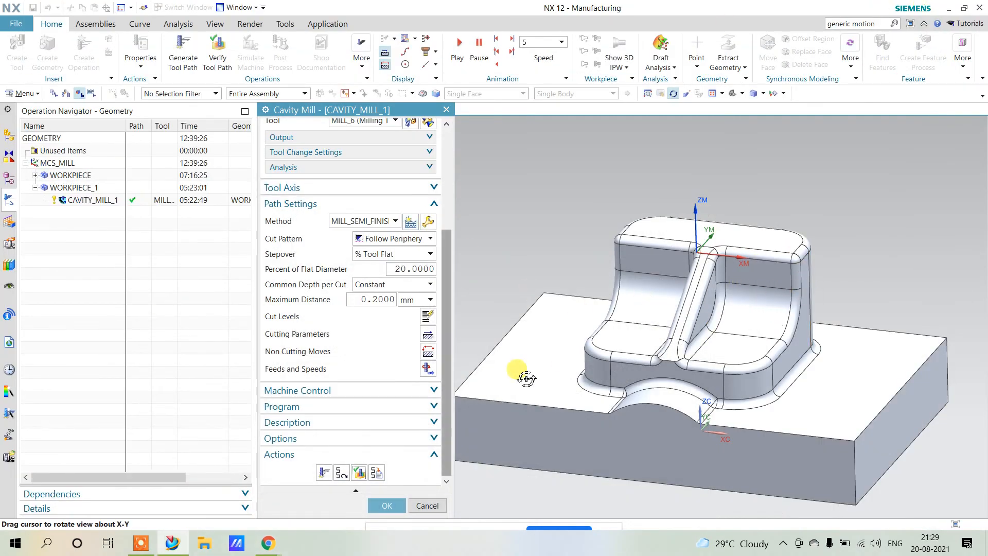
pyautogui.scroll(5, 409, 239)
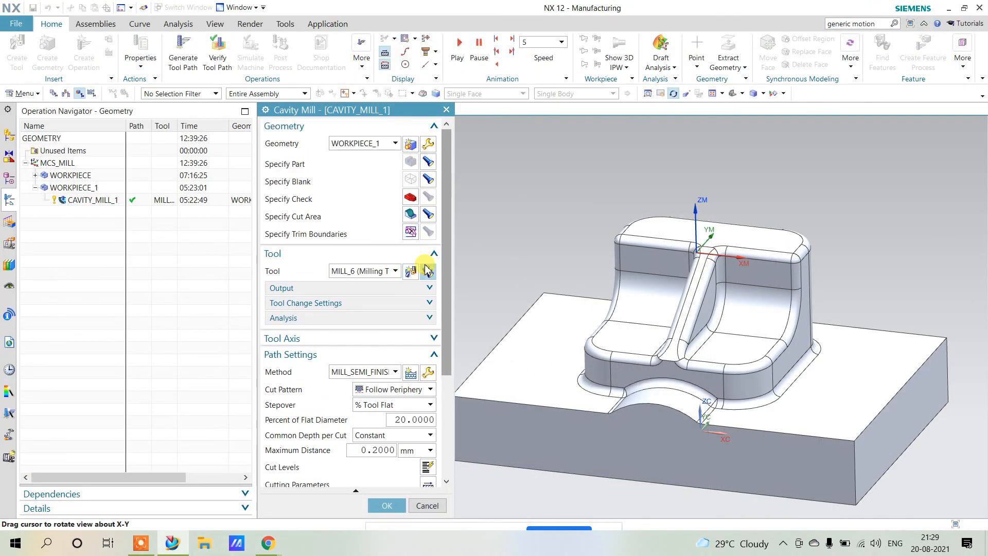
pyautogui.click(427, 270)
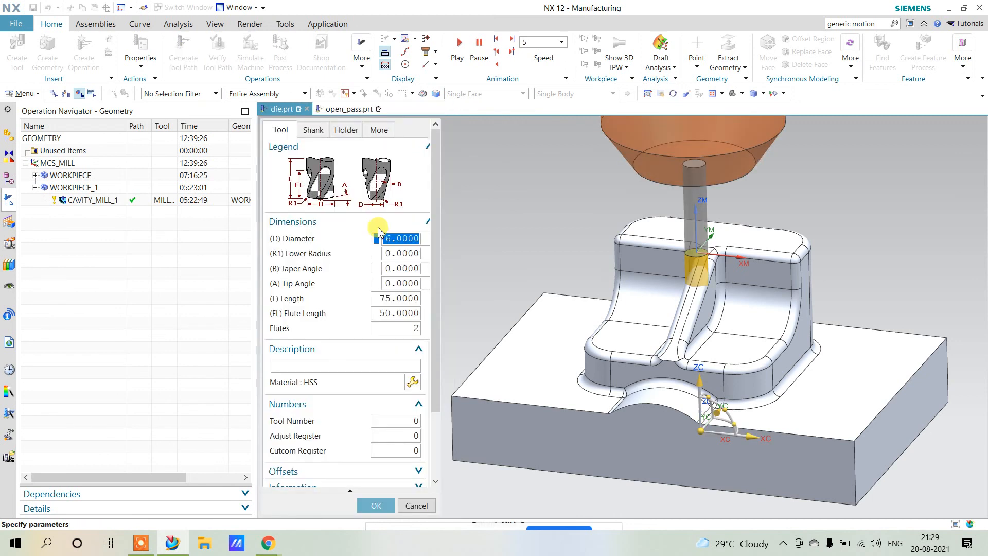
pyautogui.click(401, 259)
pyautogui.write('1')
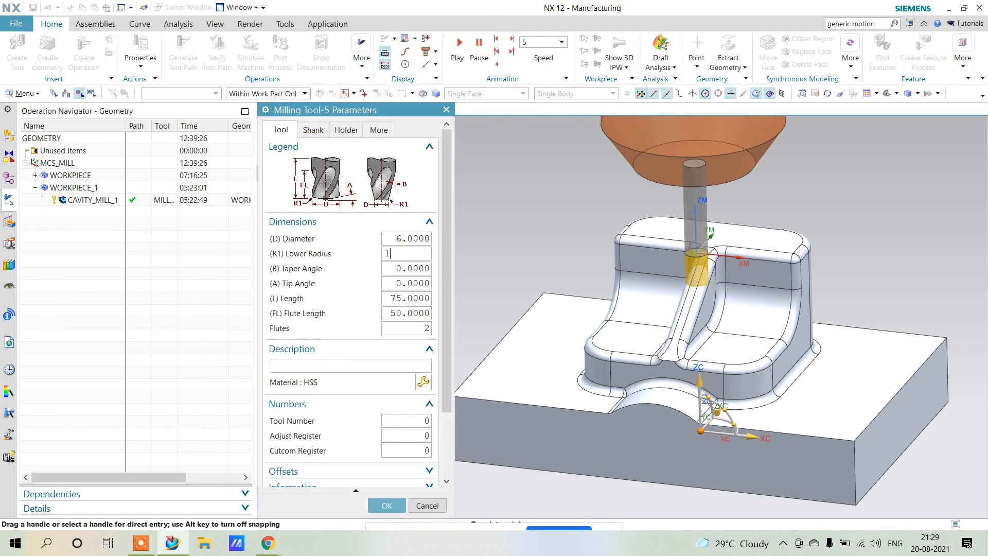
pyautogui.press('Return')
pyautogui.click(401, 509)
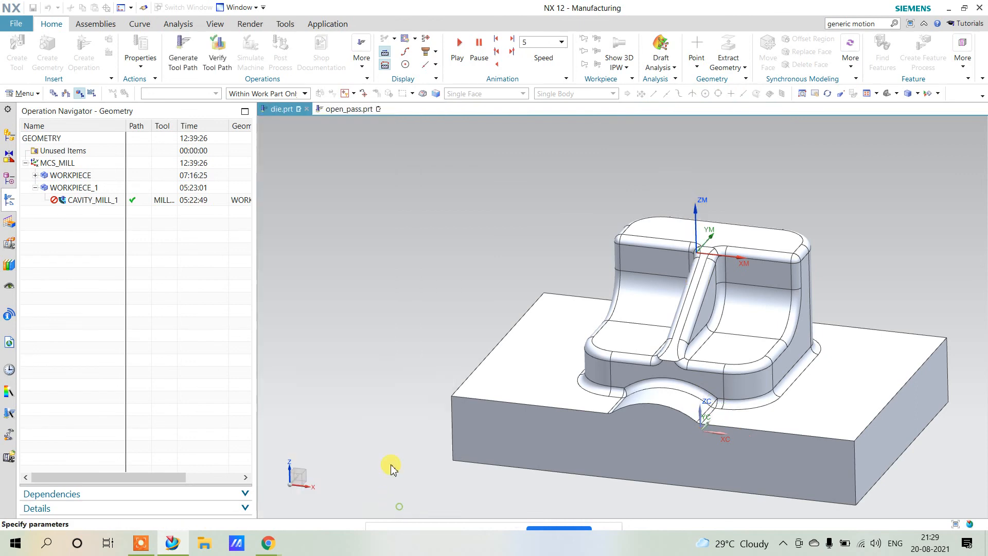
# Regenerate the cavity mill tool path with the radiused MILL_6 tool
pyautogui.scroll(-10, 364, 325)
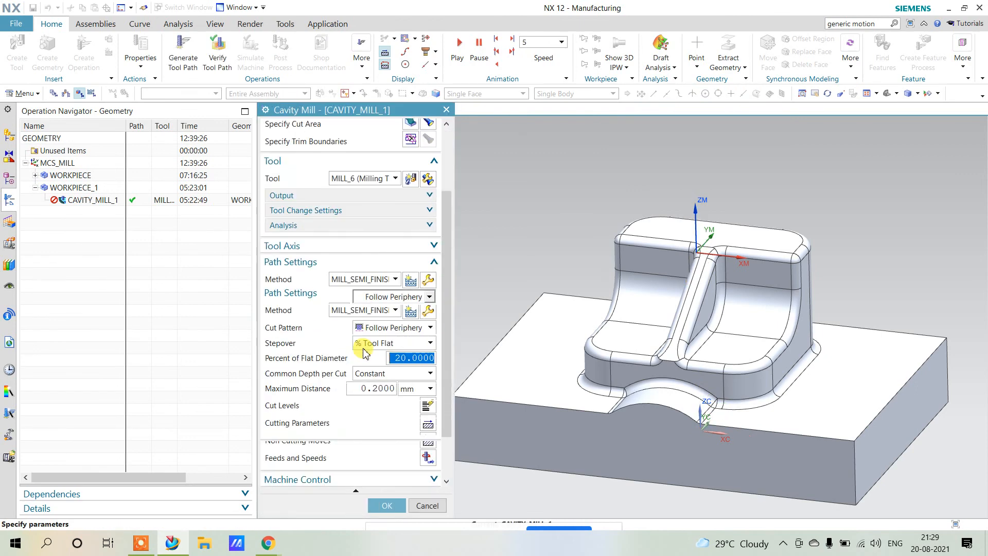
pyautogui.click(326, 473)
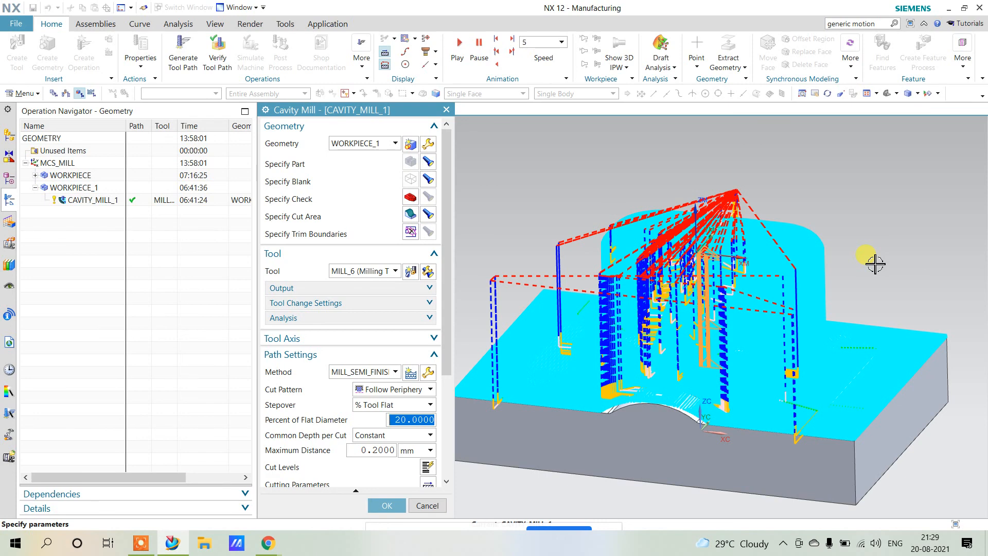
pyautogui.moveTo(858, 249); pyautogui.dragTo(860, 248, button='middle')
# Play the 3D Dynamic simulation of the regenerated bull nose tool path at speed 9
pyautogui.scroll(-3, 357, 429)
pyautogui.scroll(-3, 357, 429)
pyautogui.click(359, 470)
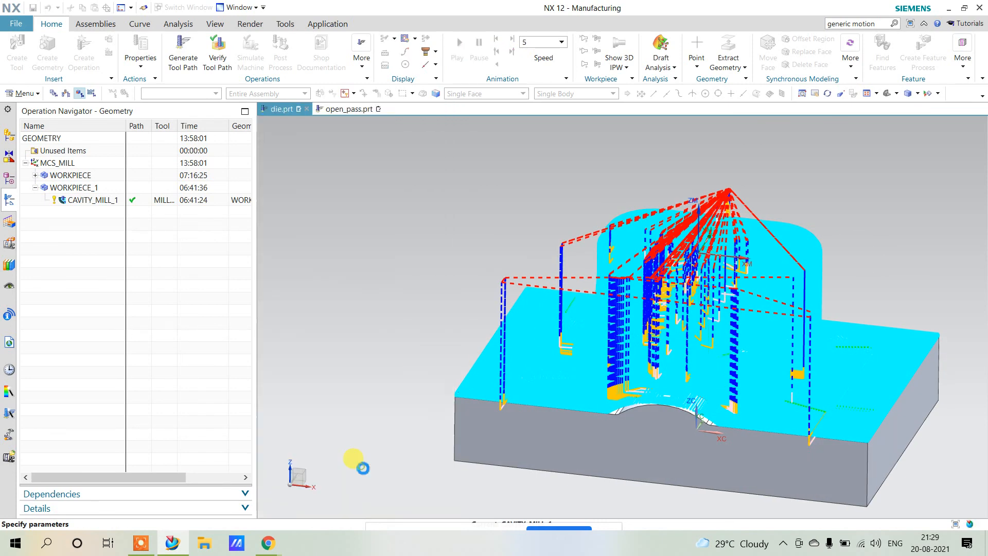
pyautogui.scroll(-2, 381, 471)
pyautogui.click(351, 483)
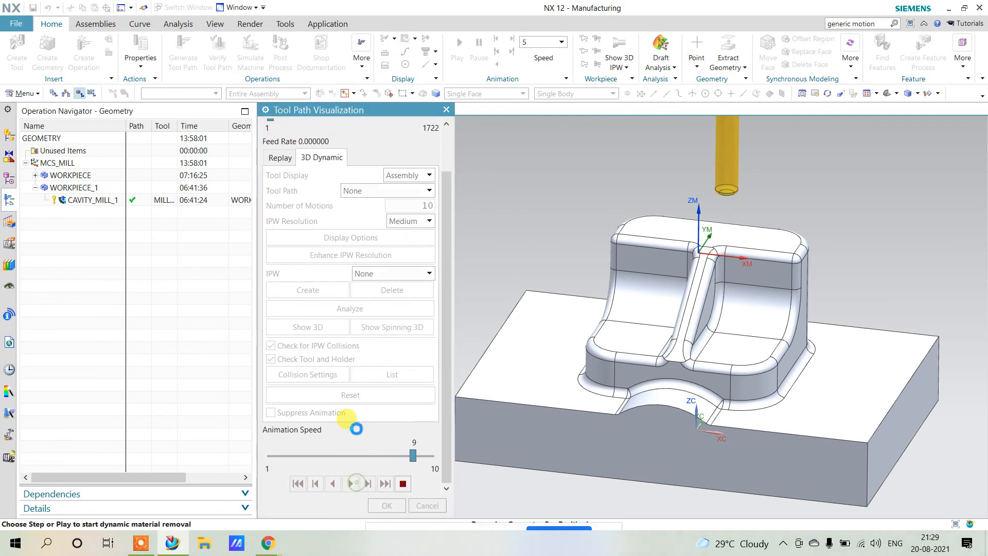